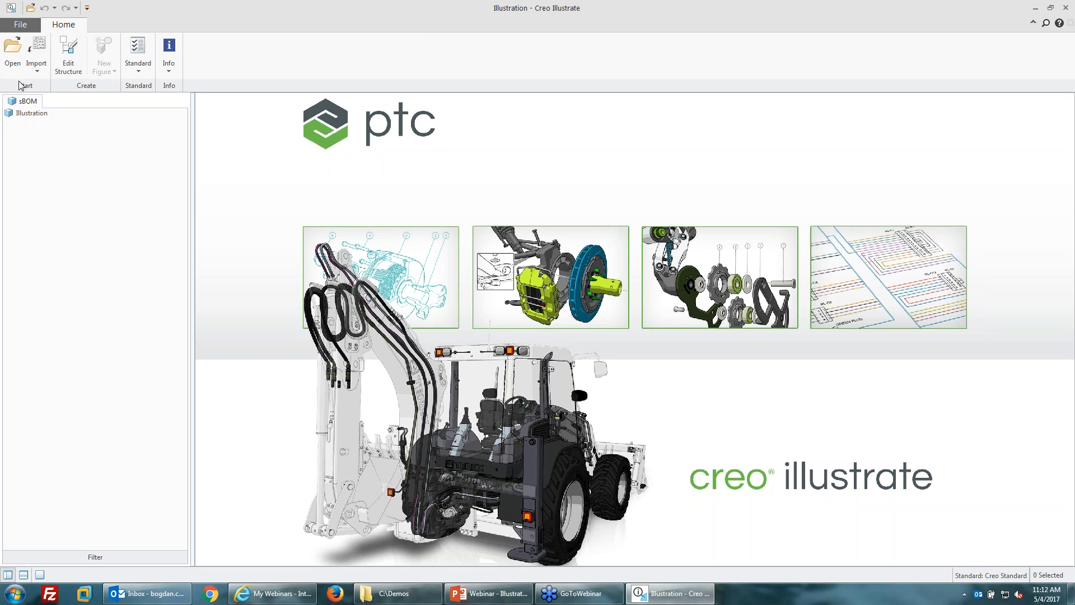
- Open the illustration file demo_6-23.c3di
{"action": "left_click", "coordinate": [12, 56]}
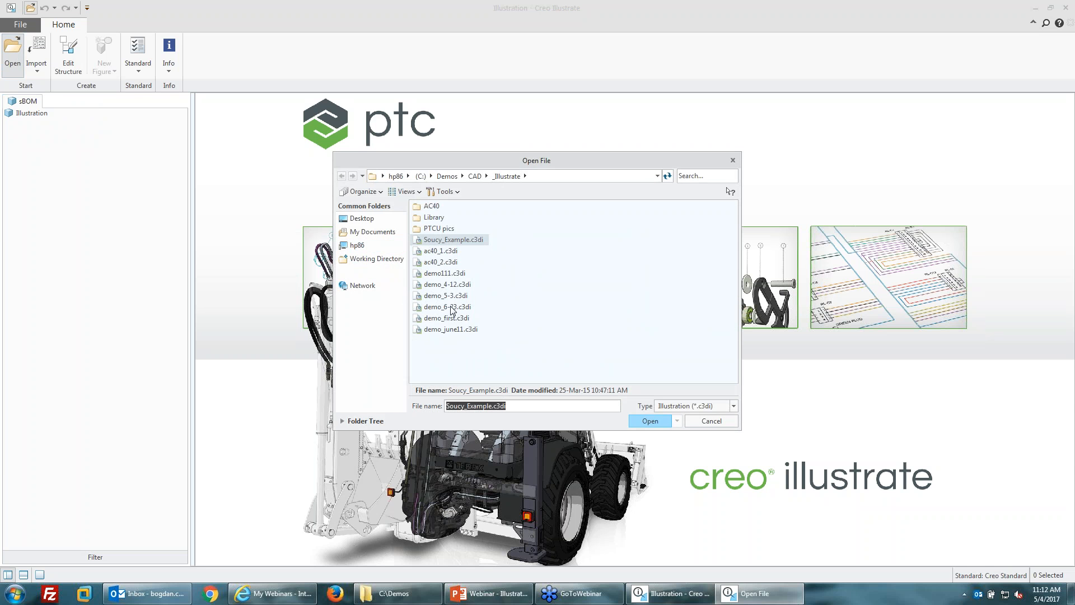
{"action": "left_click", "coordinate": [453, 308]}
{"action": "left_click", "coordinate": [660, 424]}
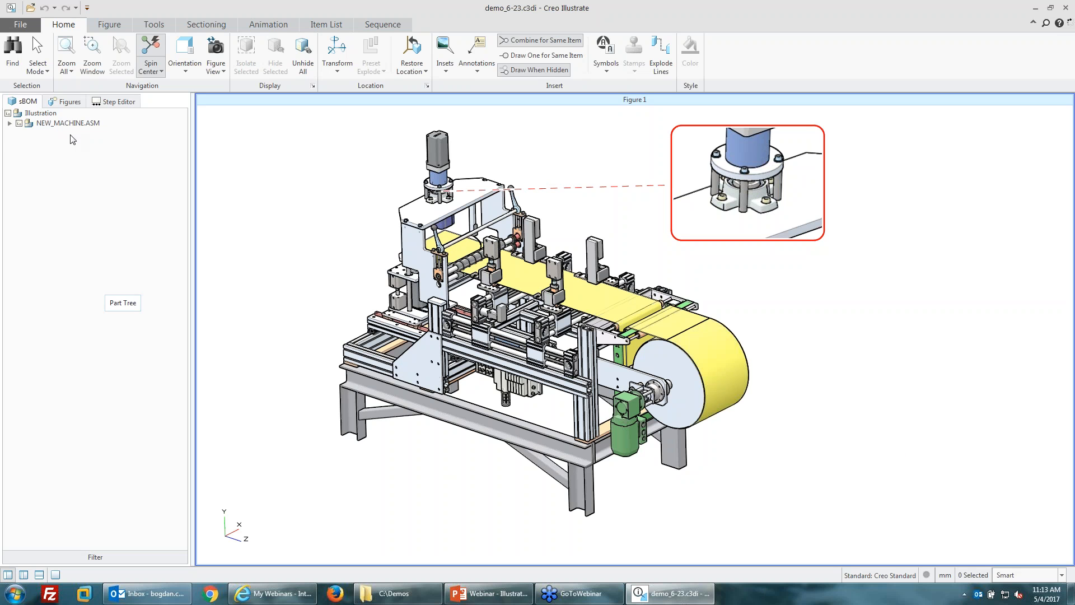
- Review the existing figures of the illustration, displaying Fig 2 and Figure 2 in turn
{"action": "left_click", "coordinate": [64, 102]}
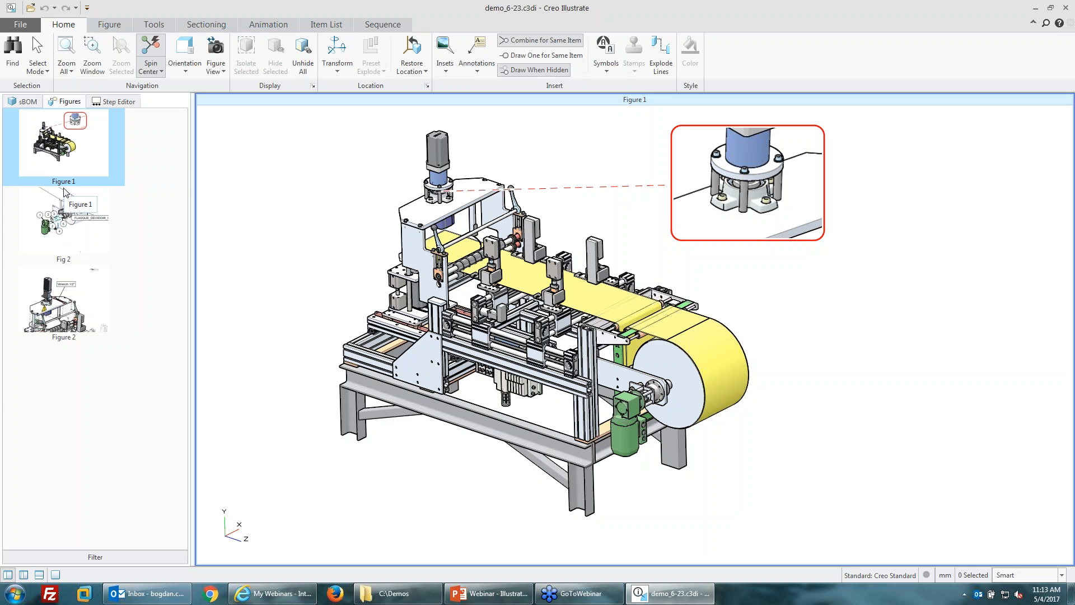
{"action": "left_click", "coordinate": [63, 227]}
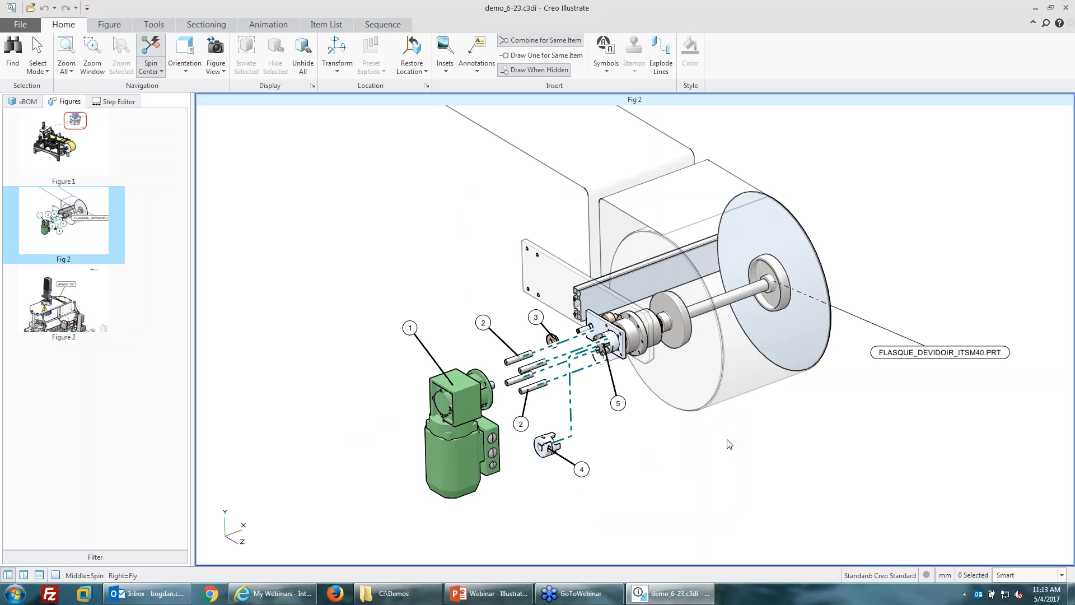
{"action": "left_click", "coordinate": [59, 300]}
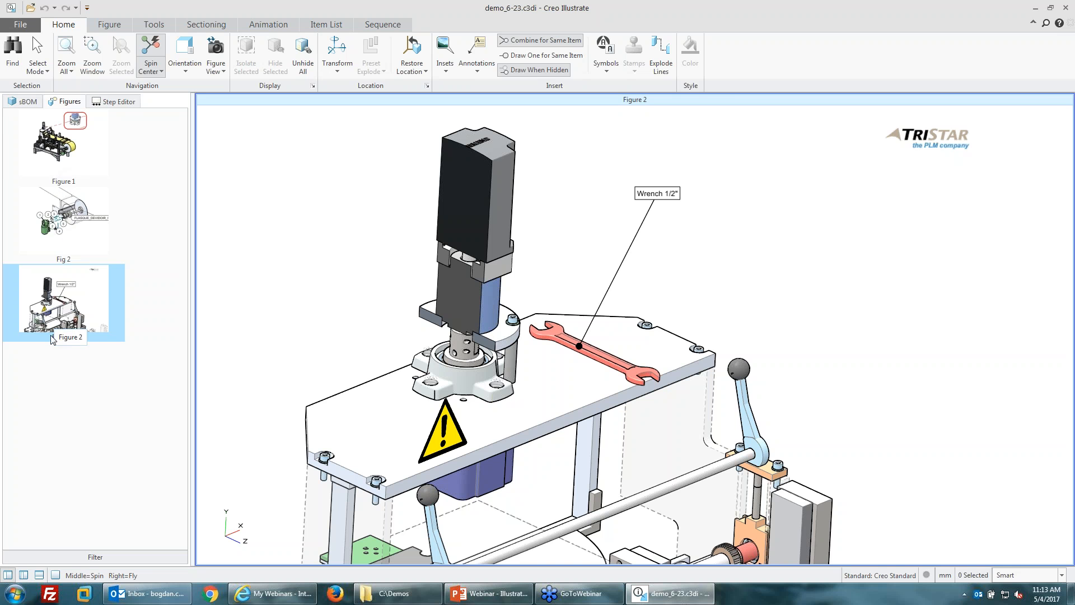
- Turn the machine in Figure 1 so the yellow roll faces the opposite side, and save this as its figure view
{"action": "left_click", "coordinate": [60, 168]}
{"action": "middle_click_drag", "start_coordinate": [609, 373], "coordinate": [516, 367]}
{"action": "middle_click_drag", "start_coordinate": [637, 389], "coordinate": [530, 385], "text": "shift"}
{"action": "left_click", "coordinate": [223, 73]}
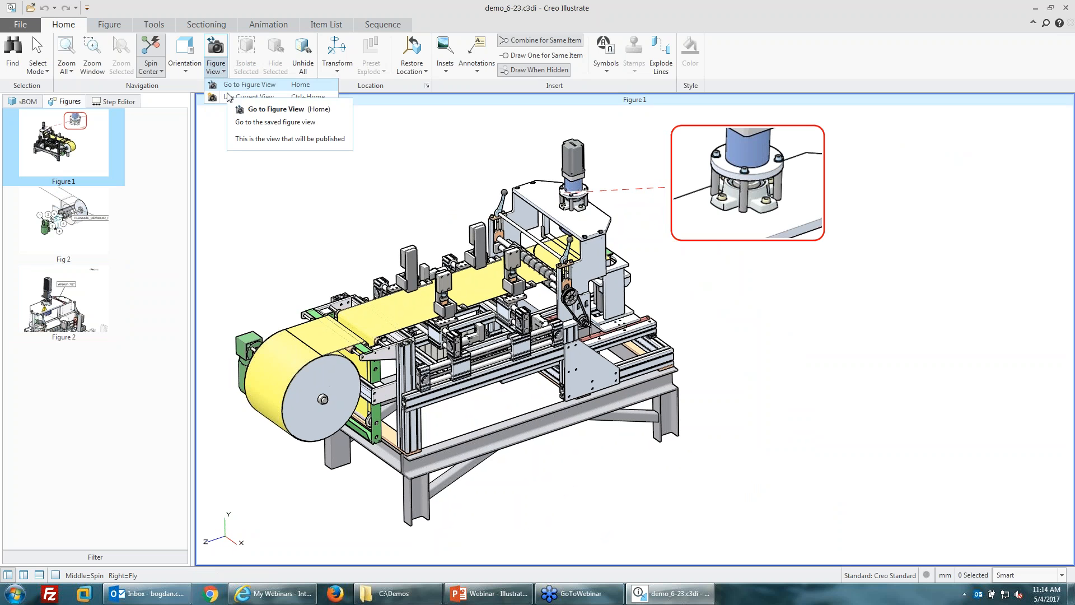
{"action": "left_click", "coordinate": [246, 97]}
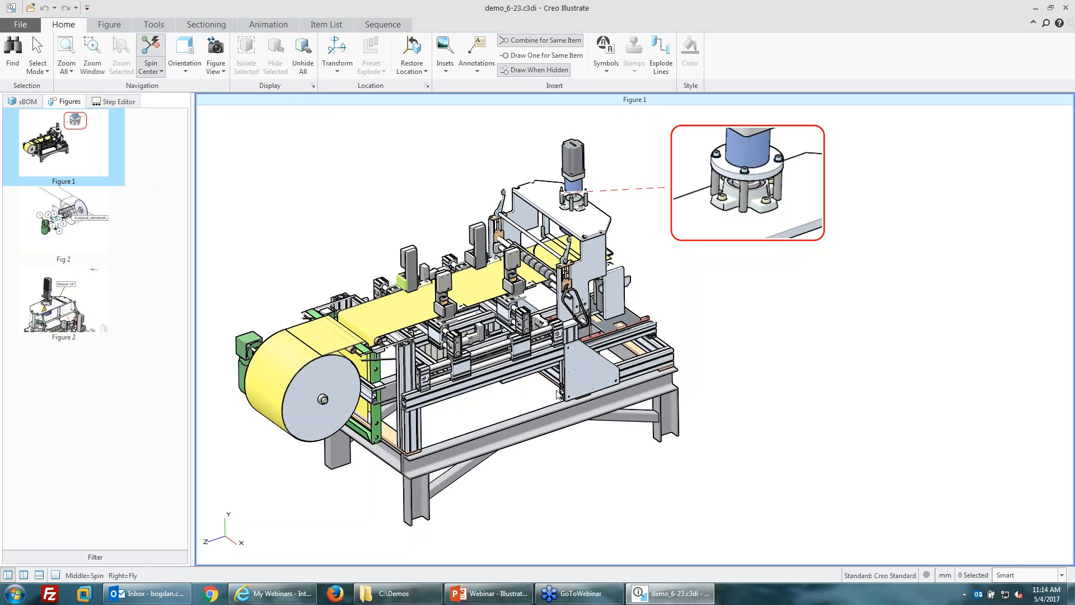
- Rotate and shrink the machine in Figure 1, and return to the saved figure view
{"action": "middle_click_drag", "start_coordinate": [543, 323], "coordinate": [616, 336]}
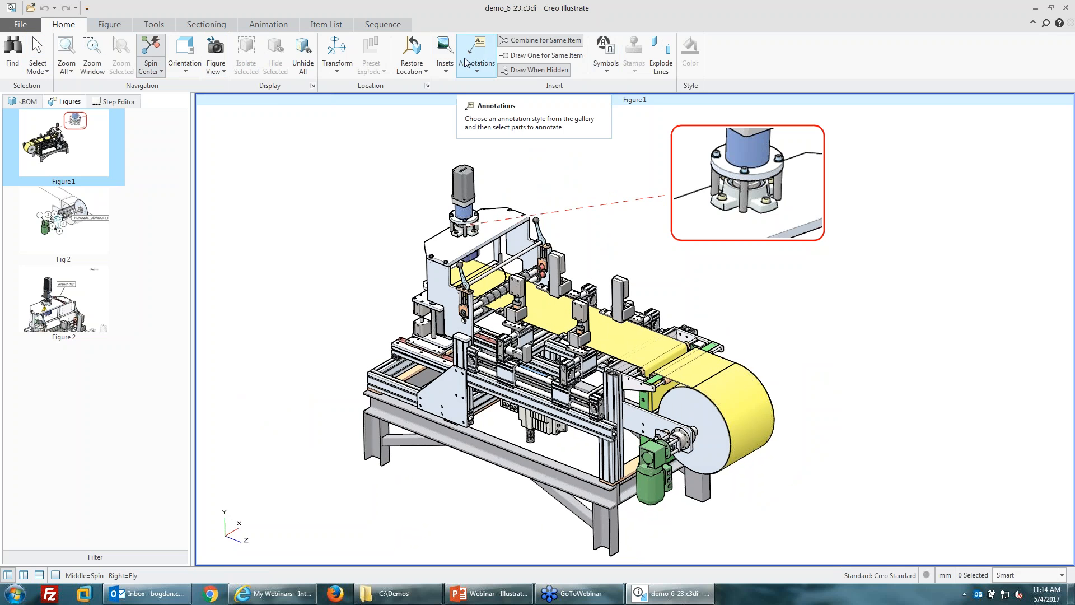
{"action": "scroll", "coordinate": [319, 162], "scroll_direction": "down", "scroll_amount": 2}
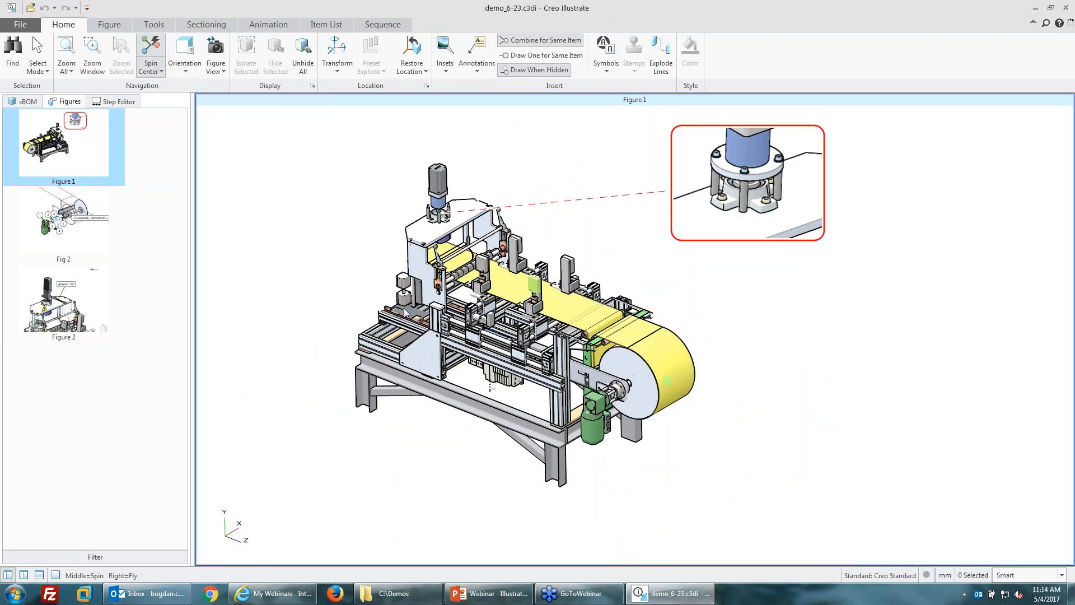
{"action": "scroll", "coordinate": [407, 311], "scroll_direction": "down", "scroll_amount": 1}
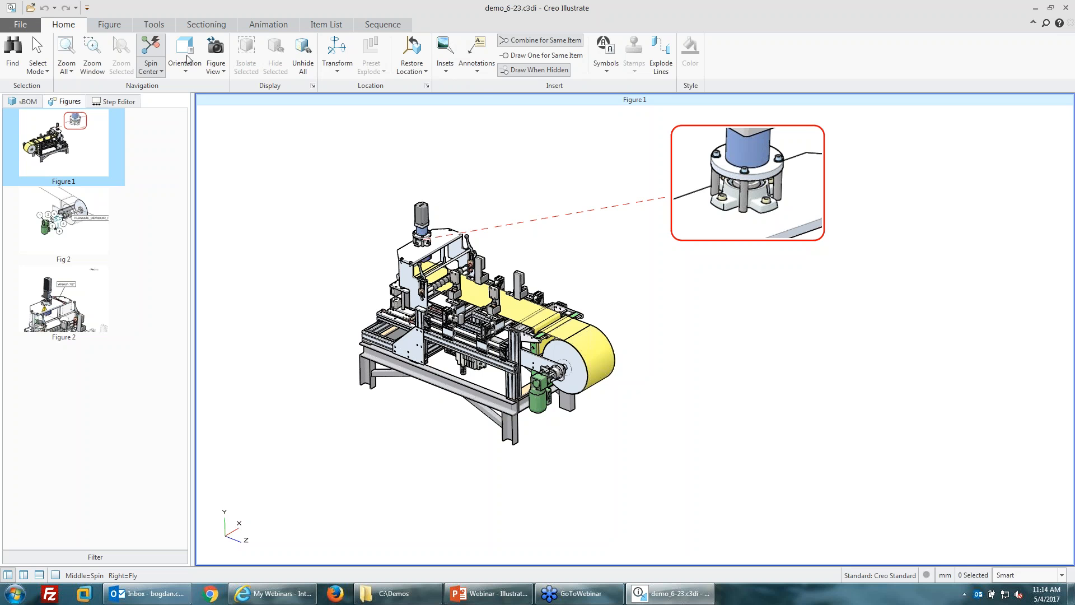
{"action": "left_click", "coordinate": [109, 24]}
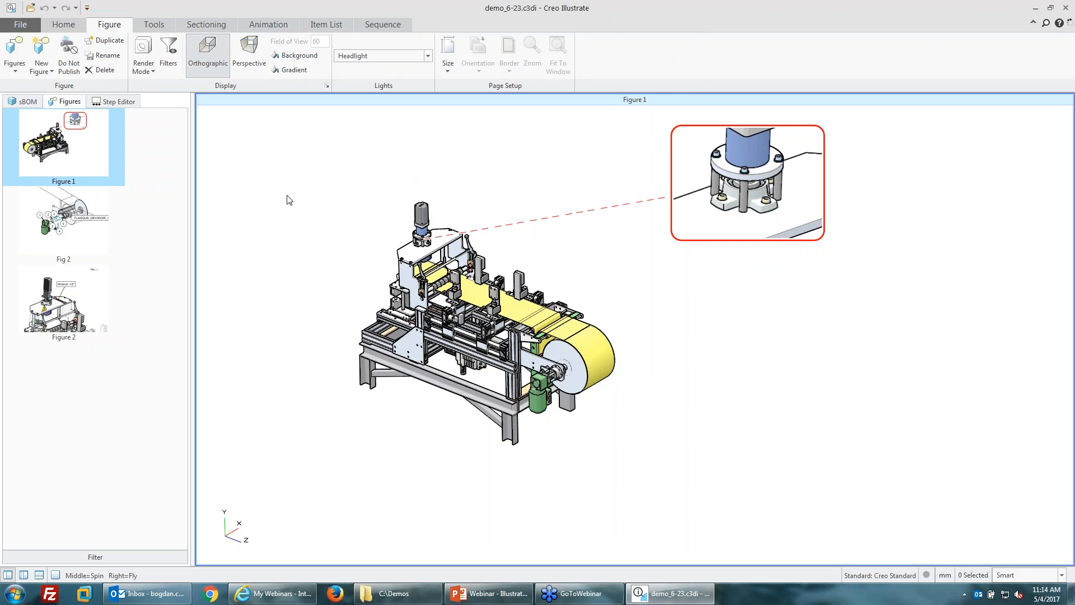
{"action": "left_click", "coordinate": [63, 25]}
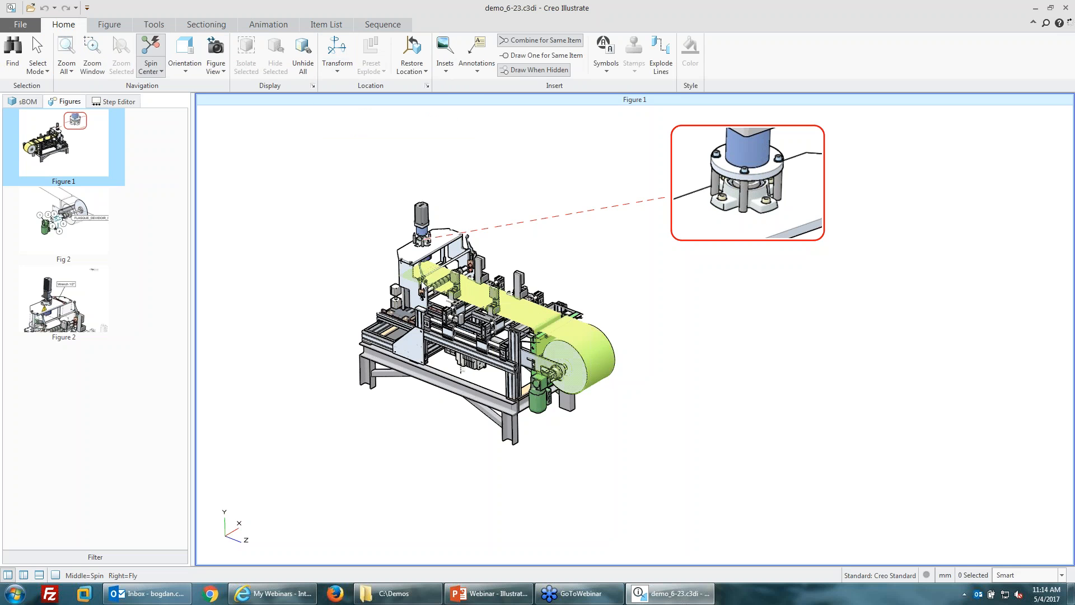
{"action": "left_click", "coordinate": [215, 50]}
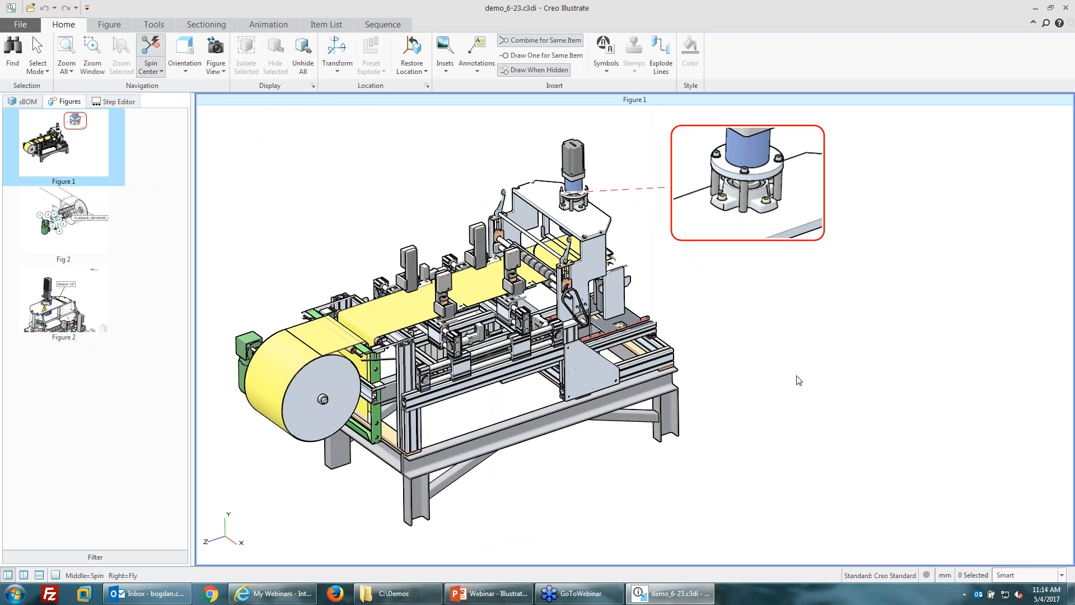
- Create a new figure from the Default representation of new_machine.pvz
{"action": "left_click", "coordinate": [71, 216]}
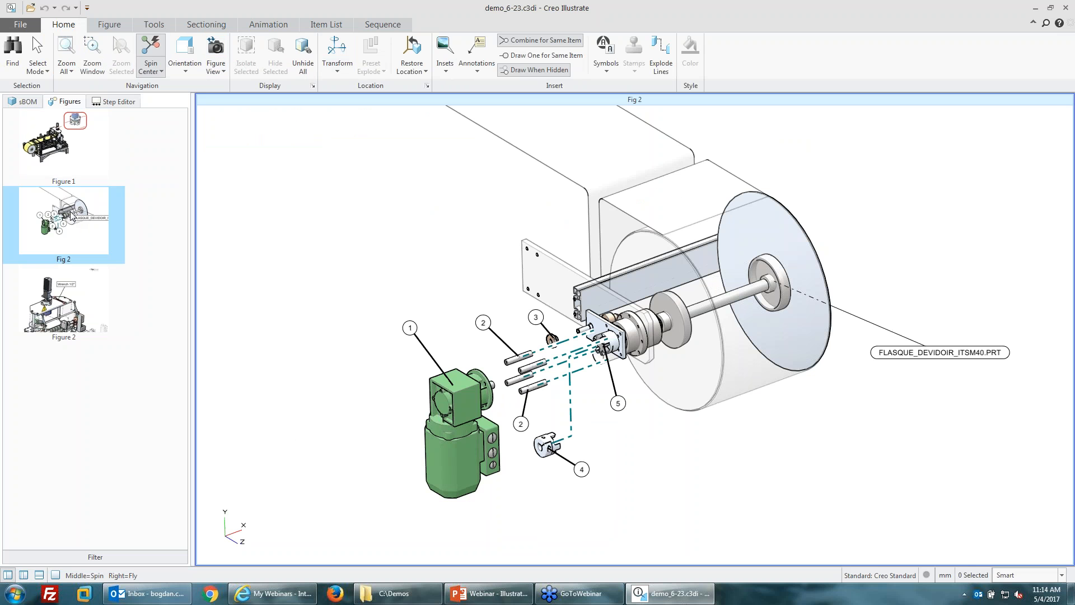
{"action": "left_click", "coordinate": [78, 352]}
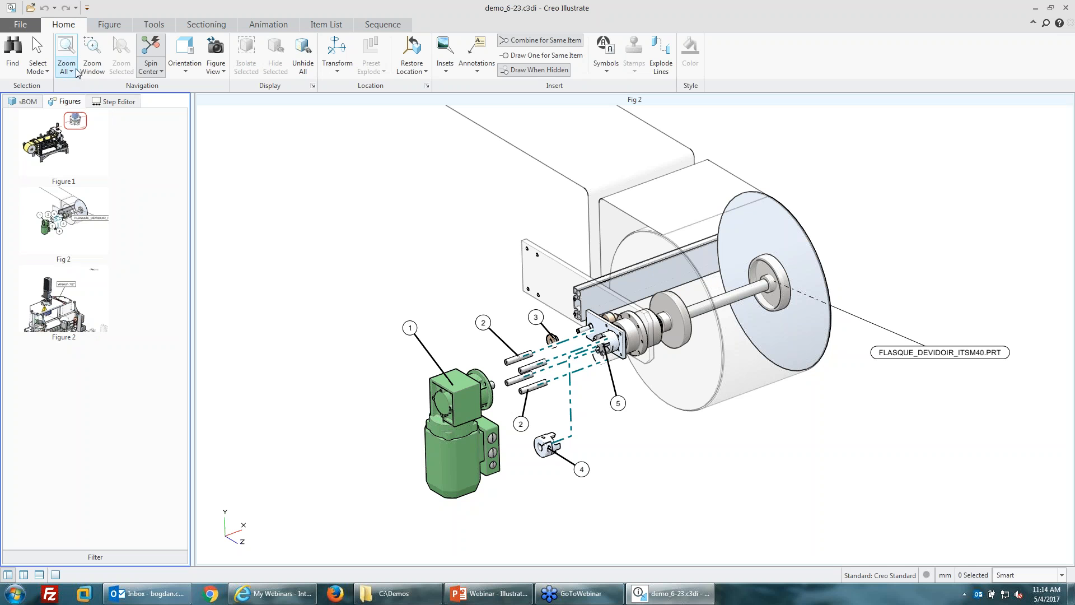
{"action": "right_click", "coordinate": [77, 414]}
{"action": "left_click", "coordinate": [54, 380]}
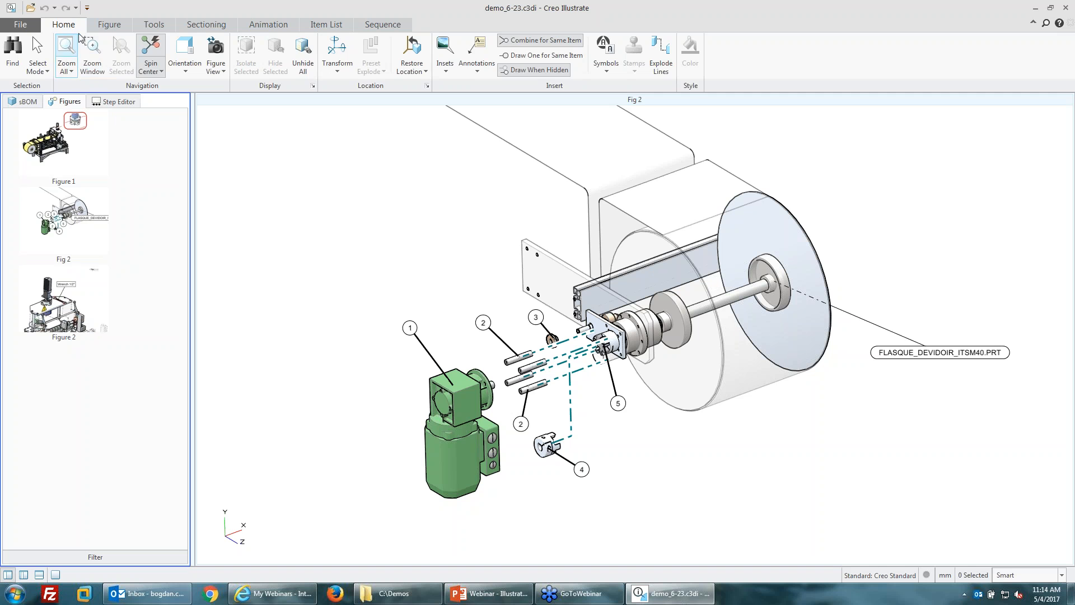
{"action": "left_click", "coordinate": [105, 24]}
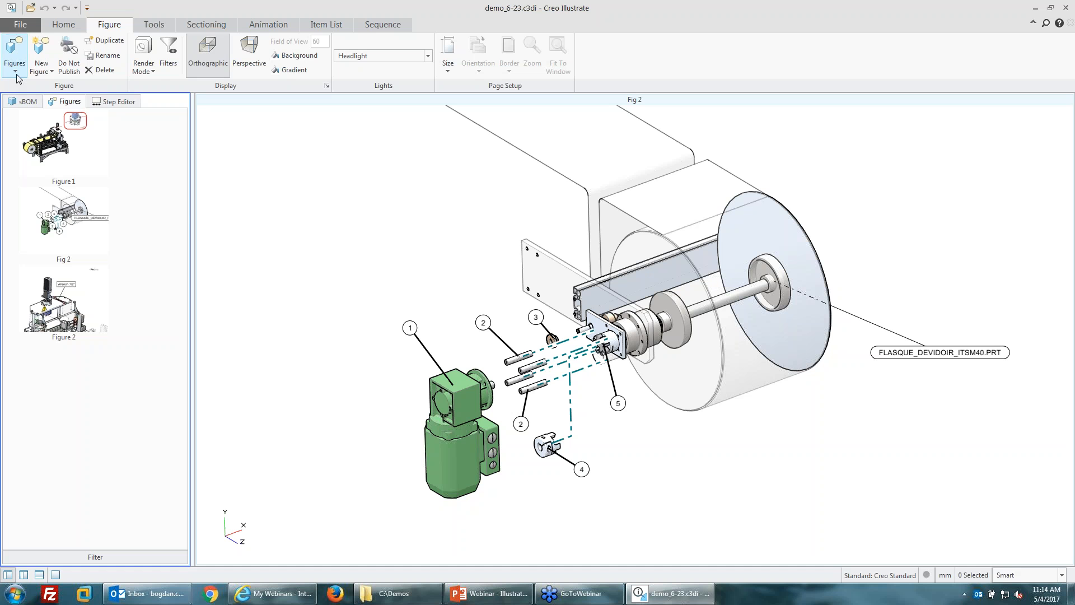
{"action": "left_click", "coordinate": [45, 73]}
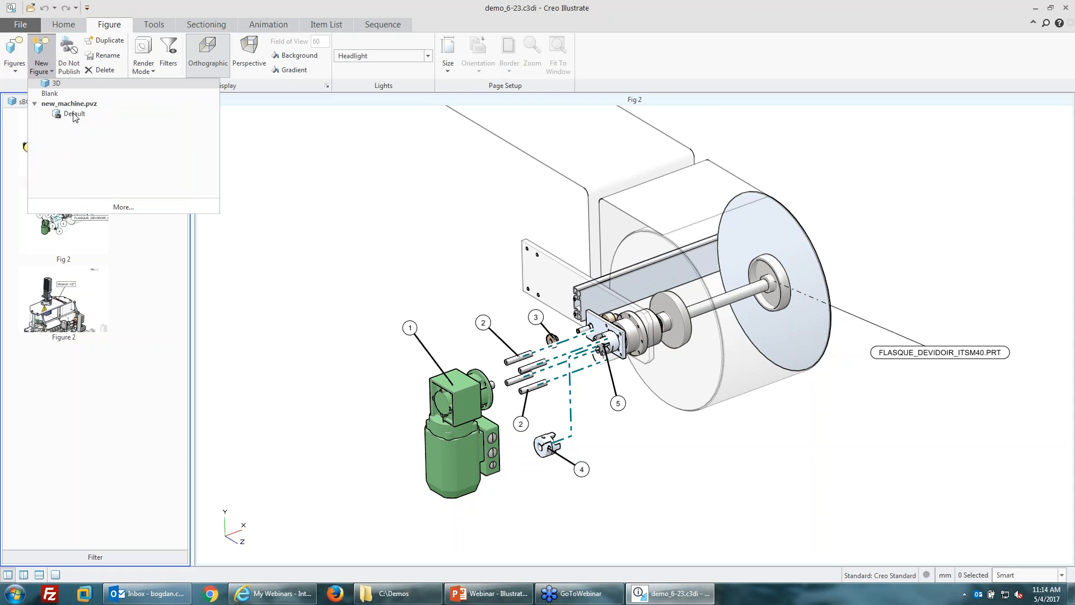
{"action": "left_click", "coordinate": [75, 115]}
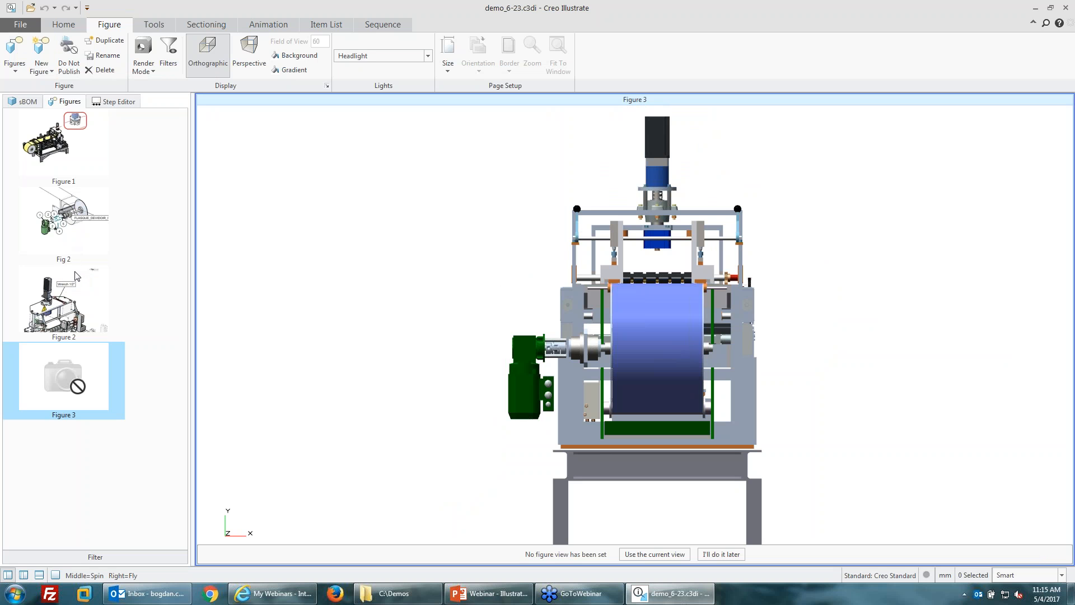
- Rename Figure 2, the figure with the wrench, as Fig 3
{"action": "right_click", "coordinate": [65, 342]}
{"action": "left_click", "coordinate": [87, 330]}
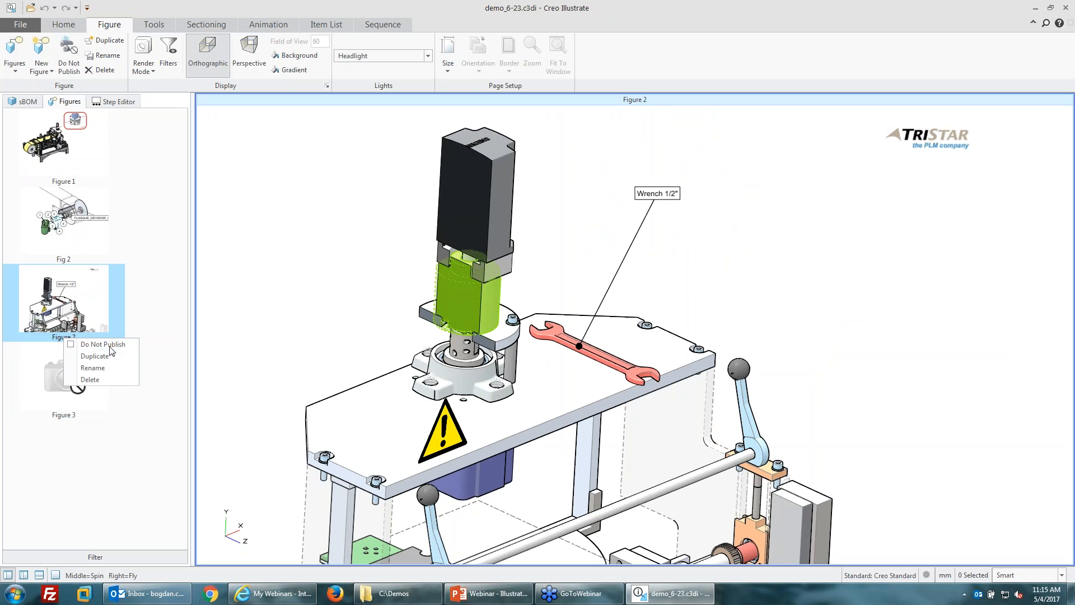
{"action": "left_click", "coordinate": [92, 367]}
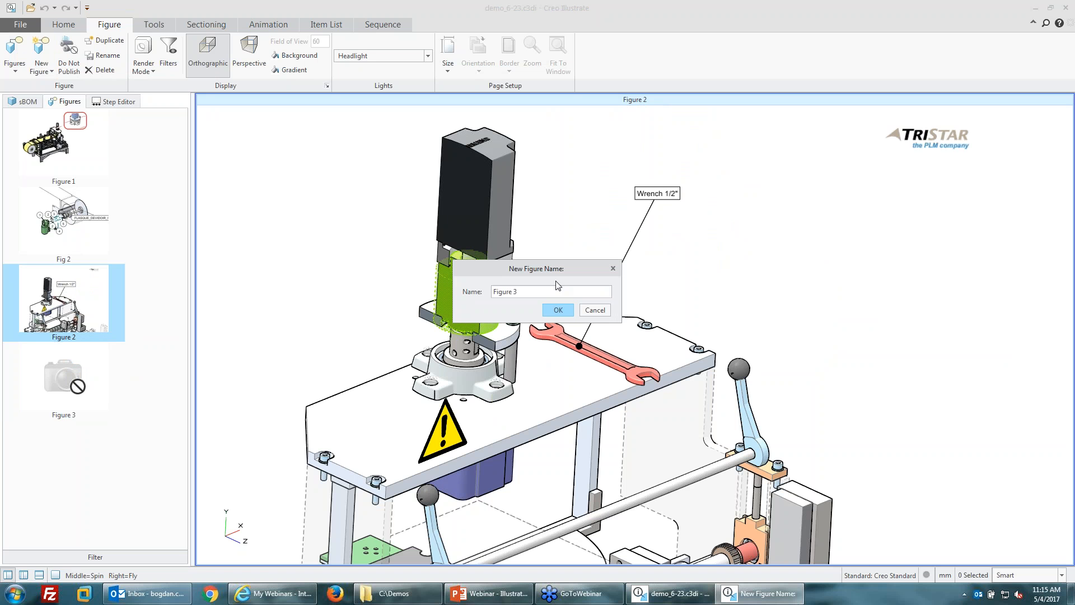
{"action": "left_click", "coordinate": [558, 309]}
{"action": "left_click", "coordinate": [593, 318]}
{"action": "left_click_drag", "start_coordinate": [520, 292], "coordinate": [492, 291]}
{"action": "type", "text": "Fig 3"}
{"action": "left_click", "coordinate": [558, 309]}
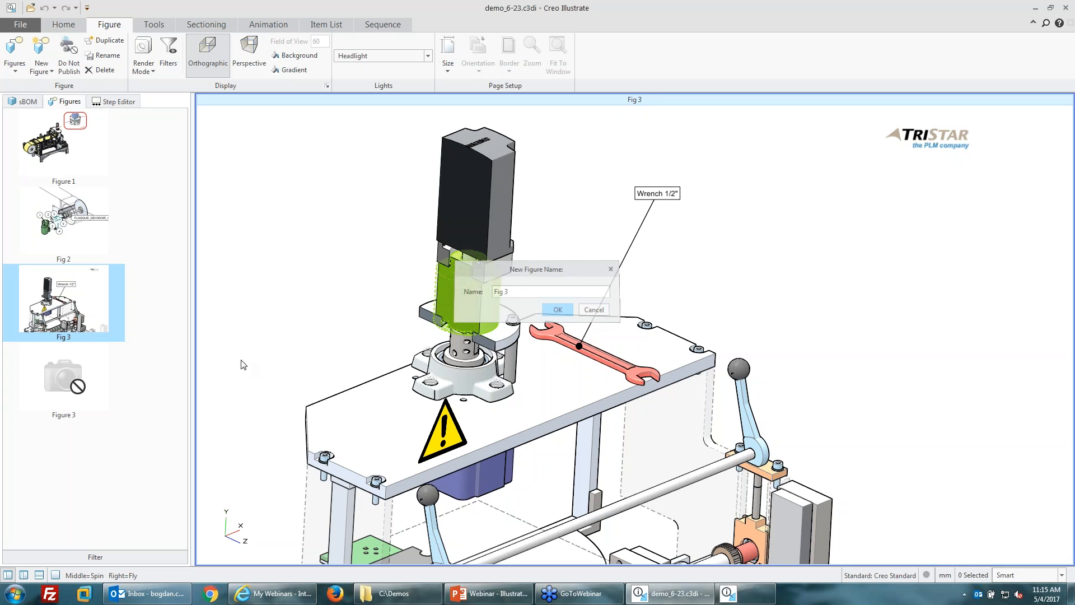
- Rename the newly created figure as Fig 4
{"action": "left_click", "coordinate": [72, 413]}
{"action": "right_click", "coordinate": [72, 419]}
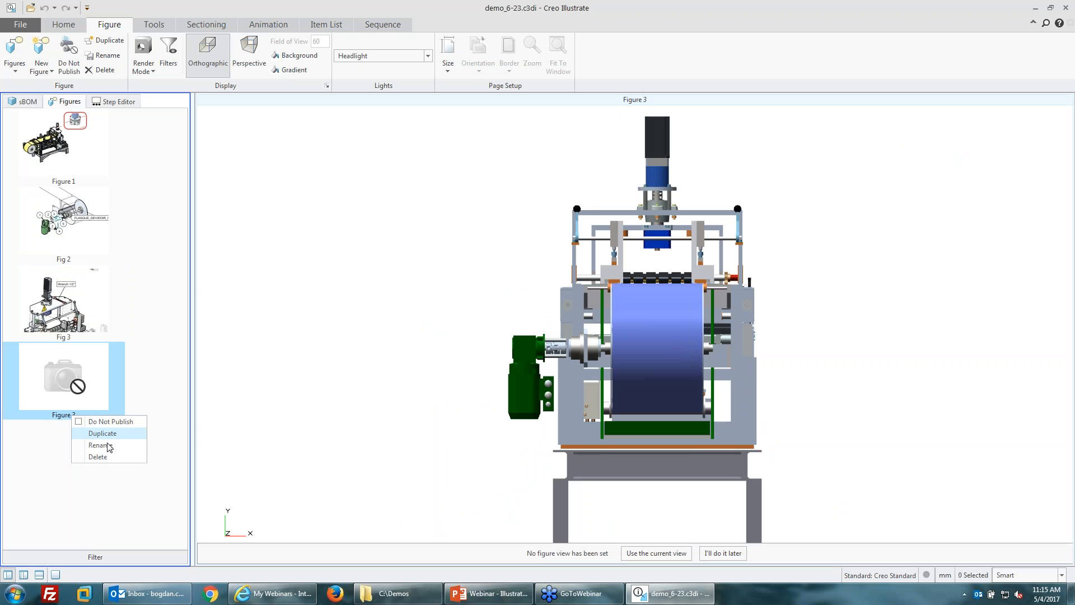
{"action": "left_click", "coordinate": [105, 446]}
{"action": "type", "text": "Fi"}
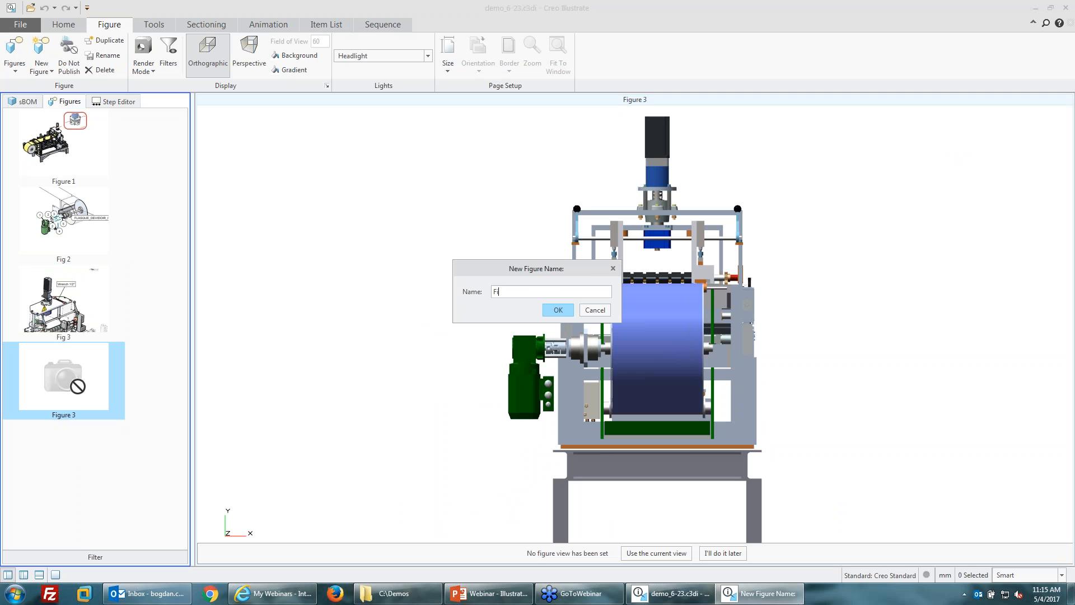
{"action": "left_click", "coordinate": [558, 310]}
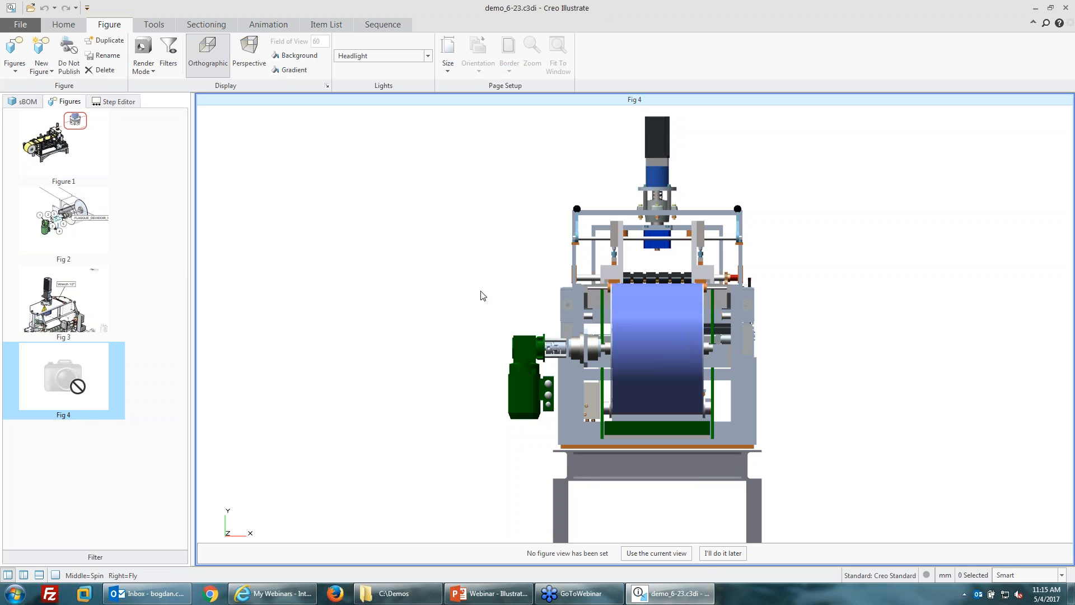
- Expand NEW_MACHINE.ASM in the part structure and highlight its first subassemblies in the model, including NEW_BLOC_AVANCE.ASM
{"action": "scroll", "coordinate": [480, 295], "scroll_direction": "down", "scroll_amount": 2}
{"action": "middle_click_drag", "start_coordinate": [480, 295], "coordinate": [671, 395]}
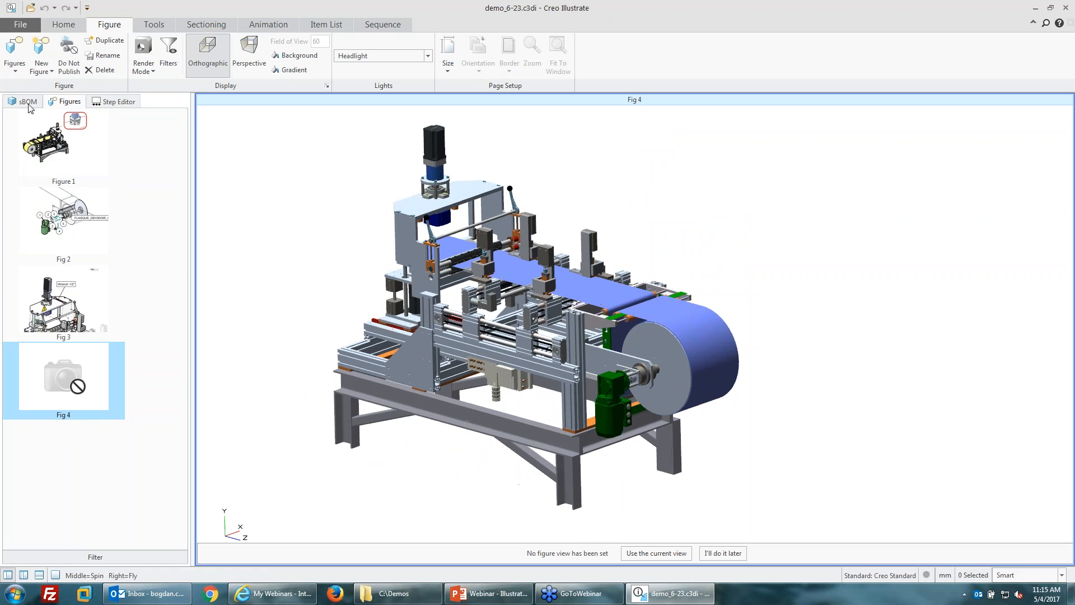
{"action": "left_click", "coordinate": [27, 102]}
{"action": "left_click", "coordinate": [9, 123]}
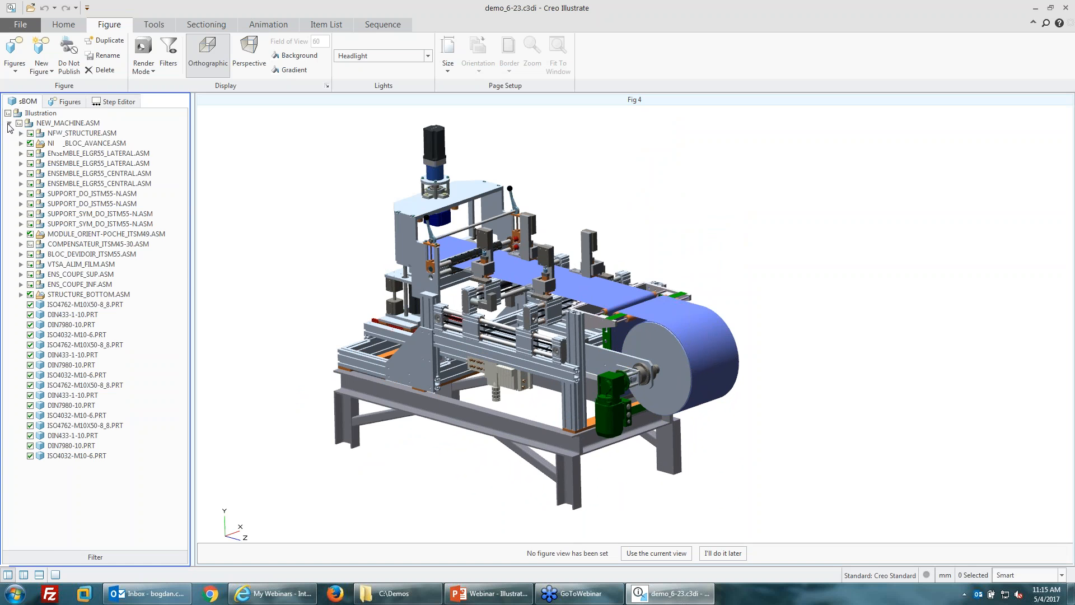
{"action": "left_click", "coordinate": [68, 134]}
{"action": "left_click", "coordinate": [72, 144]}
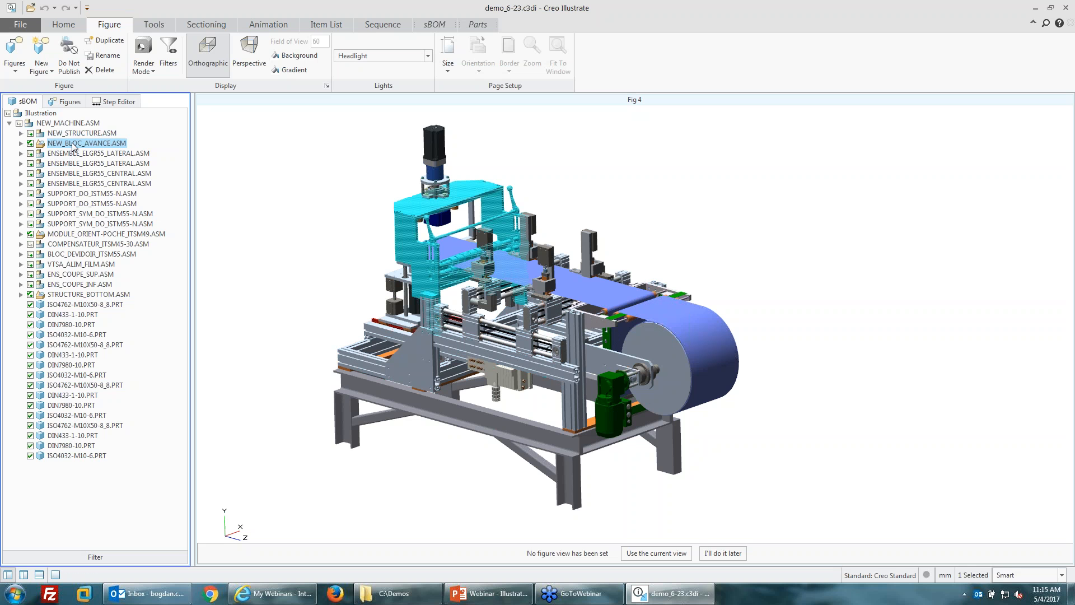
{"action": "left_click", "coordinate": [74, 154]}
{"action": "left_click", "coordinate": [328, 279]}
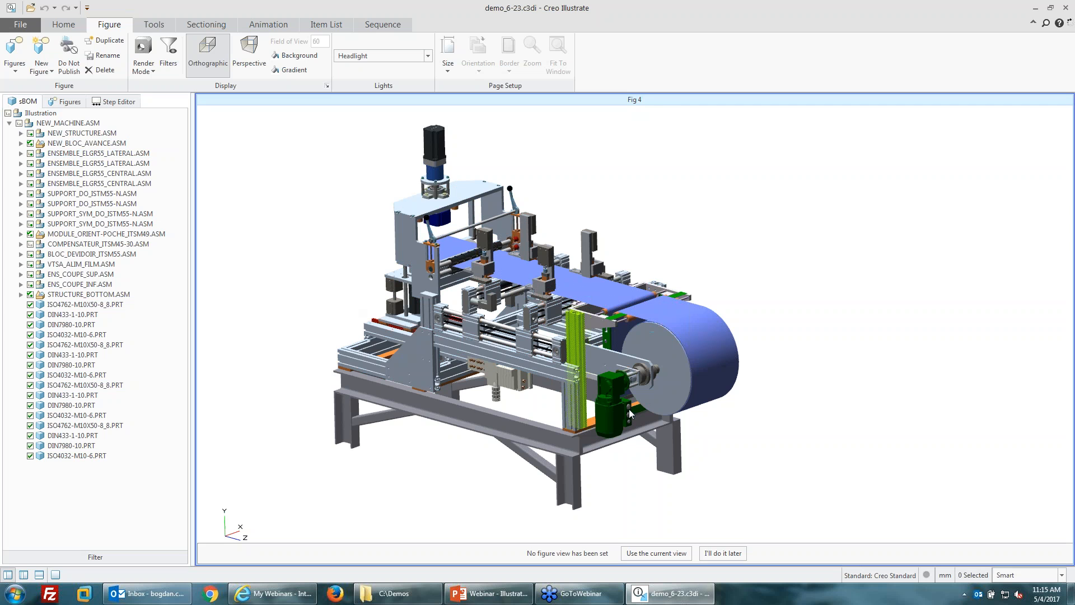
- Set the angled view of the whole machine as Fig 4's figure view and show the list of figures
{"action": "scroll", "coordinate": [627, 402], "scroll_direction": "up", "scroll_amount": 2}
{"action": "scroll", "coordinate": [496, 348], "scroll_direction": "down", "scroll_amount": 1}
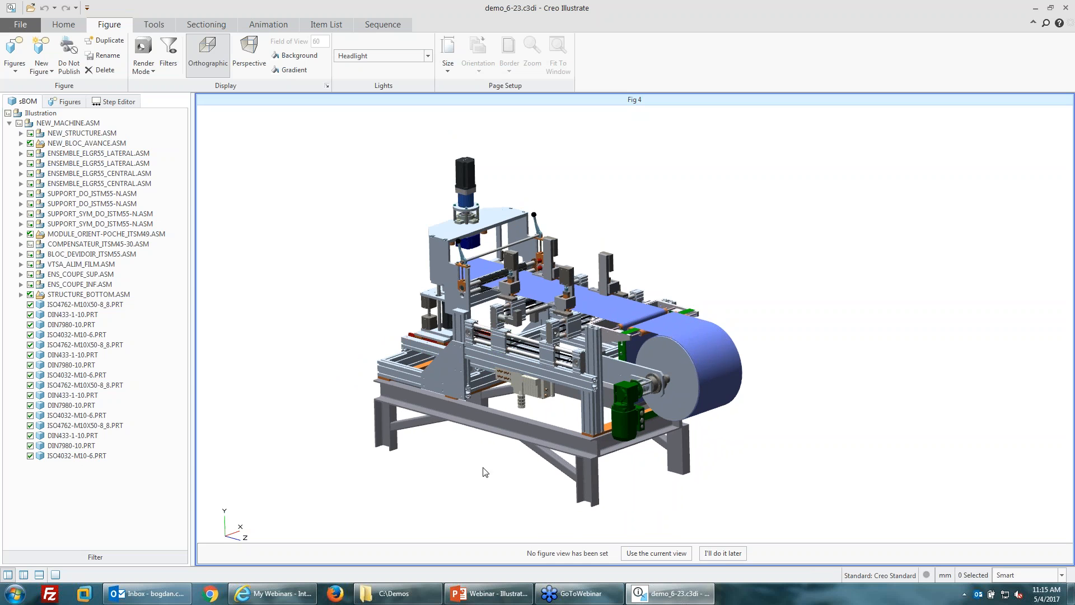
{"action": "scroll", "coordinate": [482, 471], "scroll_direction": "down", "scroll_amount": 1}
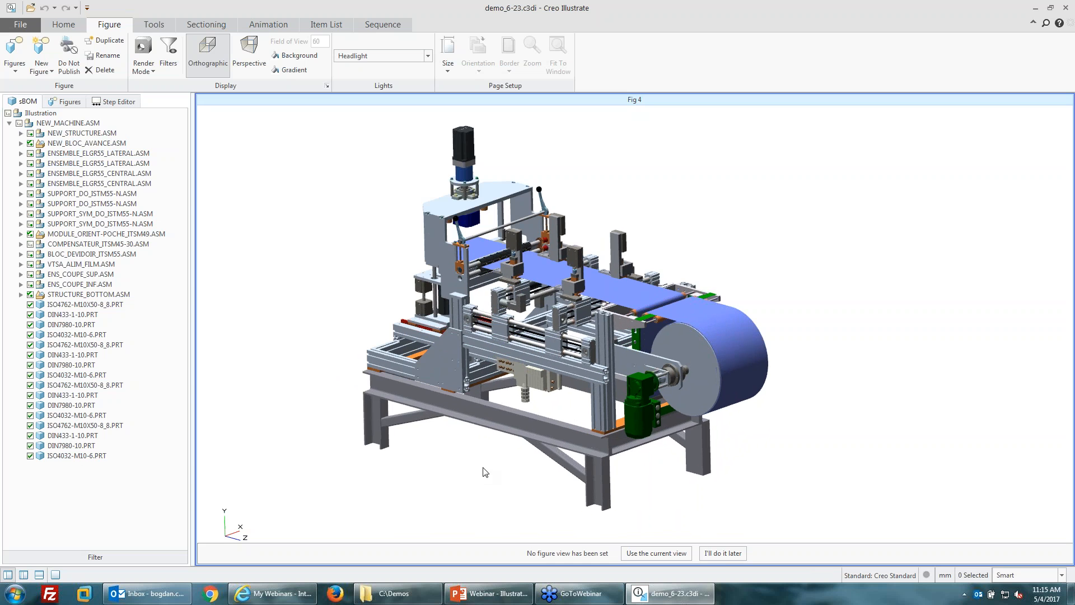
{"action": "left_click", "coordinate": [722, 553]}
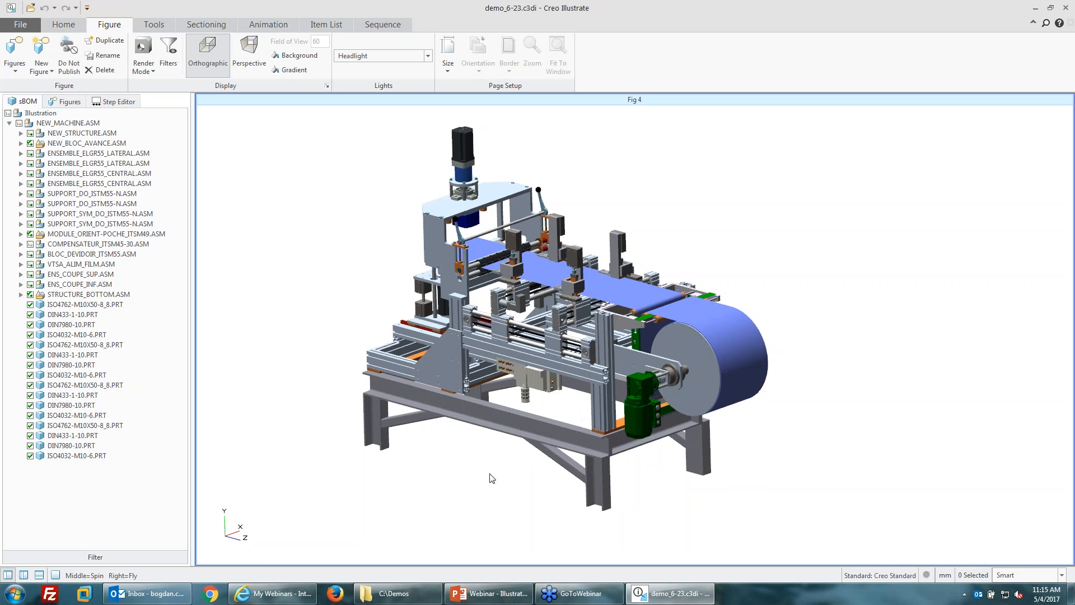
{"action": "scroll", "coordinate": [489, 470], "scroll_direction": "up", "scroll_amount": 1}
{"action": "scroll", "coordinate": [485, 314], "scroll_direction": "down", "scroll_amount": 1}
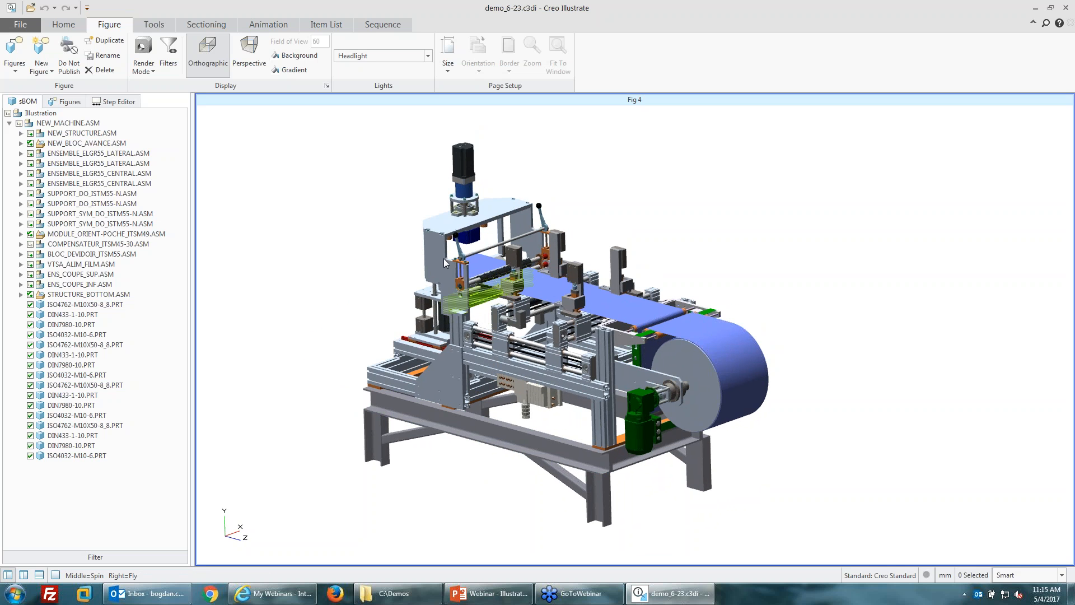
{"action": "scroll", "coordinate": [688, 344], "scroll_direction": "up", "scroll_amount": 1}
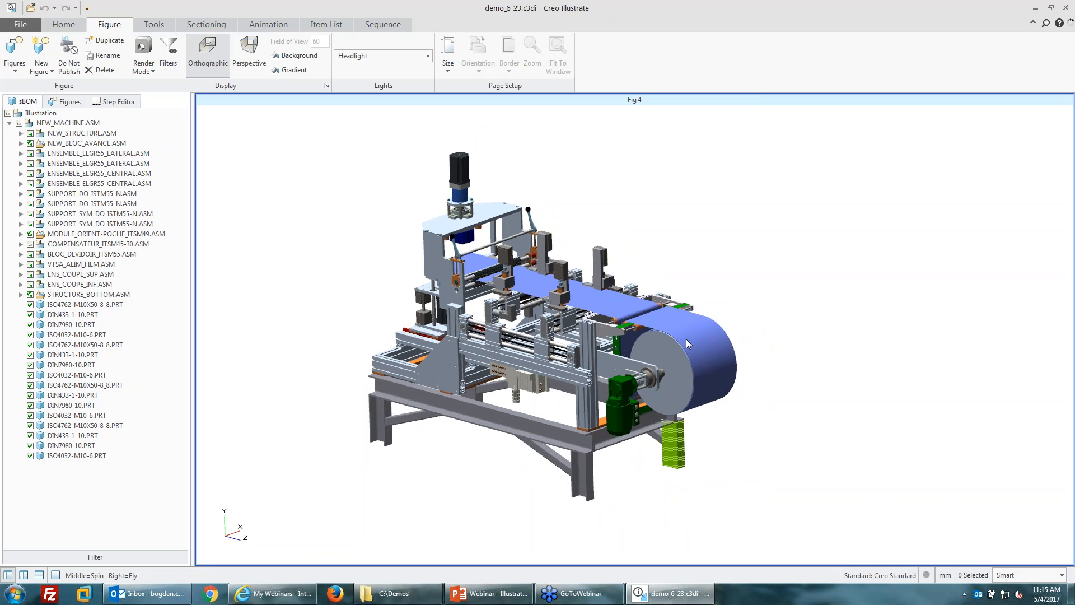
{"action": "left_click", "coordinate": [68, 103]}
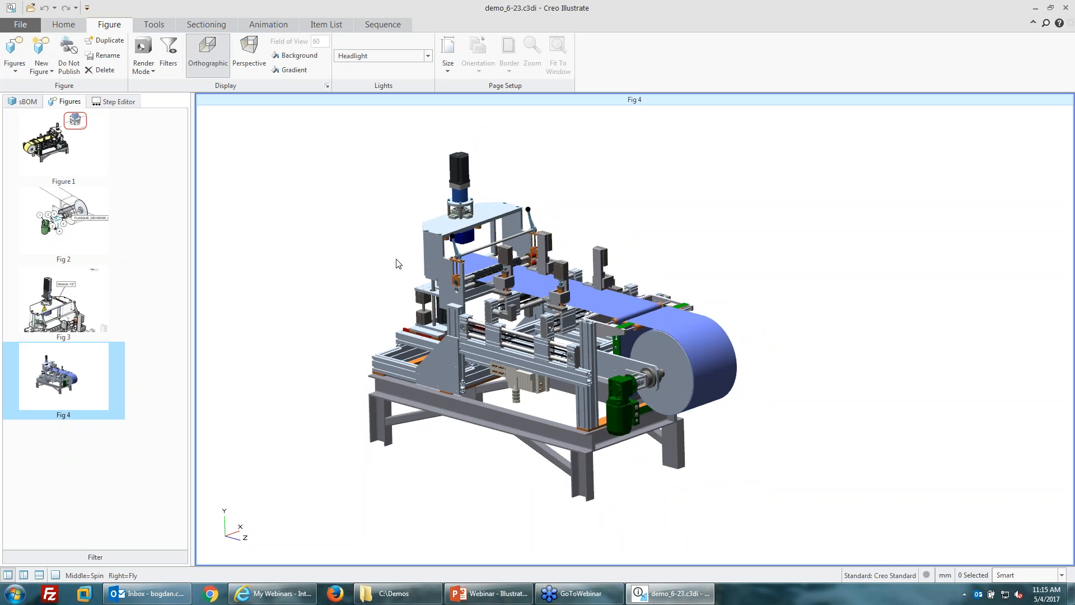
- Set Fig 4's render mode to HLR so the machine is drawn as a black-and-white line illustration
{"action": "right_click", "coordinate": [350, 255]}
{"action": "mouse_move", "coordinate": [468, 336]}
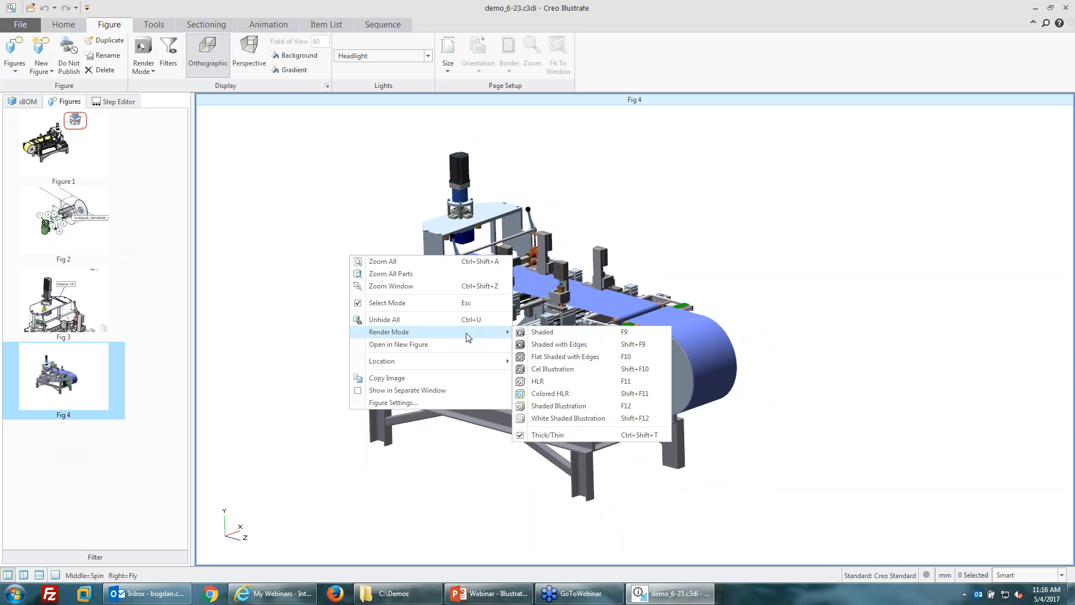
{"action": "right_click", "coordinate": [309, 259]}
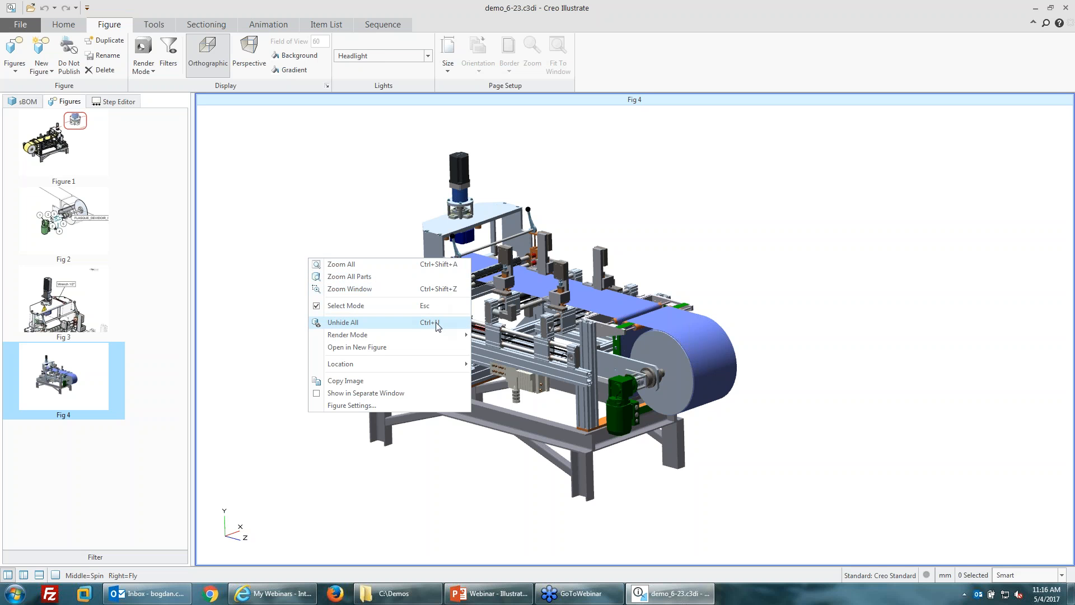
{"action": "mouse_move", "coordinate": [440, 339]}
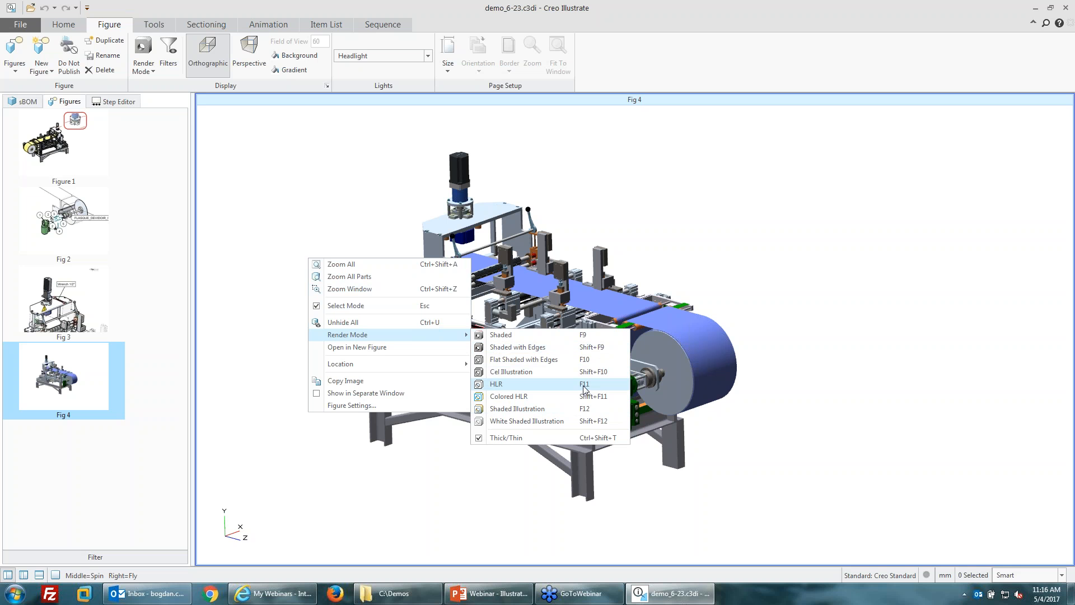
{"action": "left_click", "coordinate": [815, 471]}
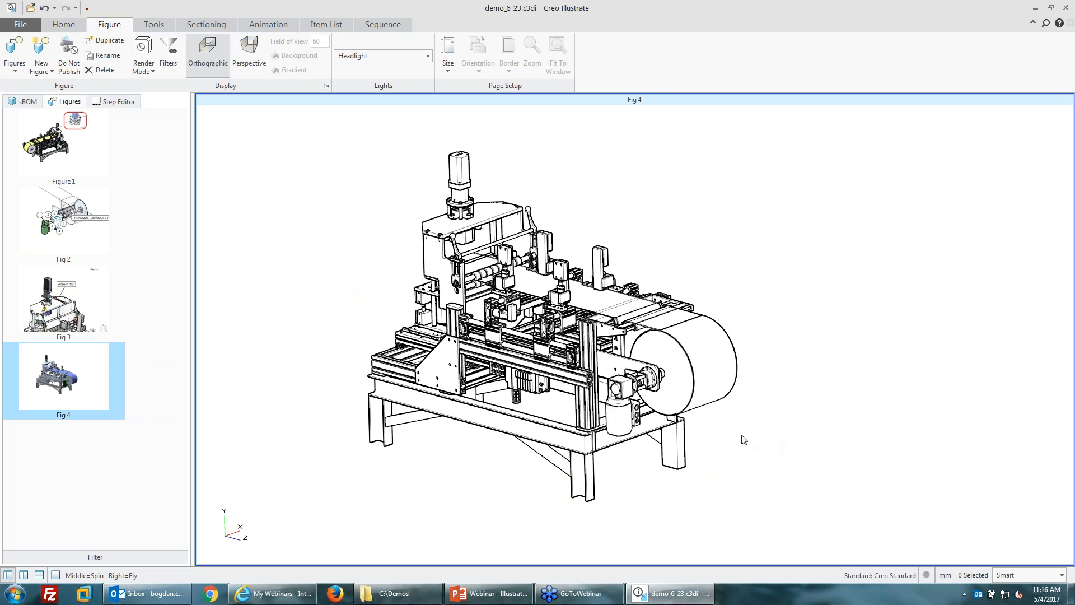
{"action": "scroll", "coordinate": [511, 328], "scroll_direction": "down", "scroll_amount": 1}
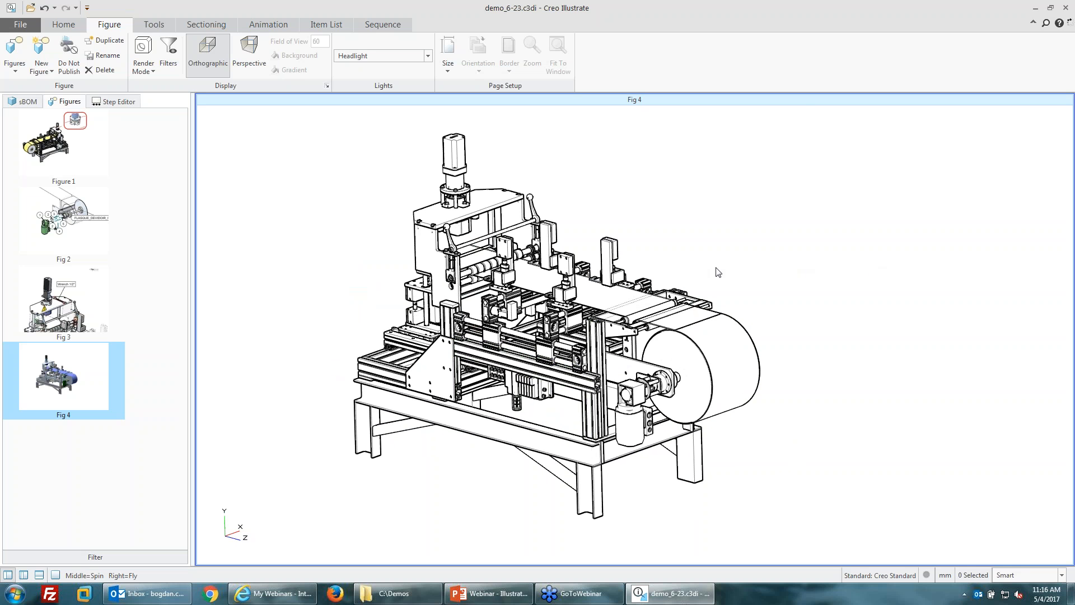
- Try the Shaded Illustration and Shaded with Edges render modes on Fig 4
{"action": "right_click", "coordinate": [326, 282]}
{"action": "mouse_move", "coordinate": [432, 359]}
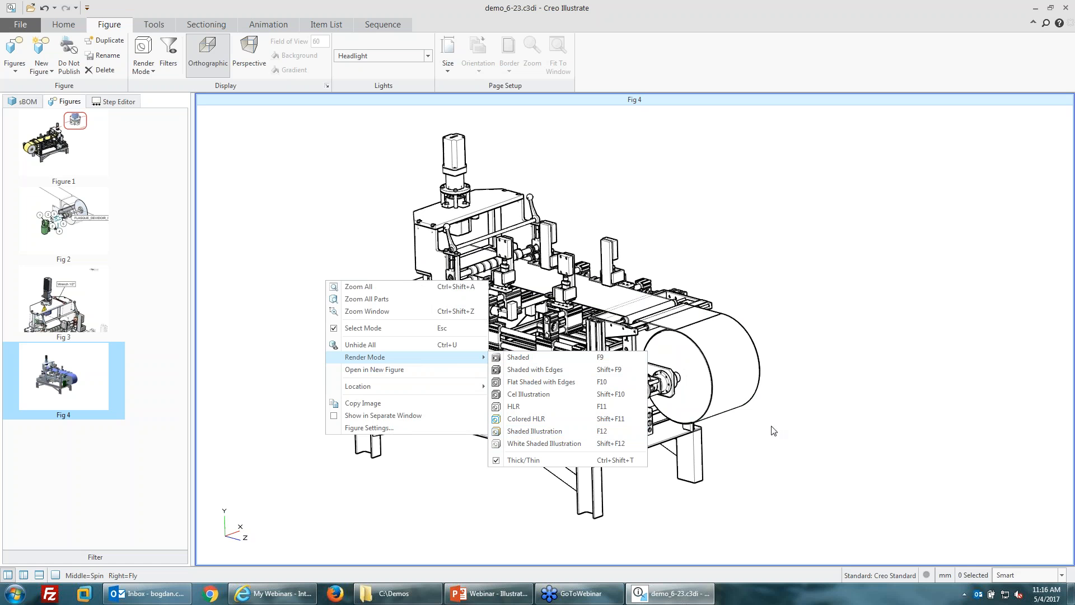
{"action": "left_click", "coordinate": [546, 431]}
{"action": "right_click", "coordinate": [304, 293]}
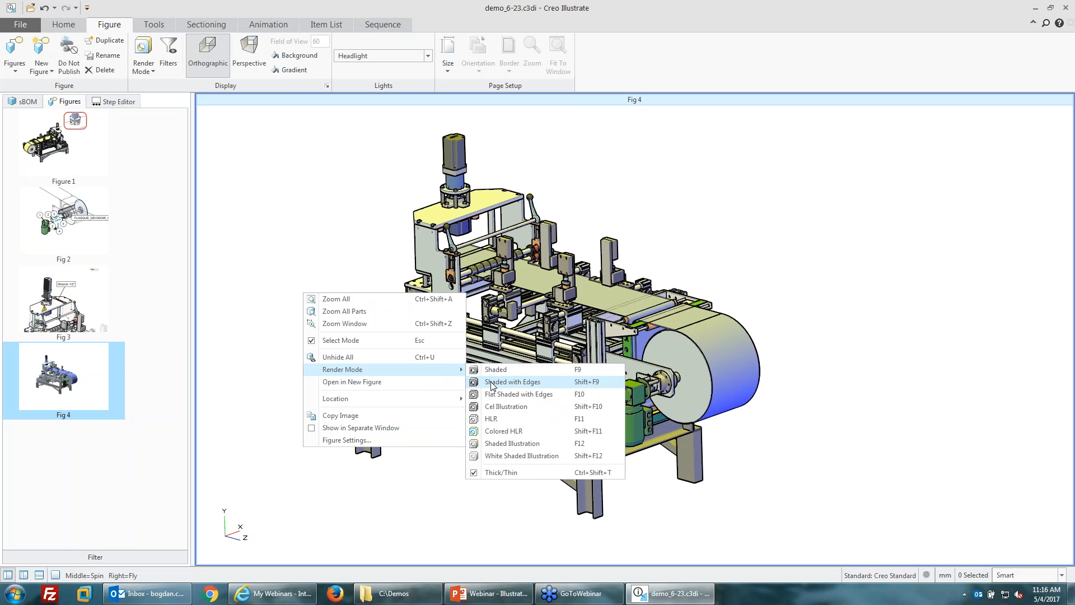
{"action": "left_click", "coordinate": [492, 384]}
- Return Fig 4 to the HLR render mode
{"action": "right_click", "coordinate": [589, 177]}
{"action": "mouse_move", "coordinate": [727, 249]}
{"action": "left_click", "coordinate": [787, 299]}
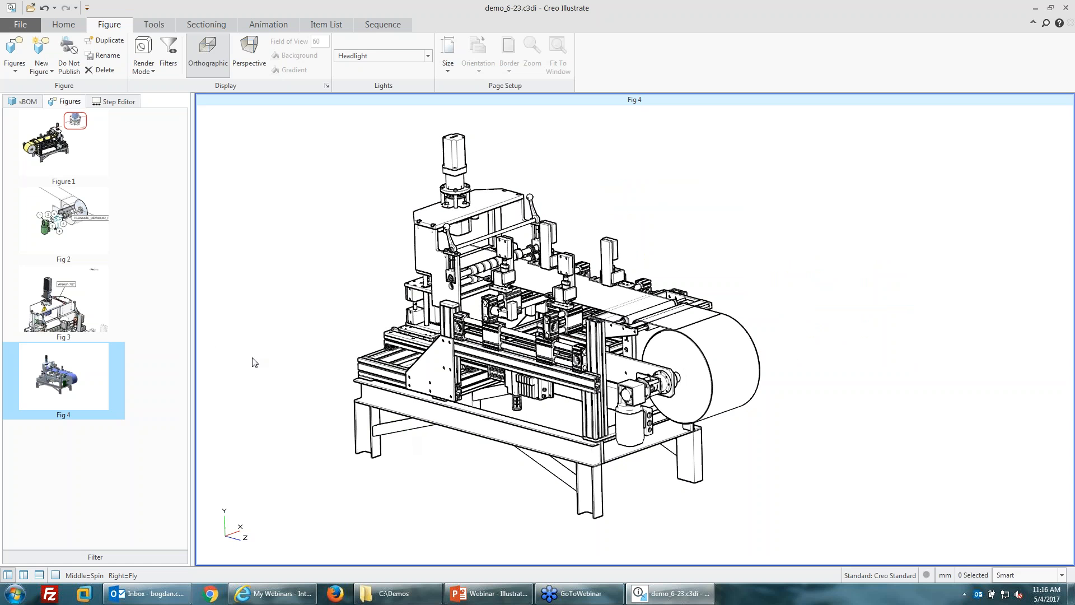
- Open the part properties of the large material roll, BOBINE_ITSM45-MAXX.PRT, and place the dialog clear of the machine
{"action": "middle_click_drag", "start_coordinate": [678, 447], "coordinate": [615, 398]}
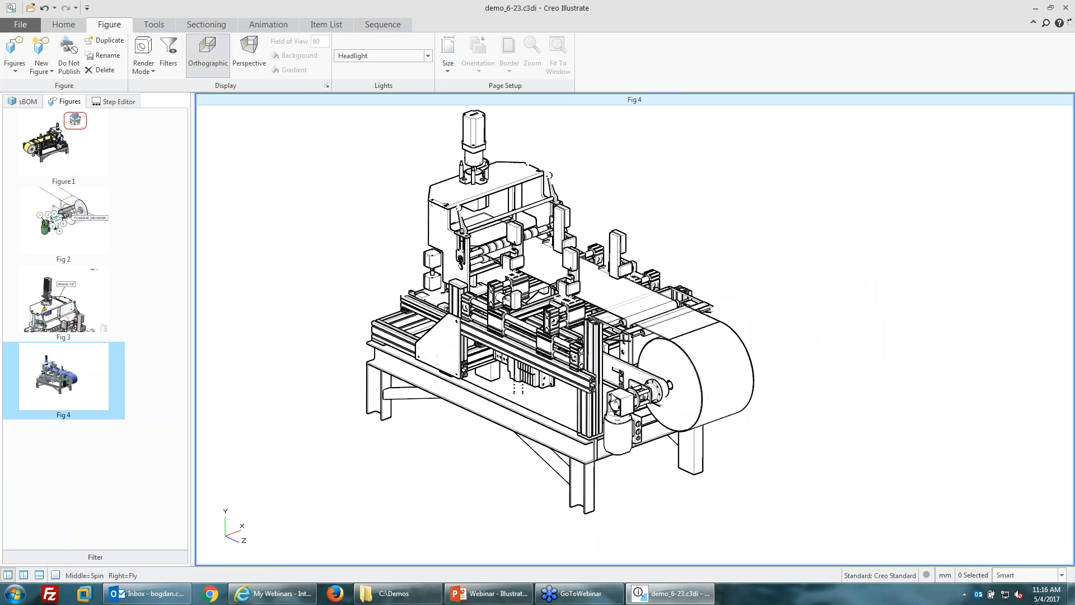
{"action": "middle_click_drag", "start_coordinate": [621, 328], "coordinate": [661, 337]}
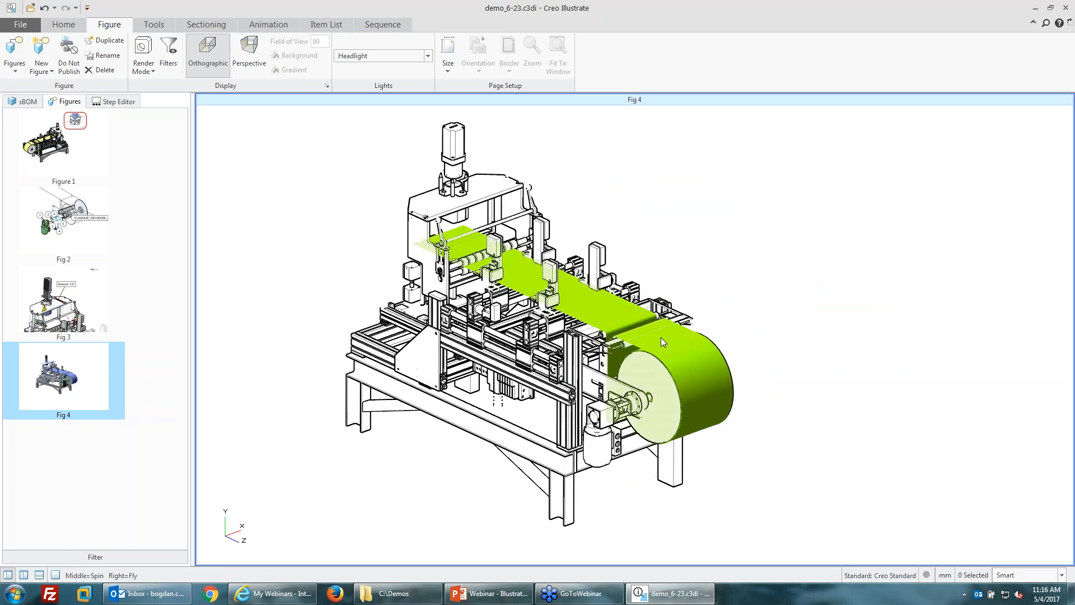
{"action": "left_click", "coordinate": [661, 337]}
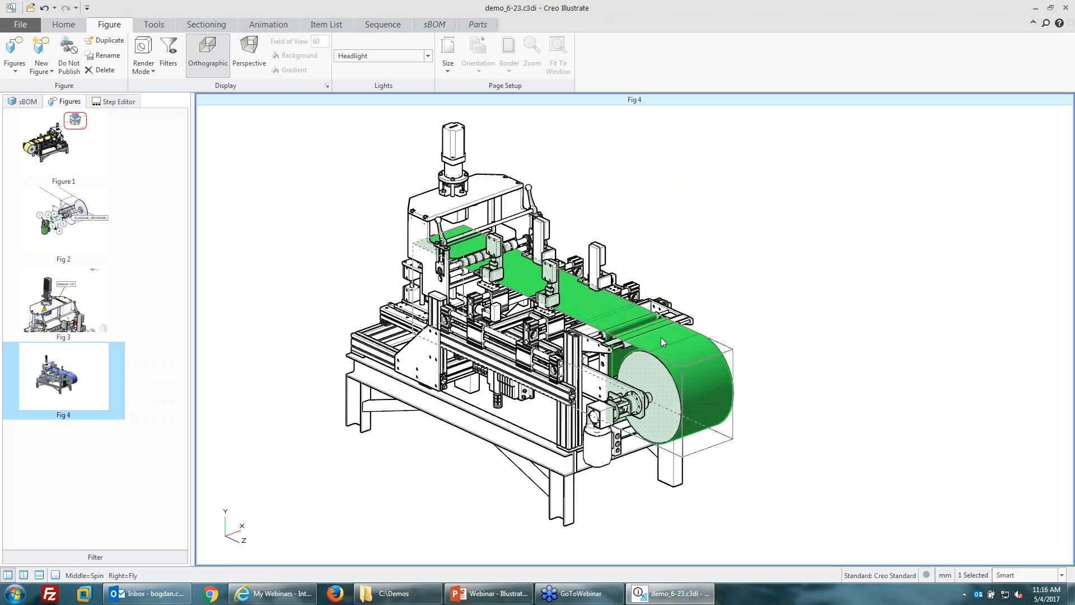
{"action": "right_click", "coordinate": [701, 247]}
{"action": "left_click", "coordinate": [737, 472]}
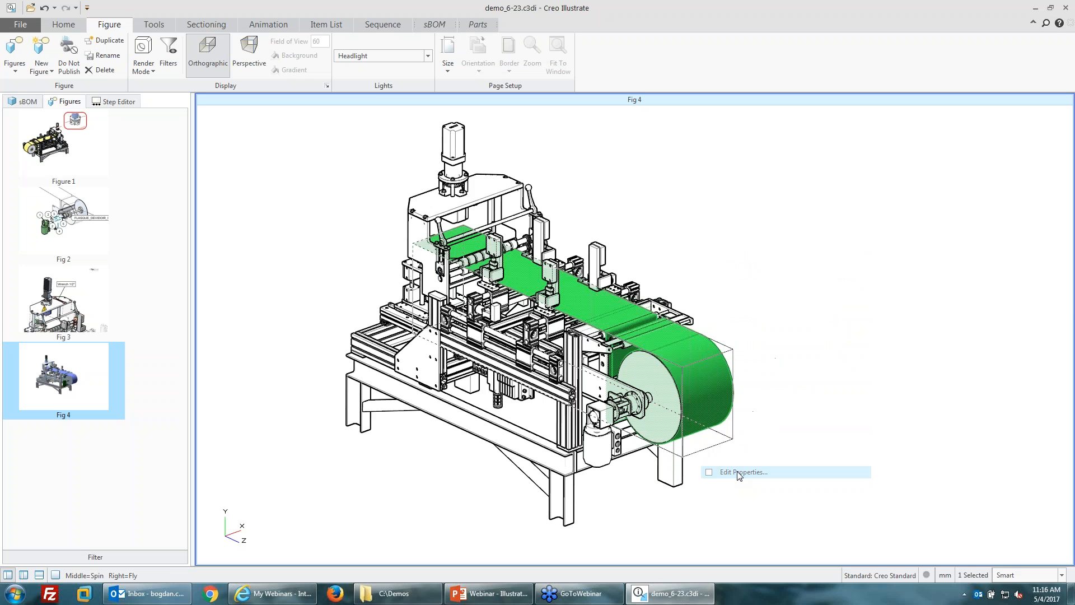
{"action": "left_click_drag", "start_coordinate": [577, 135], "coordinate": [882, 157]}
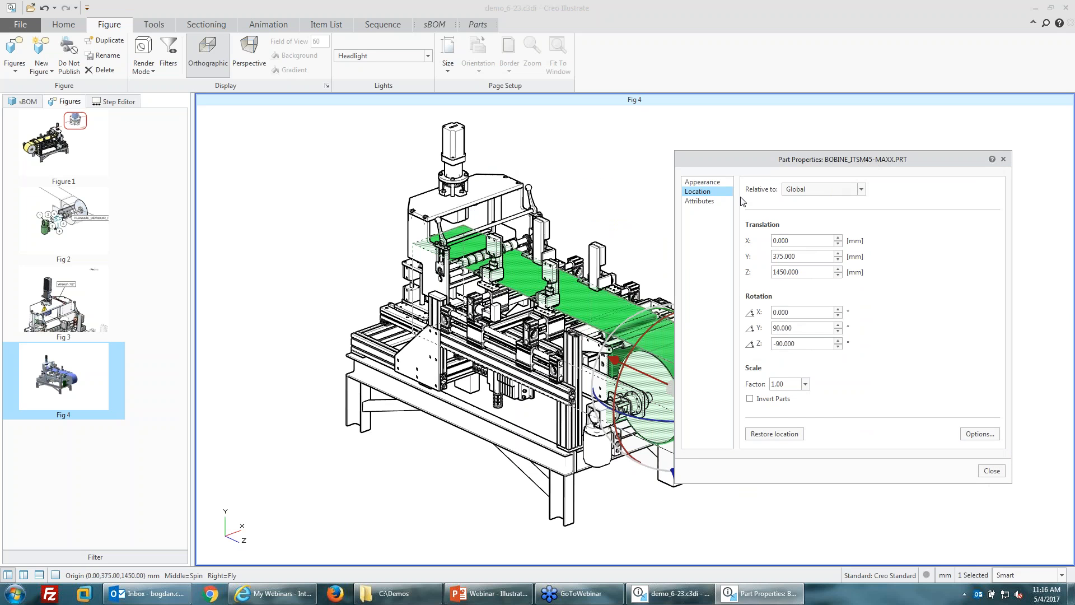
- Set the material roll's colour to dark yellow (red 128, green 128, blue 0) and deselect it to check its appearance
{"action": "left_click", "coordinate": [704, 183]}
{"action": "left_click", "coordinate": [762, 312]}
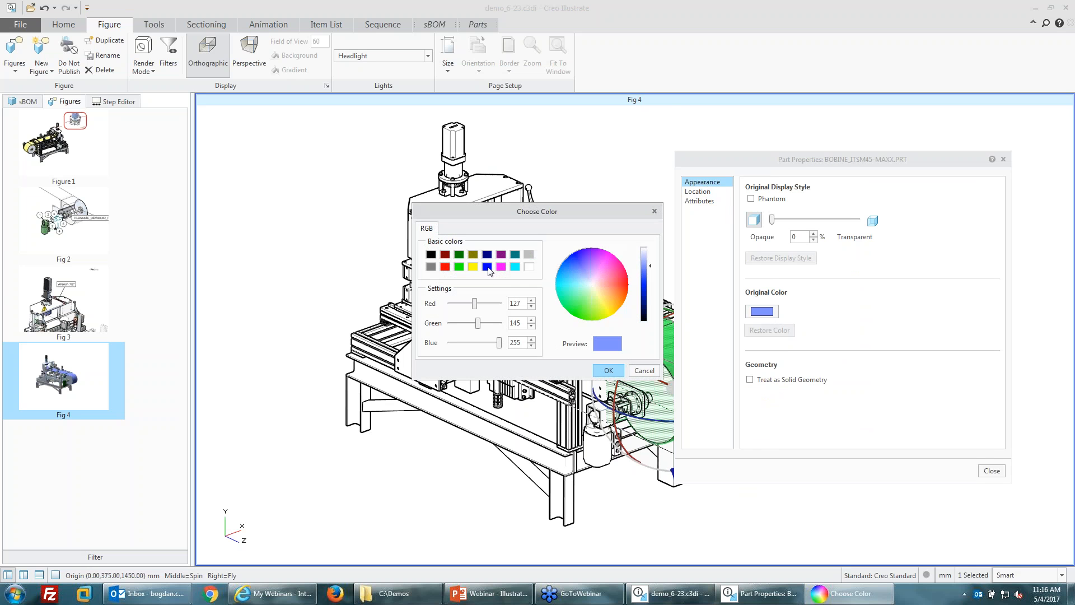
{"action": "left_click", "coordinate": [473, 255]}
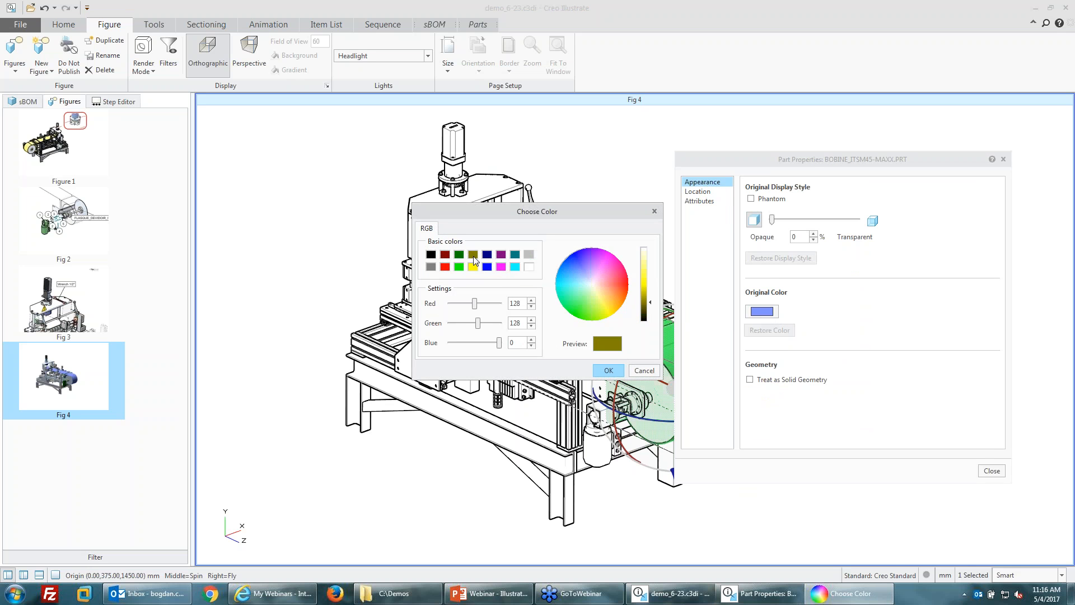
{"action": "left_click", "coordinate": [608, 370]}
{"action": "middle_click_drag", "start_coordinate": [374, 388], "coordinate": [314, 353]}
{"action": "left_click", "coordinate": [645, 246]}
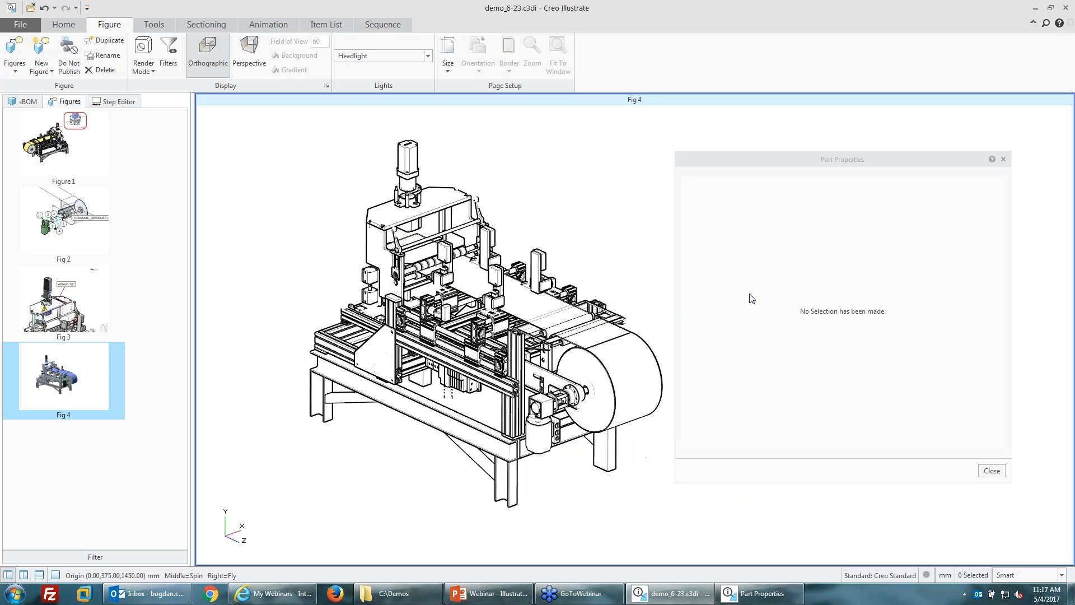
- Set the material roll's transparency to 81% and deselect it to inspect the parts behind it
{"action": "left_click", "coordinate": [629, 384]}
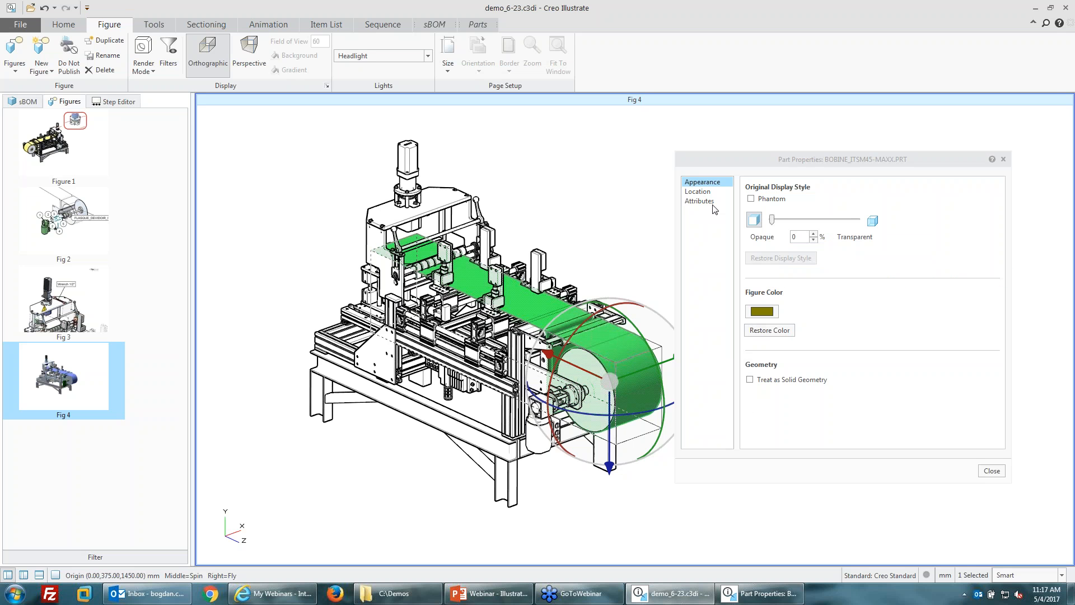
{"action": "left_click", "coordinate": [772, 220]}
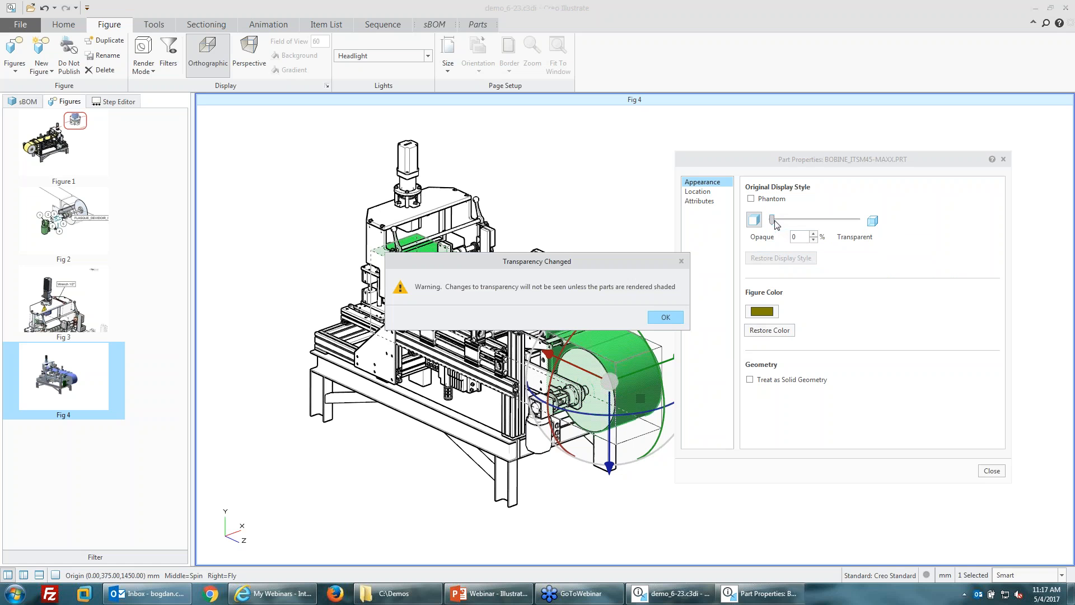
{"action": "left_click", "coordinate": [680, 319]}
{"action": "left_click_drag", "start_coordinate": [772, 220], "coordinate": [834, 226]}
{"action": "left_click", "coordinate": [641, 234]}
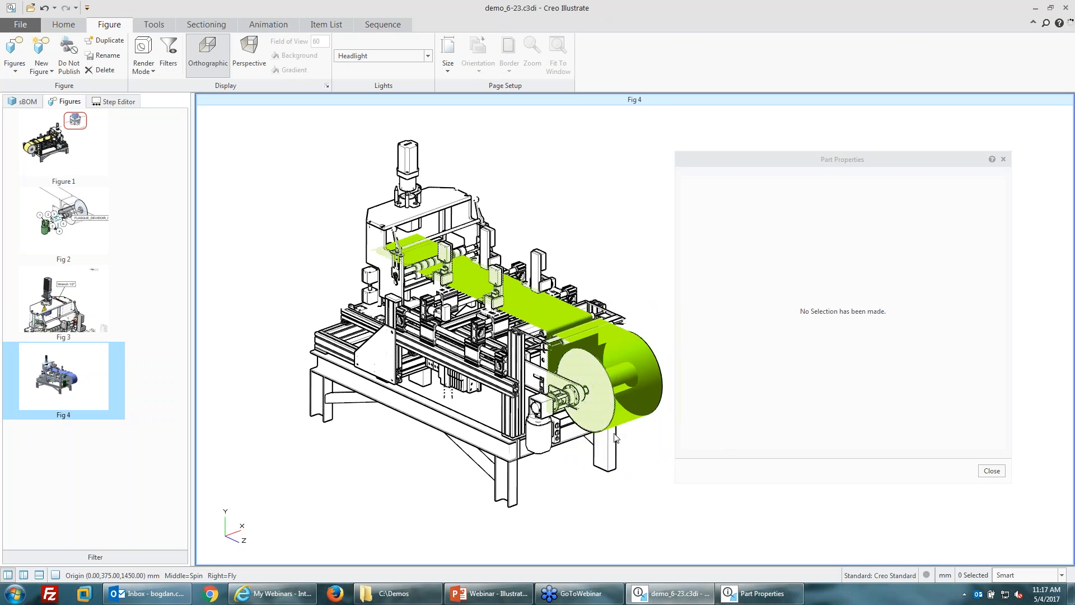
{"action": "scroll", "coordinate": [644, 436], "scroll_direction": "up", "scroll_amount": 1}
{"action": "scroll", "coordinate": [649, 424], "scroll_direction": "up", "scroll_amount": 1}
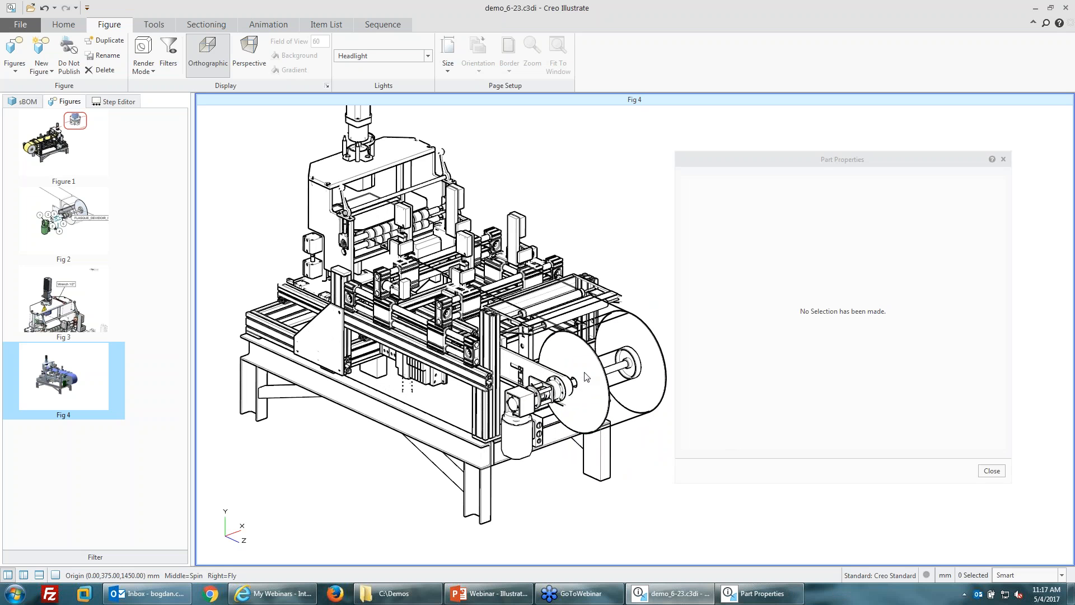
- Set the material roll's transparency to 56% and turn on its Phantom display style
{"action": "left_click", "coordinate": [641, 348]}
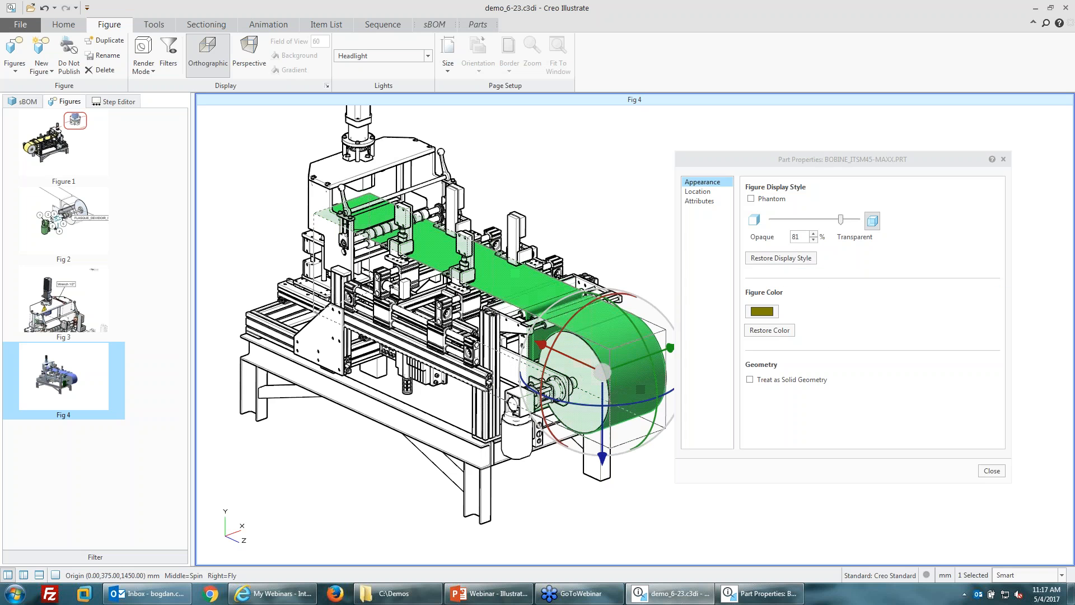
{"action": "left_click_drag", "start_coordinate": [842, 220], "coordinate": [820, 220]}
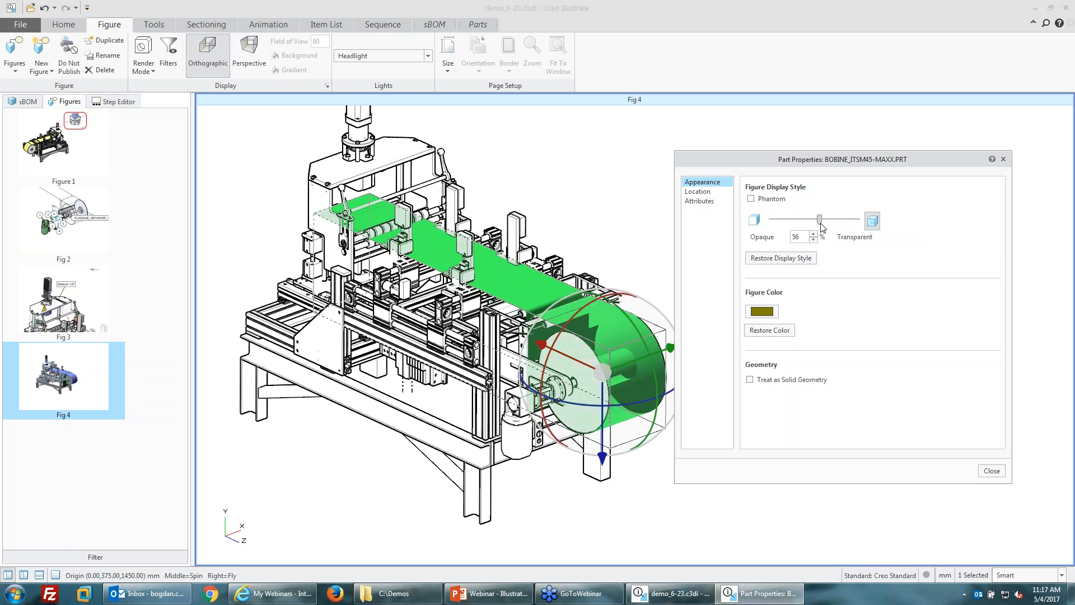
{"action": "left_click", "coordinate": [751, 198]}
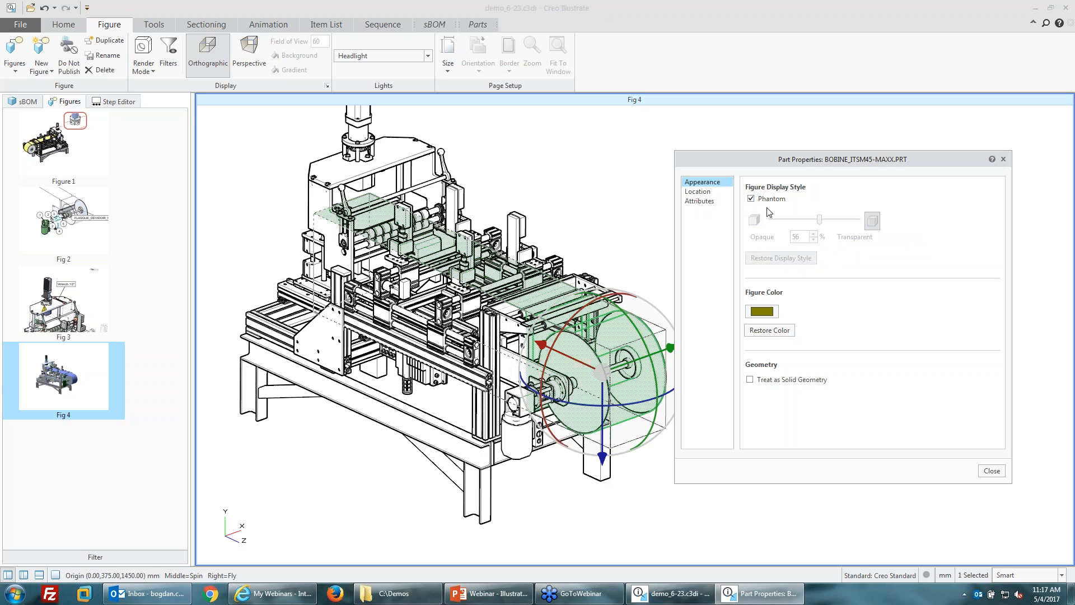
{"action": "left_click", "coordinate": [631, 242]}
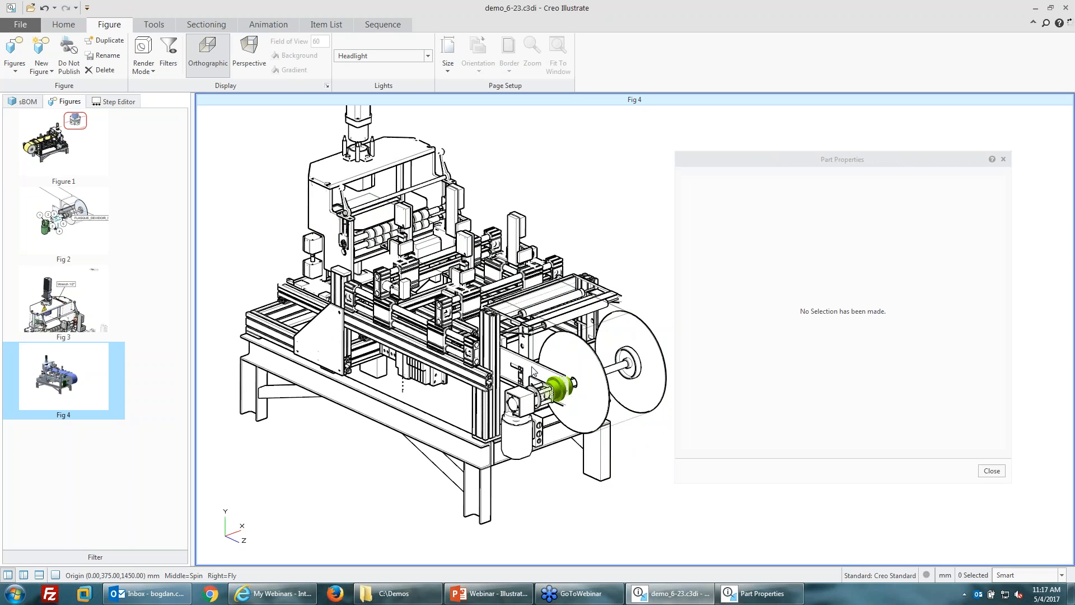
- Close the part properties and undo the material roll's Phantom and transparency changes
{"action": "middle_click_drag", "start_coordinate": [476, 362], "coordinate": [464, 360], "text": "shift"}
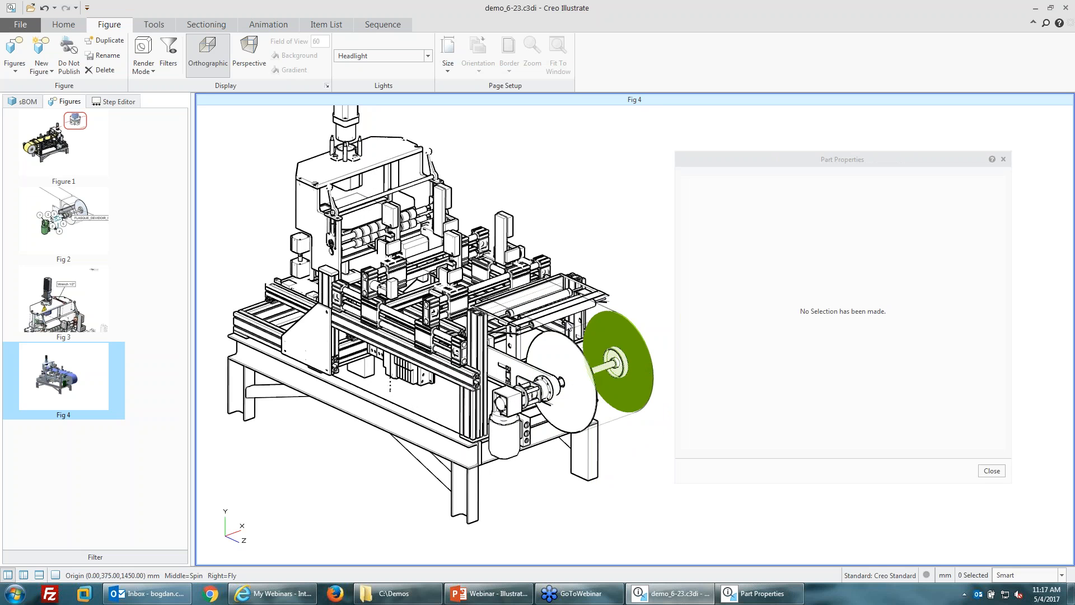
{"action": "scroll", "coordinate": [617, 332], "scroll_direction": "up", "scroll_amount": 3}
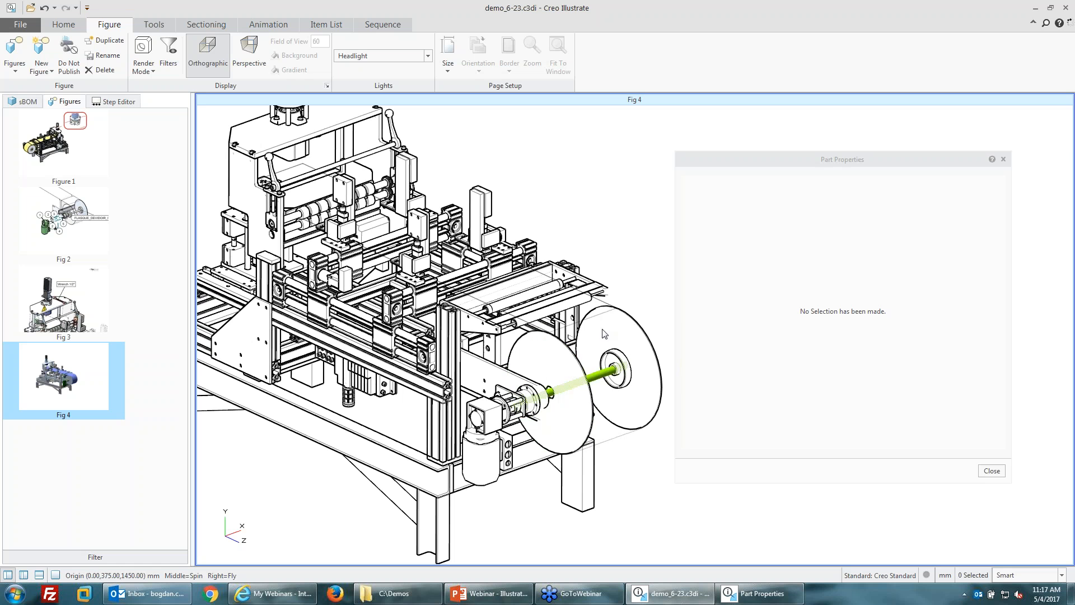
{"action": "scroll", "coordinate": [615, 312], "scroll_direction": "down", "scroll_amount": 1}
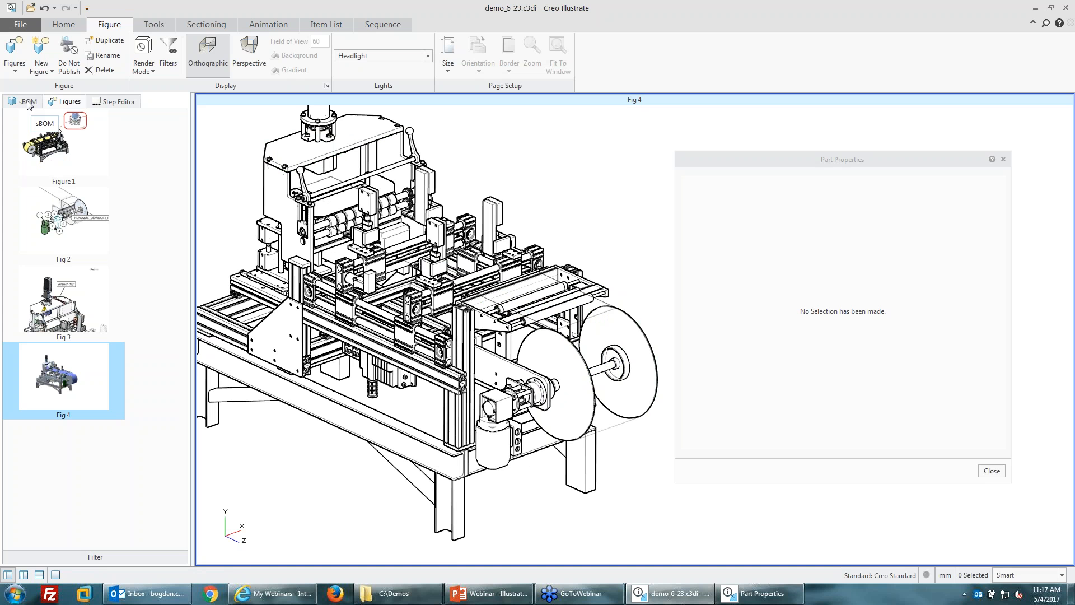
{"action": "left_click", "coordinate": [990, 470]}
{"action": "scroll", "coordinate": [896, 427], "scroll_direction": "down", "scroll_amount": 5}
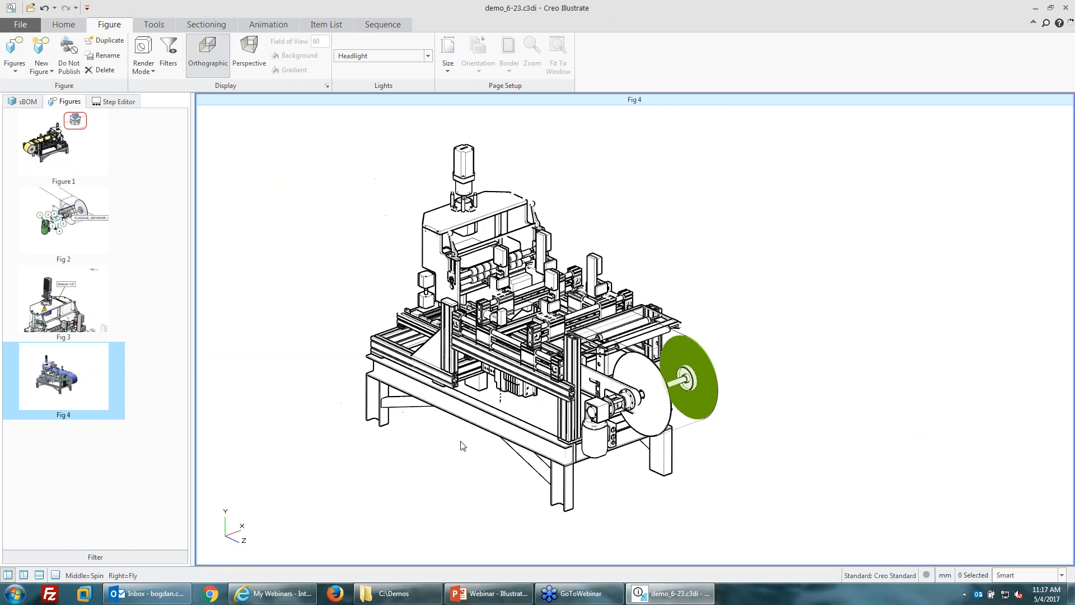
{"action": "scroll", "coordinate": [740, 375], "scroll_direction": "up", "scroll_amount": 1}
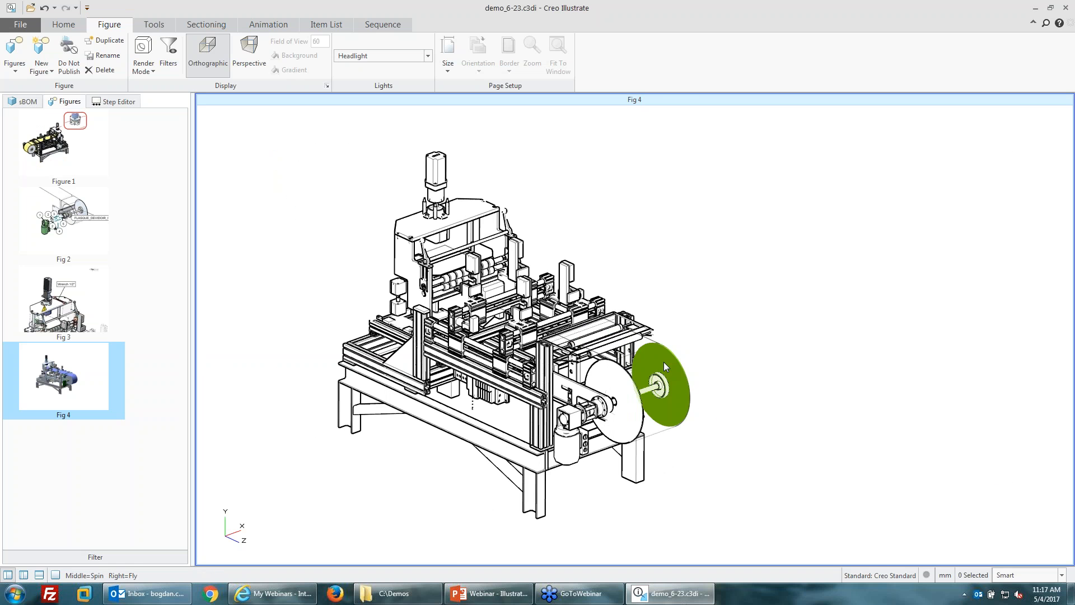
{"action": "scroll", "coordinate": [782, 409], "scroll_direction": "up", "scroll_amount": 1}
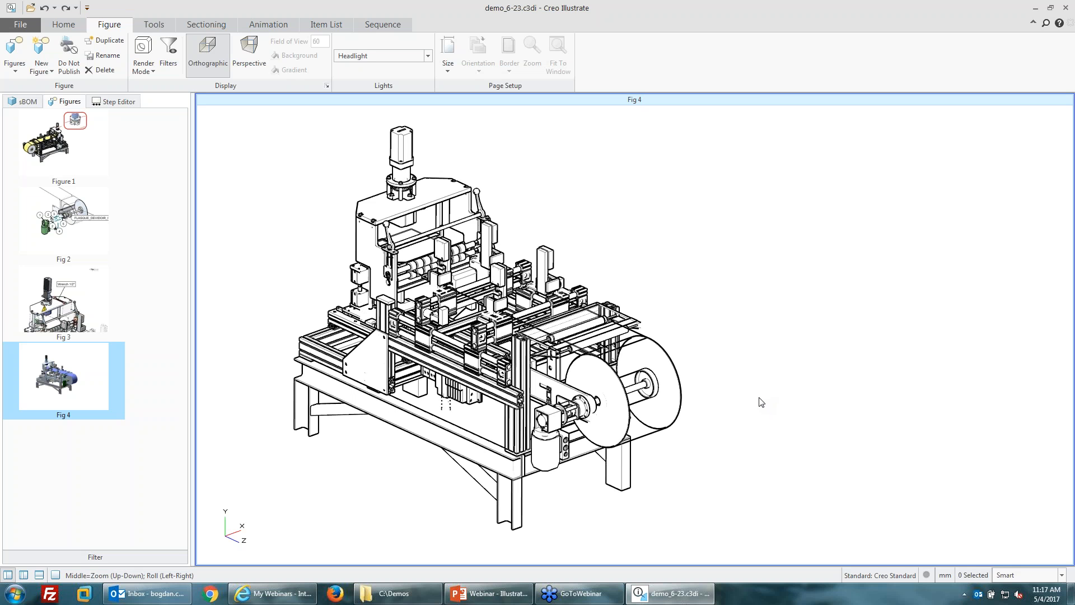
{"action": "key", "text": "ctrl+z"}
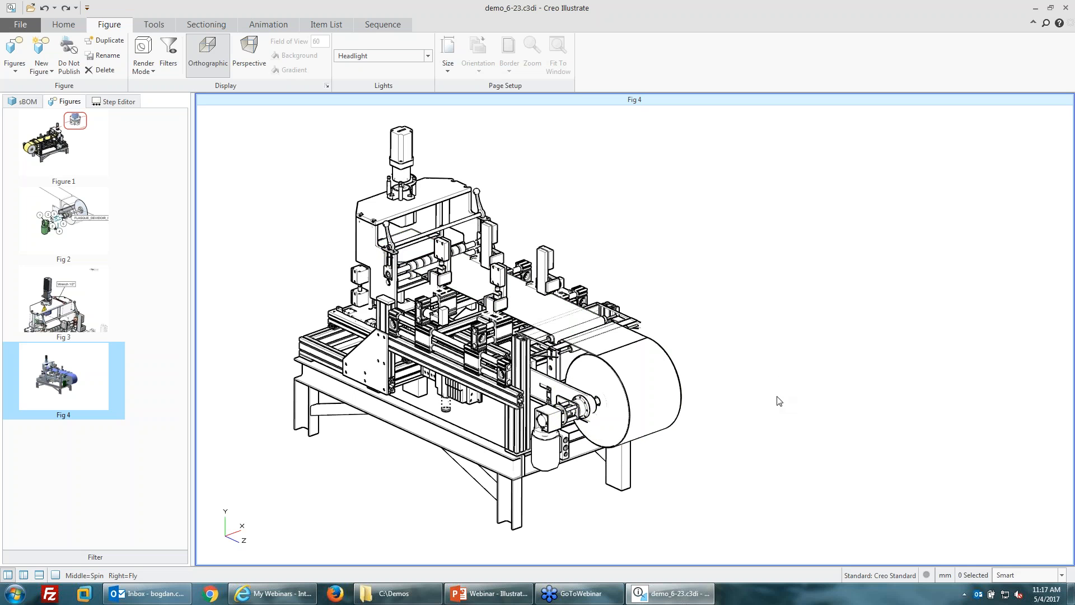
{"action": "scroll", "coordinate": [782, 401], "scroll_direction": "down", "scroll_amount": 1}
{"action": "scroll", "coordinate": [838, 418], "scroll_direction": "up", "scroll_amount": 1}
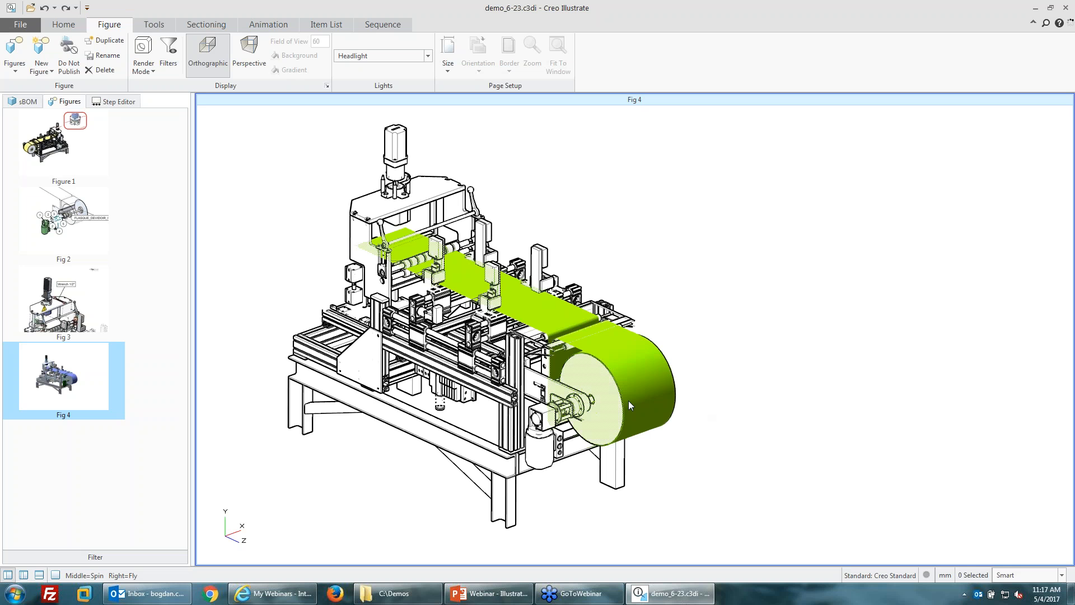
- Show the part structure and select BOBINE_ITSM45-MAXX.PRT inside BLOC_DEVIDOIR_ITSM55.ASM
{"action": "left_click", "coordinate": [23, 101]}
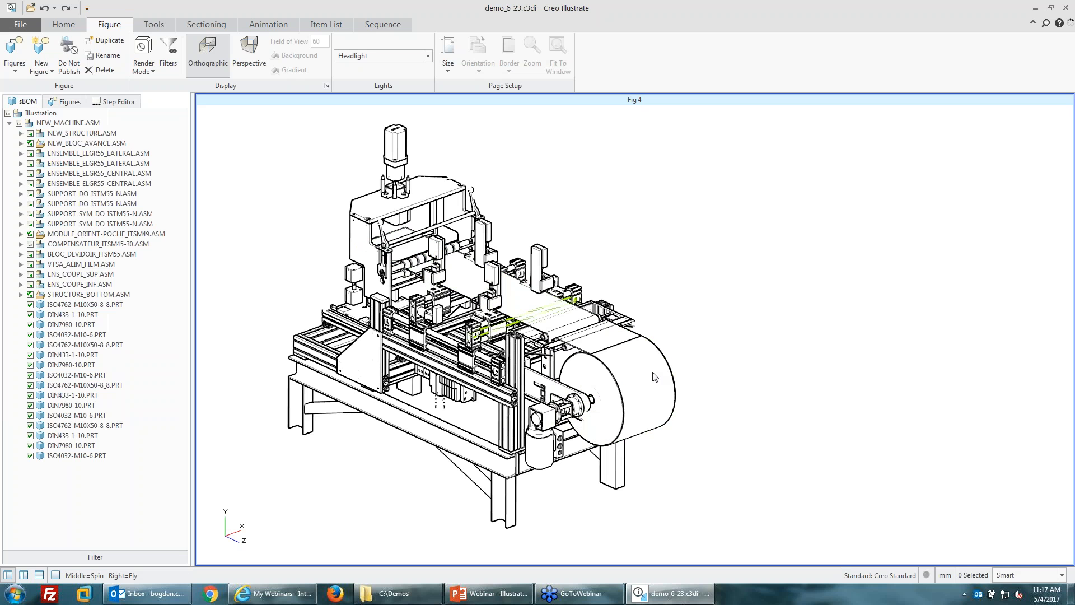
{"action": "left_click", "coordinate": [641, 381]}
{"action": "left_click", "coordinate": [94, 256]}
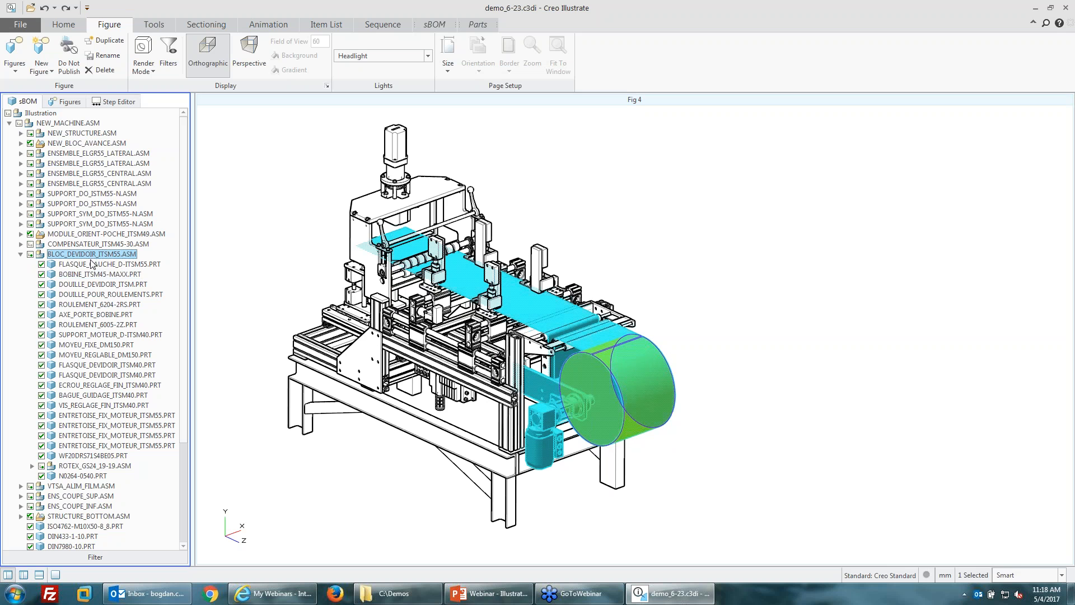
{"action": "left_click", "coordinate": [94, 273]}
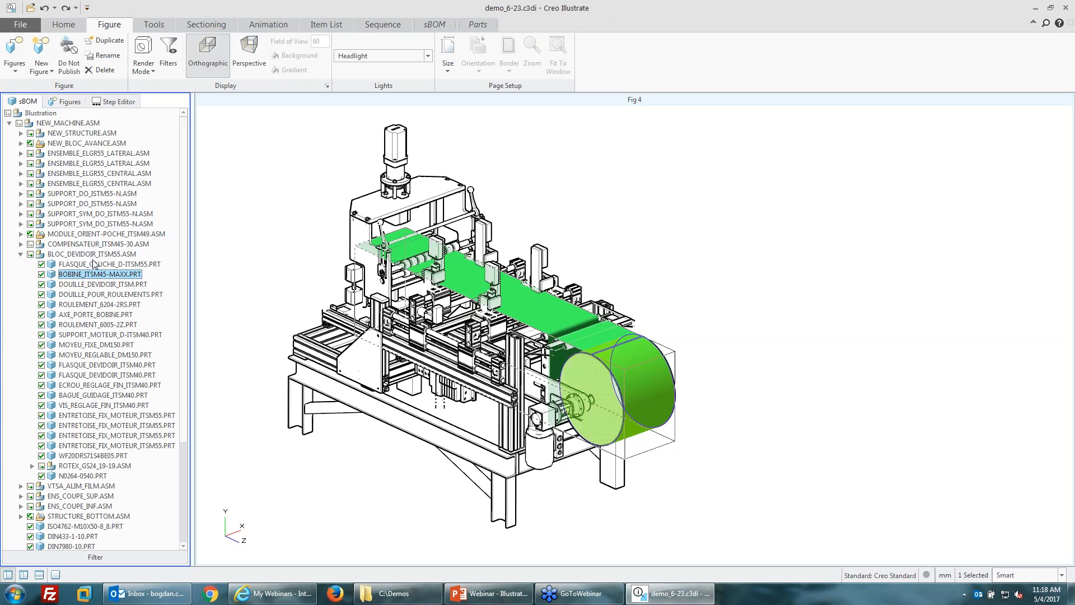
- Select every component under NEW_MACHINE.ASM except the BLOC_DEVIDOIR_ITSM55.ASM assembly
{"action": "left_click", "coordinate": [93, 255]}
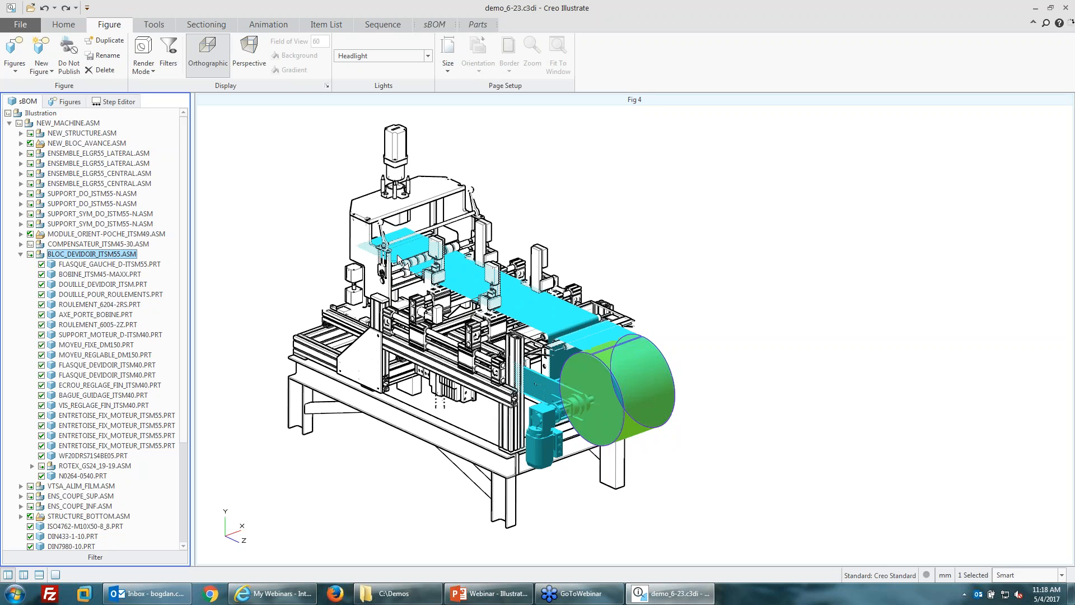
{"action": "left_click", "coordinate": [55, 133]}
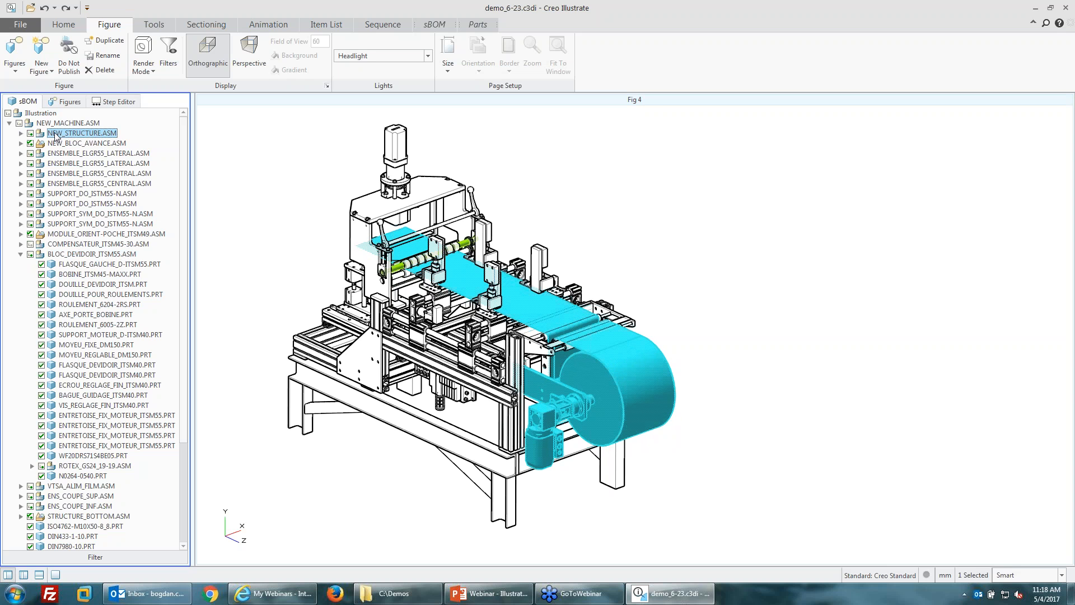
{"action": "left_click", "coordinate": [21, 253]}
{"action": "left_click", "coordinate": [21, 253]}
{"action": "left_click", "coordinate": [76, 456], "text": "shift"}
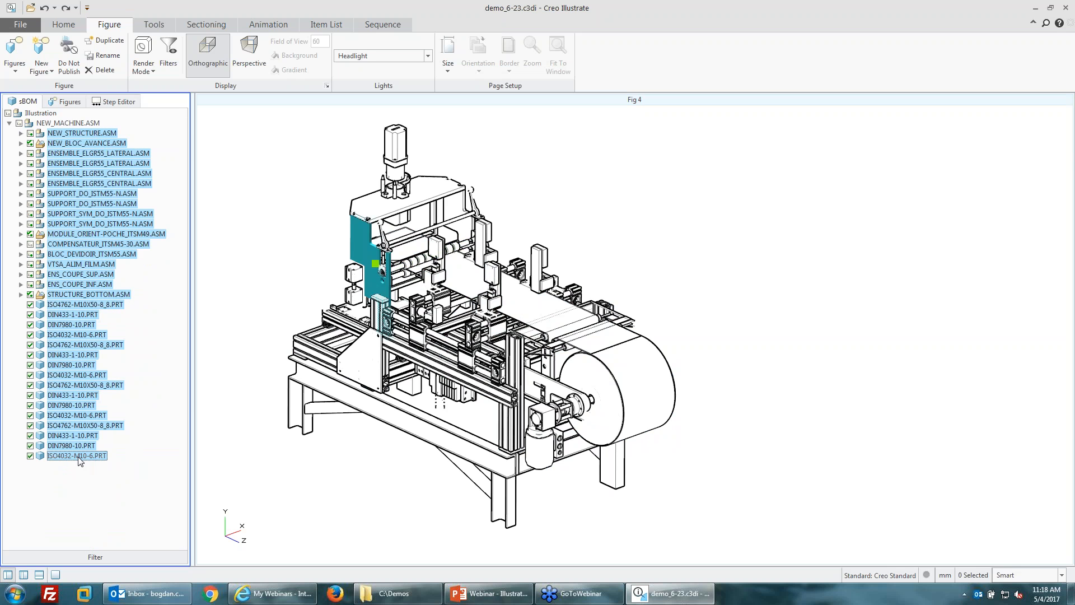
{"action": "left_click", "coordinate": [97, 255], "text": "ctrl"}
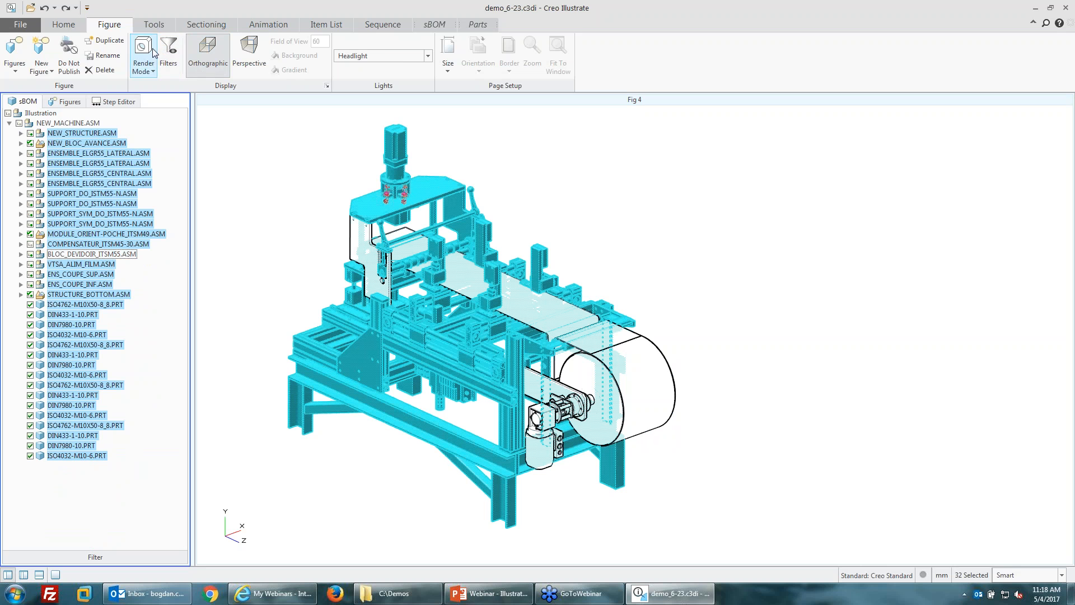
- Apply the Phantom style to the selected components and deselect them to inspect the emphasized unwinder assembly
{"action": "left_click", "coordinate": [63, 24]}
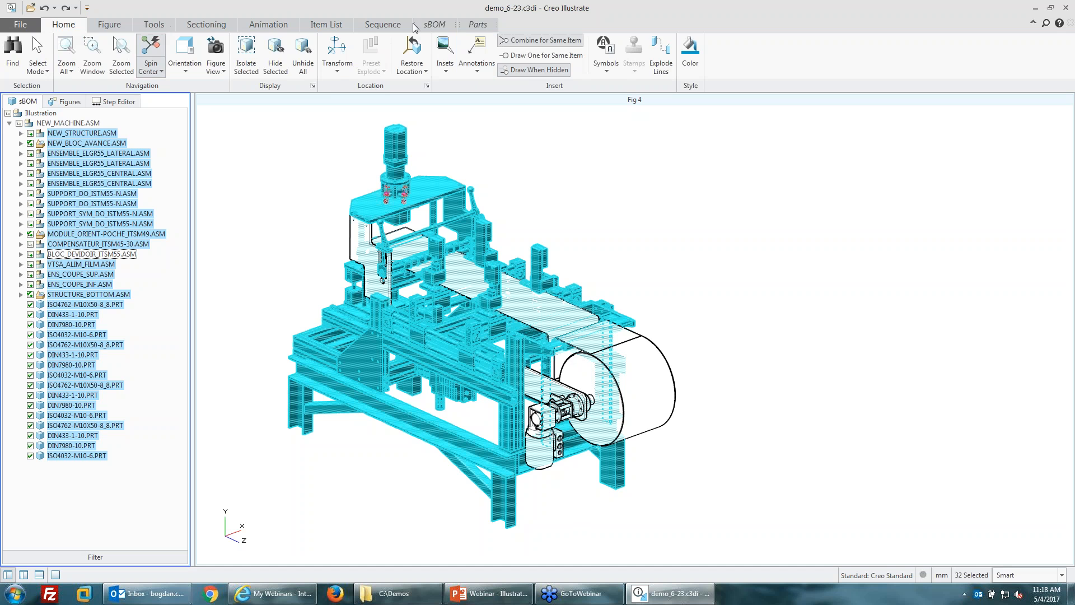
{"action": "left_click", "coordinate": [477, 24]}
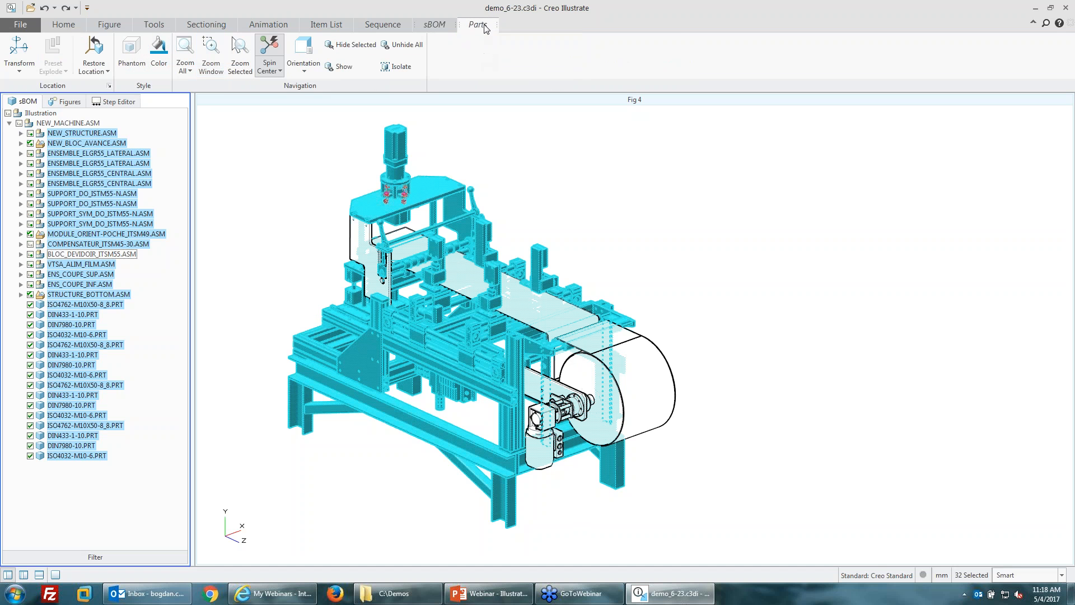
{"action": "left_click", "coordinate": [131, 57]}
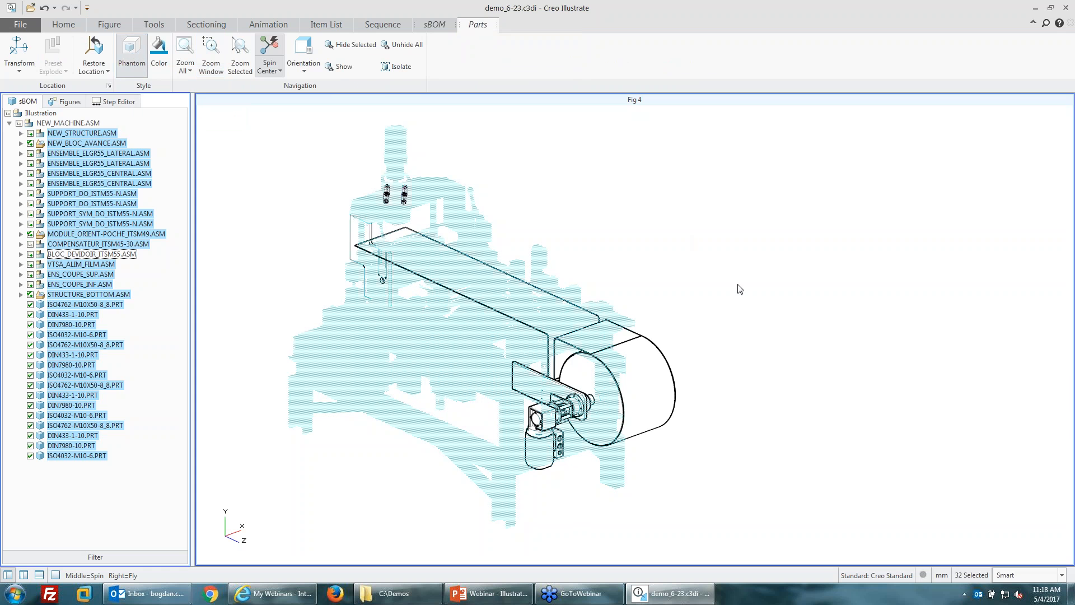
{"action": "left_click", "coordinate": [738, 287]}
{"action": "middle_click_drag", "start_coordinate": [557, 347], "coordinate": [563, 496]}
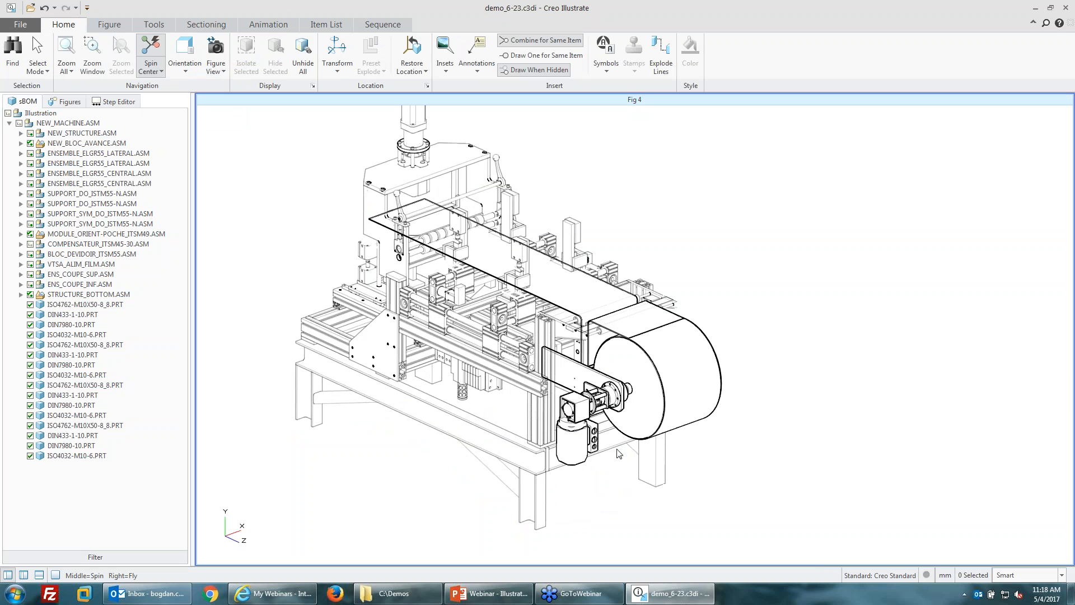
{"action": "scroll", "coordinate": [607, 354], "scroll_direction": "up", "scroll_amount": 2}
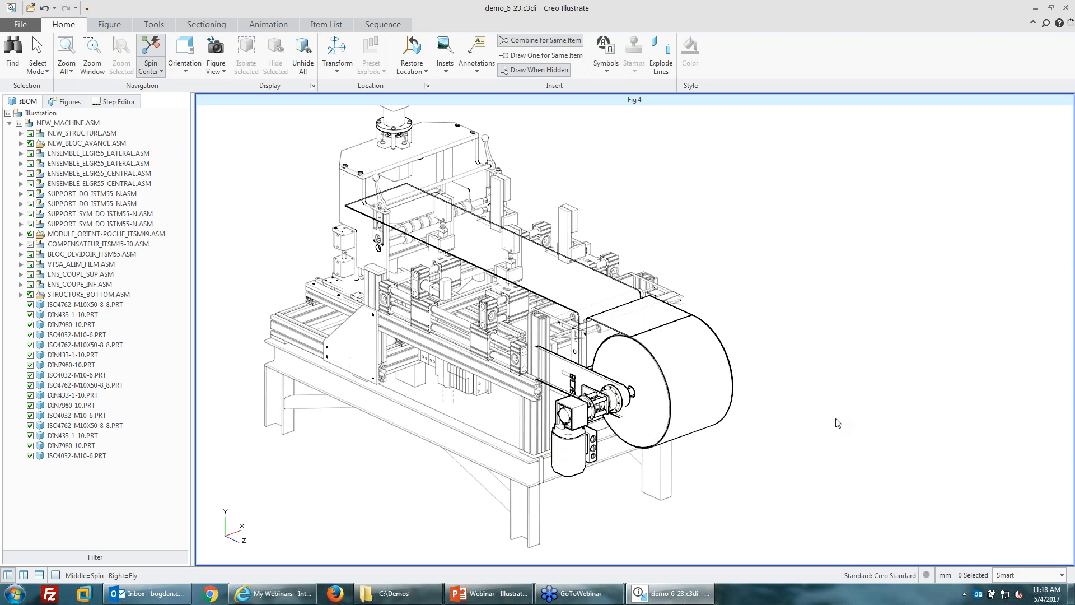
{"action": "scroll", "coordinate": [818, 417], "scroll_direction": "down", "scroll_amount": 2}
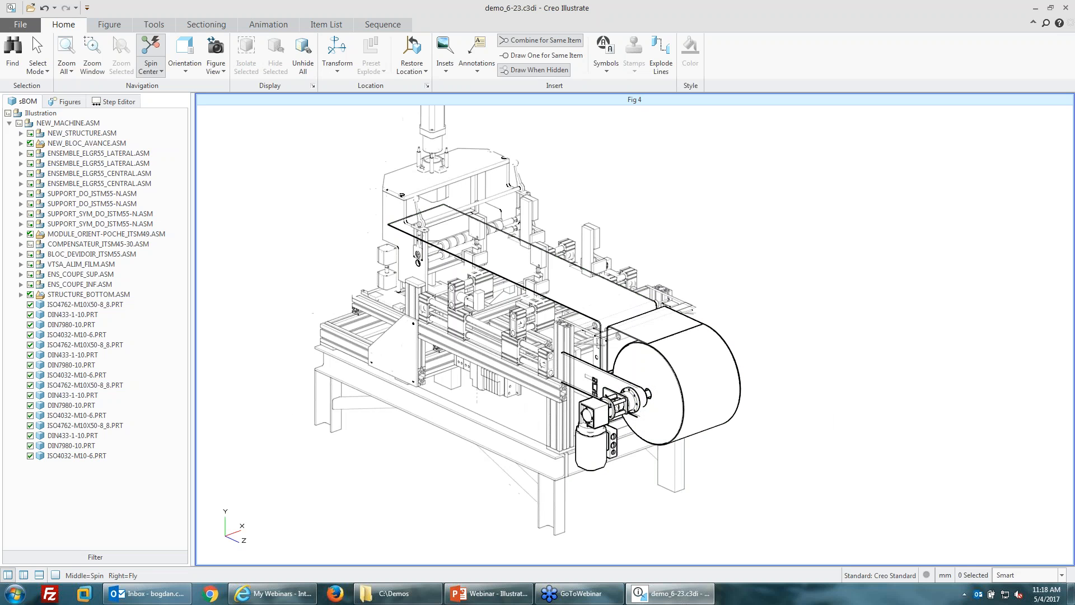
{"action": "right_click", "coordinate": [292, 417]}
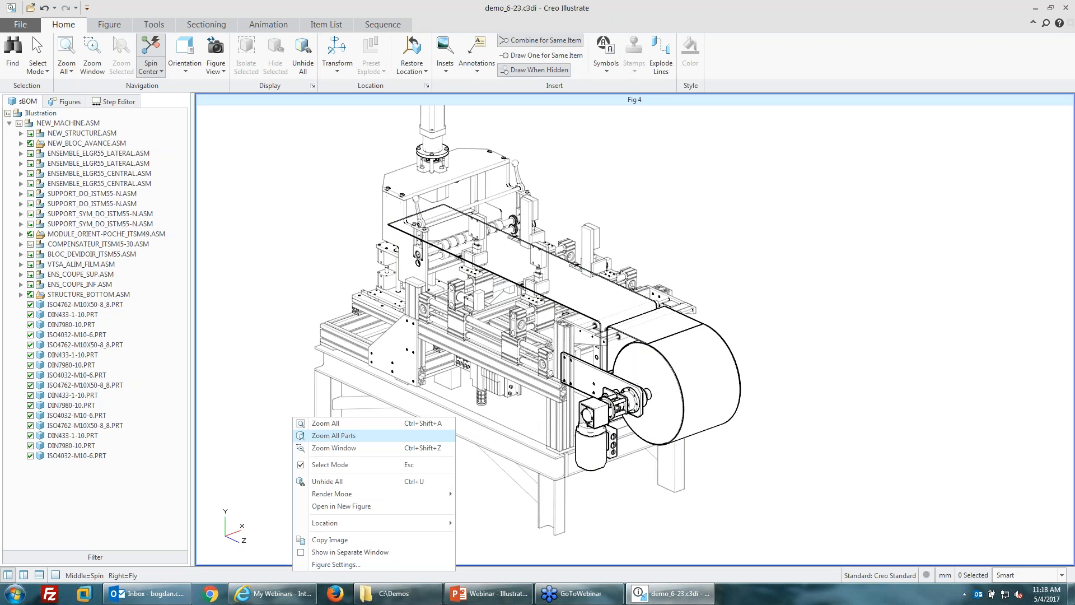
{"action": "left_click", "coordinate": [334, 564]}
{"action": "left_click_drag", "start_coordinate": [435, 119], "coordinate": [177, 41]}
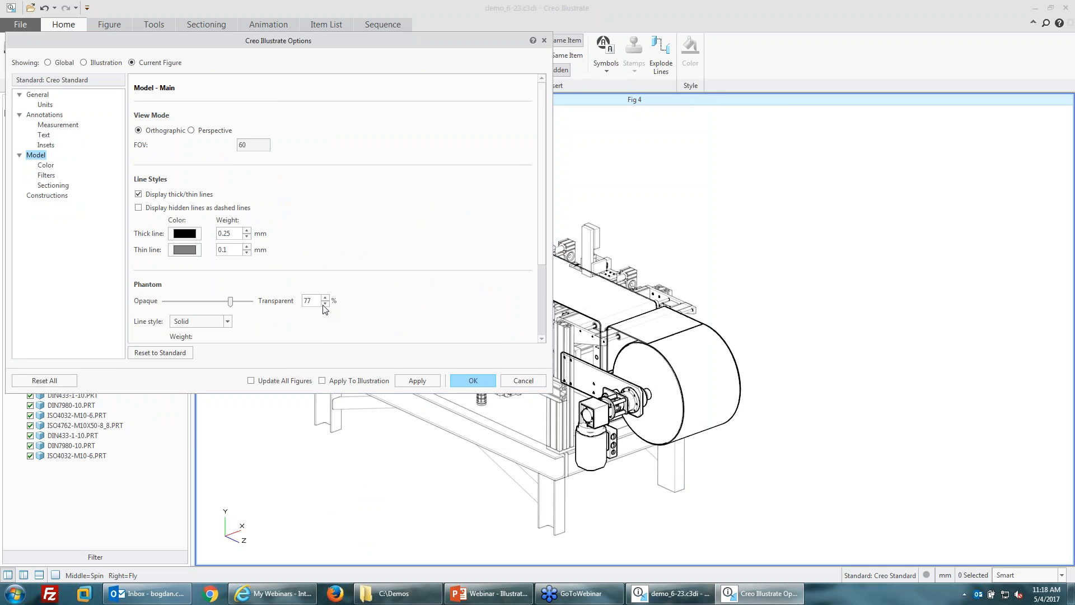
{"action": "left_click", "coordinate": [977, 411]}
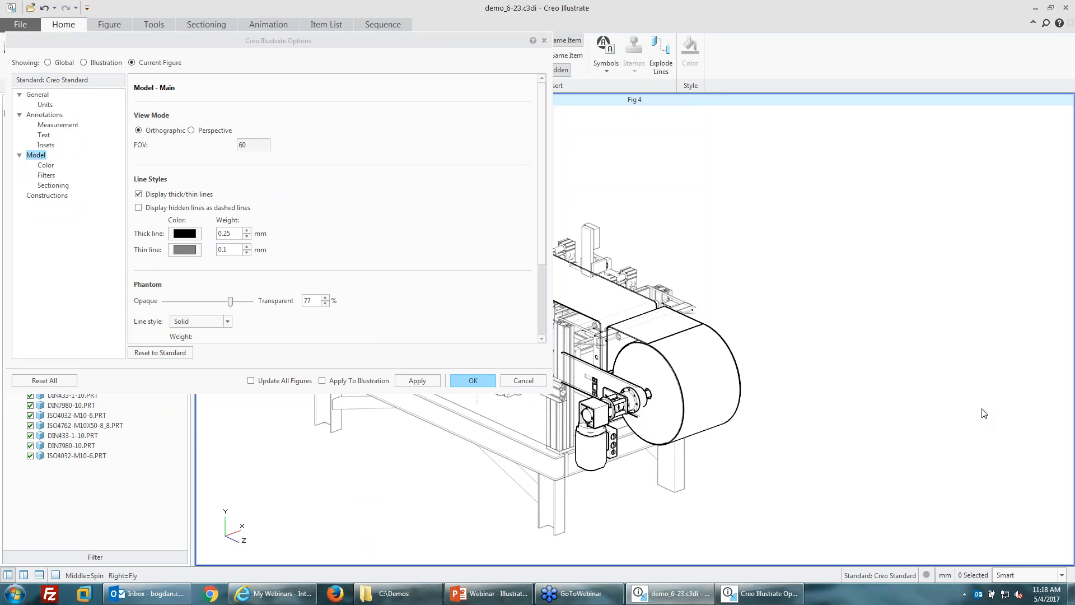
{"action": "left_click", "coordinate": [518, 383]}
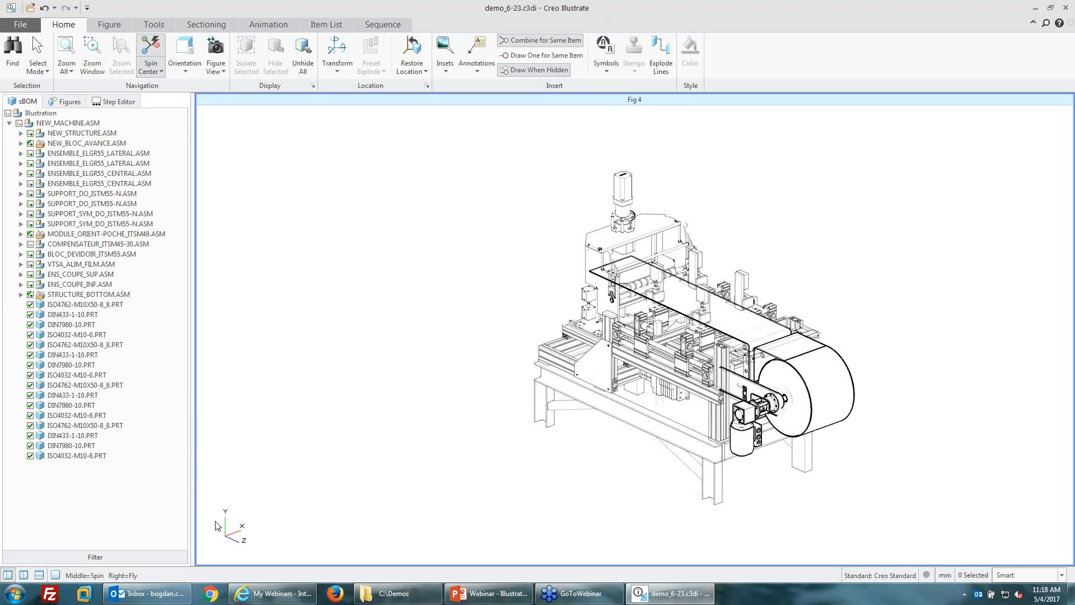
- In the current figure's model settings, set the Phantom line style to Hidden line and apply it
{"action": "right_click", "coordinate": [313, 292]}
{"action": "left_click", "coordinate": [336, 444]}
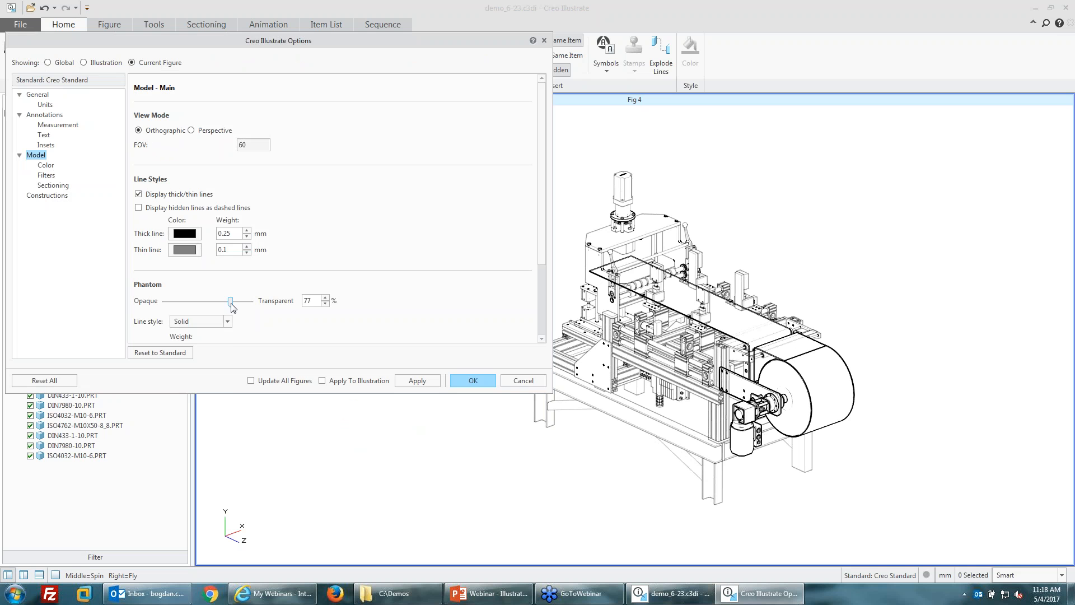
{"action": "left_click", "coordinate": [228, 322]}
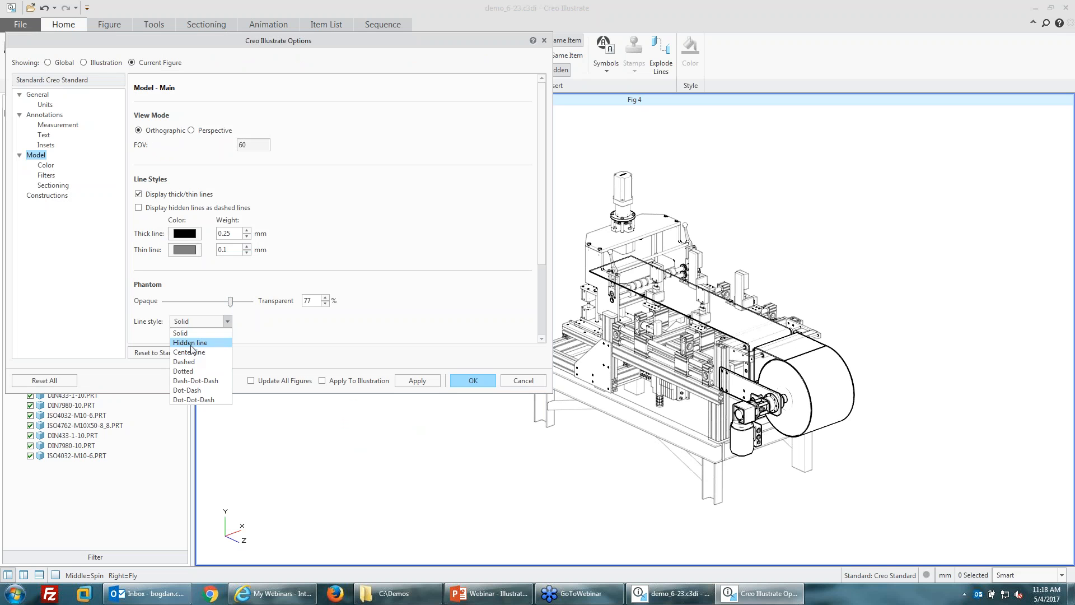
{"action": "left_click", "coordinate": [190, 343]}
{"action": "left_click", "coordinate": [414, 381]}
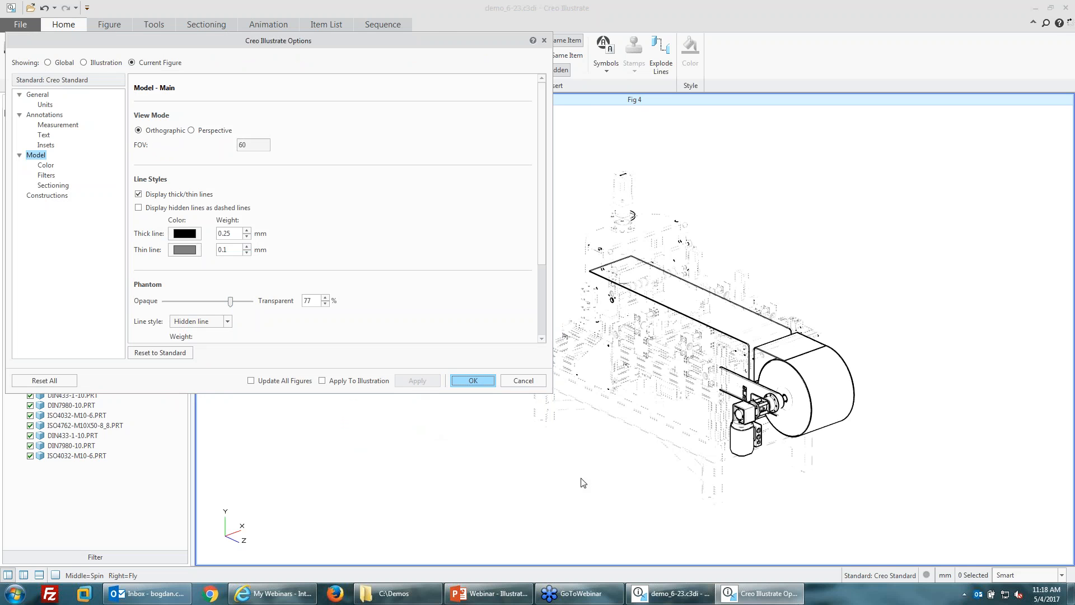
{"action": "left_click", "coordinate": [564, 449]}
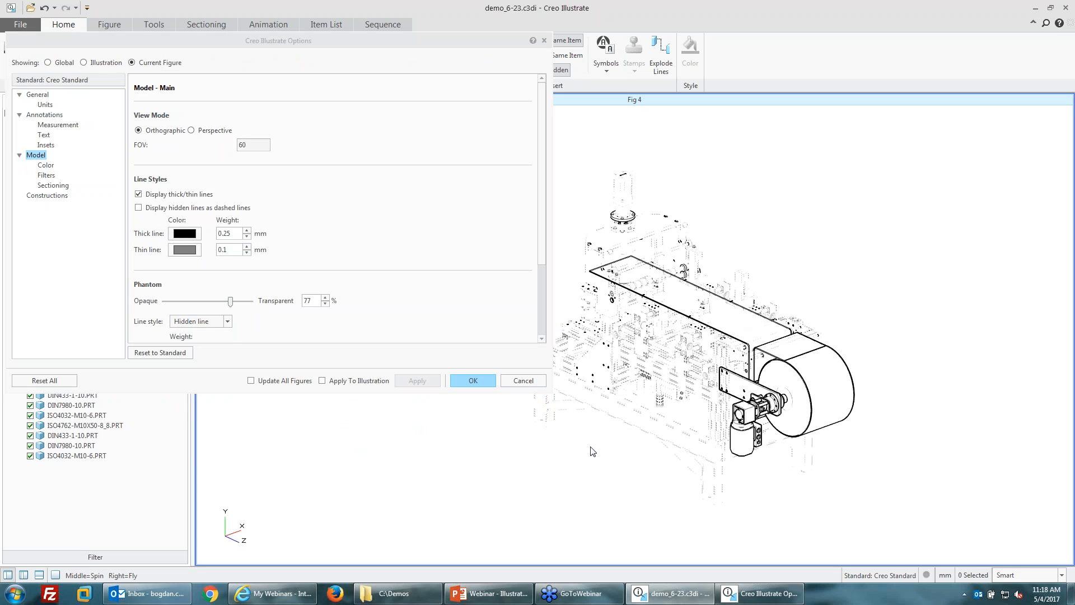
- Set the Phantom line style to Solid and its transparency to 92%, apply the changes and close the figure settings
{"action": "left_click", "coordinate": [219, 324]}
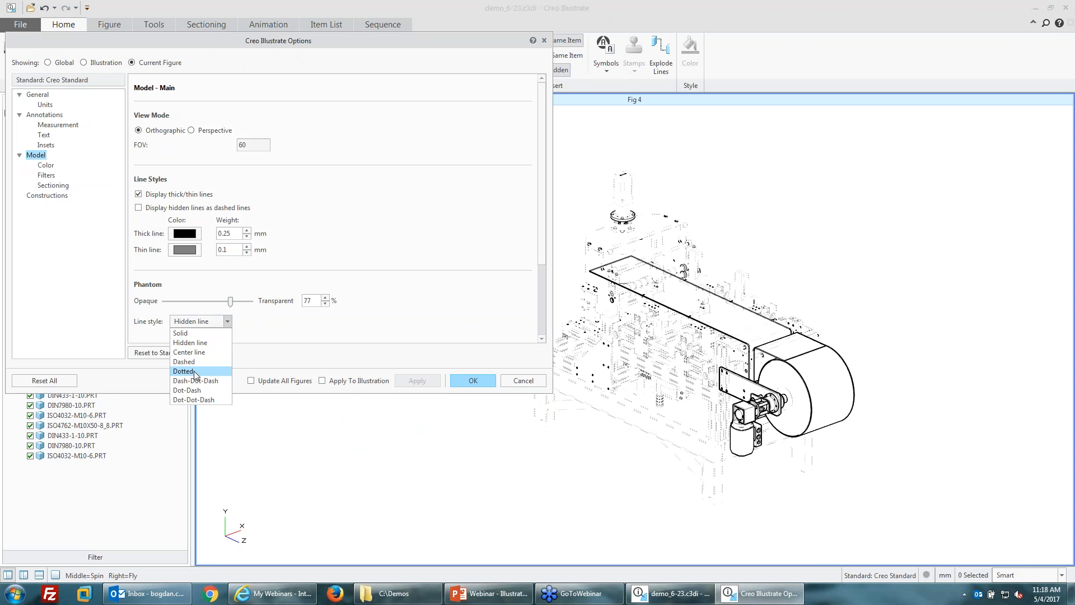
{"action": "left_click", "coordinate": [185, 332]}
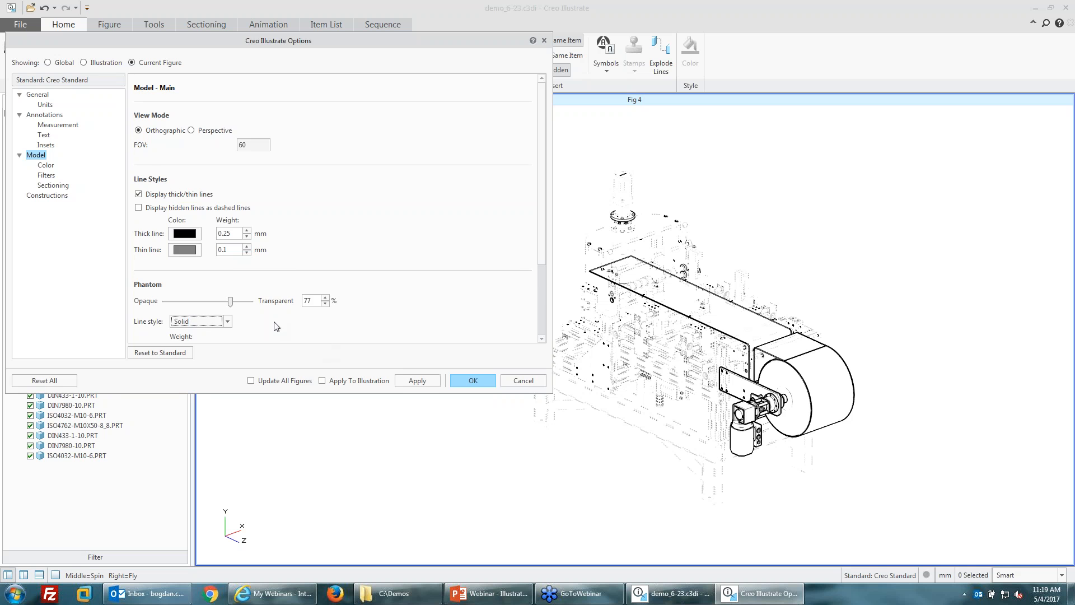
{"action": "scroll", "coordinate": [267, 323], "scroll_direction": "down", "scroll_amount": 2}
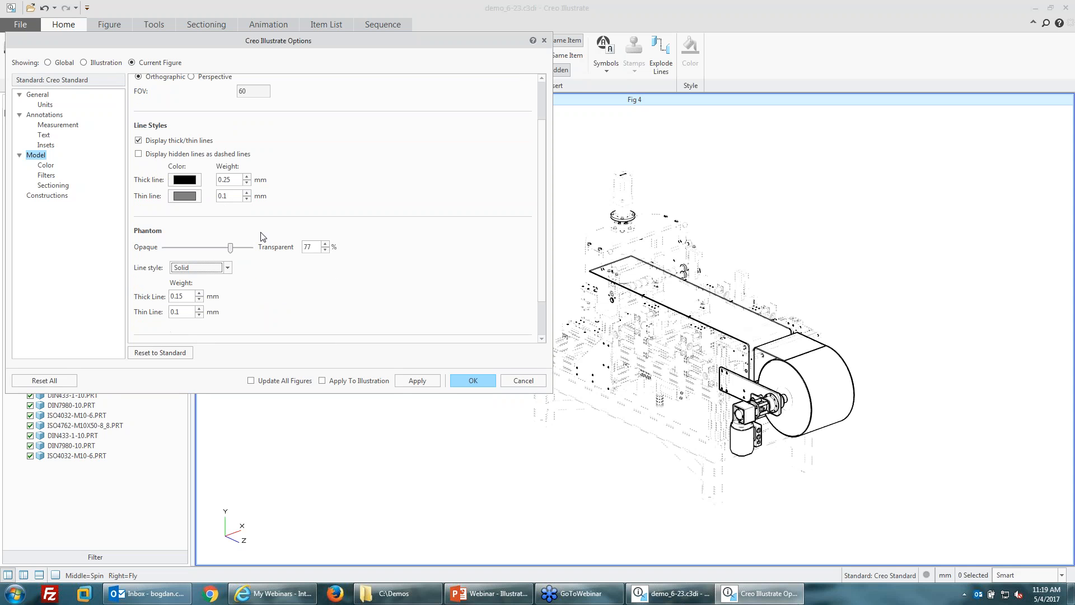
{"action": "left_click", "coordinate": [231, 248]}
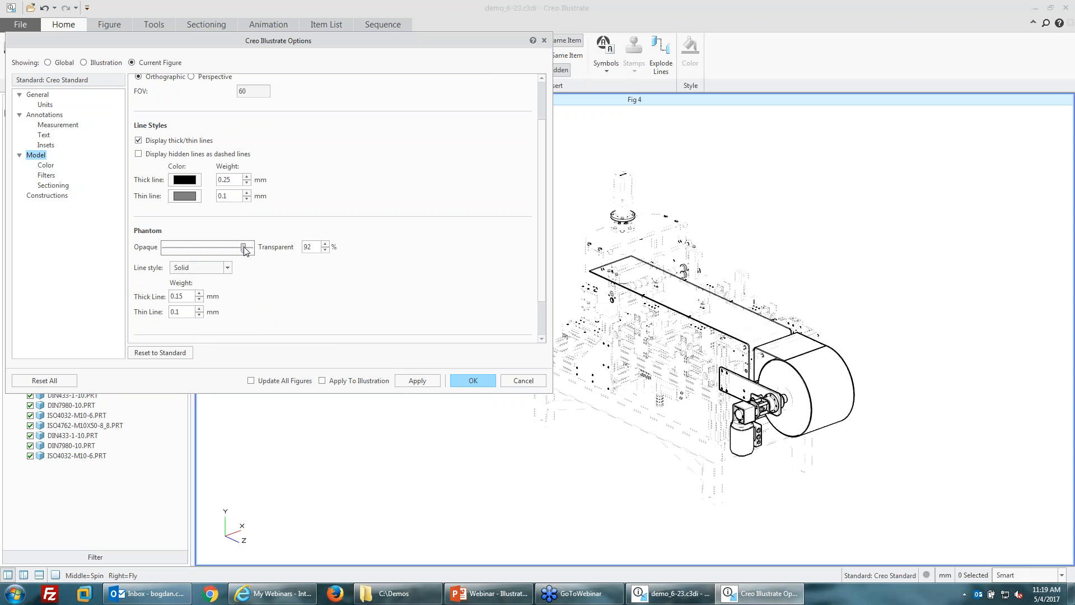
{"action": "left_click", "coordinate": [415, 381]}
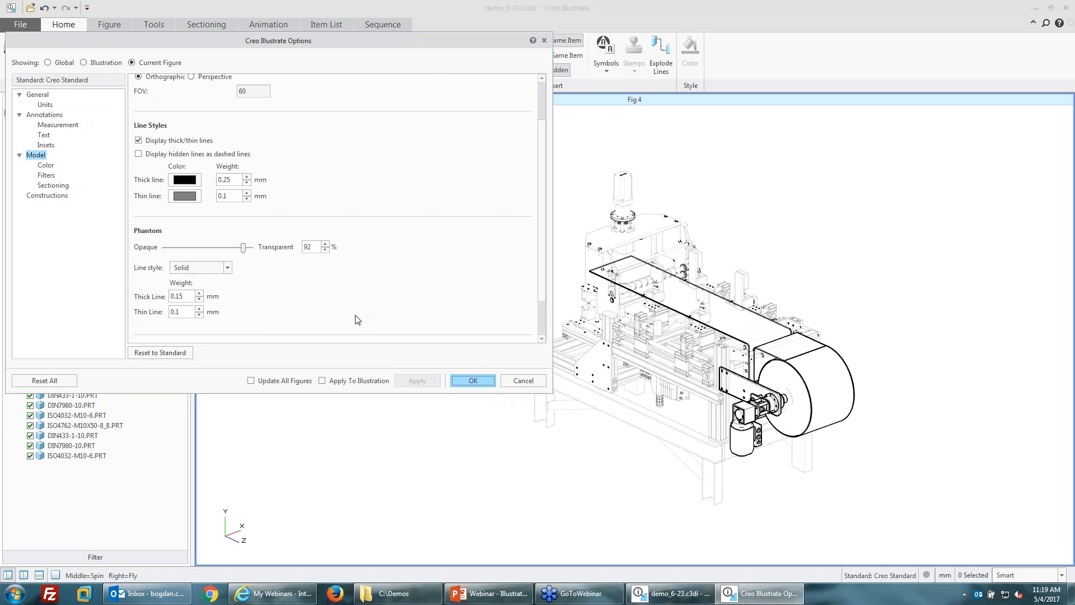
{"action": "left_click", "coordinate": [524, 381]}
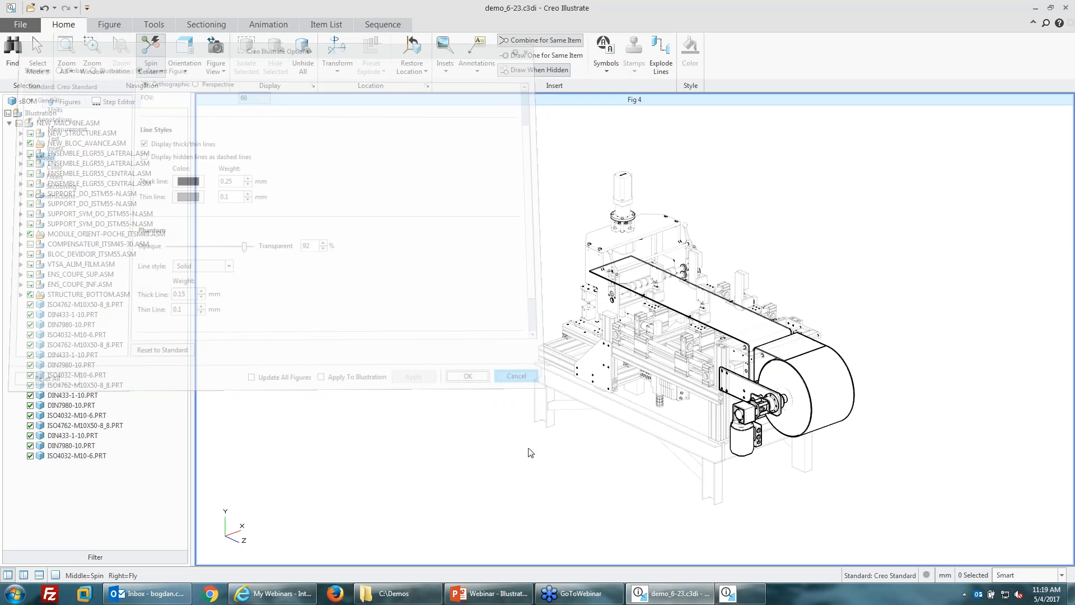
{"action": "scroll", "coordinate": [888, 389], "scroll_direction": "down", "scroll_amount": 1}
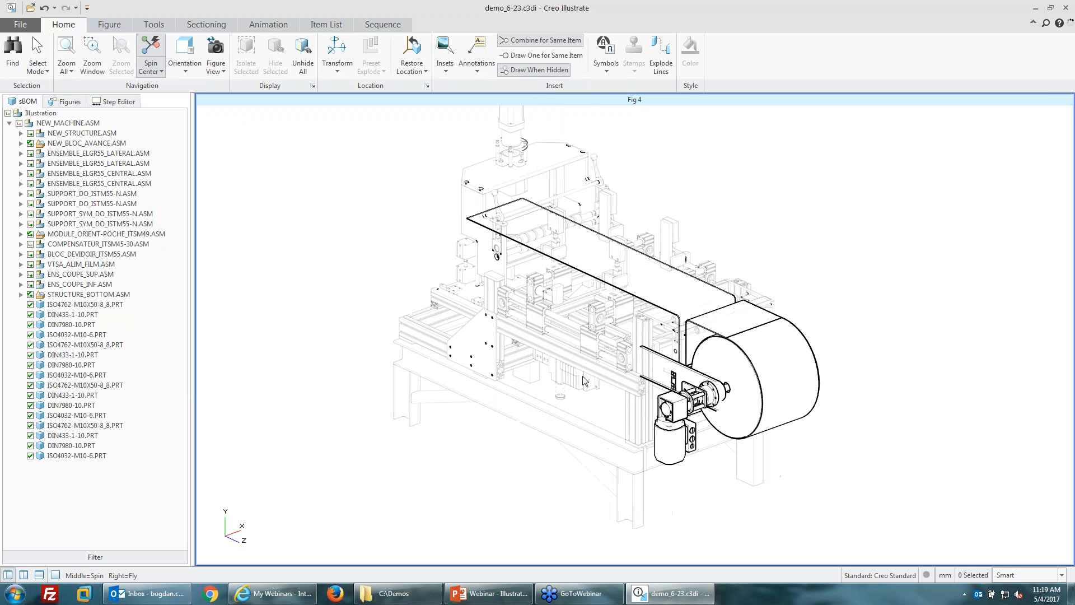
{"action": "scroll", "coordinate": [372, 431], "scroll_direction": "up", "scroll_amount": 1}
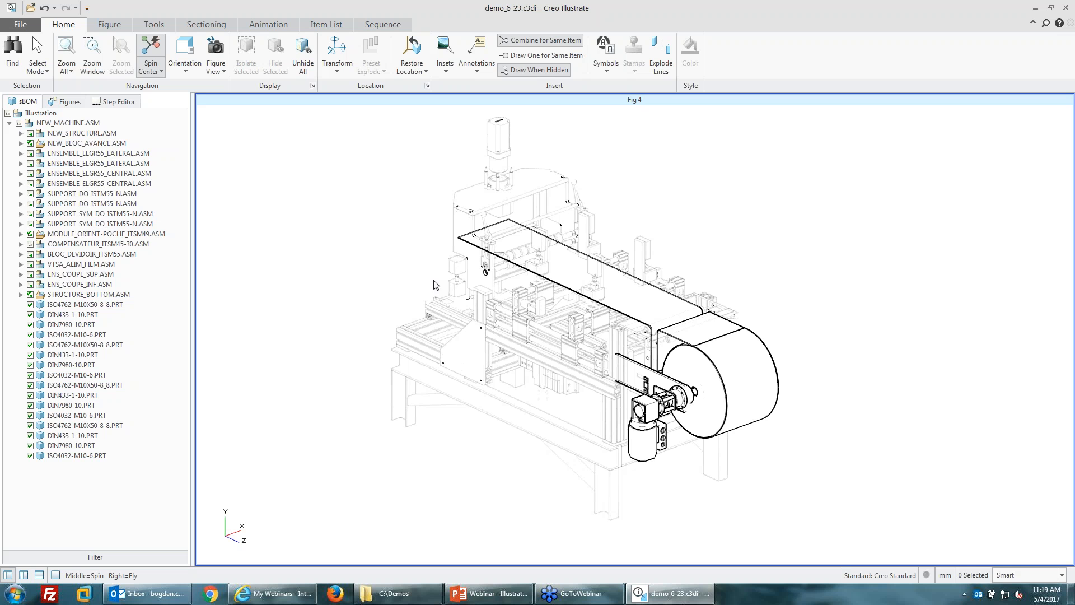
{"action": "scroll", "coordinate": [365, 320], "scroll_direction": "up", "scroll_amount": 1}
{"action": "scroll", "coordinate": [876, 367], "scroll_direction": "down", "scroll_amount": 1}
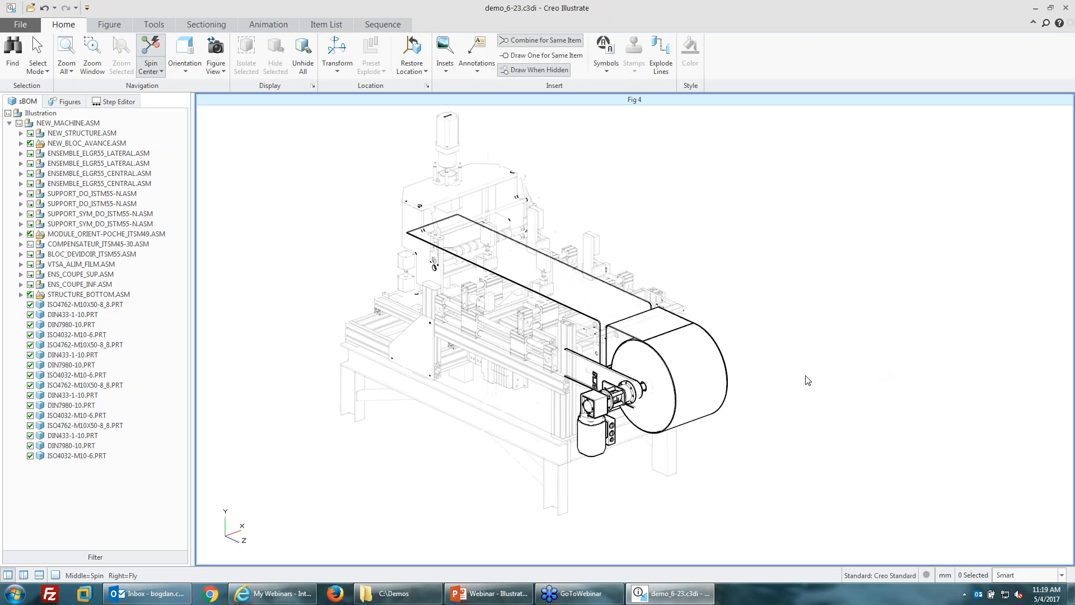
{"action": "scroll", "coordinate": [738, 448], "scroll_direction": "down", "scroll_amount": 3}
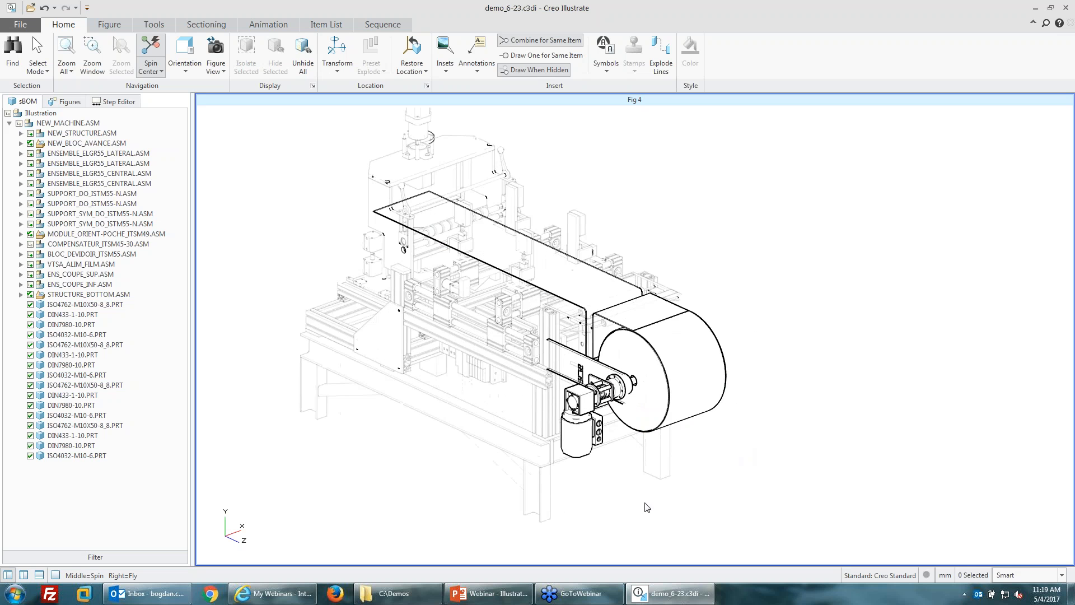
- Transform the motor WF20DRS71S4BE05.PRT, moving it out of the machine along negative X to a center of about X -1593 mm
{"action": "scroll", "coordinate": [527, 483], "scroll_direction": "down", "scroll_amount": 3}
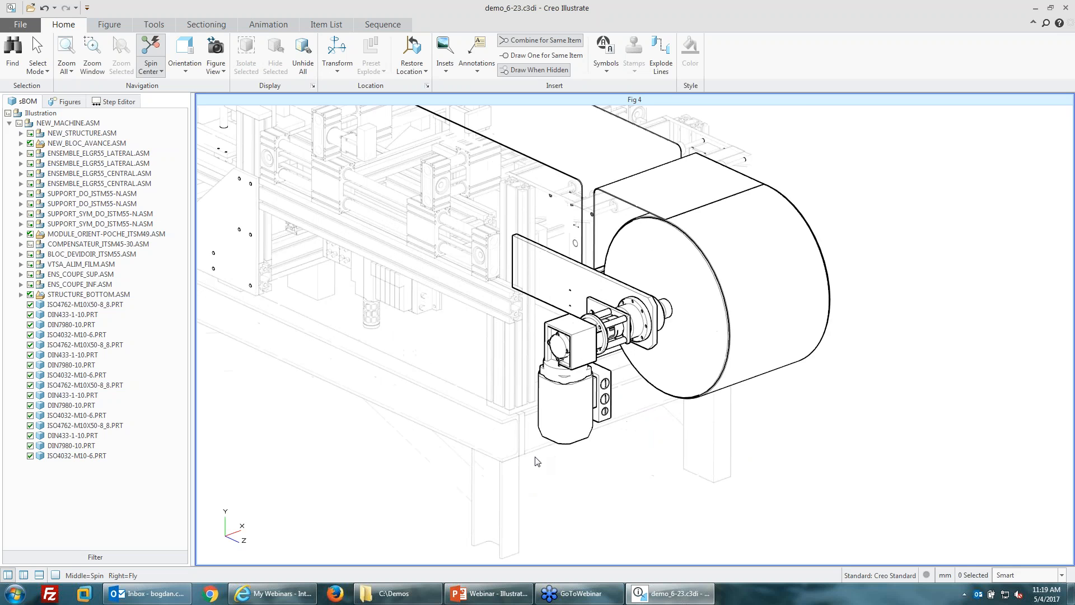
{"action": "left_click", "coordinate": [589, 390]}
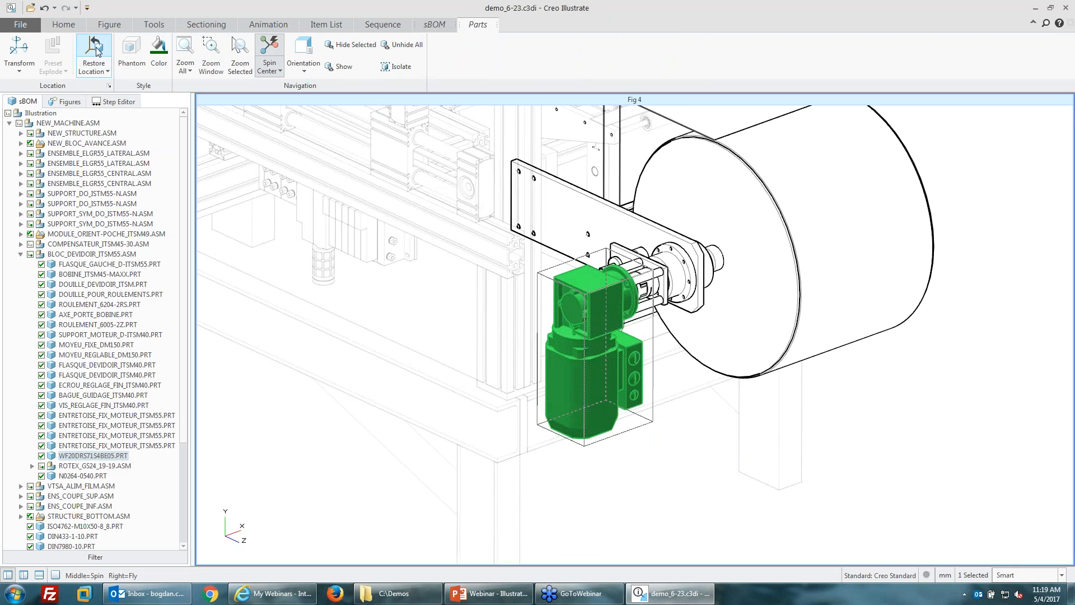
{"action": "left_click", "coordinate": [20, 54]}
{"action": "scroll", "coordinate": [741, 325], "scroll_direction": "up", "scroll_amount": 2}
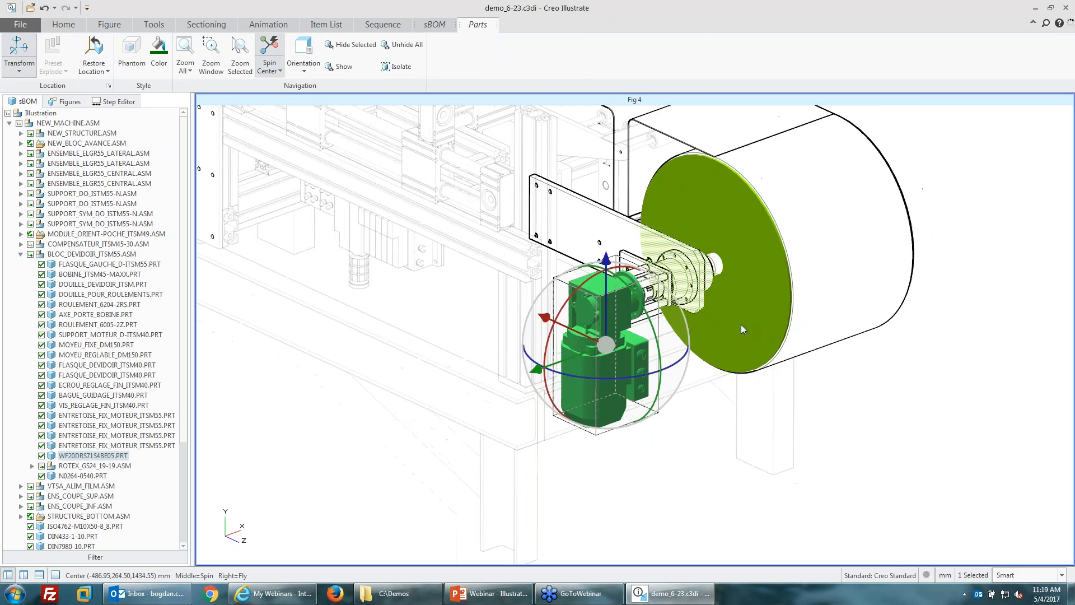
{"action": "middle_click_drag", "start_coordinate": [741, 324], "coordinate": [684, 314]}
{"action": "key", "text": "Escape"}
{"action": "left_click", "coordinate": [649, 364]}
{"action": "left_click_drag", "start_coordinate": [580, 361], "coordinate": [326, 443]}
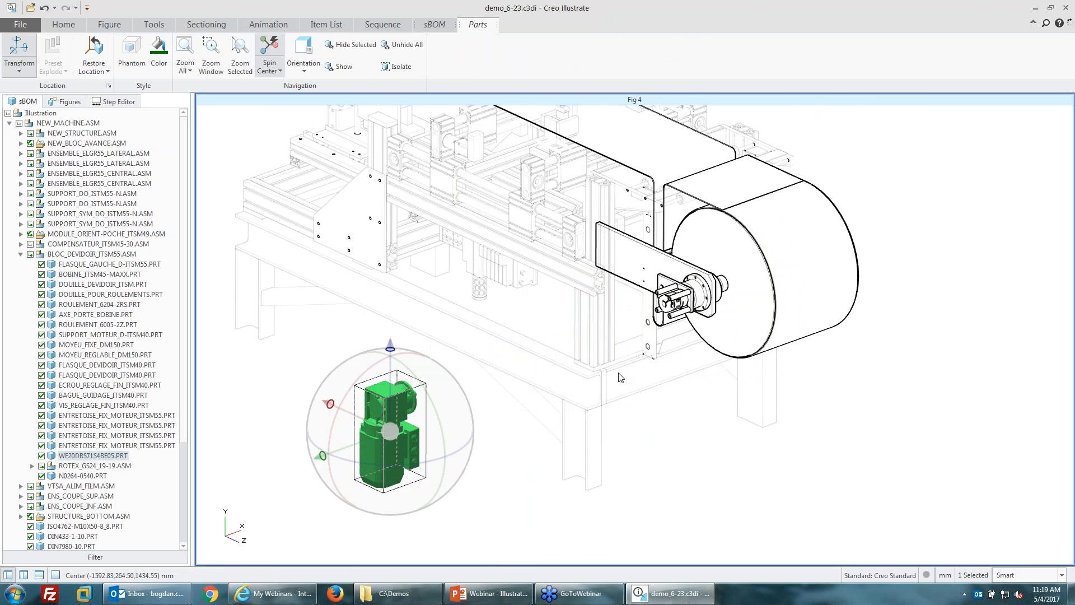
{"action": "left_click", "coordinate": [680, 449]}
{"action": "middle_click_drag", "start_coordinate": [660, 449], "coordinate": [417, 429]}
{"action": "left_click", "coordinate": [418, 428]}
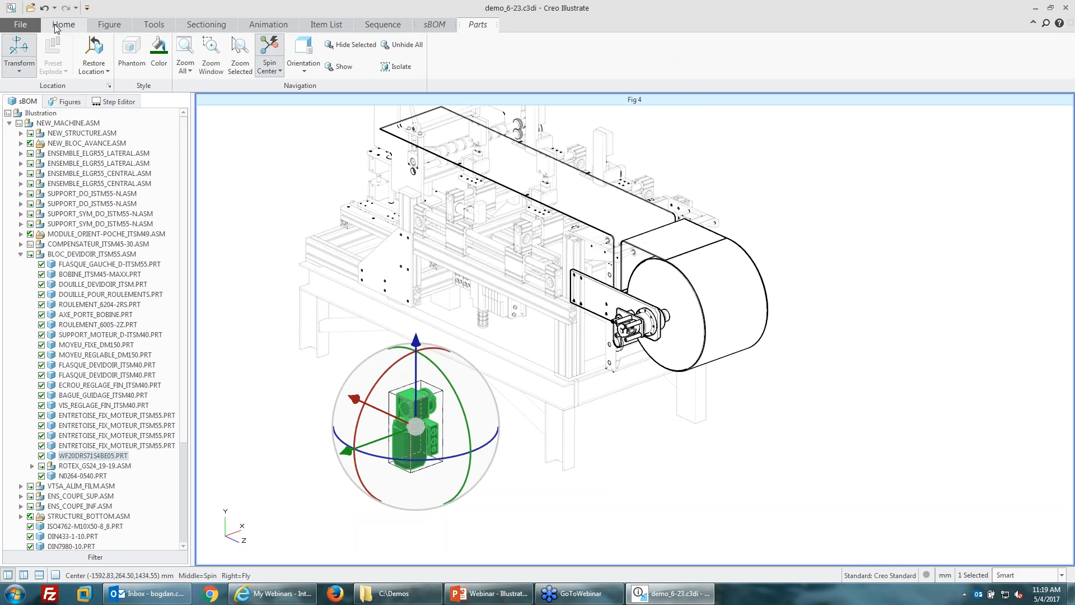
- Add an explode line between the moved motor and its original location, and select that line
{"action": "left_click", "coordinate": [59, 25]}
{"action": "left_click", "coordinate": [663, 54]}
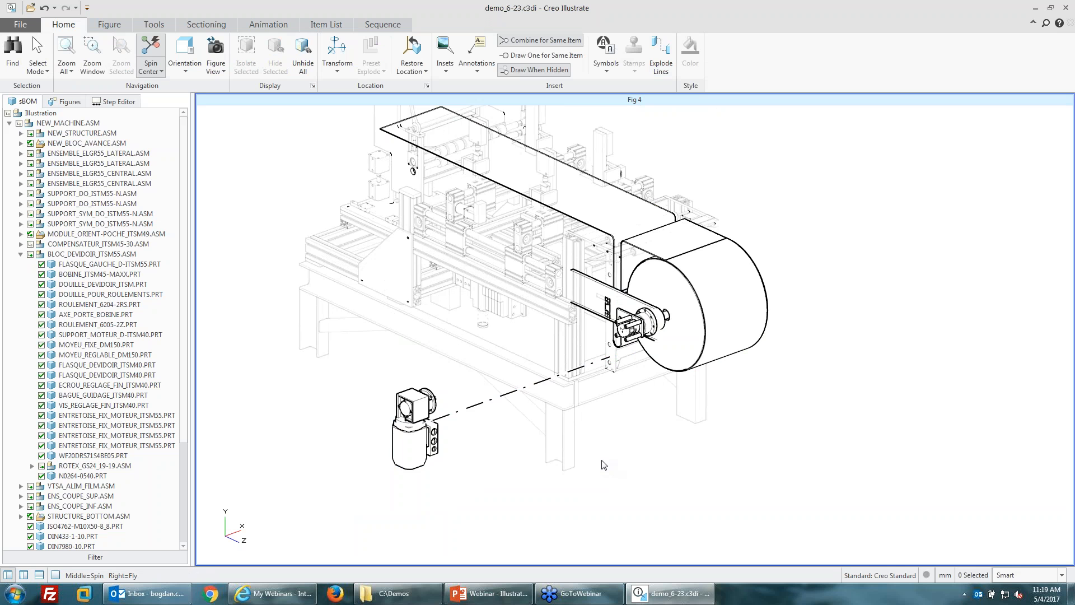
{"action": "scroll", "coordinate": [608, 464], "scroll_direction": "up", "scroll_amount": 2}
{"action": "left_click", "coordinate": [438, 390]}
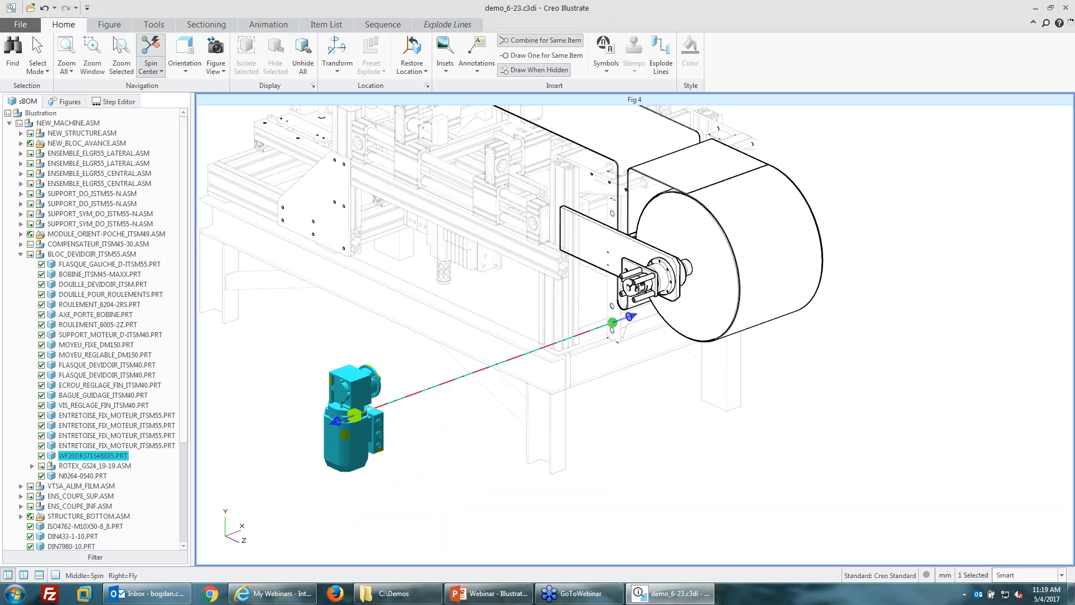
- Redefine the explode line's end point, placing it at the center of the motor shaft's end face on WF20DRS71S4BE05.PRT
{"action": "left_click", "coordinate": [639, 451]}
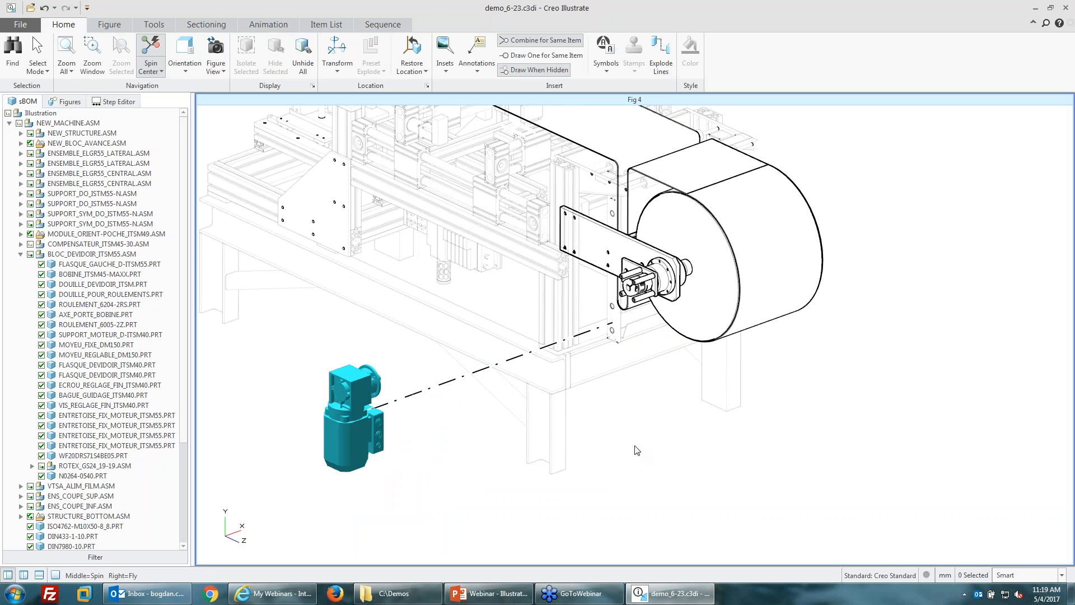
{"action": "scroll", "coordinate": [356, 421], "scroll_direction": "up", "scroll_amount": 3}
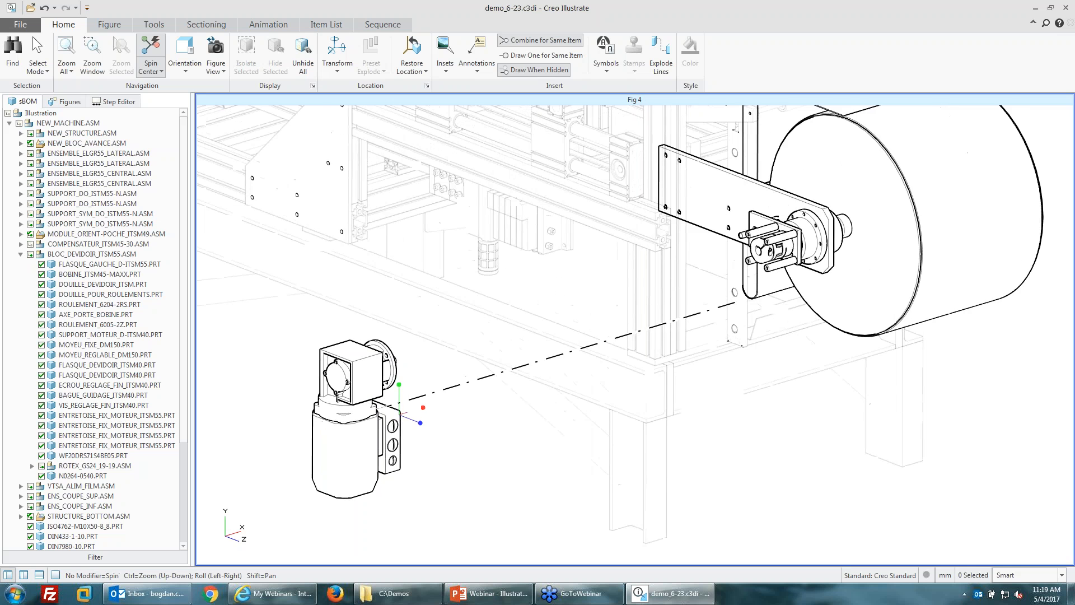
{"action": "middle_click_drag", "start_coordinate": [399, 414], "coordinate": [349, 429]}
{"action": "scroll", "coordinate": [349, 429], "scroll_direction": "up", "scroll_amount": 2}
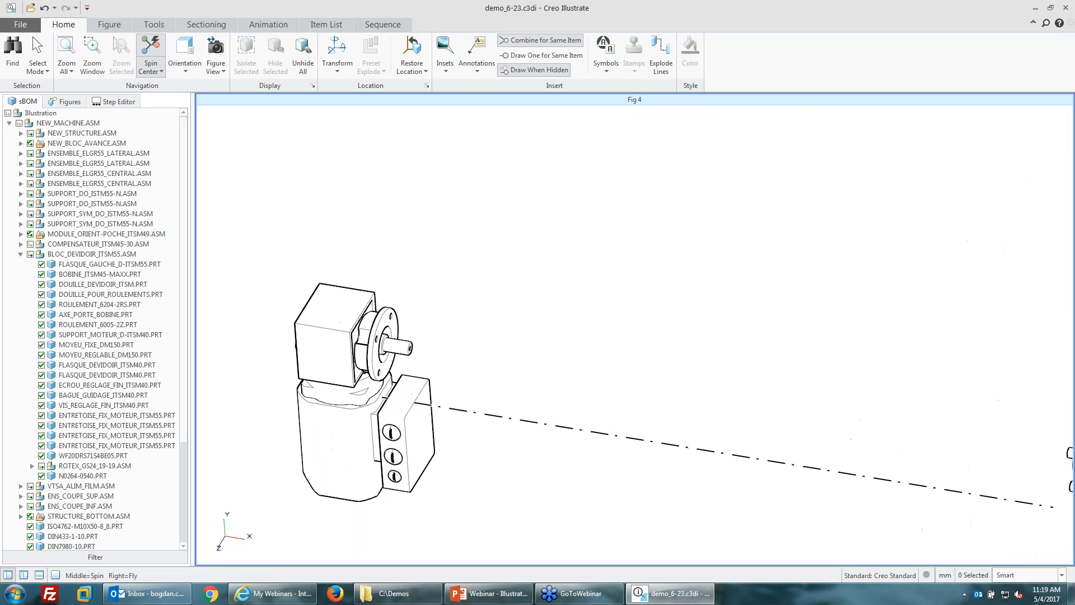
{"action": "left_click", "coordinate": [467, 411]}
{"action": "right_click", "coordinate": [467, 412]}
{"action": "mouse_move", "coordinate": [560, 390]}
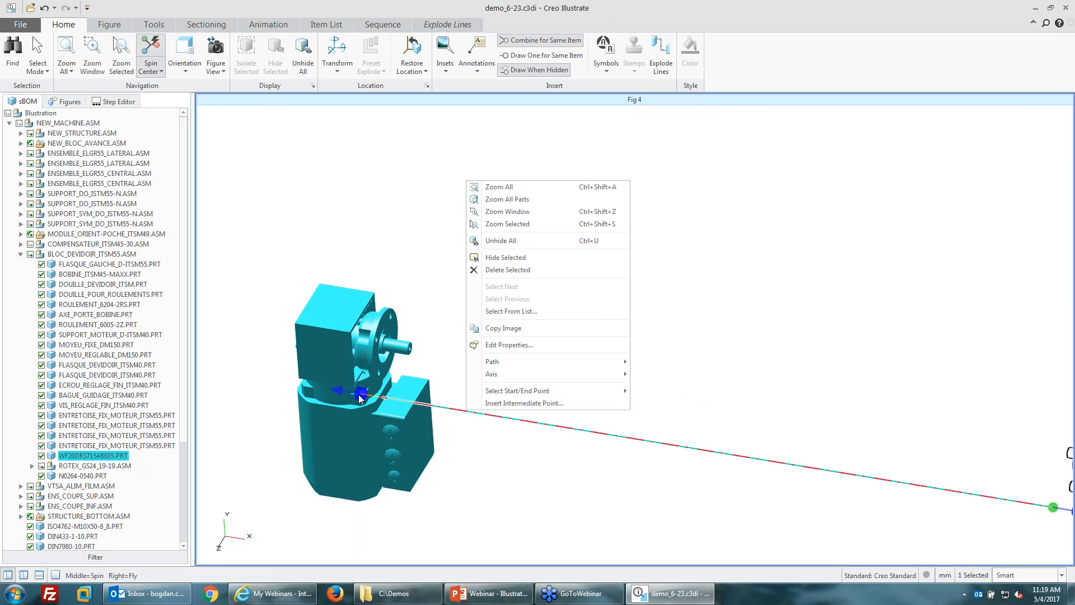
{"action": "left_click", "coordinate": [661, 404]}
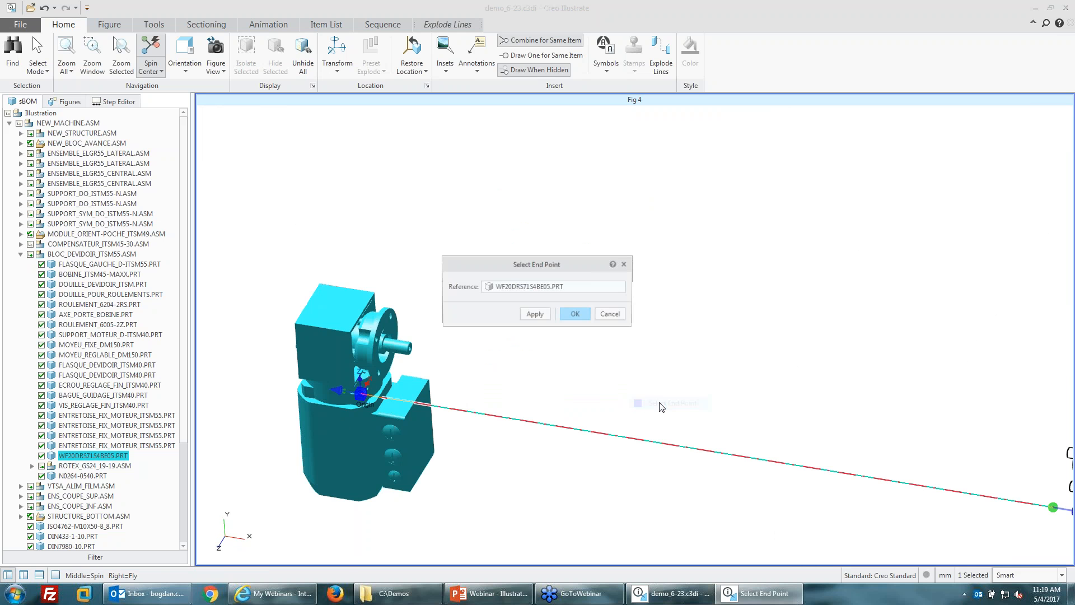
{"action": "scroll", "coordinate": [377, 377], "scroll_direction": "up", "scroll_amount": 5}
{"action": "middle_click_drag", "start_coordinate": [374, 373], "coordinate": [356, 363]}
{"action": "left_click", "coordinate": [396, 324]}
{"action": "scroll", "coordinate": [400, 324], "scroll_direction": "down", "scroll_amount": 2}
{"action": "scroll", "coordinate": [406, 325], "scroll_direction": "down", "scroll_amount": 2}
{"action": "left_click", "coordinate": [405, 326]}
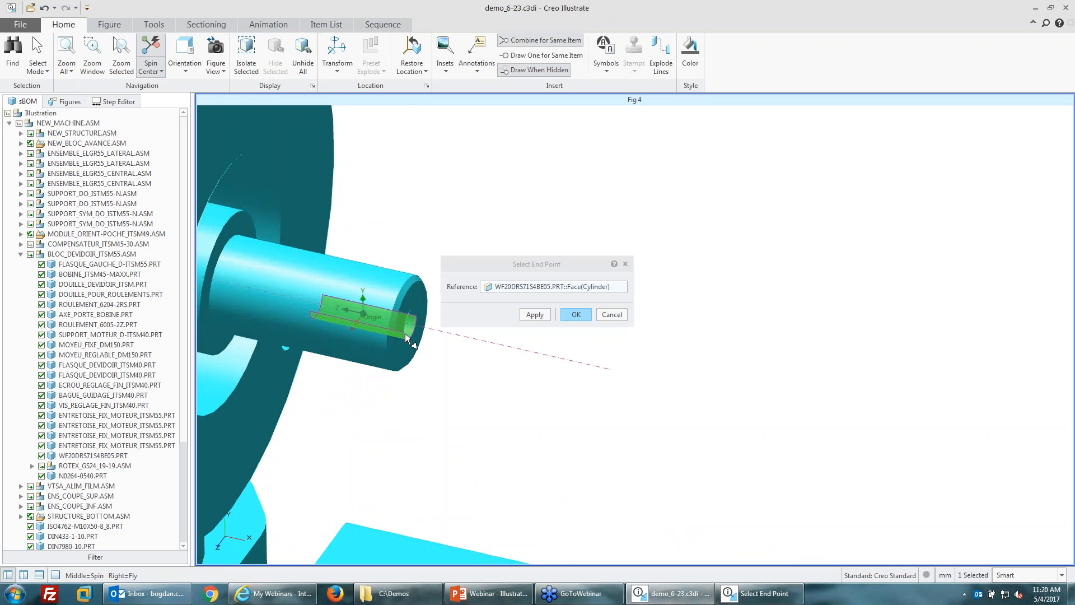
{"action": "left_click", "coordinate": [407, 330]}
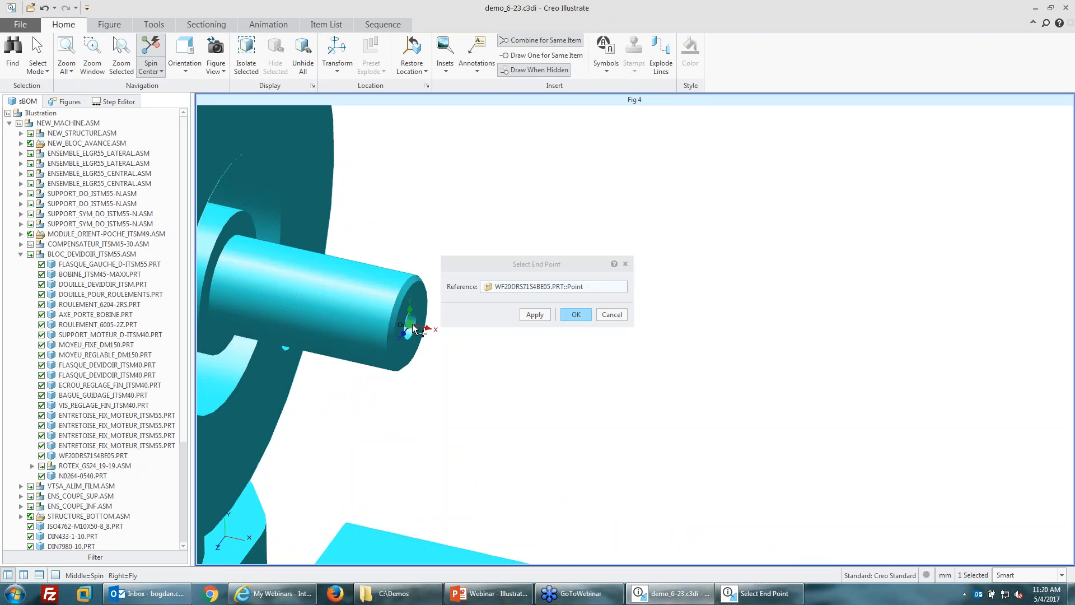
{"action": "left_click", "coordinate": [575, 314]}
{"action": "scroll", "coordinate": [393, 315], "scroll_direction": "up", "scroll_amount": 5}
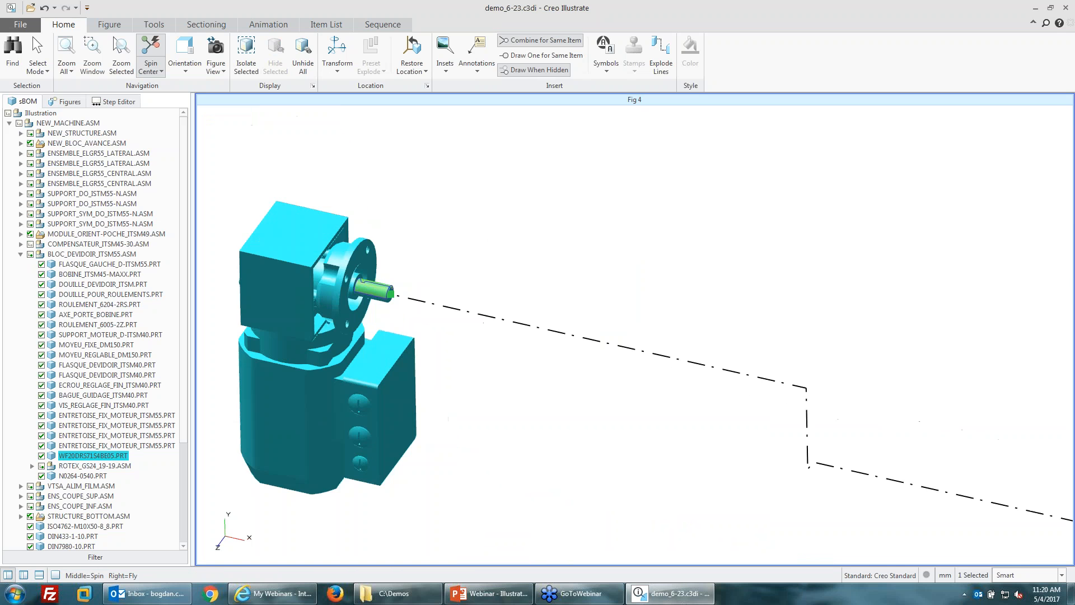
{"action": "middle_click_drag", "start_coordinate": [393, 315], "coordinate": [1039, 308]}
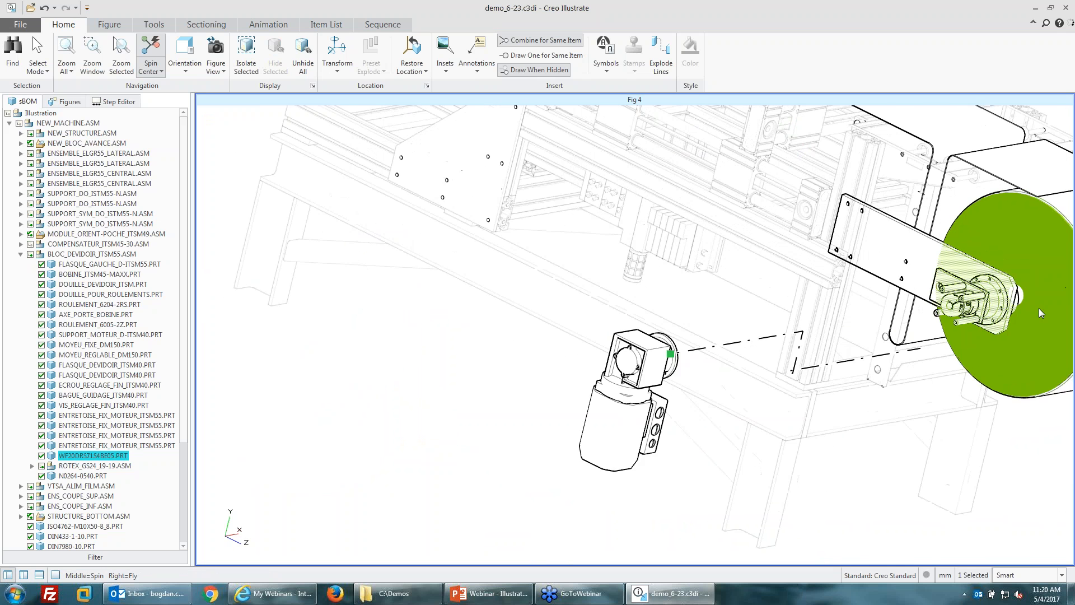
{"action": "scroll", "coordinate": [1040, 308], "scroll_direction": "down", "scroll_amount": 2}
{"action": "scroll", "coordinate": [1021, 299], "scroll_direction": "down", "scroll_amount": 3}
{"action": "scroll", "coordinate": [781, 348], "scroll_direction": "down", "scroll_amount": 3}
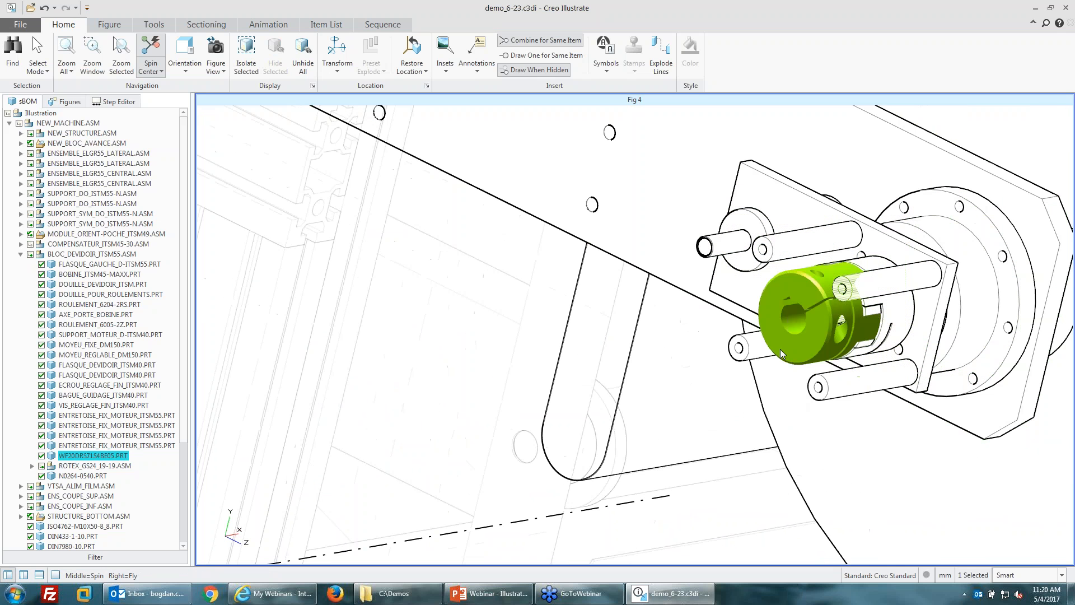
{"action": "right_click", "coordinate": [654, 498]}
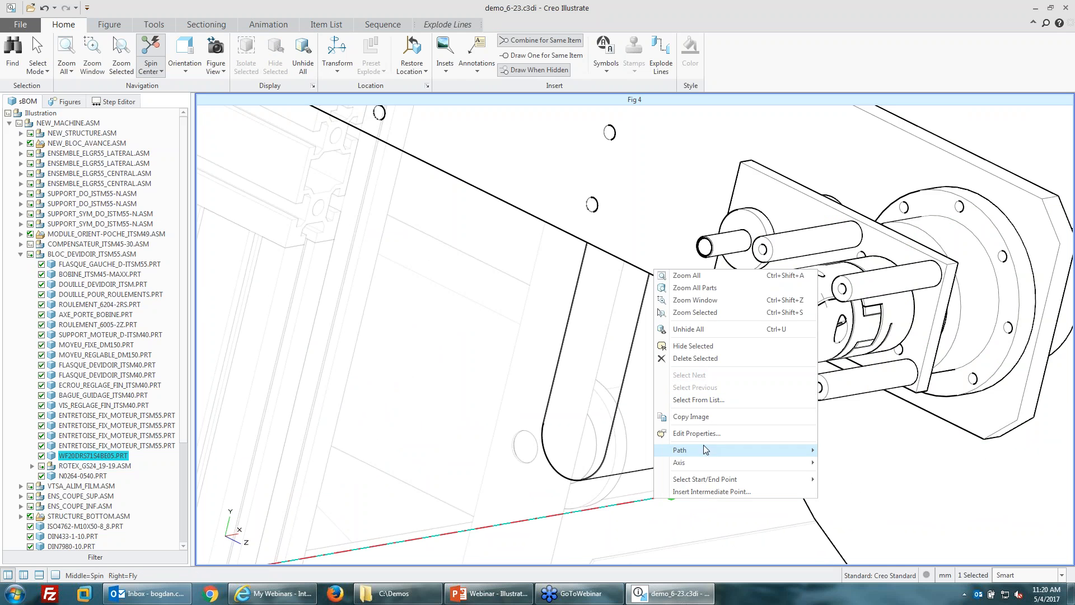
{"action": "mouse_move", "coordinate": [711, 477]}
{"action": "left_click", "coordinate": [857, 479]}
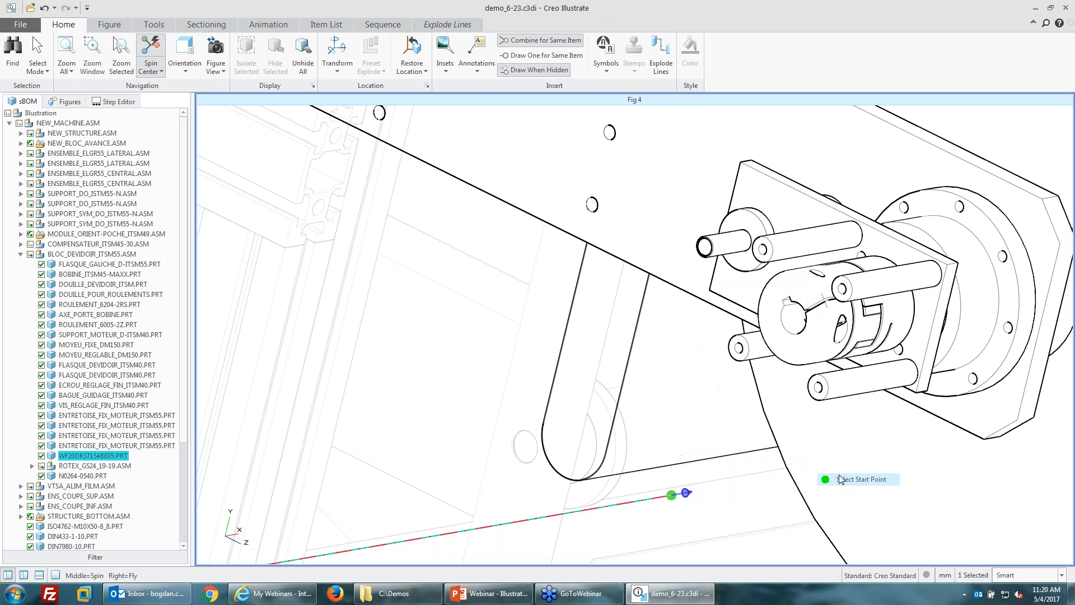
{"action": "scroll", "coordinate": [812, 300], "scroll_direction": "down", "scroll_amount": 1}
{"action": "left_click", "coordinate": [798, 336]}
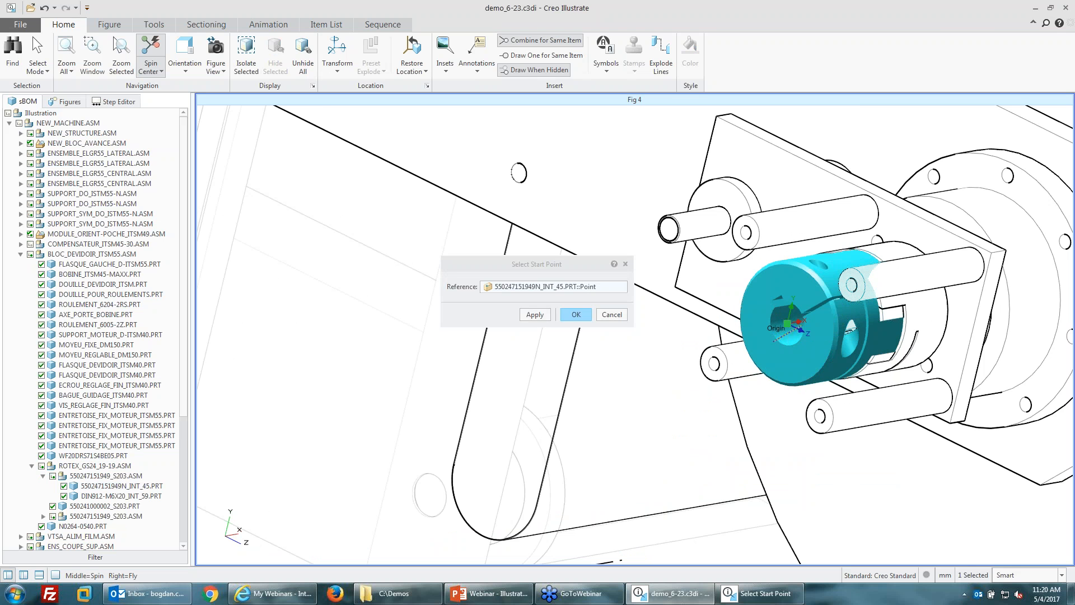
{"action": "left_click", "coordinate": [567, 315]}
- Transform the motor WF20DRS71S4BE05.PRT, moving it down and sideways to a center of about Y 0, Z 1100 mm
{"action": "scroll", "coordinate": [773, 319], "scroll_direction": "up", "scroll_amount": 5}
{"action": "left_click", "coordinate": [696, 432]}
{"action": "middle_click_drag", "start_coordinate": [697, 432], "coordinate": [557, 395]}
{"action": "scroll", "coordinate": [598, 395], "scroll_direction": "up", "scroll_amount": 2}
{"action": "middle_click_drag", "start_coordinate": [714, 285], "coordinate": [524, 425]}
{"action": "left_click", "coordinate": [520, 424]}
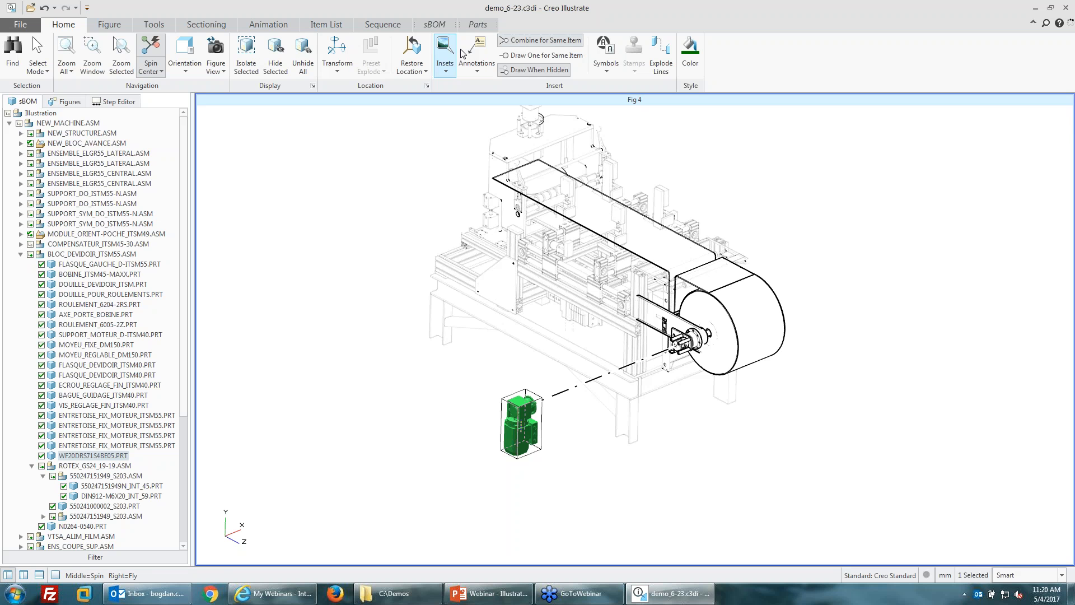
{"action": "left_click", "coordinate": [337, 51]}
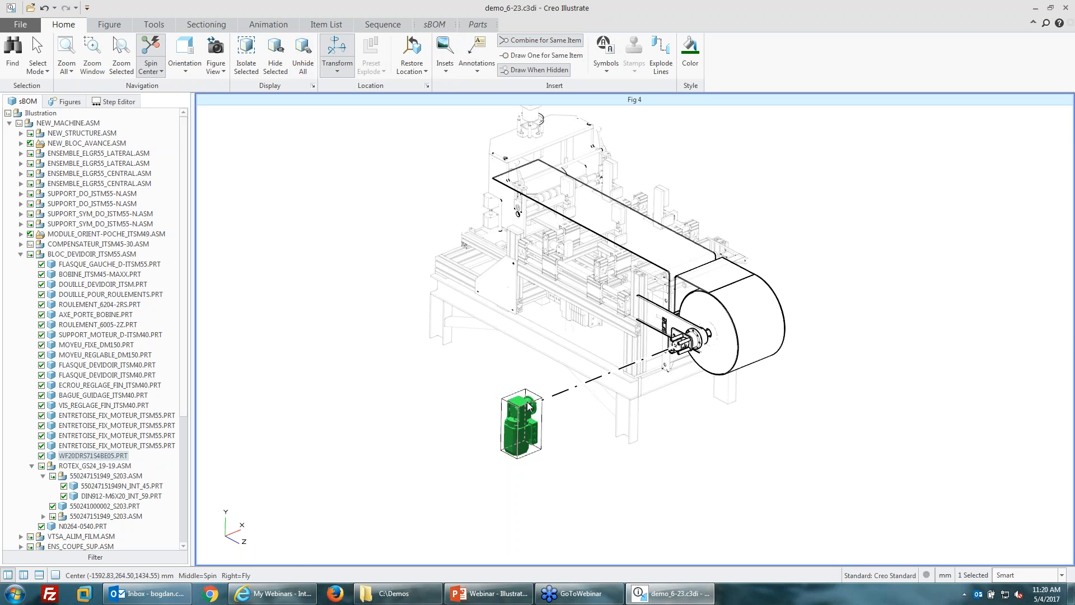
{"action": "left_click", "coordinate": [528, 406]}
{"action": "left_click_drag", "start_coordinate": [522, 380], "coordinate": [485, 420]}
{"action": "left_click", "coordinate": [567, 380]}
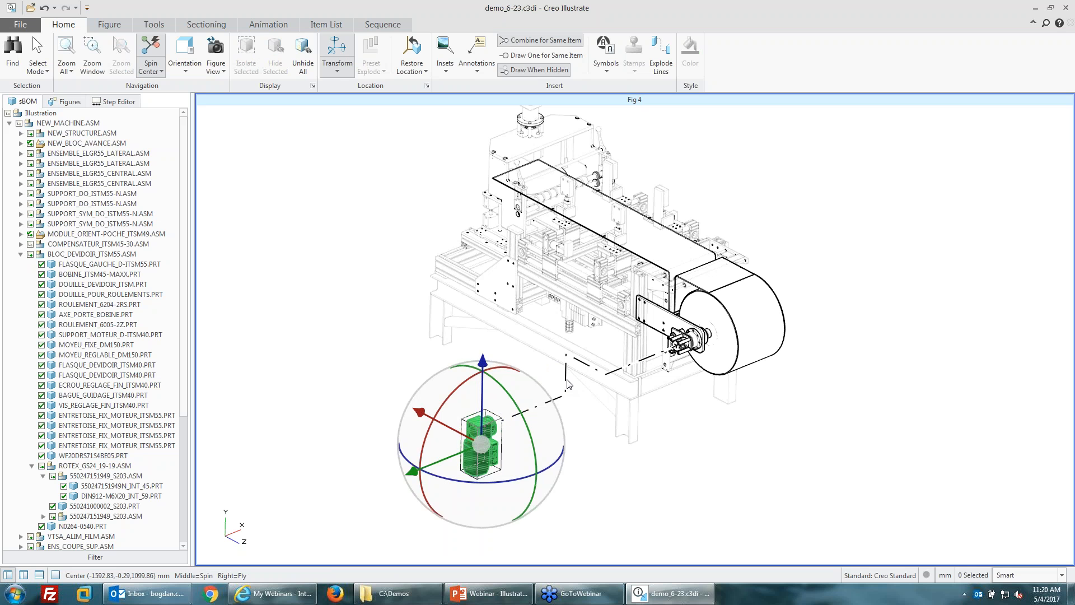
- Try to shift the explode line's vertical jog, and undo that shift together with the motor's sideways move
{"action": "left_click", "coordinate": [566, 381]}
{"action": "left_click_drag", "start_coordinate": [537, 364], "coordinate": [499, 379]}
{"action": "left_click", "coordinate": [589, 491]}
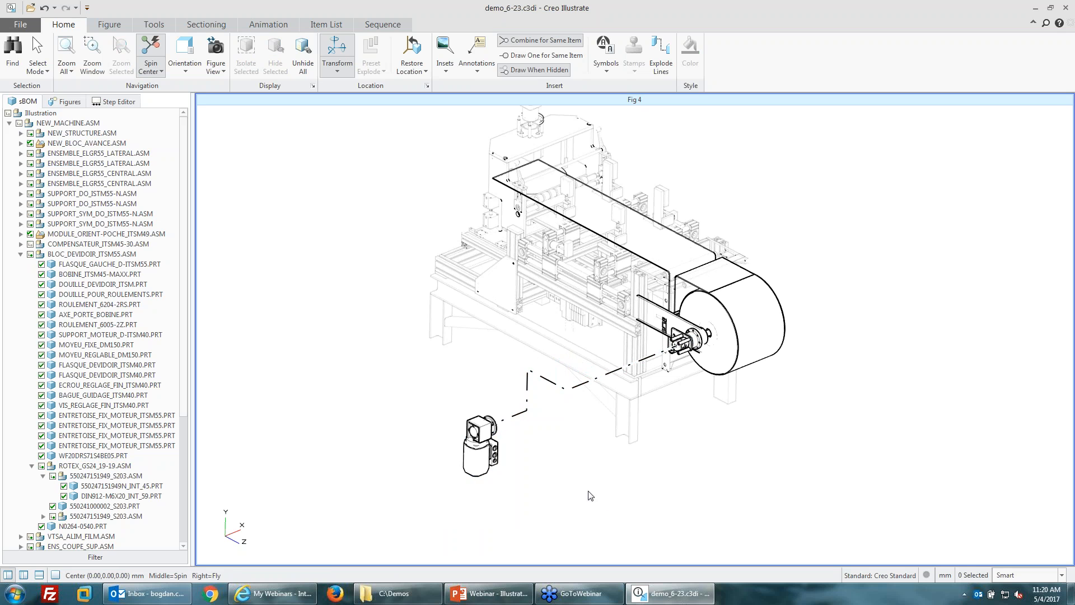
{"action": "key", "text": "ctrl+z"}
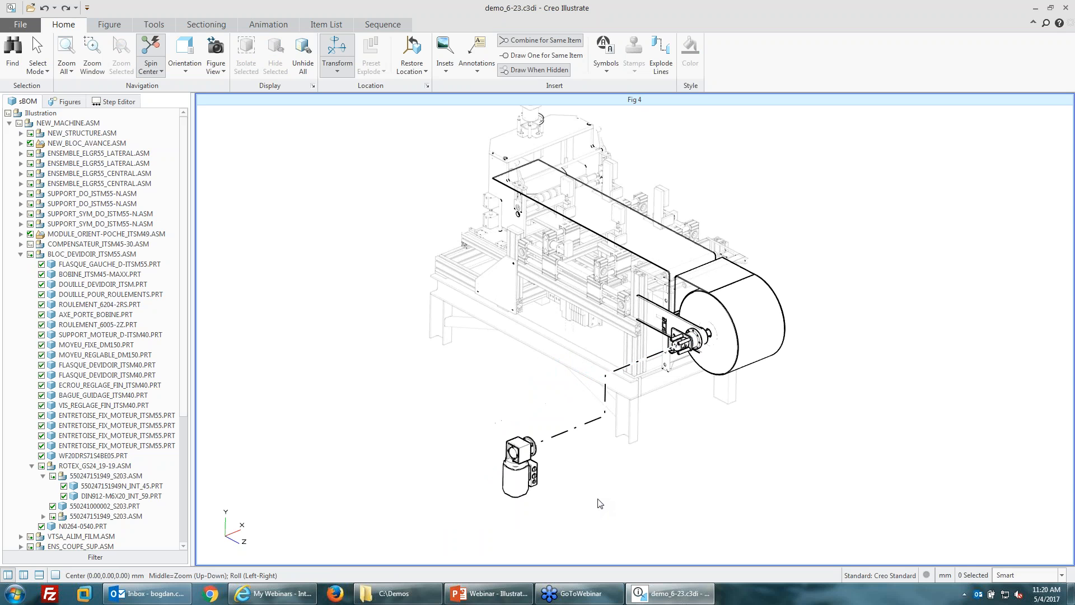
- Add an Inset A on the motor mounting area and place it in the empty space above and beside the film roll
{"action": "scroll", "coordinate": [444, 403], "scroll_direction": "up", "scroll_amount": 3}
{"action": "scroll", "coordinate": [612, 312], "scroll_direction": "down", "scroll_amount": 1}
{"action": "middle_click_drag", "start_coordinate": [612, 349], "coordinate": [627, 412]}
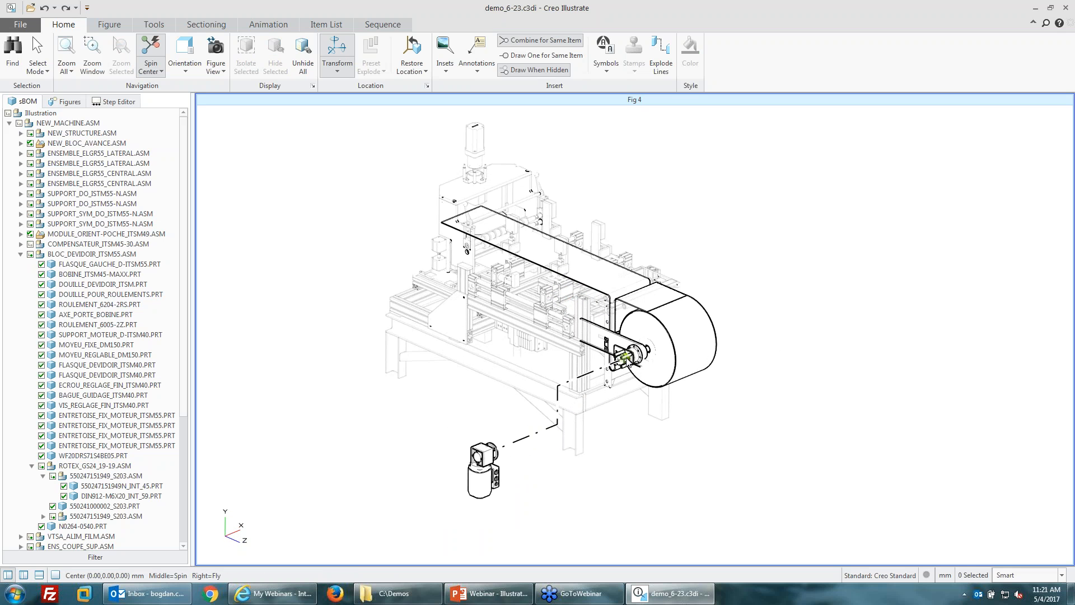
{"action": "scroll", "coordinate": [293, 408], "scroll_direction": "up", "scroll_amount": 1}
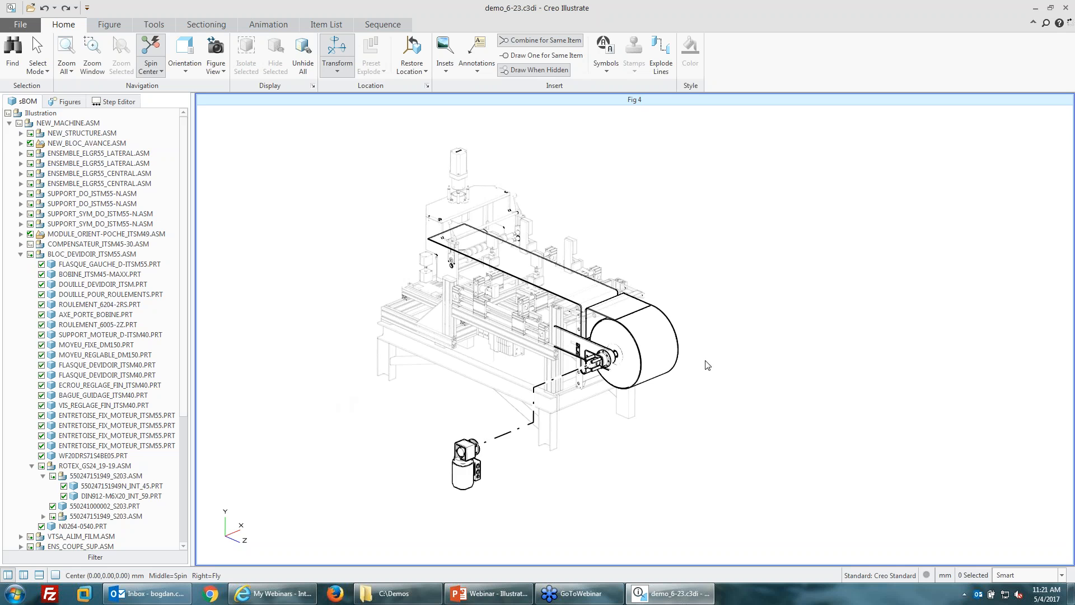
{"action": "middle_click_drag", "start_coordinate": [708, 365], "coordinate": [602, 260]}
{"action": "left_click", "coordinate": [446, 52]}
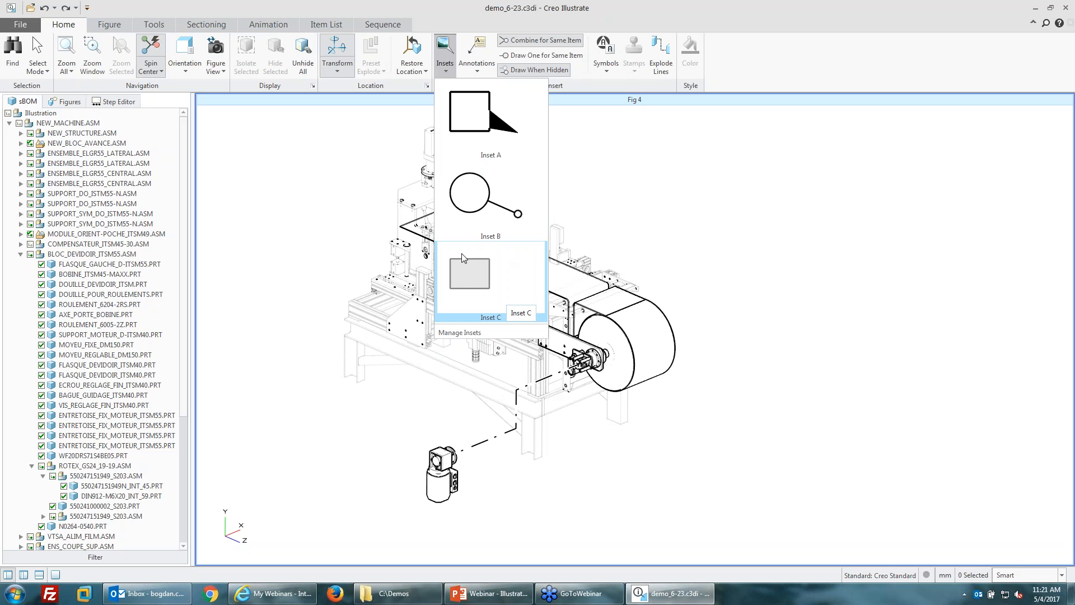
{"action": "left_click", "coordinate": [482, 130]}
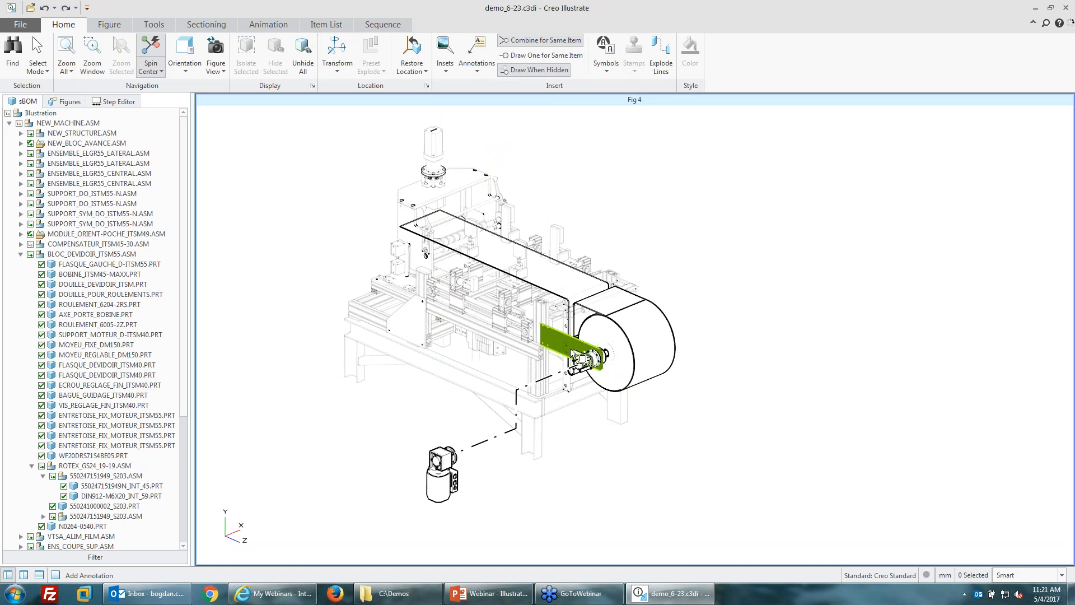
{"action": "left_click", "coordinate": [593, 364]}
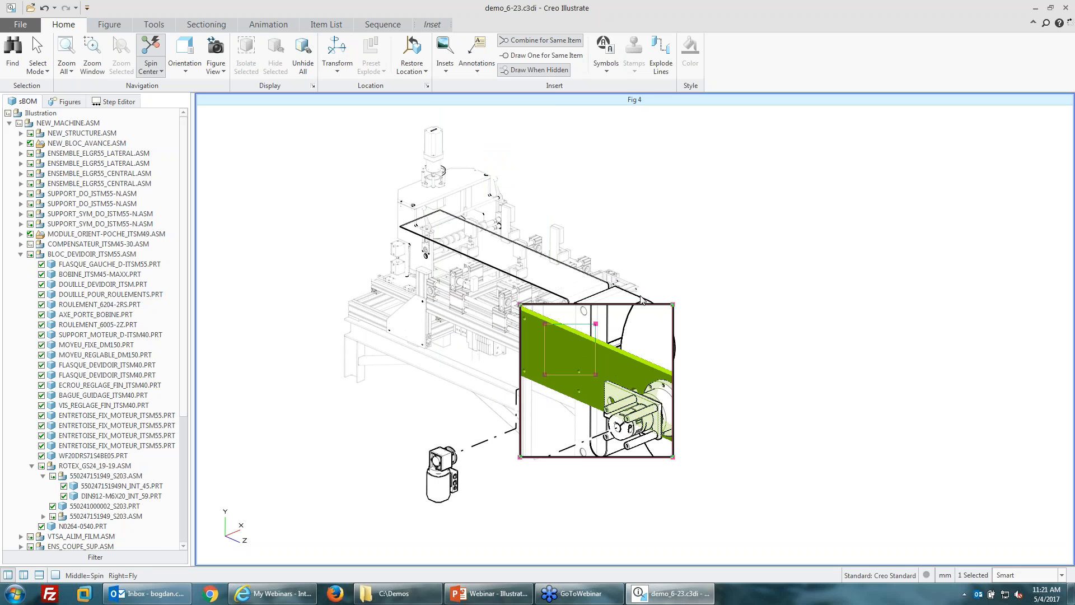
{"action": "left_click_drag", "start_coordinate": [657, 305], "coordinate": [866, 130]}
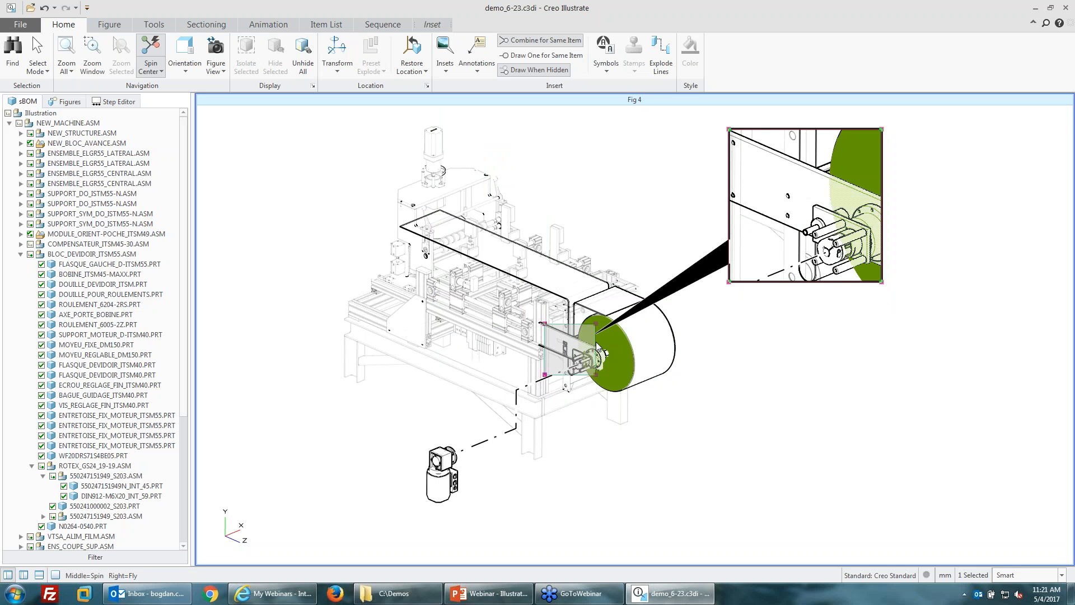
- Reposition and shrink the inset's focus area so that it frames the motor coupling and its spacers closely
{"action": "left_click_drag", "start_coordinate": [597, 345], "coordinate": [601, 355]}
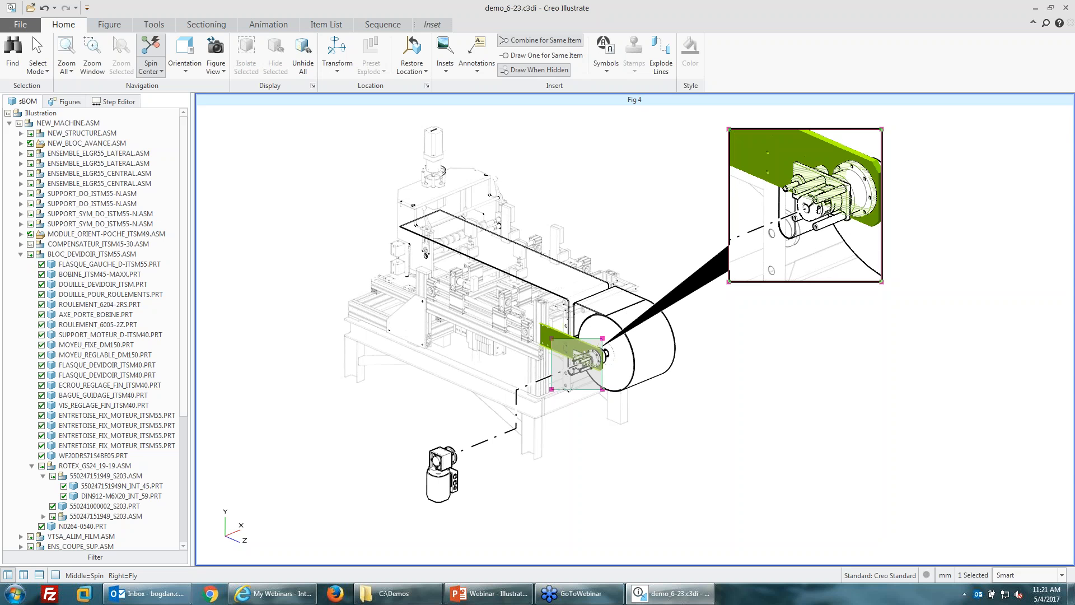
{"action": "left_click_drag", "start_coordinate": [559, 348], "coordinate": [560, 346]}
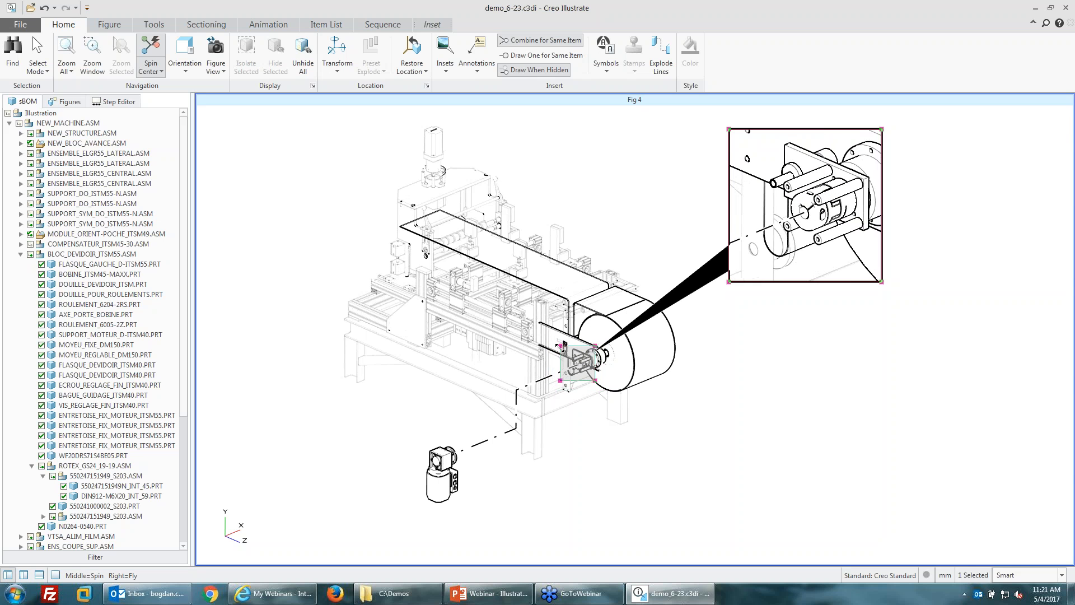
{"action": "left_click", "coordinate": [751, 397]}
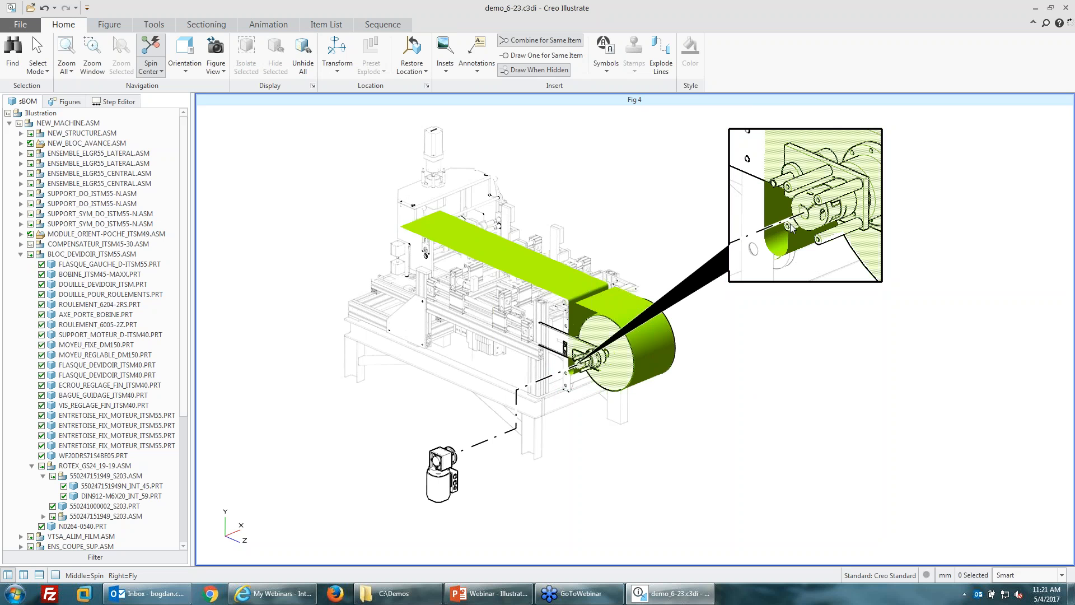
- Set the explode line's color to magenta (255, 0, 255) and deselect the line
{"action": "left_click", "coordinate": [483, 442]}
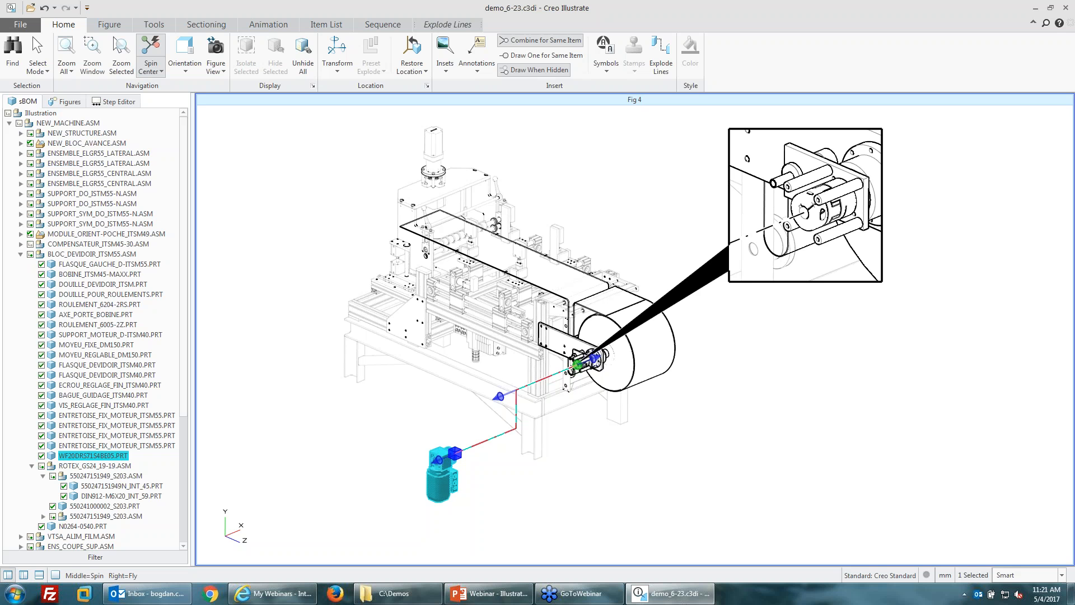
{"action": "left_click", "coordinate": [447, 25]}
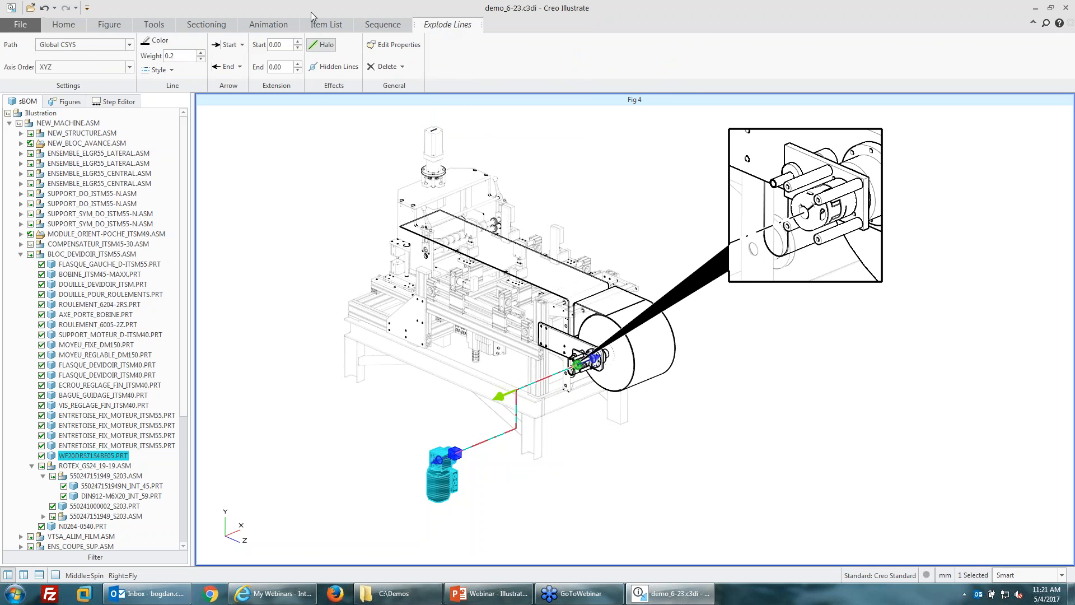
{"action": "left_click", "coordinate": [160, 41]}
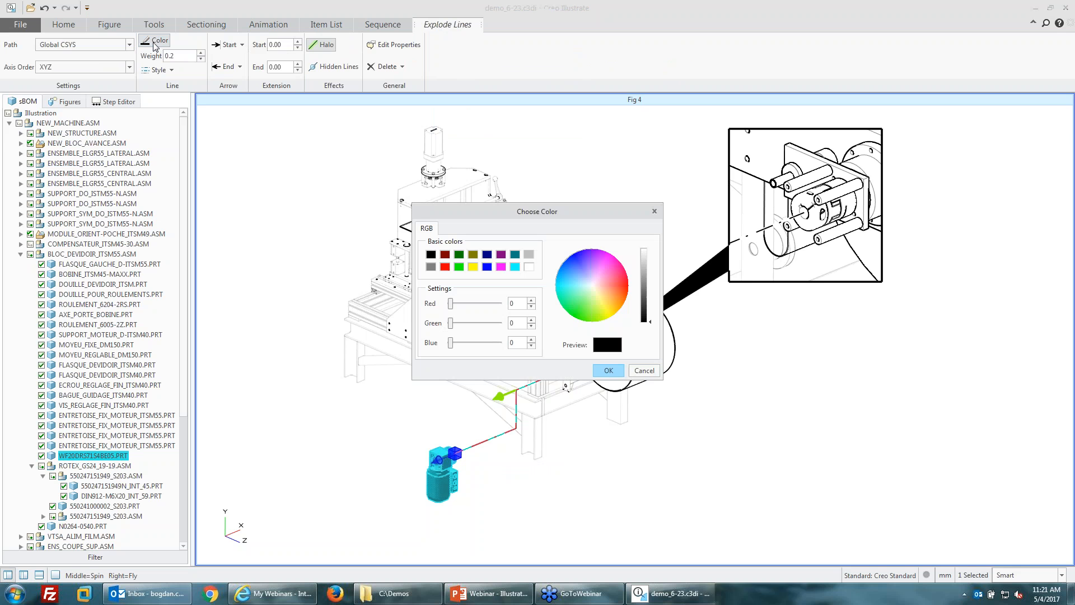
{"action": "left_click_drag", "start_coordinate": [552, 210], "coordinate": [421, 152]}
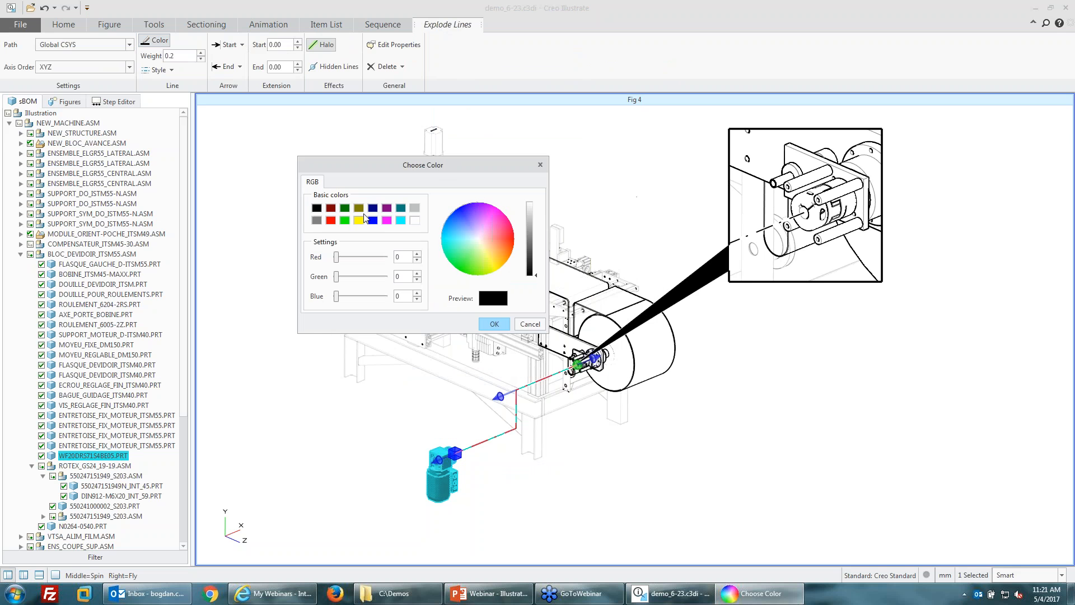
{"action": "left_click", "coordinate": [387, 222]}
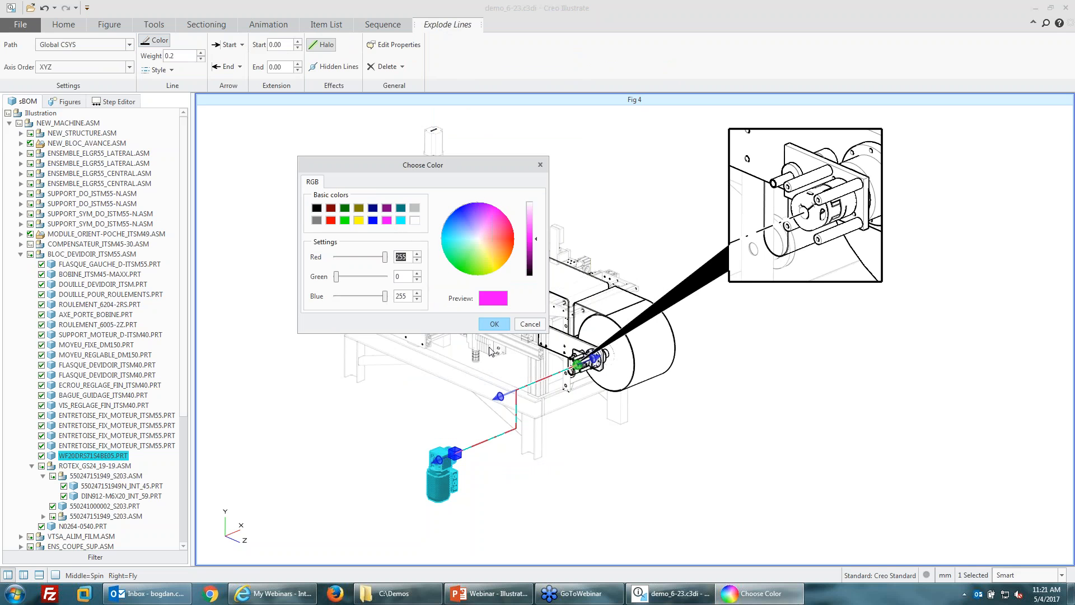
{"action": "left_click", "coordinate": [493, 324]}
{"action": "left_click", "coordinate": [693, 479]}
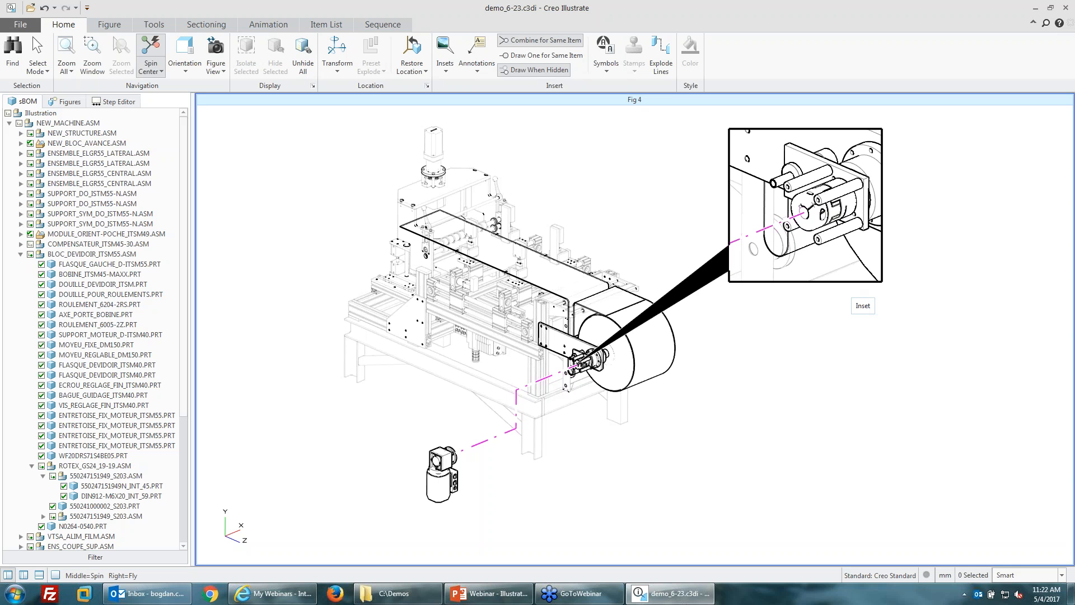
- Set the inset's render mode to White Shaded Illustration and deselect the inset
{"action": "left_click", "coordinate": [824, 280]}
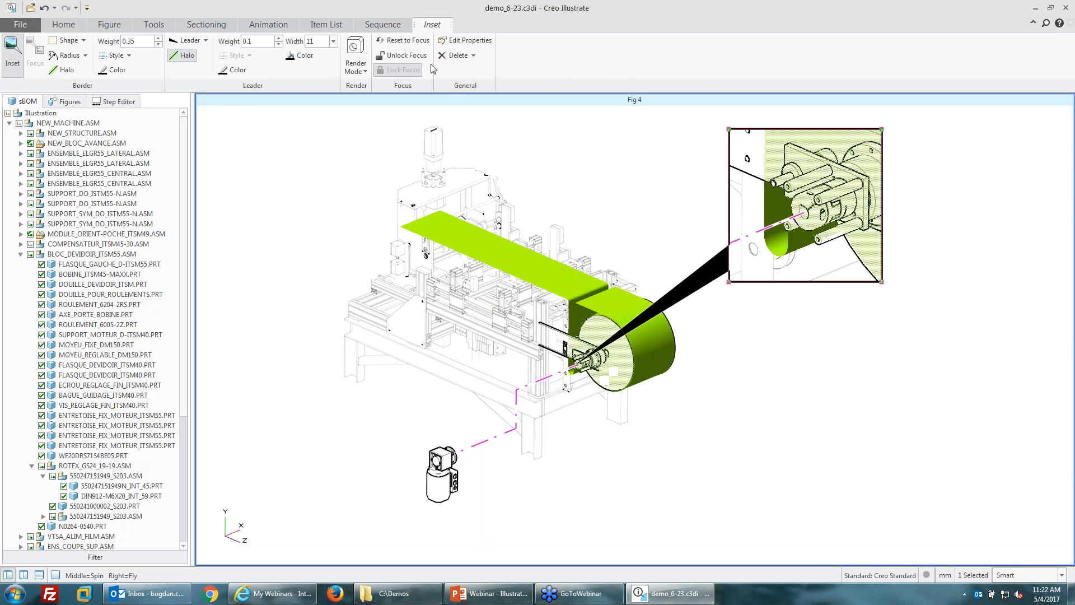
{"action": "left_click", "coordinate": [359, 74]}
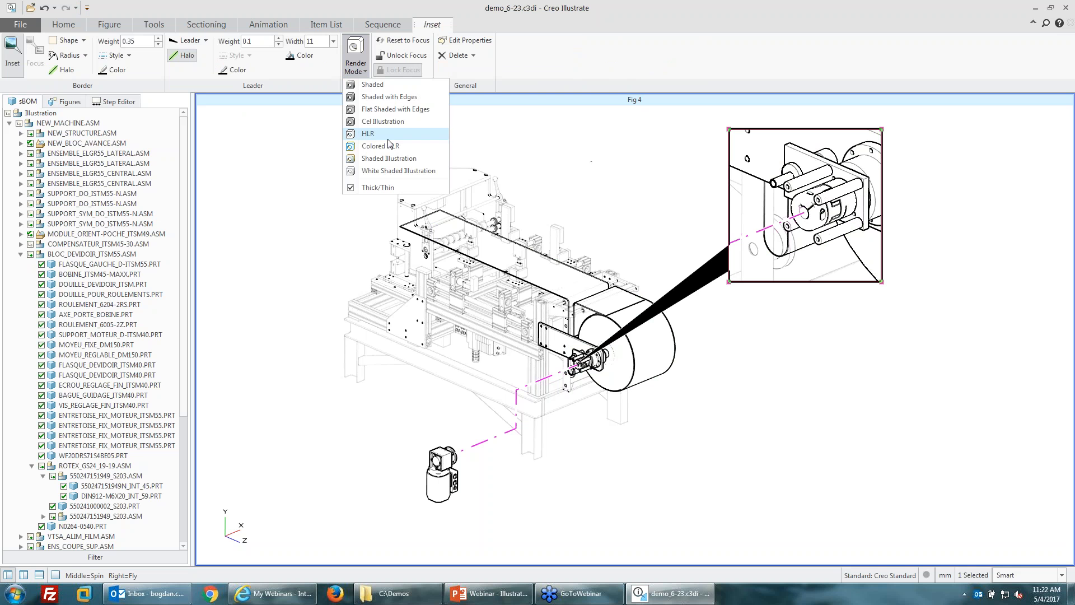
{"action": "left_click", "coordinate": [379, 173]}
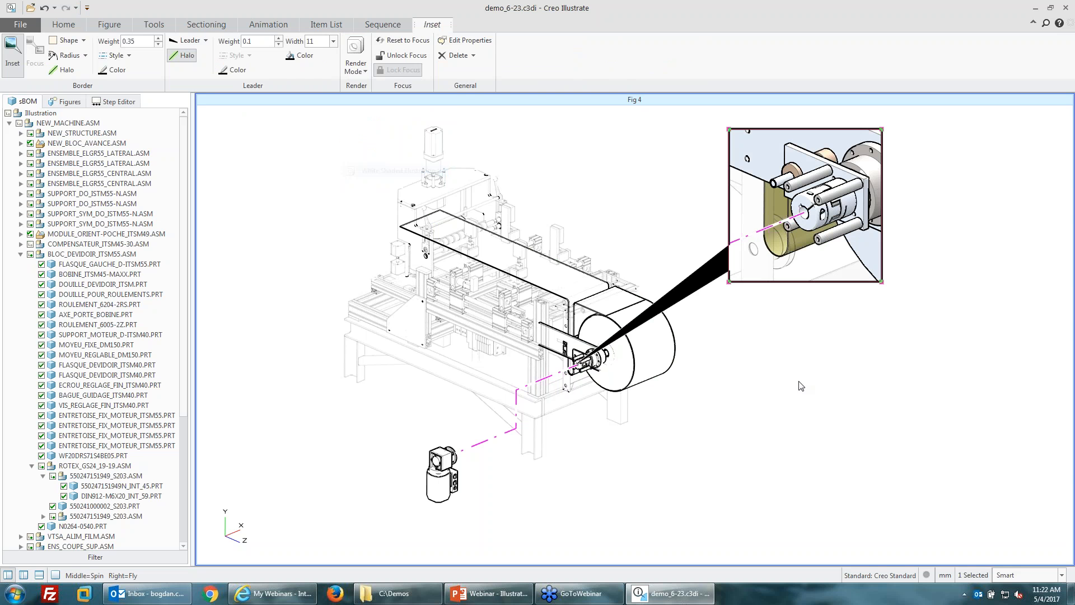
{"action": "left_click", "coordinate": [848, 397]}
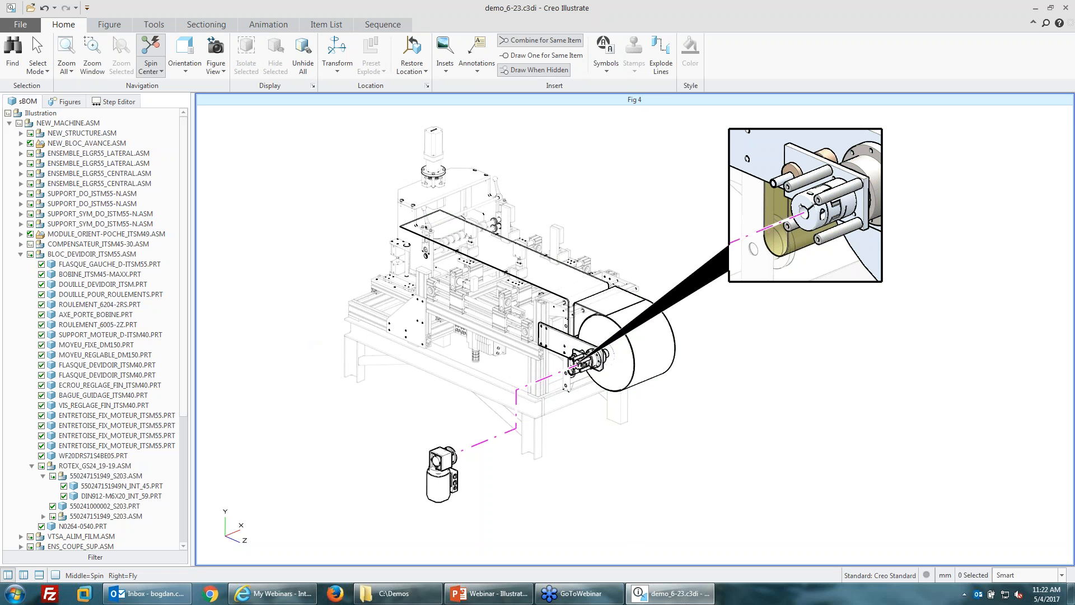
- Change the main figure's render mode to White Shaded Illustration and adjust the view so the whole machine and motor fit beside the inset
{"action": "right_click", "coordinate": [307, 242]}
{"action": "mouse_move", "coordinate": [436, 318]}
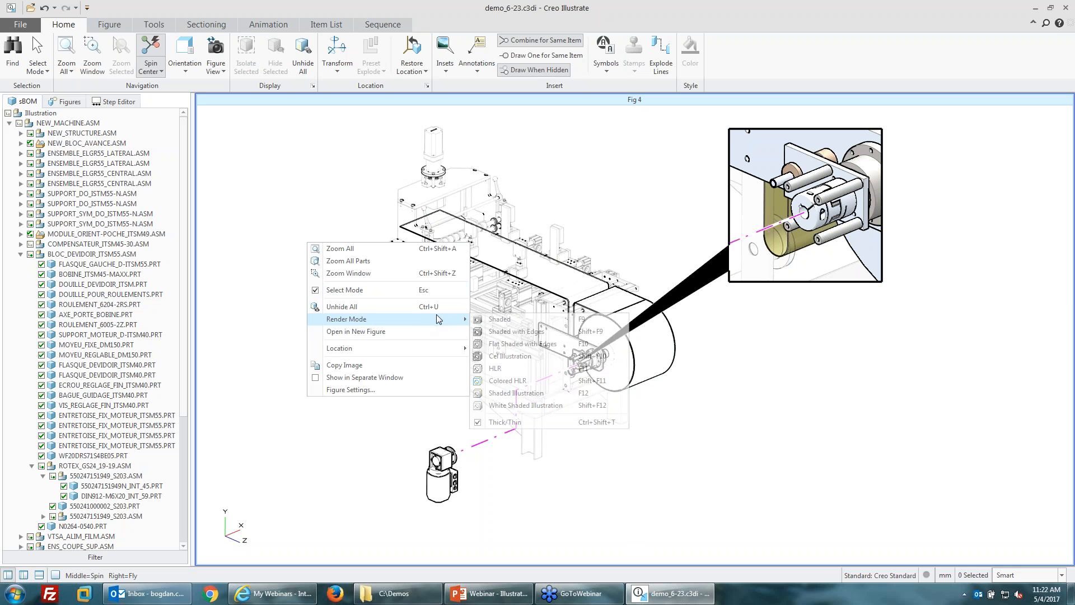
{"action": "left_click", "coordinate": [527, 406]}
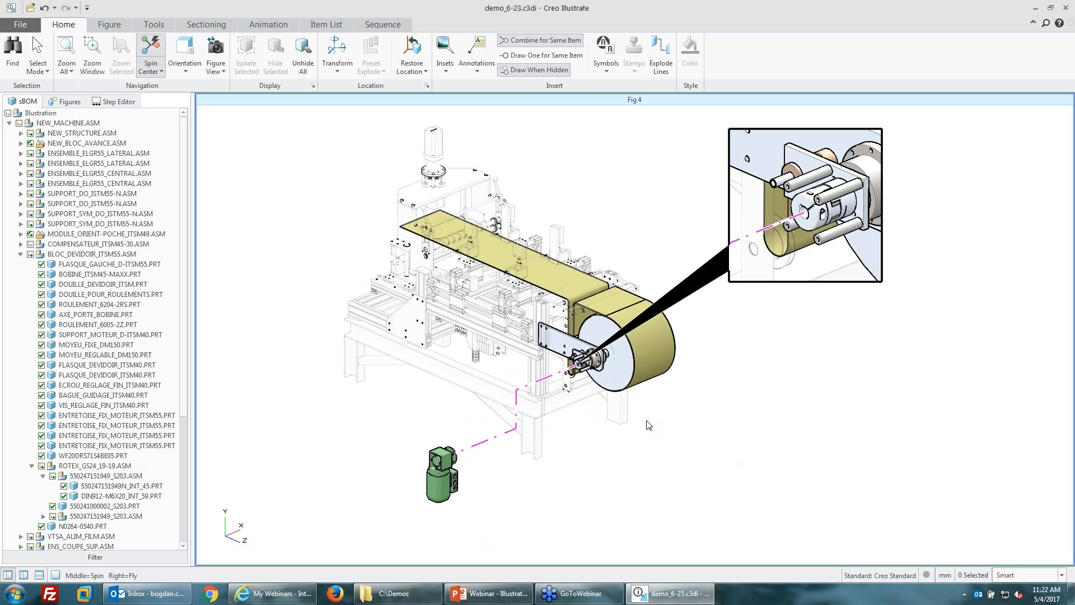
{"action": "scroll", "coordinate": [647, 425], "scroll_direction": "down", "scroll_amount": 1}
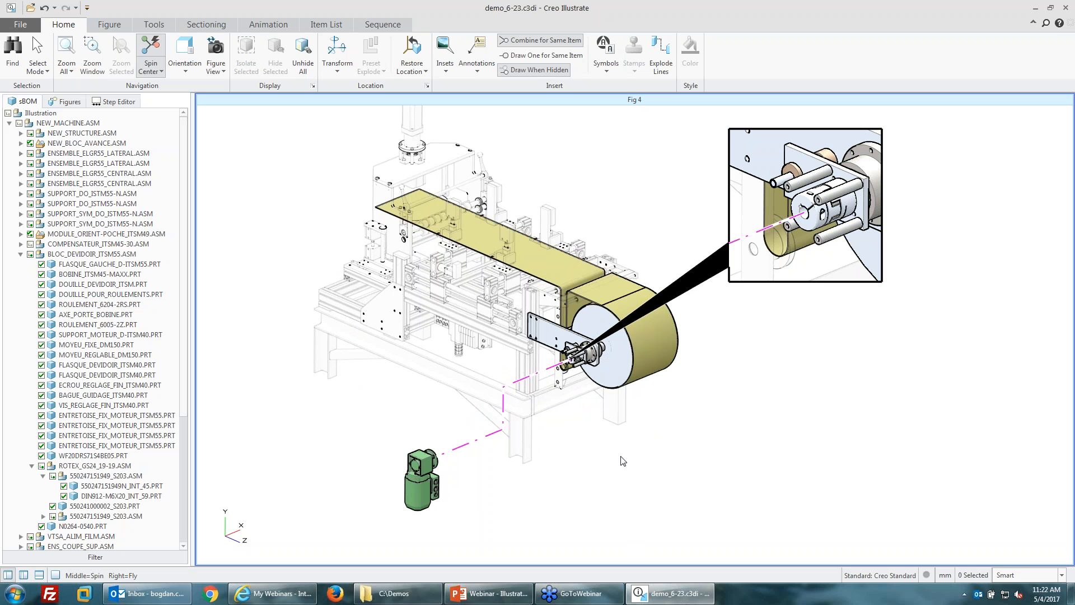
{"action": "scroll", "coordinate": [625, 504], "scroll_direction": "up", "scroll_amount": 1}
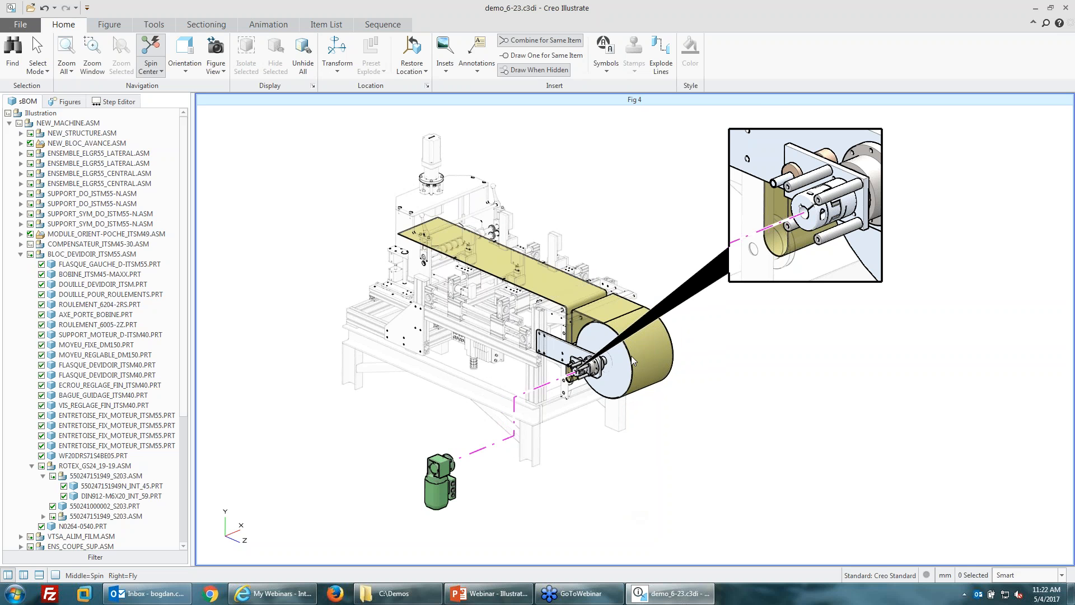
- Add Item Number callouts to the motor and to the coupling in the inset, placing each balloon in nearby empty space
{"action": "left_click", "coordinate": [479, 68]}
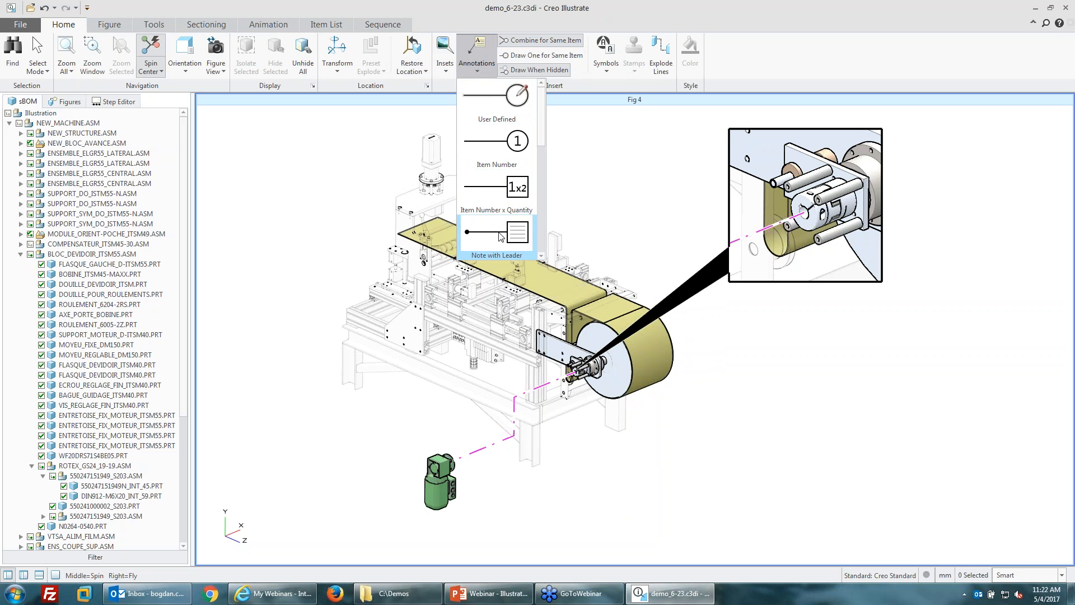
{"action": "left_click", "coordinate": [504, 144]}
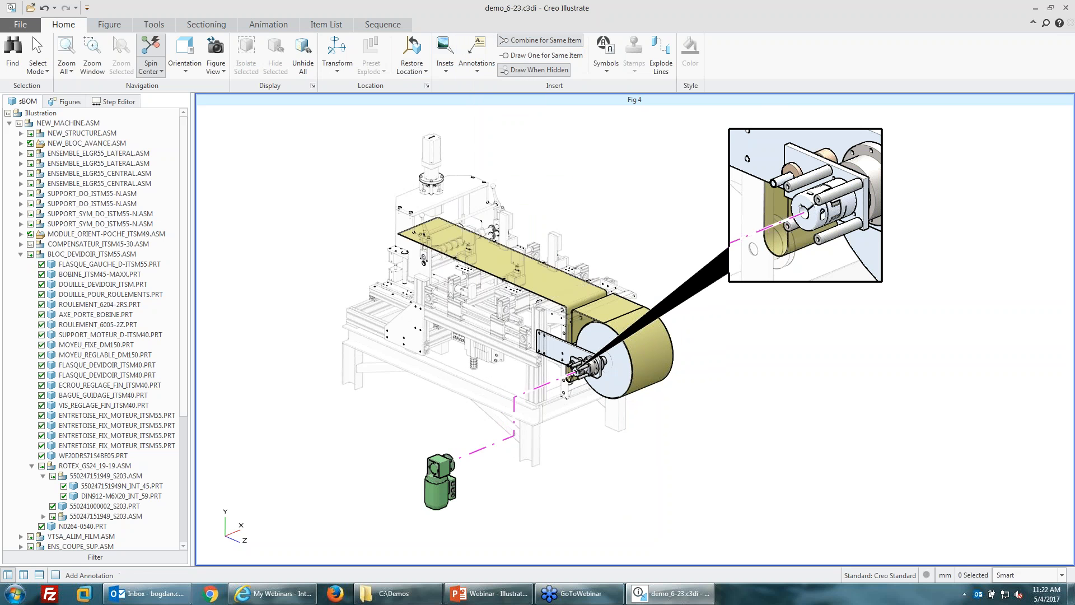
{"action": "left_click", "coordinate": [451, 496]}
{"action": "left_click", "coordinate": [521, 519]}
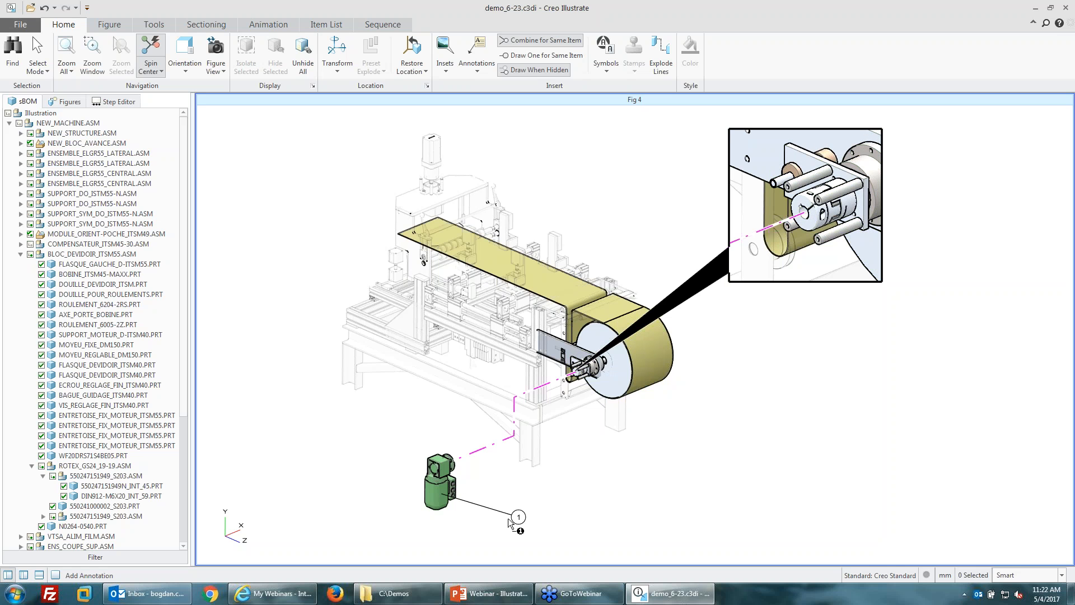
{"action": "left_click", "coordinate": [809, 227]}
{"action": "left_click", "coordinate": [761, 364]}
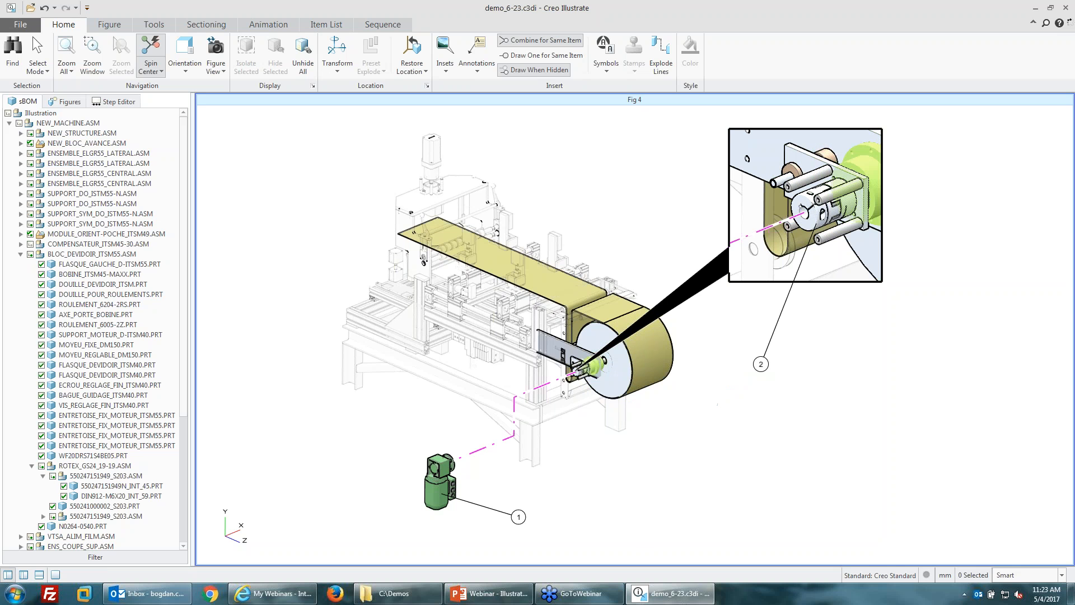
- Select the BLOC_DEVIDOIR_ITSM55.ASM assembly and place an item number callout for it in the empty space beside the film roll
{"action": "left_click", "coordinate": [88, 255]}
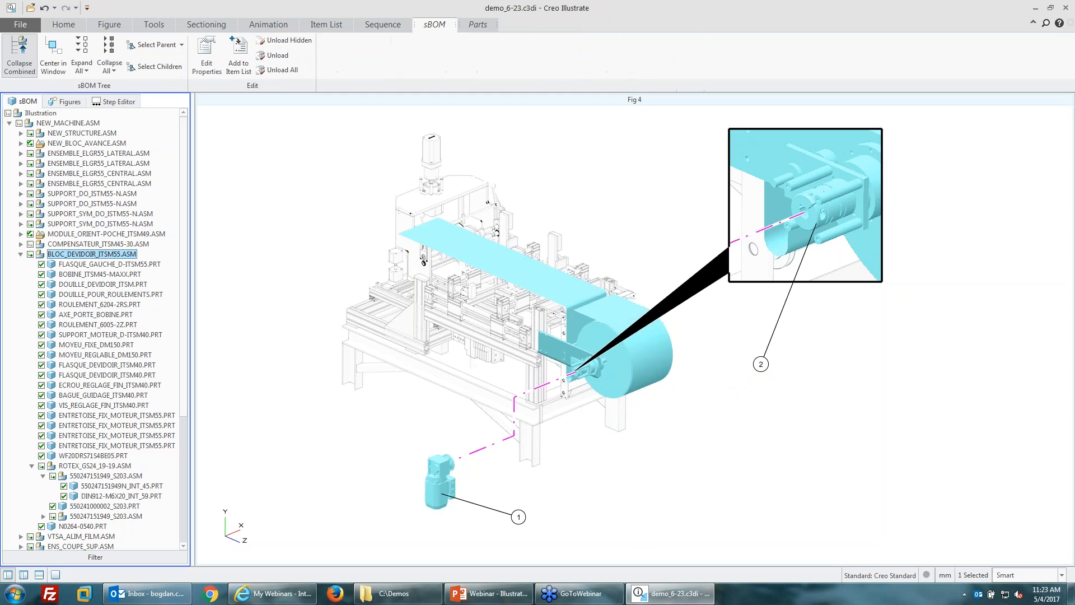
{"action": "left_click", "coordinate": [705, 418]}
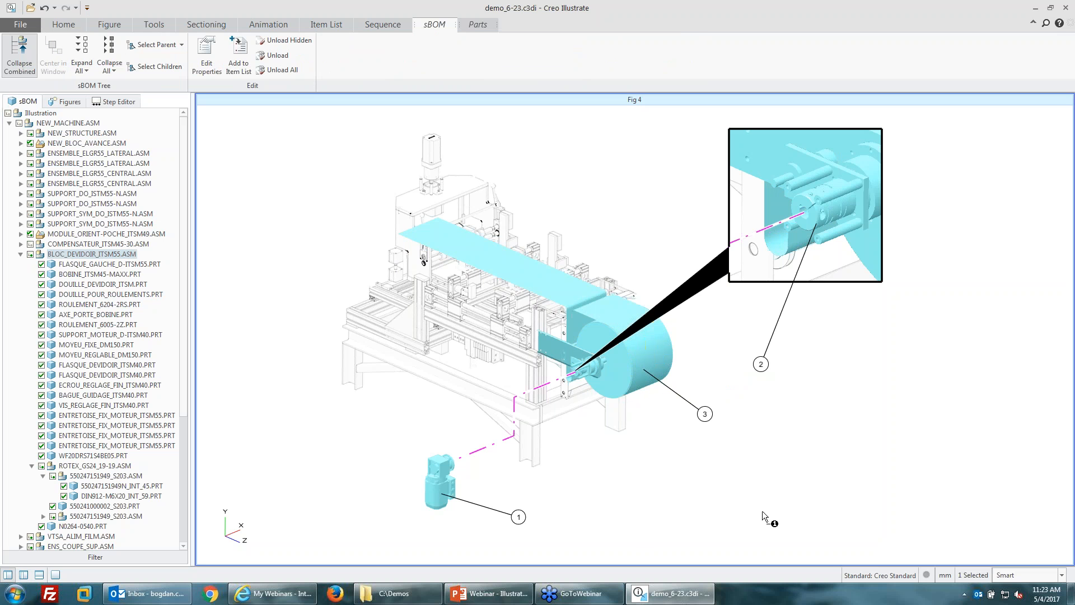
{"action": "left_click", "coordinate": [755, 434]}
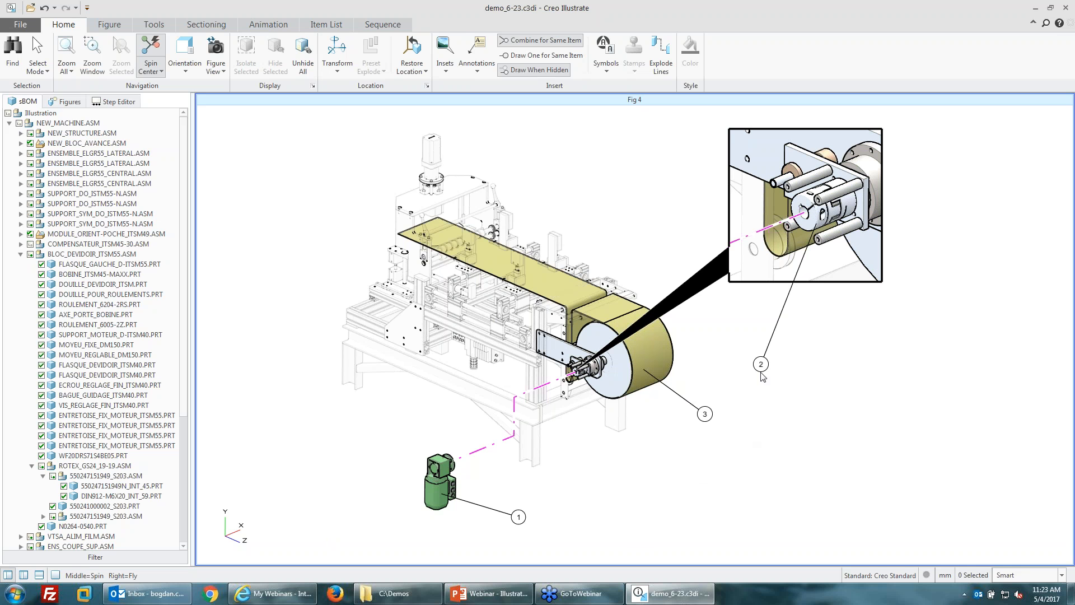
- Review the three item callouts and examine the shape options in the film roll callout's properties without changing them
{"action": "left_click", "coordinate": [519, 517]}
{"action": "left_click", "coordinate": [705, 414]}
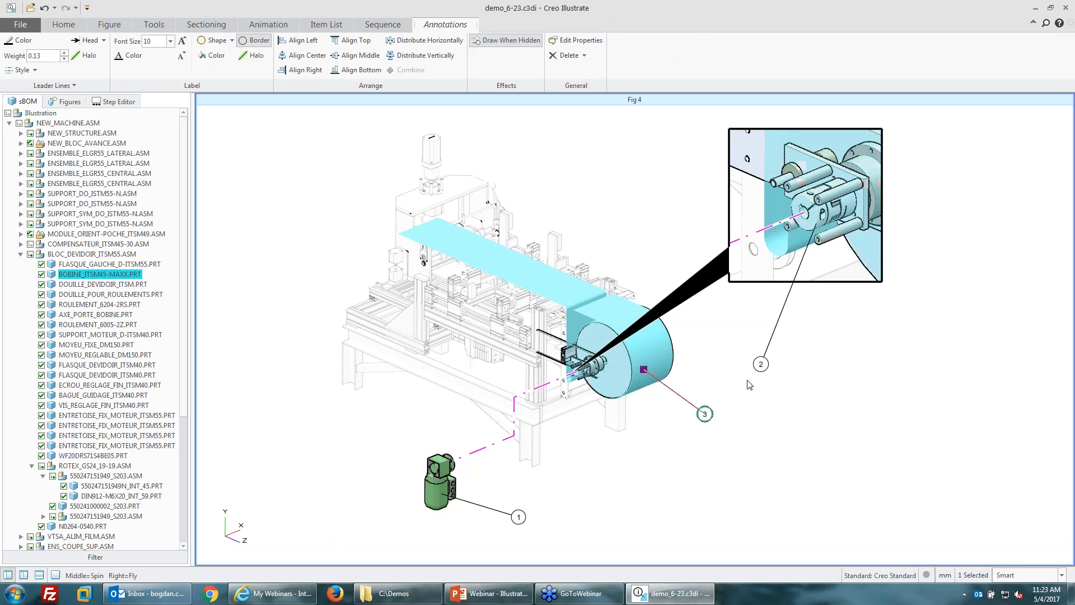
{"action": "left_click", "coordinate": [760, 364]}
{"action": "left_click", "coordinate": [774, 447]}
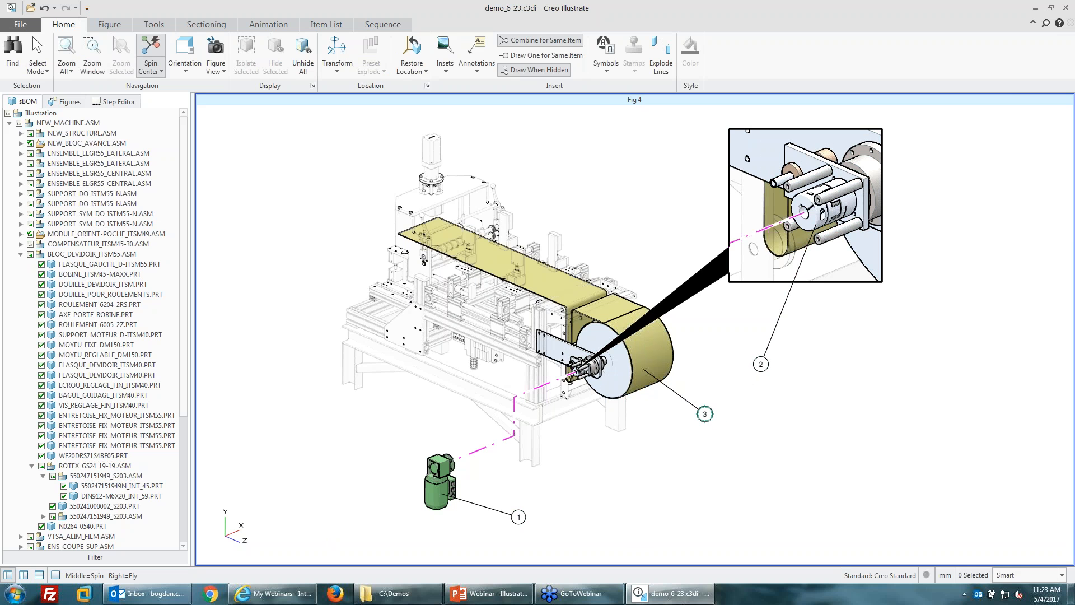
{"action": "double_click", "coordinate": [706, 413]}
{"action": "left_click", "coordinate": [1010, 182]}
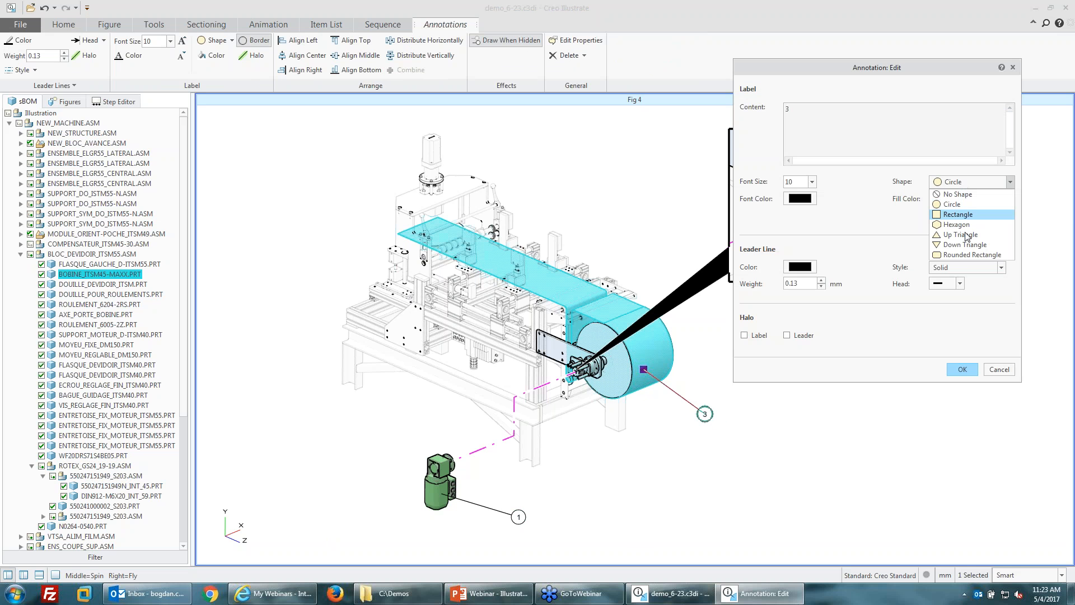
{"action": "left_click", "coordinate": [884, 338]}
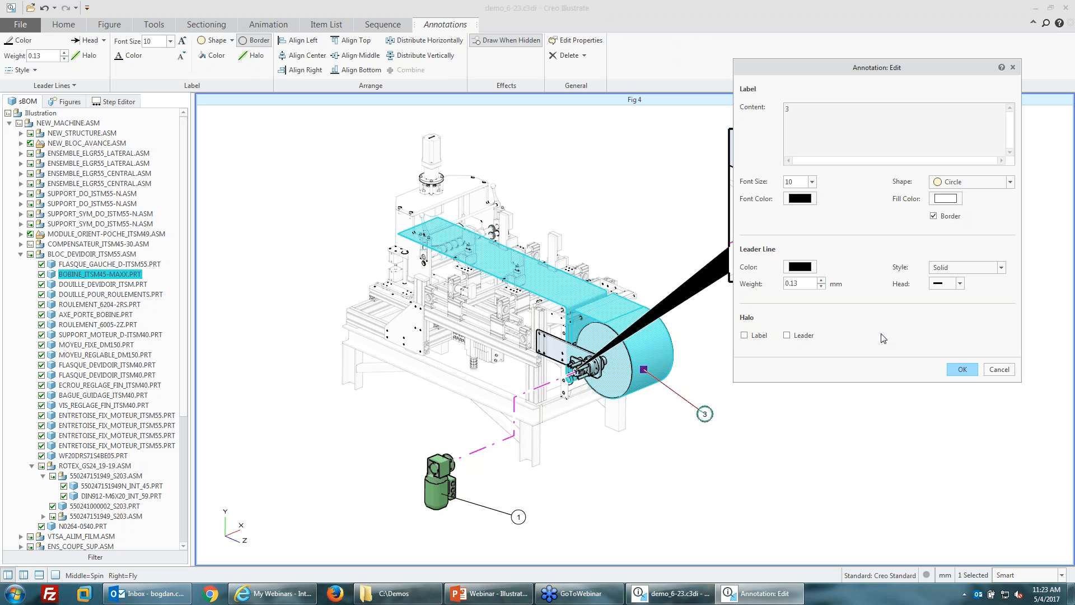
{"action": "left_click", "coordinate": [999, 370]}
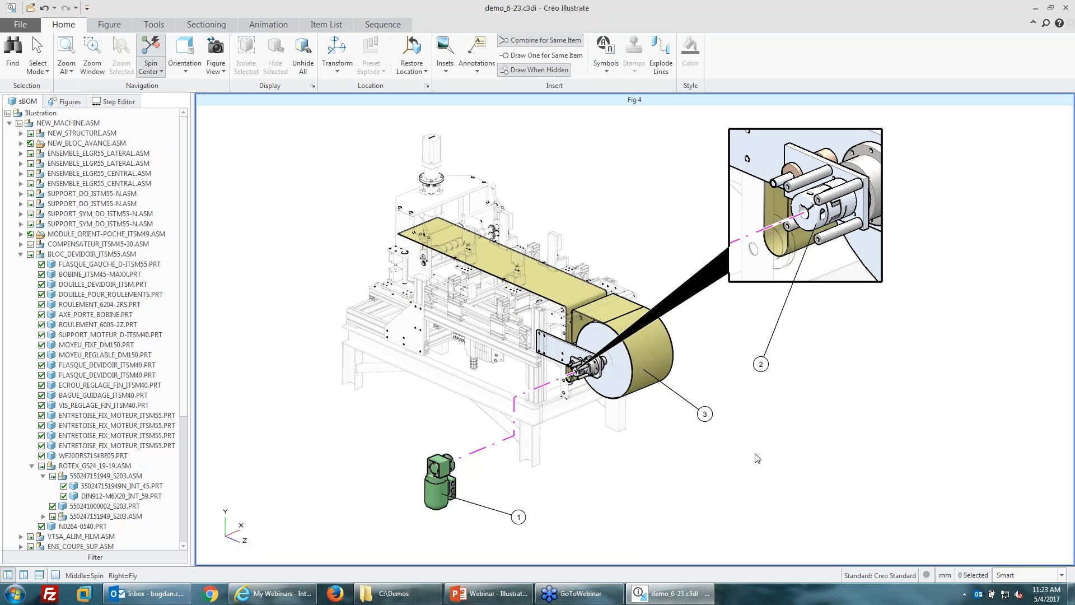
- Add a Note with Leader to the motor reading "Purchased Motor" and "Serial # 10000000", and lower the note slightly
{"action": "left_click", "coordinate": [477, 73]}
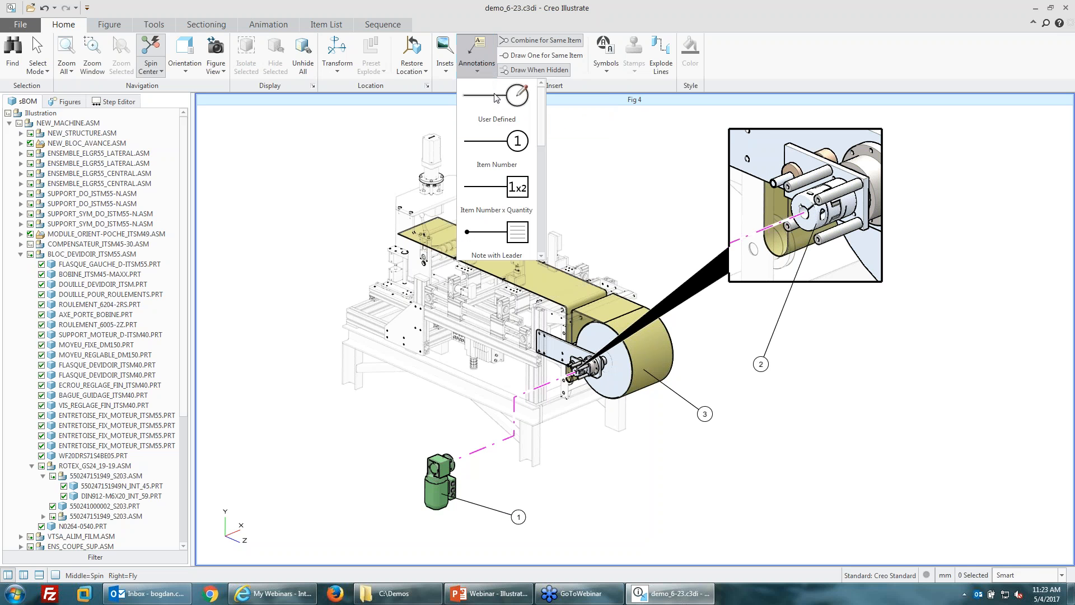
{"action": "left_click", "coordinate": [497, 235]}
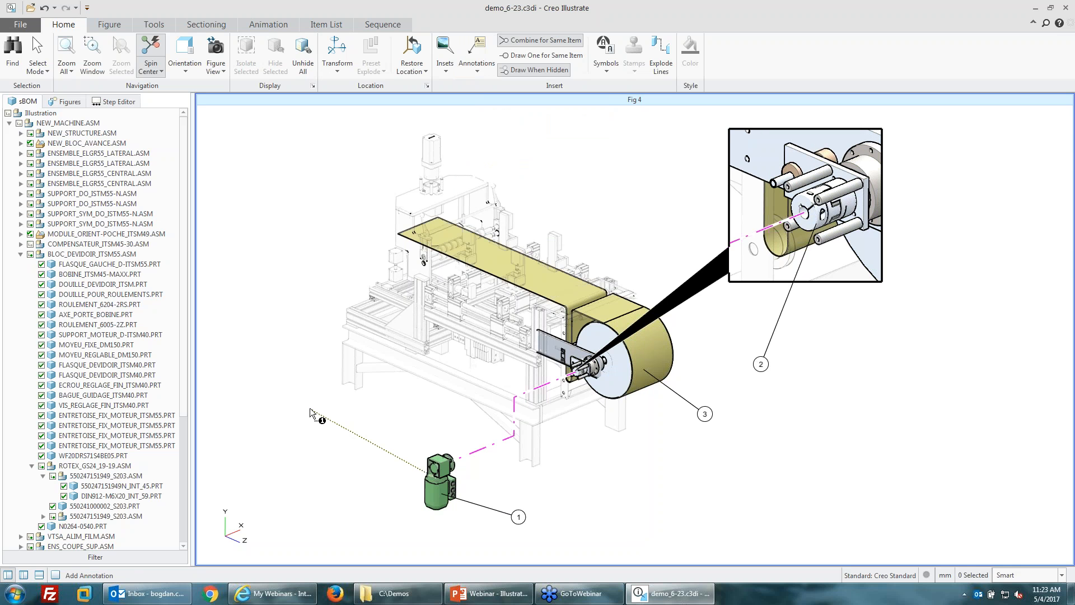
{"action": "left_click", "coordinate": [330, 419]}
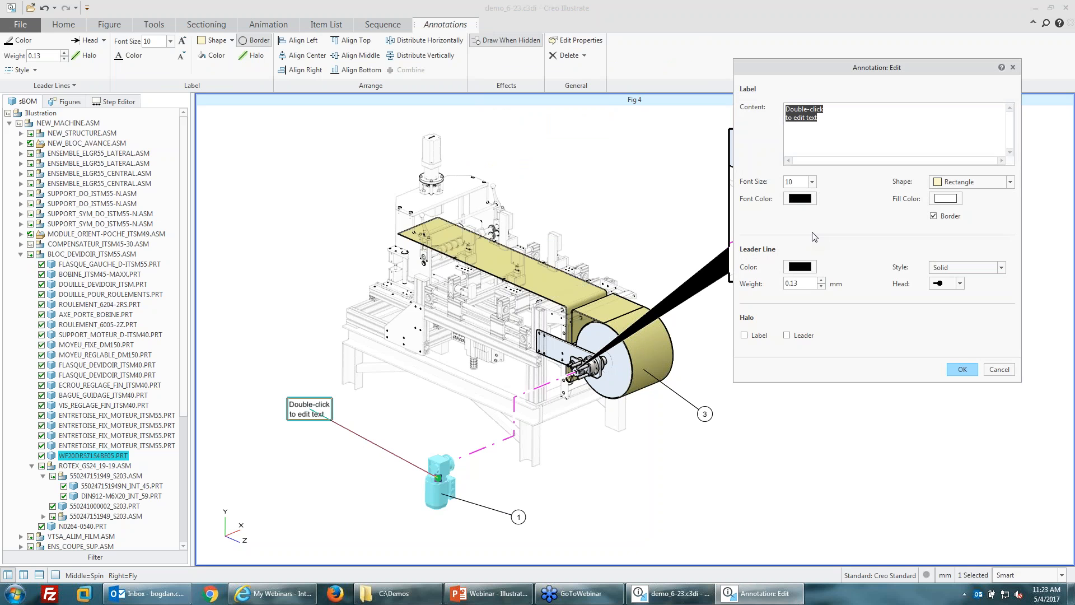
{"action": "key", "text": "BackSpace"}
{"action": "type", "text": "Purchased Motor "}
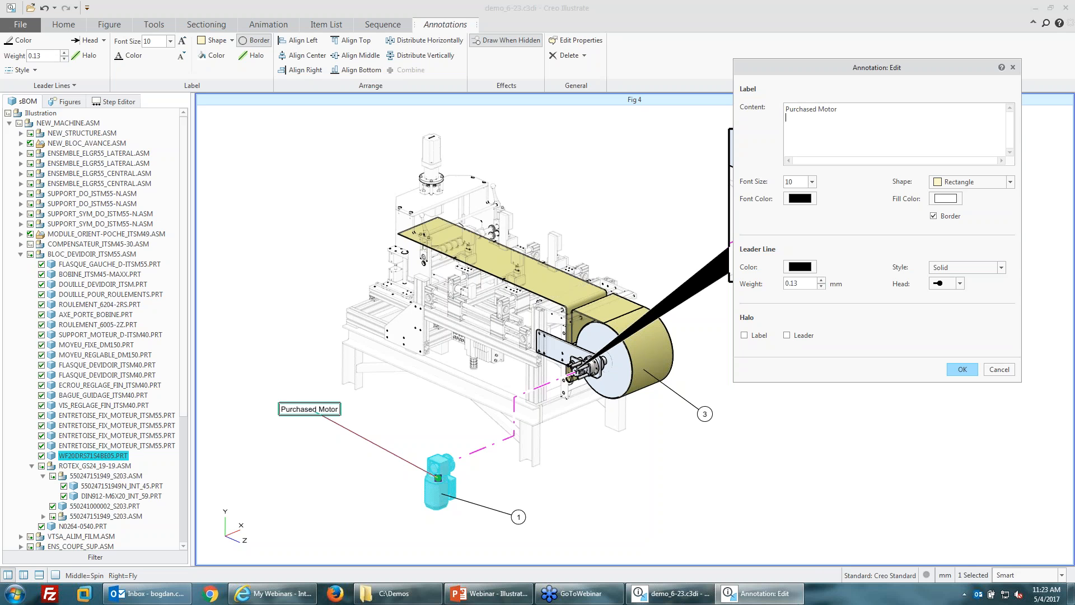
{"action": "type", "text": "Serial"}
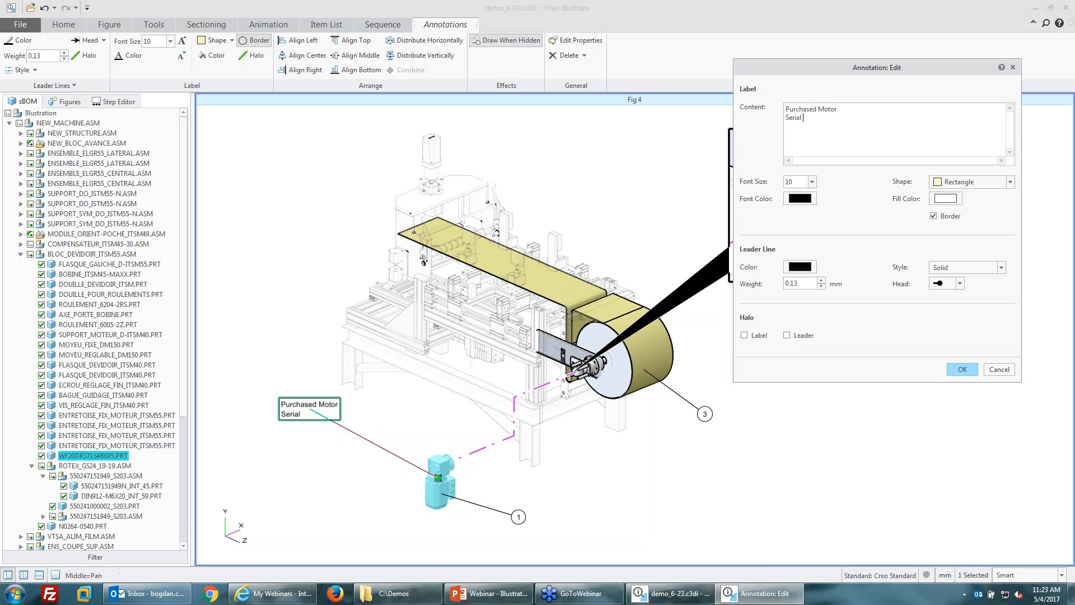
{"action": "type", "text": " # 10000000"}
{"action": "left_click", "coordinate": [962, 369]}
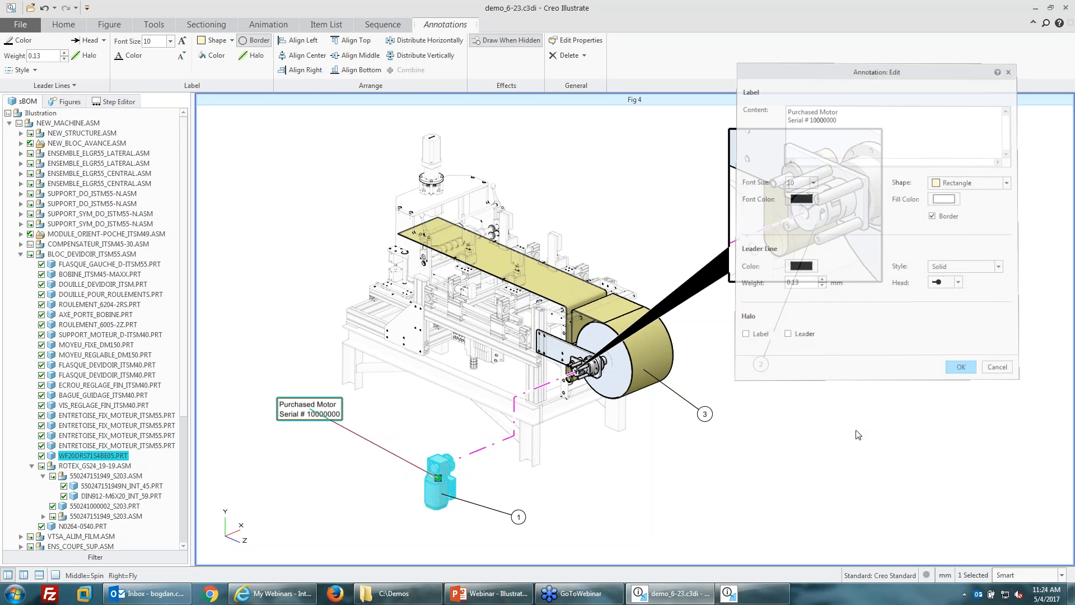
{"action": "left_click_drag", "start_coordinate": [315, 407], "coordinate": [315, 437]}
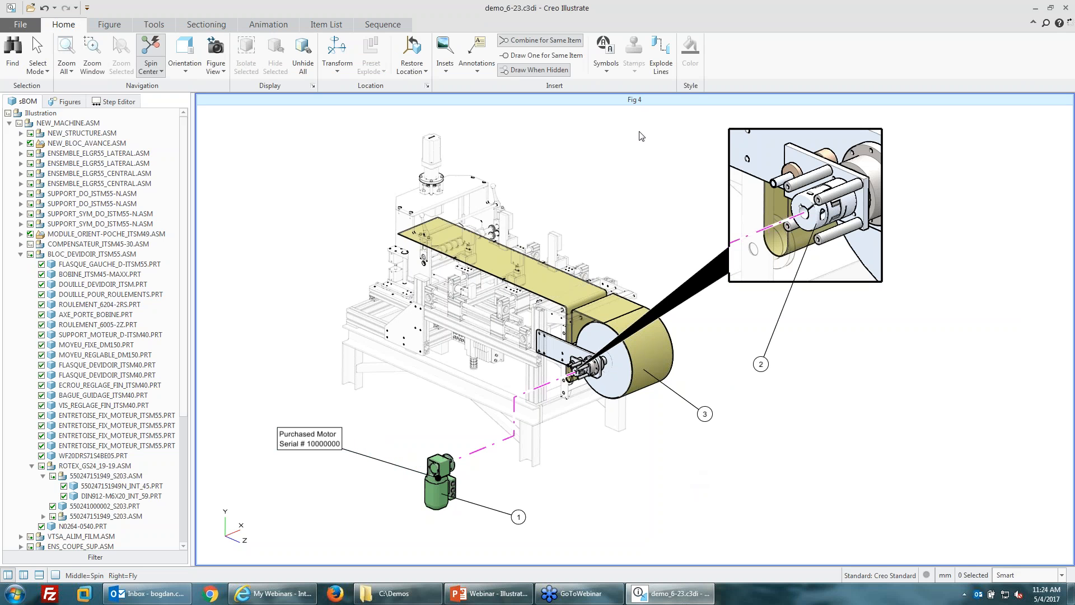
- Insert the Warning sign symbol from the symbol library into the figure
{"action": "left_click", "coordinate": [609, 75]}
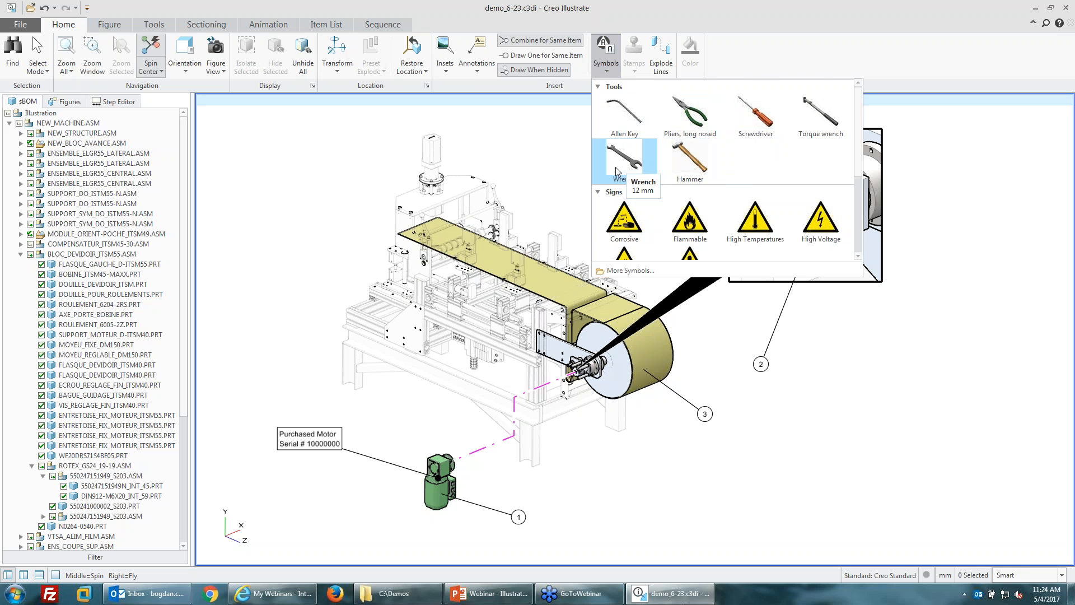
{"action": "scroll", "coordinate": [676, 197], "scroll_direction": "down", "scroll_amount": 3}
{"action": "scroll", "coordinate": [656, 226], "scroll_direction": "up", "scroll_amount": 3}
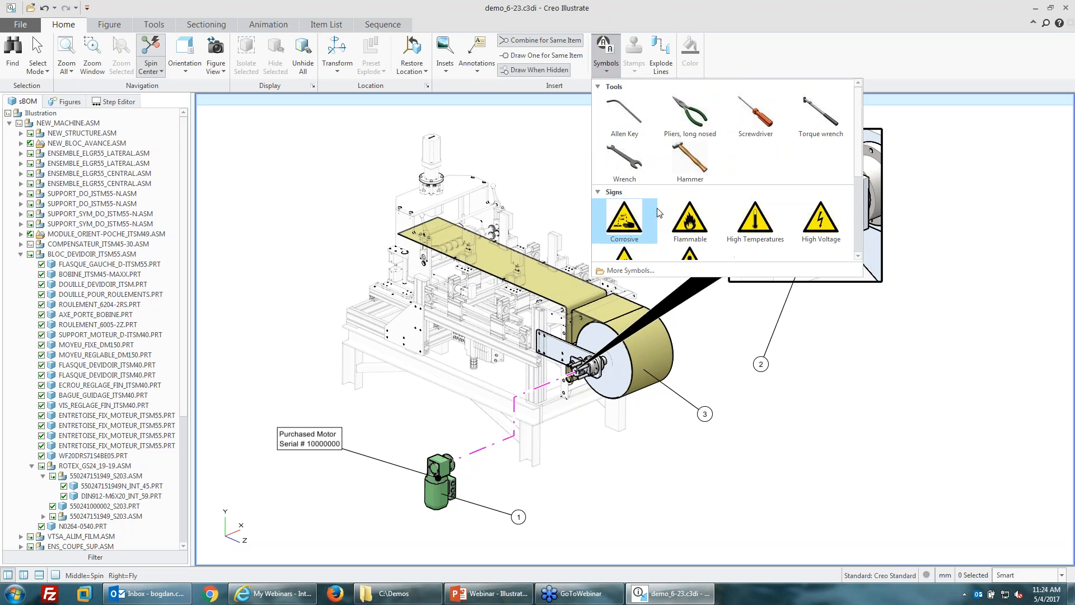
{"action": "scroll", "coordinate": [674, 187], "scroll_direction": "down", "scroll_amount": 3}
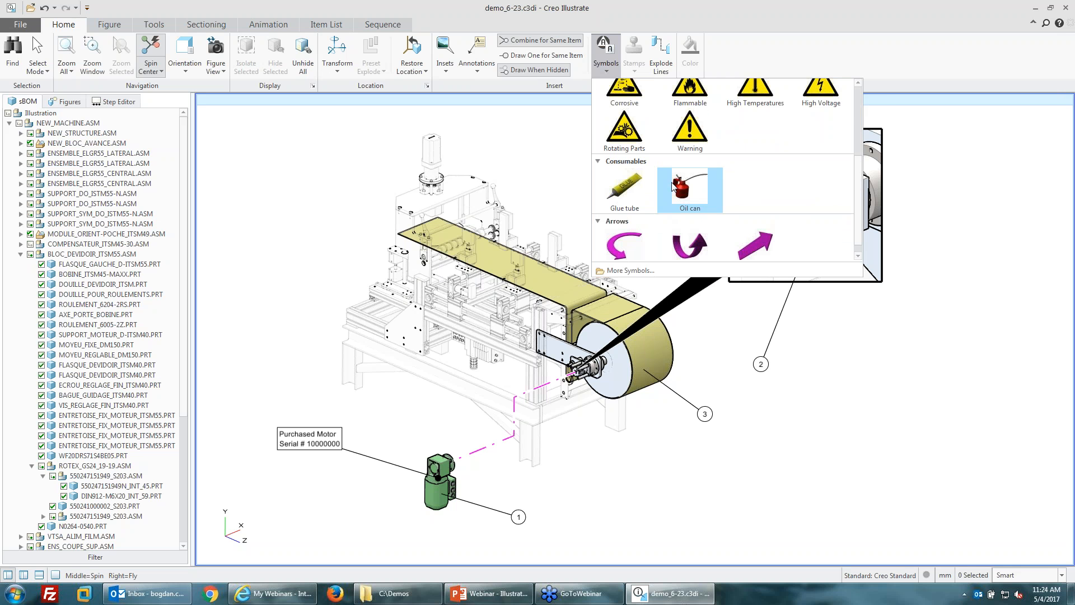
{"action": "left_click", "coordinate": [690, 133]}
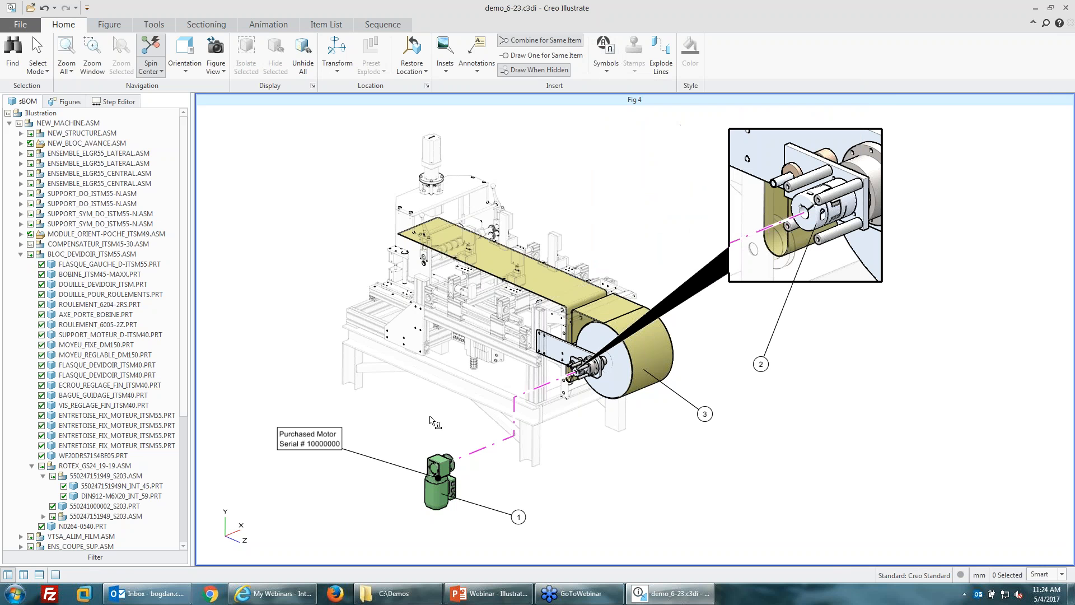
{"action": "left_click", "coordinate": [650, 499]}
- Shrink the warning symbol and move it into the empty space just right of the motor, below the machine frame
{"action": "left_click_drag", "start_coordinate": [658, 520], "coordinate": [289, 255]}
{"action": "left_click_drag", "start_coordinate": [226, 173], "coordinate": [585, 477]}
{"action": "left_click", "coordinate": [675, 529]}
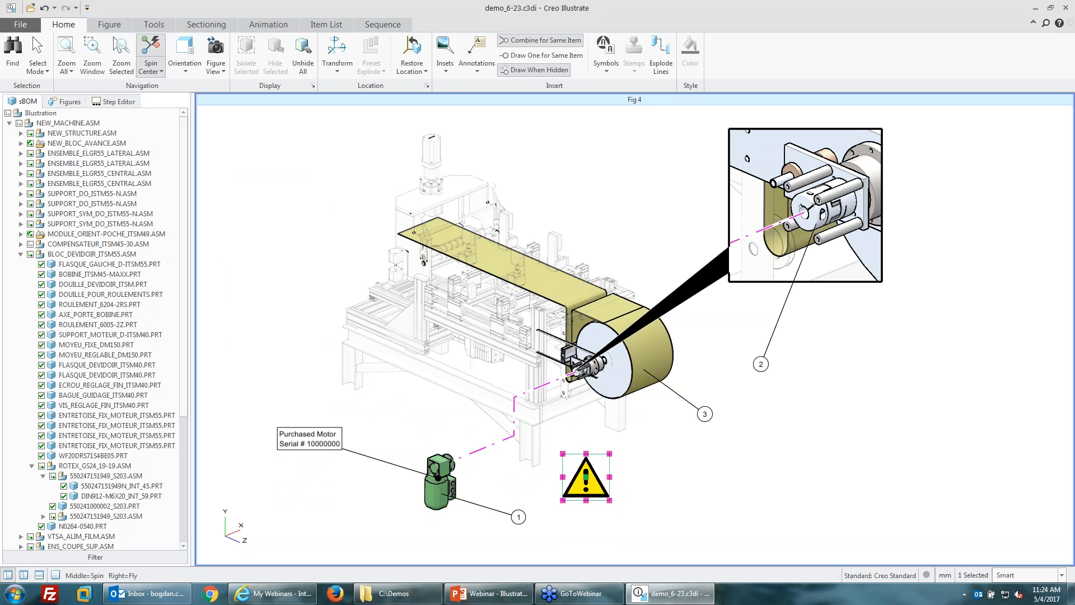
{"action": "left_click", "coordinate": [589, 492]}
{"action": "left_click_drag", "start_coordinate": [579, 493], "coordinate": [569, 497]}
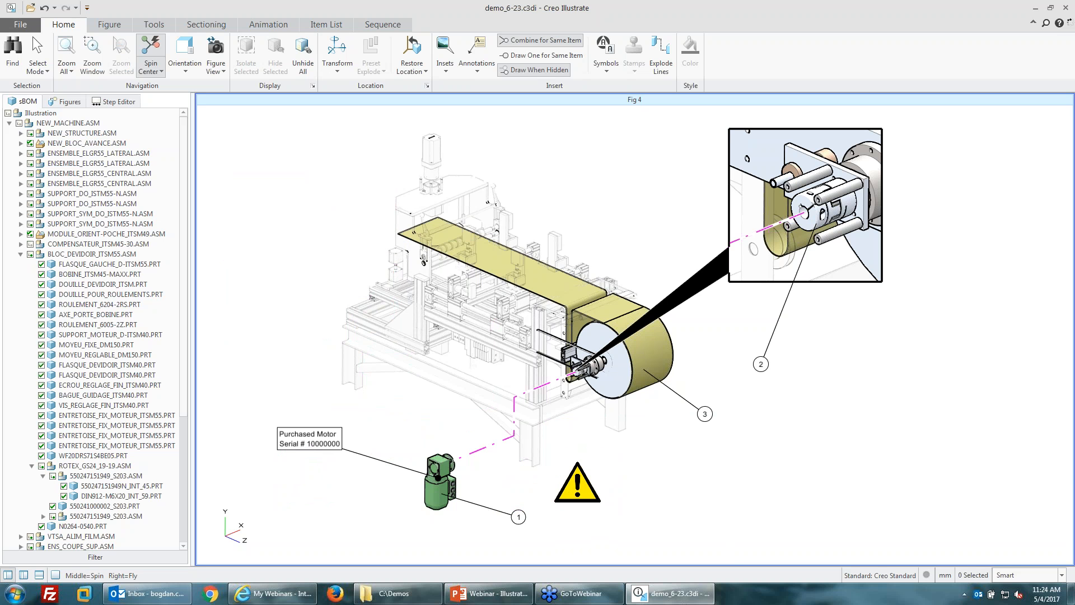
- Insert a Note annotation without a leader beside the warning symbol
{"action": "left_click", "coordinate": [478, 71]}
{"action": "scroll", "coordinate": [495, 201], "scroll_direction": "up", "scroll_amount": 3}
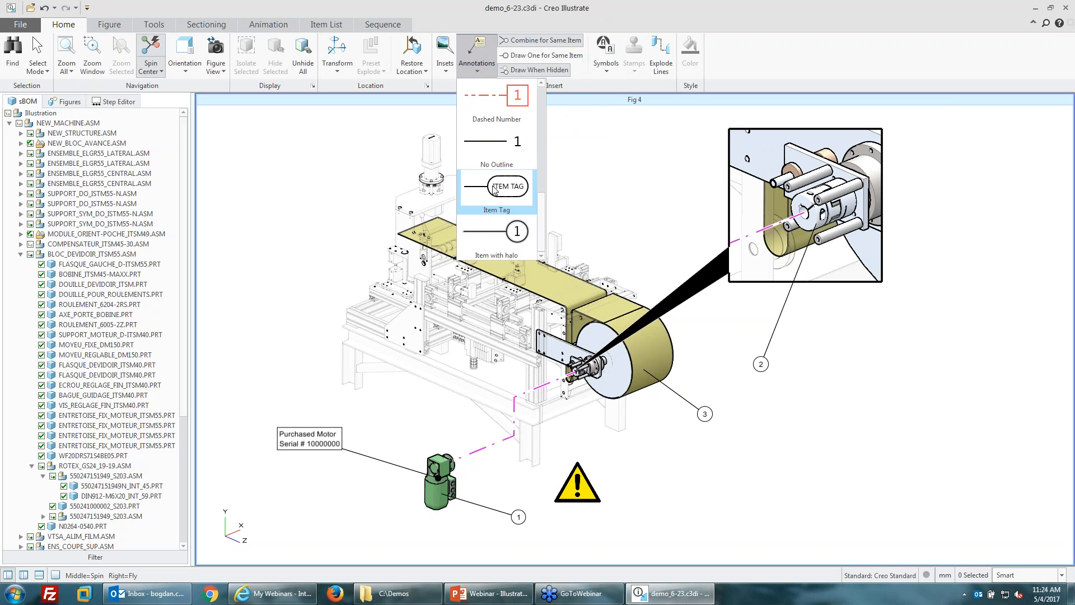
{"action": "scroll", "coordinate": [493, 190], "scroll_direction": "down", "scroll_amount": 1}
{"action": "scroll", "coordinate": [493, 190], "scroll_direction": "up", "scroll_amount": 1}
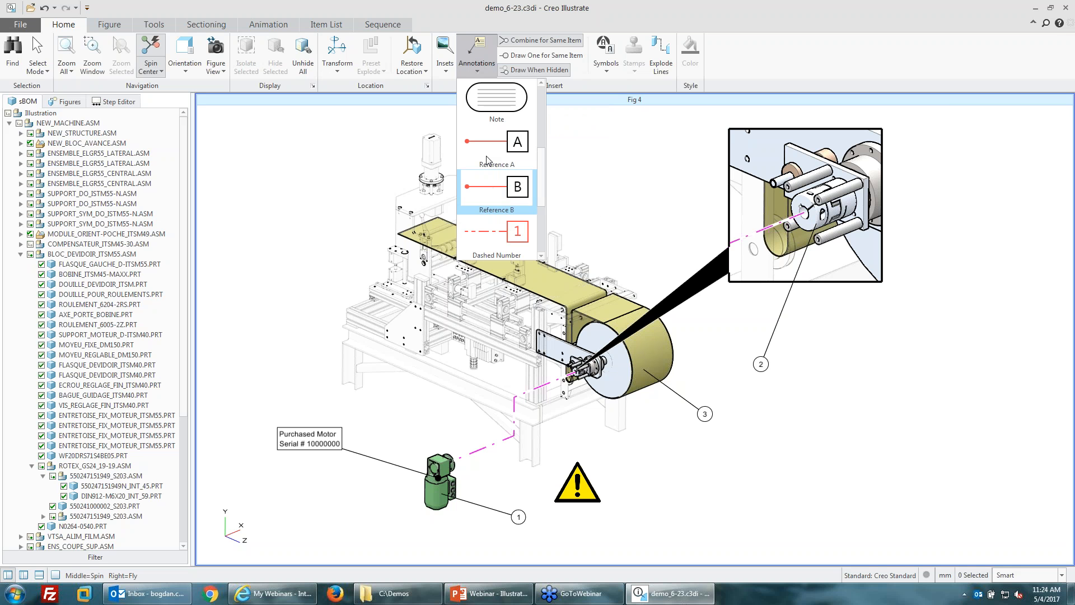
{"action": "left_click", "coordinate": [496, 101]}
{"action": "left_click", "coordinate": [636, 499]}
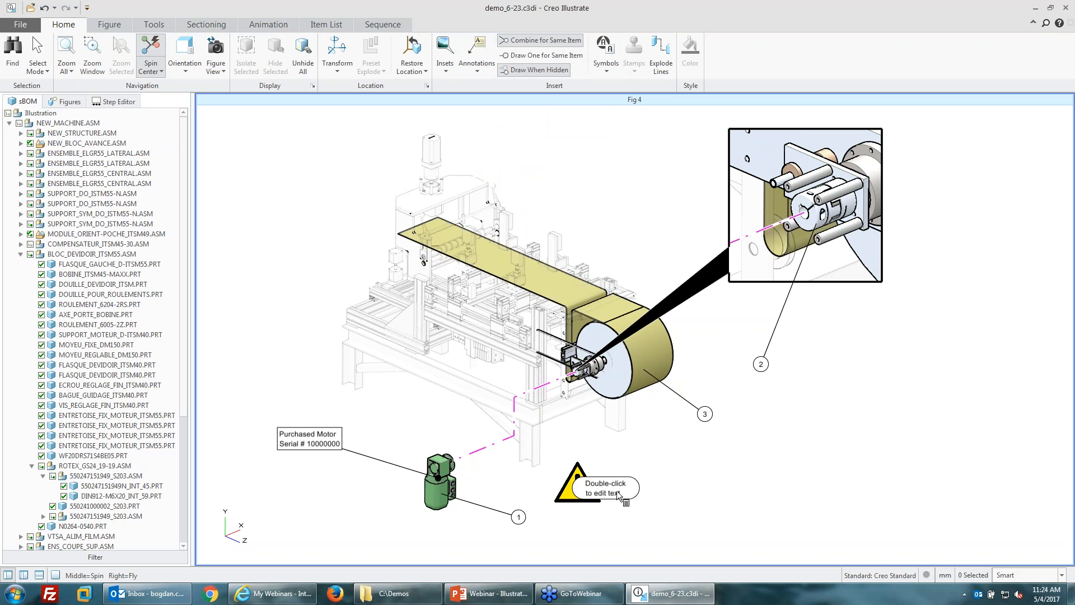
- Change the note's text to "Lubricate before assembly." and arrange the note centred beneath the warning symbol
{"action": "double_click", "coordinate": [637, 486]}
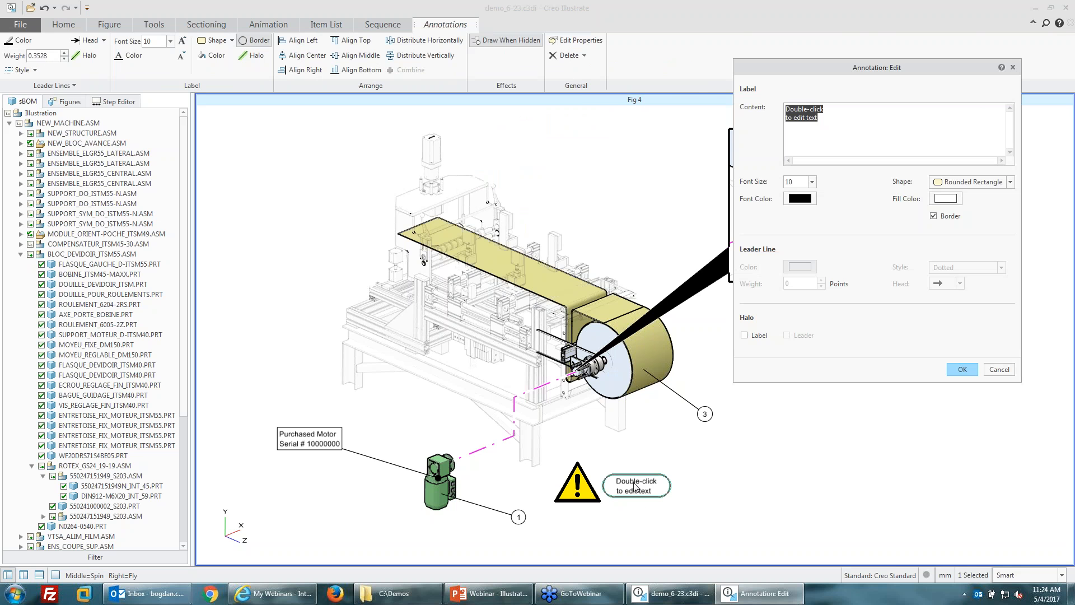
{"action": "type", "text": "If"}
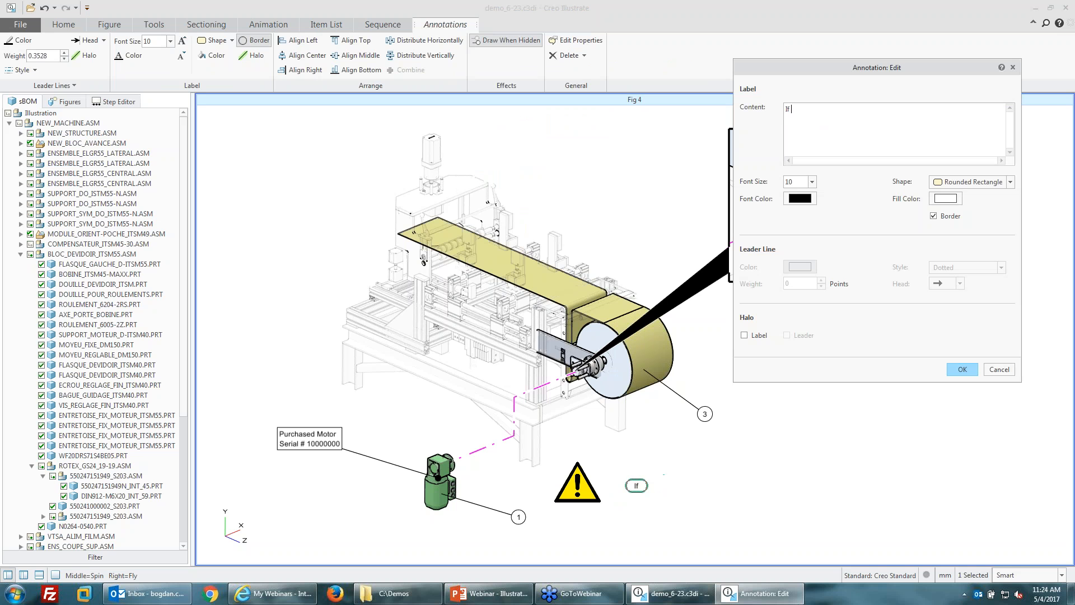
{"action": "key", "text": "BackSpace"}
{"action": "key", "text": "BackSpace"}
{"action": "type", "text": "Lubriacate before assembly."}
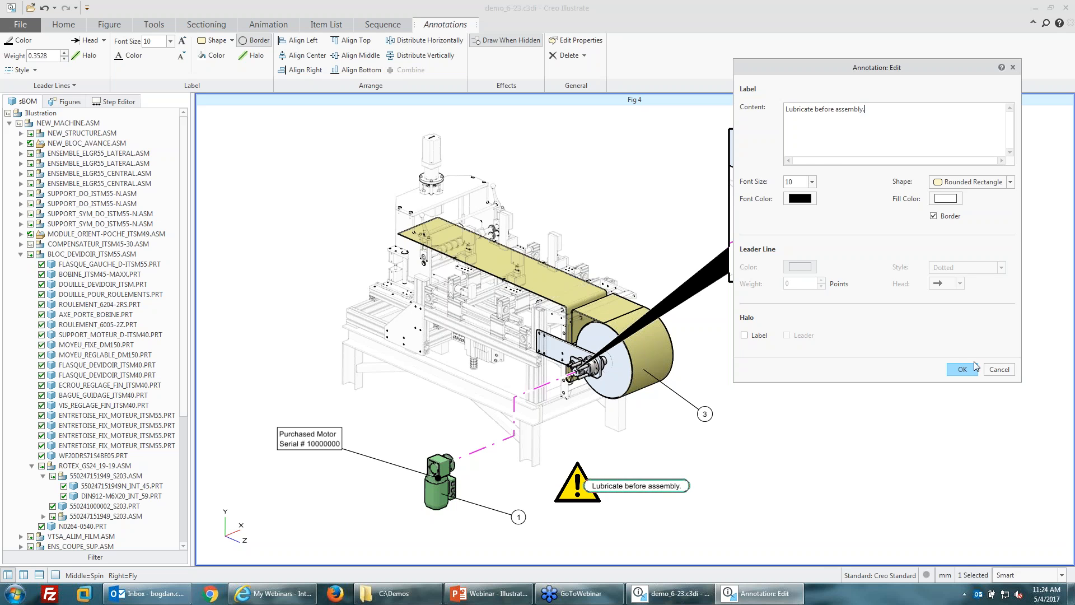
{"action": "left_click", "coordinate": [963, 369]}
{"action": "left_click", "coordinate": [732, 506]}
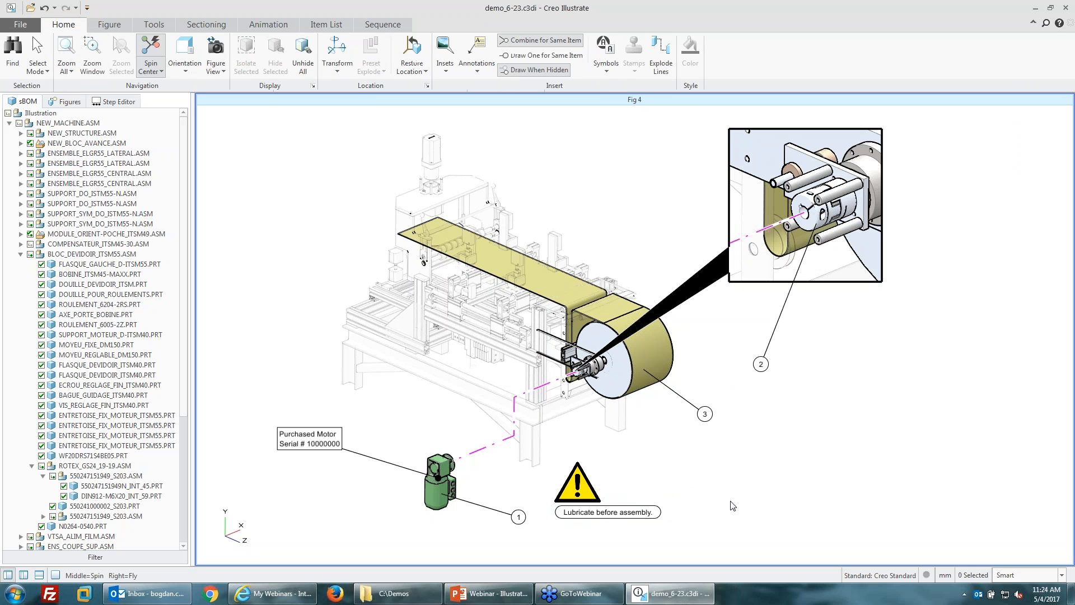
{"action": "left_click_drag", "start_coordinate": [568, 493], "coordinate": [591, 492]}
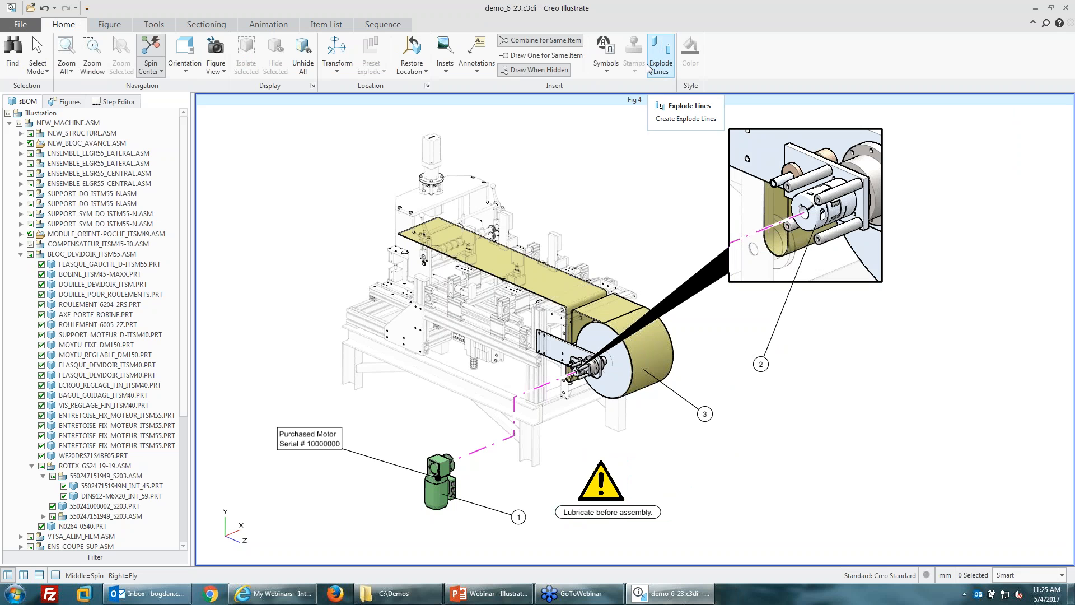
- Examine how the warning symbol and its note behave when the view is zoomed and spun
{"action": "left_click", "coordinate": [613, 475]}
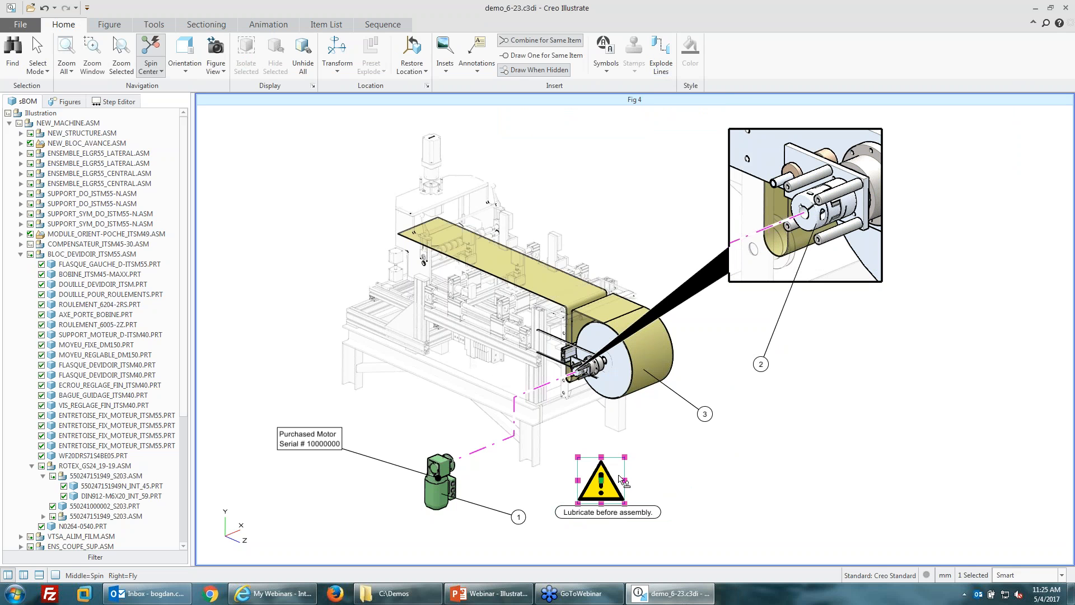
{"action": "left_click", "coordinate": [412, 50]}
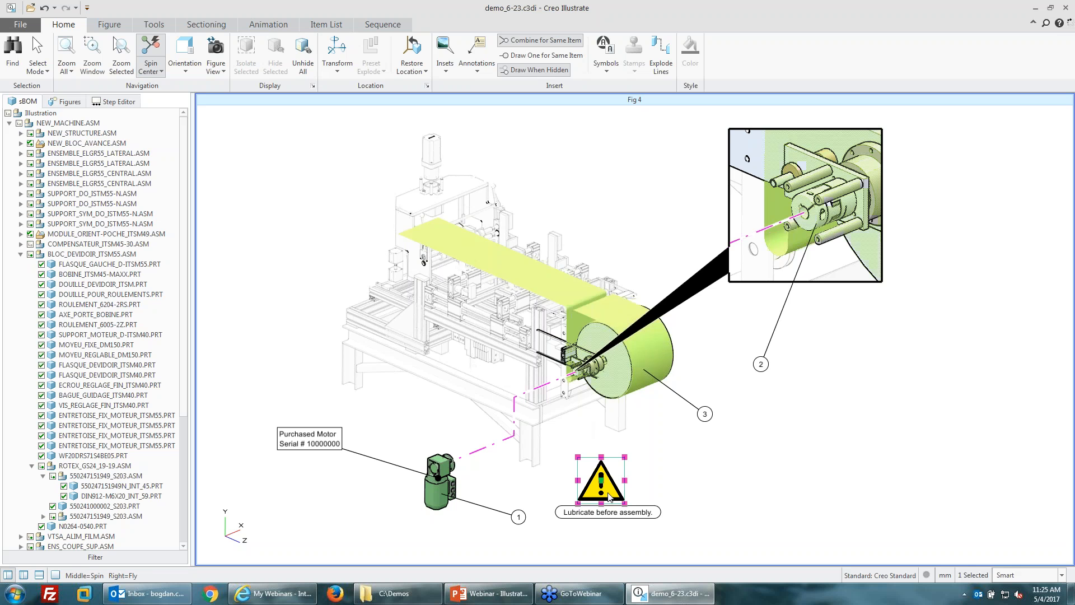
{"action": "left_click", "coordinate": [337, 54]}
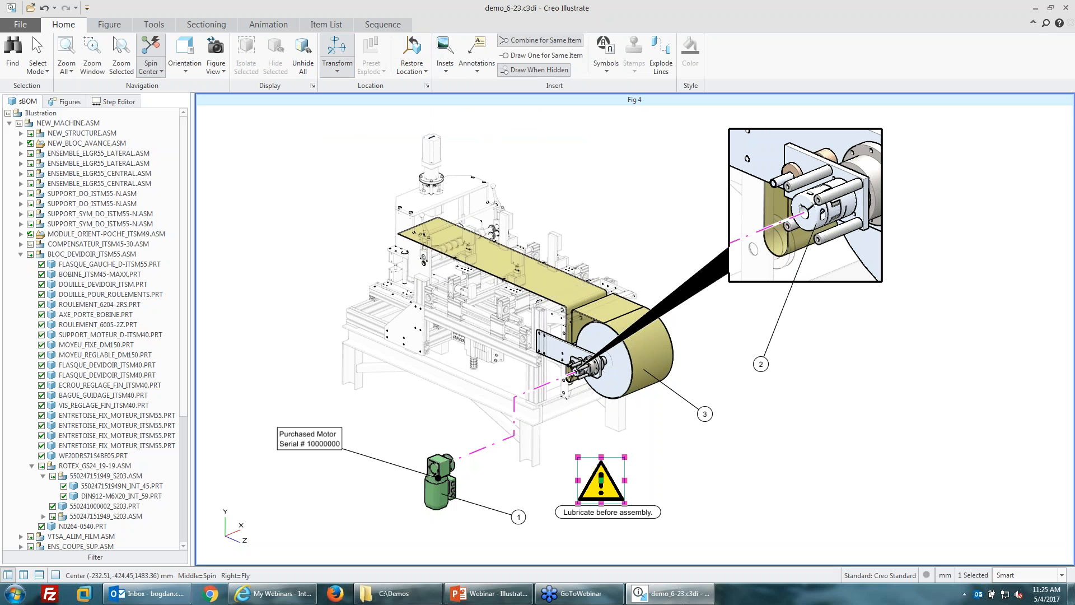
{"action": "left_click", "coordinate": [670, 473]}
{"action": "scroll", "coordinate": [555, 434], "scroll_direction": "down", "scroll_amount": 2}
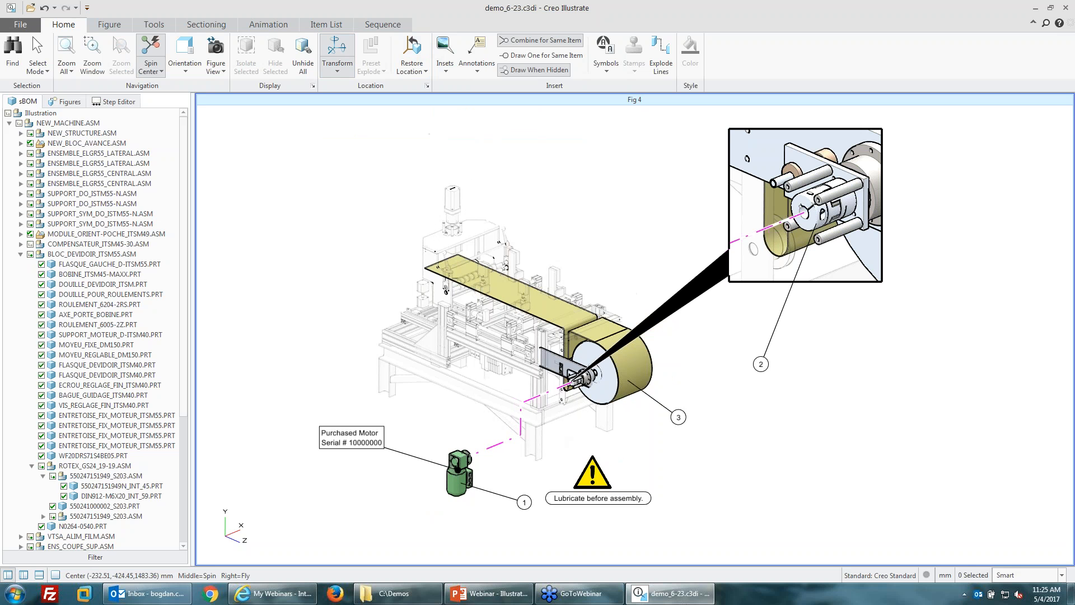
{"action": "scroll", "coordinate": [591, 466], "scroll_direction": "up", "scroll_amount": 1}
{"action": "left_click", "coordinate": [595, 475]}
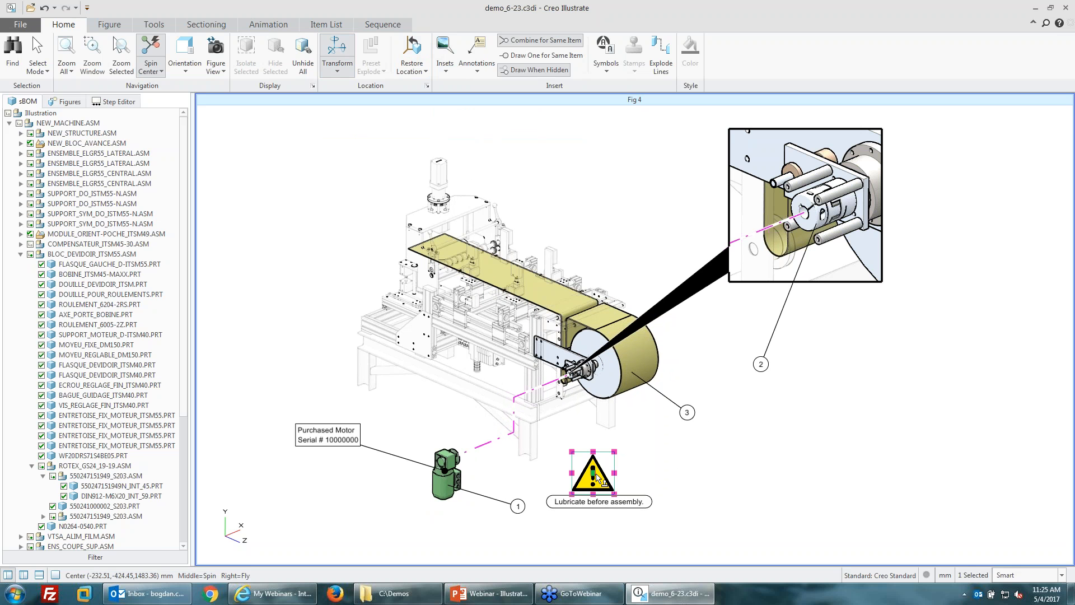
{"action": "middle_click_drag", "start_coordinate": [640, 467], "coordinate": [632, 445]}
{"action": "left_click", "coordinate": [636, 433]}
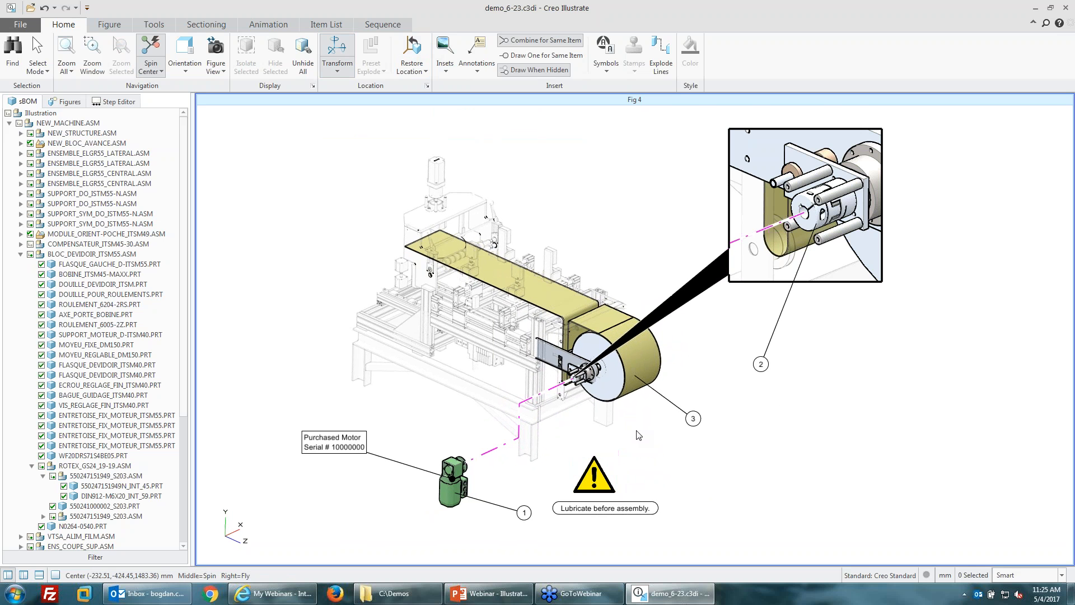
- Insert the Oil can symbol from the Consumables group into the empty space to the right of the warning symbol
{"action": "left_click", "coordinate": [598, 68]}
{"action": "scroll", "coordinate": [666, 212], "scroll_direction": "down", "scroll_amount": 3}
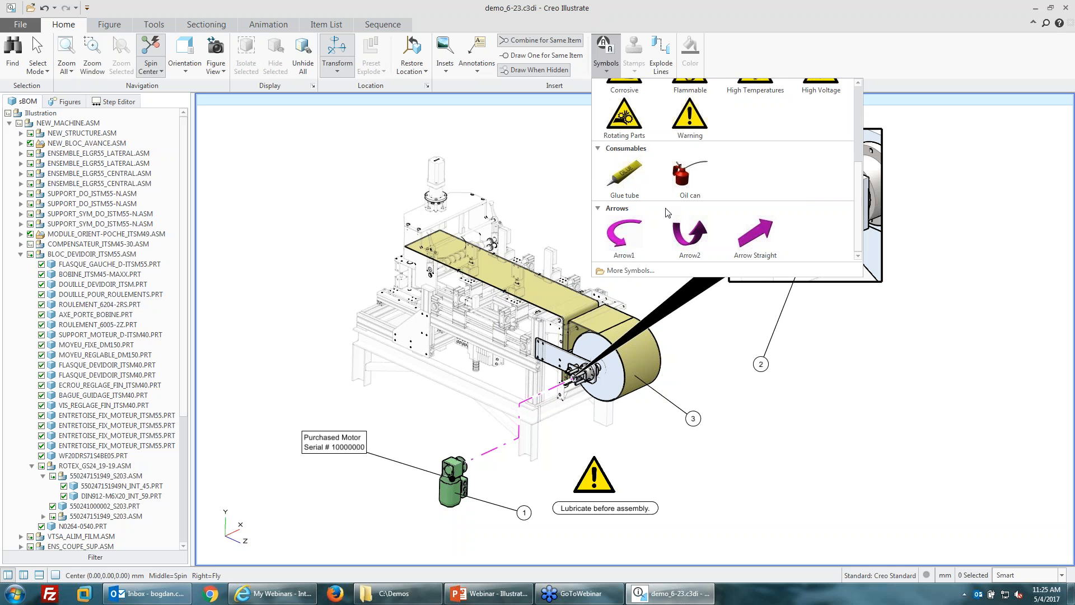
{"action": "scroll", "coordinate": [665, 210], "scroll_direction": "up", "scroll_amount": 3}
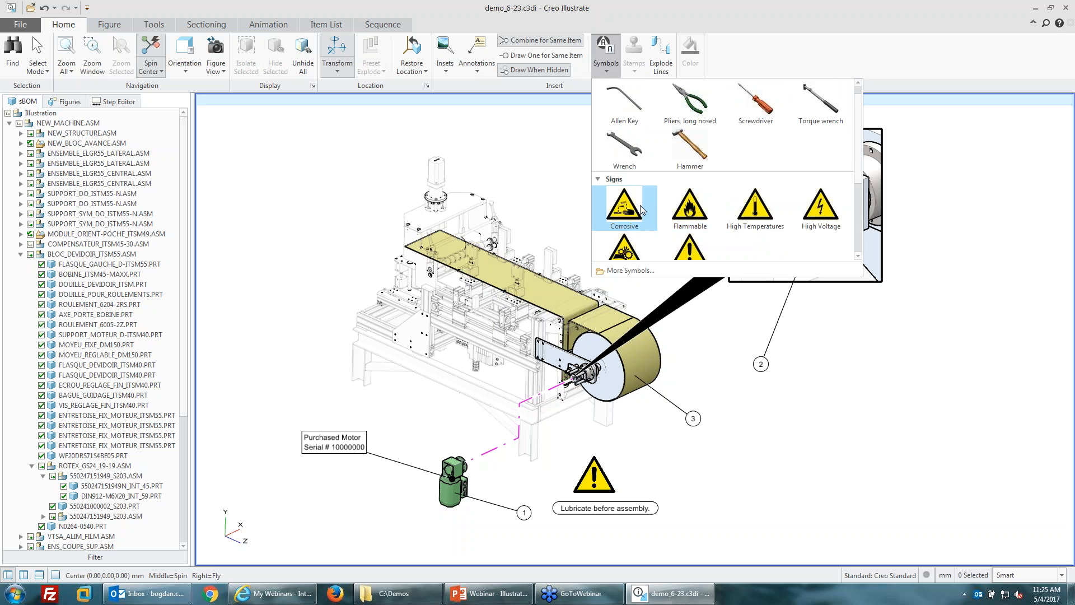
{"action": "scroll", "coordinate": [683, 210], "scroll_direction": "down", "scroll_amount": 3}
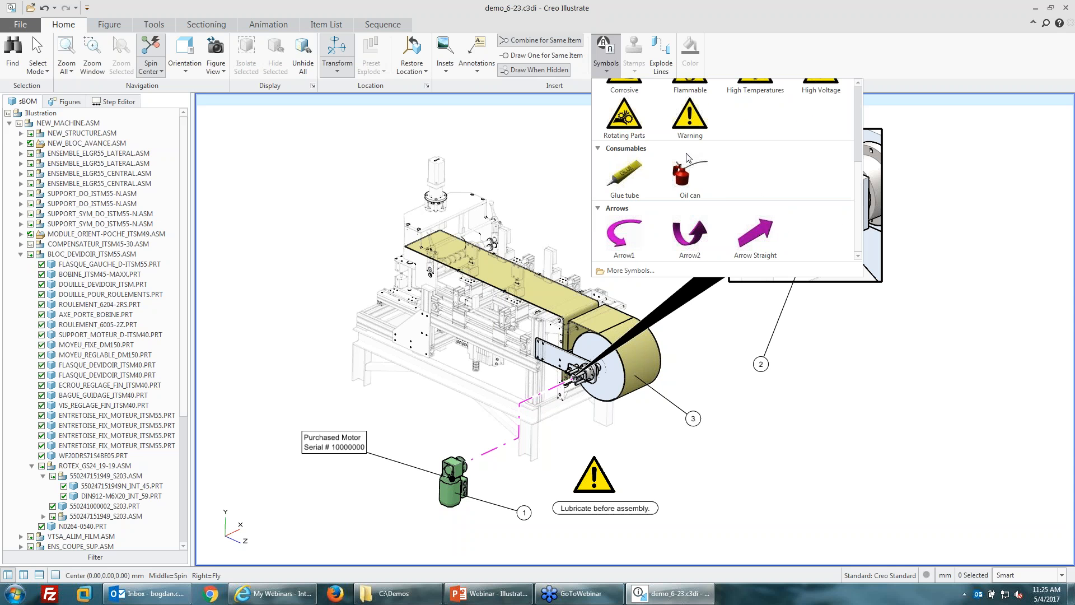
{"action": "left_click", "coordinate": [631, 183]}
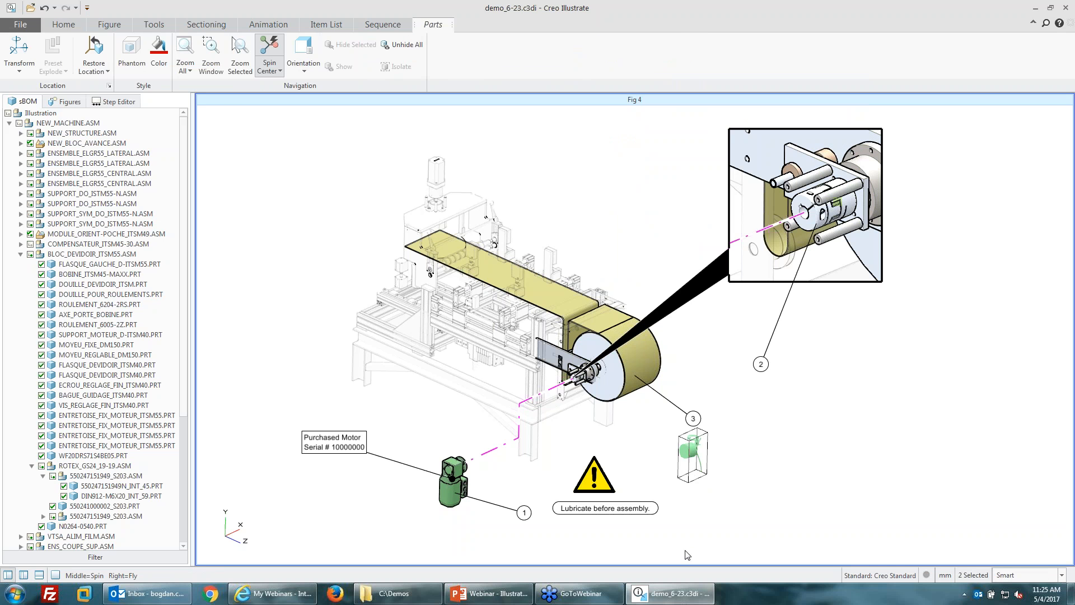
- Rotate the oil can onto a new orientation and move it beside the motor with its spout toward the explode line
{"action": "scroll", "coordinate": [689, 461], "scroll_direction": "up", "scroll_amount": 4}
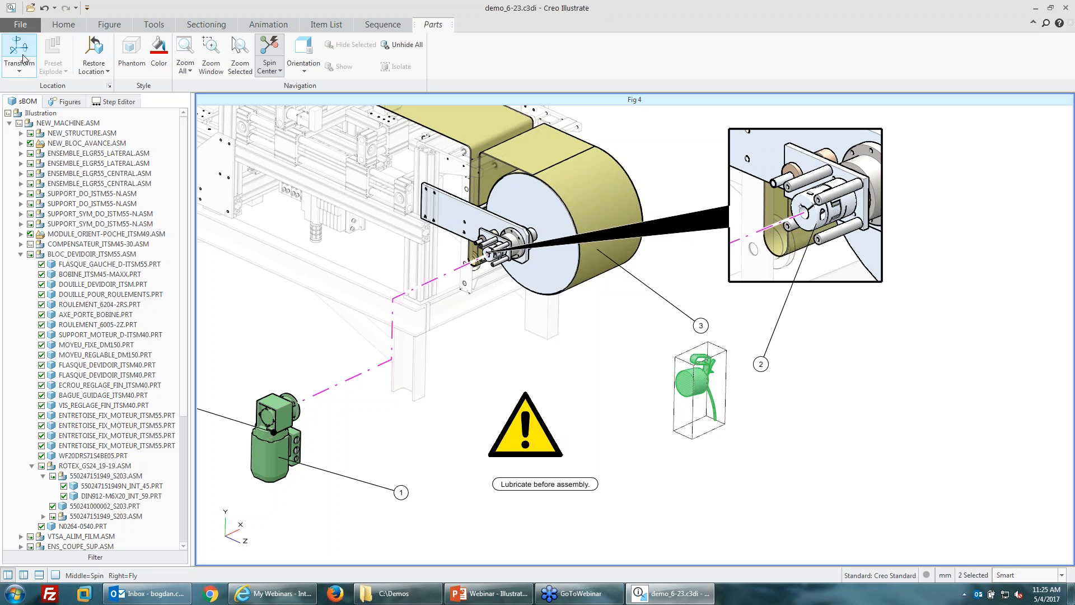
{"action": "left_click", "coordinate": [18, 51]}
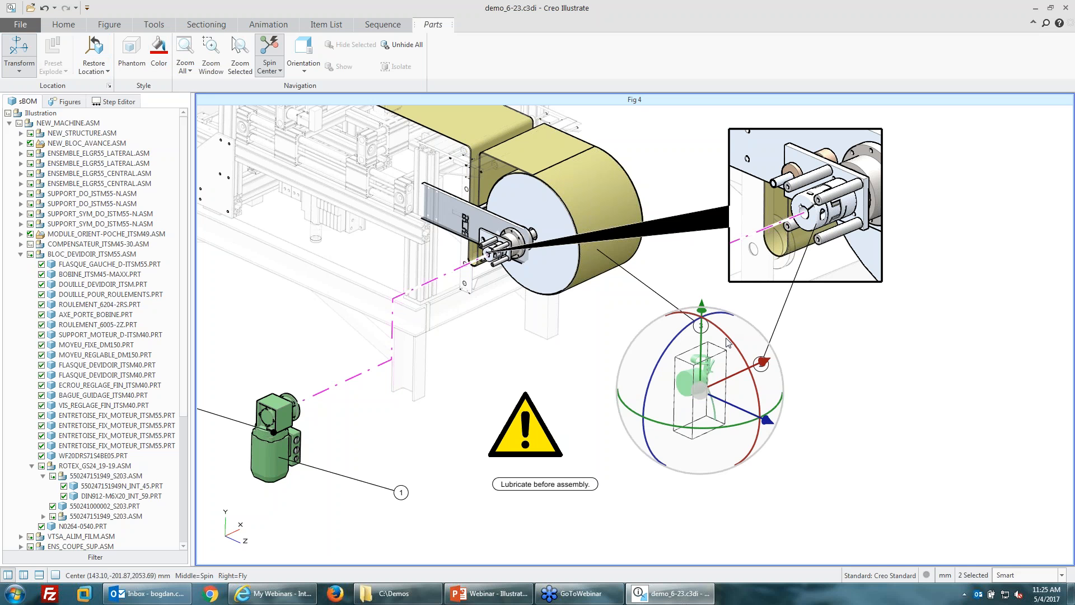
{"action": "left_click_drag", "start_coordinate": [732, 348], "coordinate": [761, 364]}
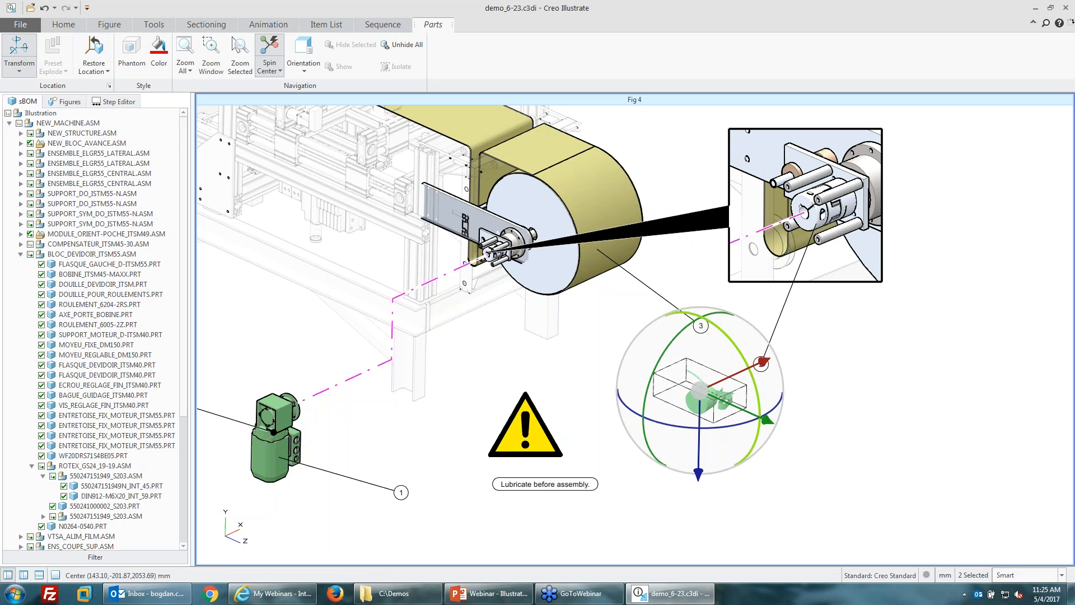
{"action": "left_click_drag", "start_coordinate": [699, 321], "coordinate": [638, 368]}
{"action": "left_click_drag", "start_coordinate": [700, 390], "coordinate": [352, 444]}
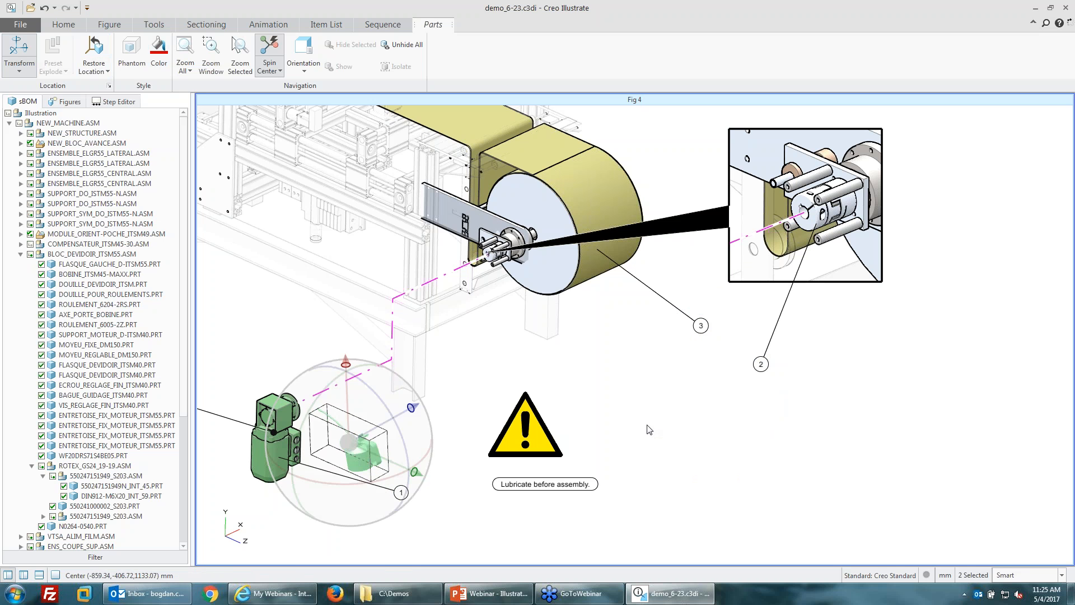
{"action": "left_click", "coordinate": [794, 459]}
{"action": "scroll", "coordinate": [795, 459], "scroll_direction": "down", "scroll_amount": 3}
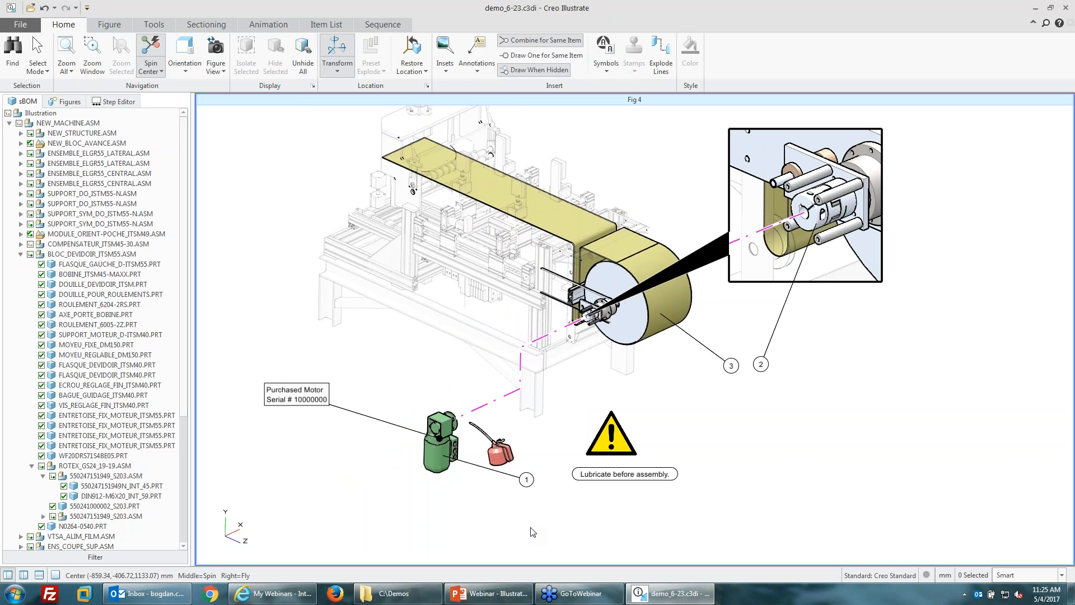
{"action": "scroll", "coordinate": [532, 532], "scroll_direction": "down", "scroll_amount": 2}
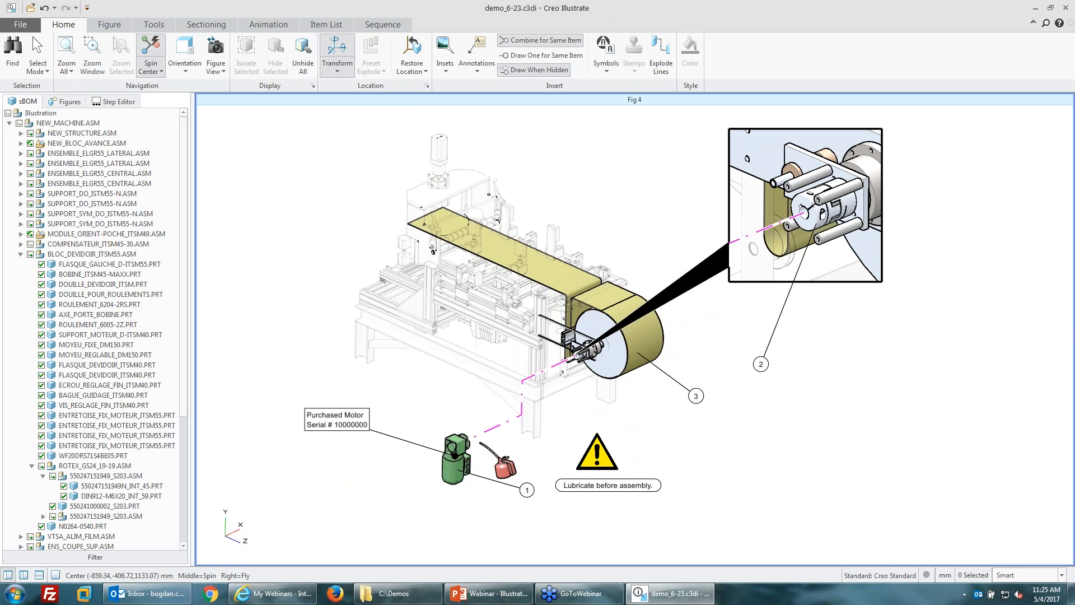
- Set the oil can's scale factor to 2 in its location properties
{"action": "left_click", "coordinate": [505, 469]}
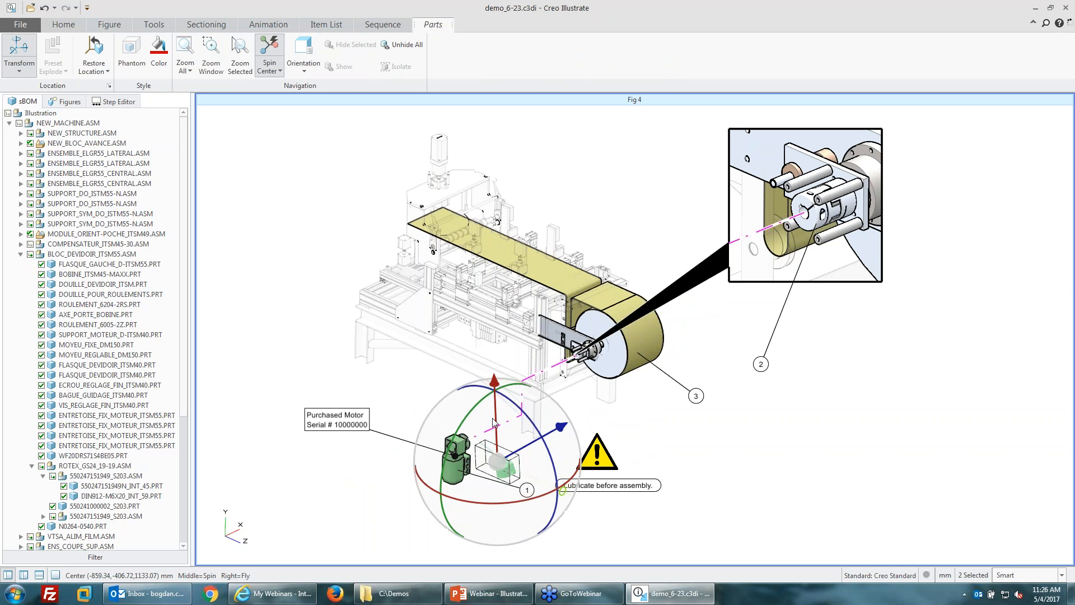
{"action": "left_click", "coordinate": [379, 513]}
{"action": "right_click", "coordinate": [511, 468]}
{"action": "left_click", "coordinate": [506, 470]}
{"action": "right_click", "coordinate": [504, 468]}
{"action": "left_click", "coordinate": [530, 461]}
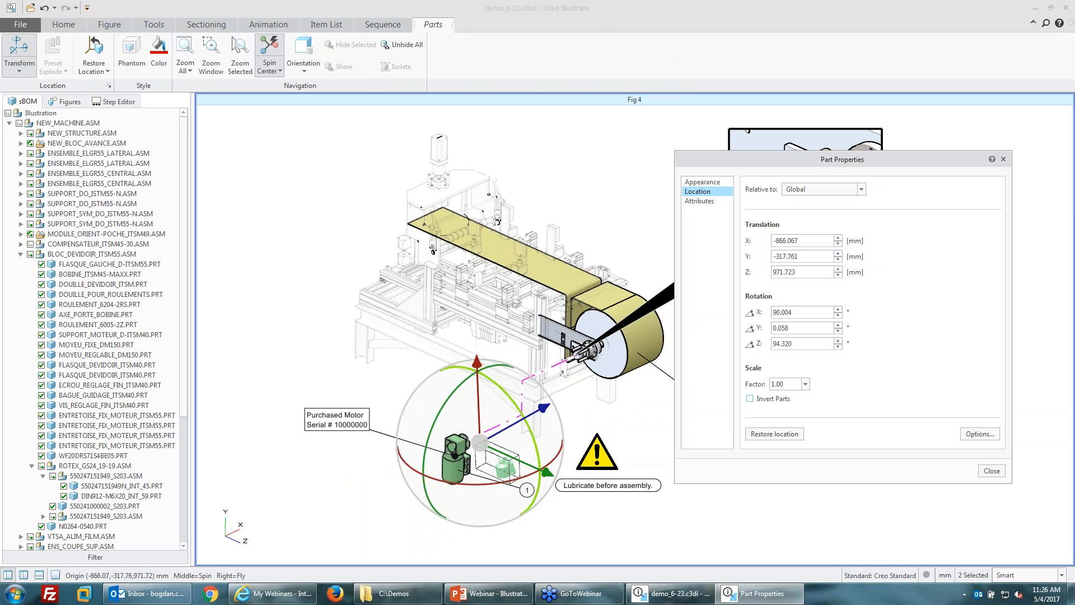
{"action": "double_click", "coordinate": [784, 384]}
{"action": "type", "text": "2"}
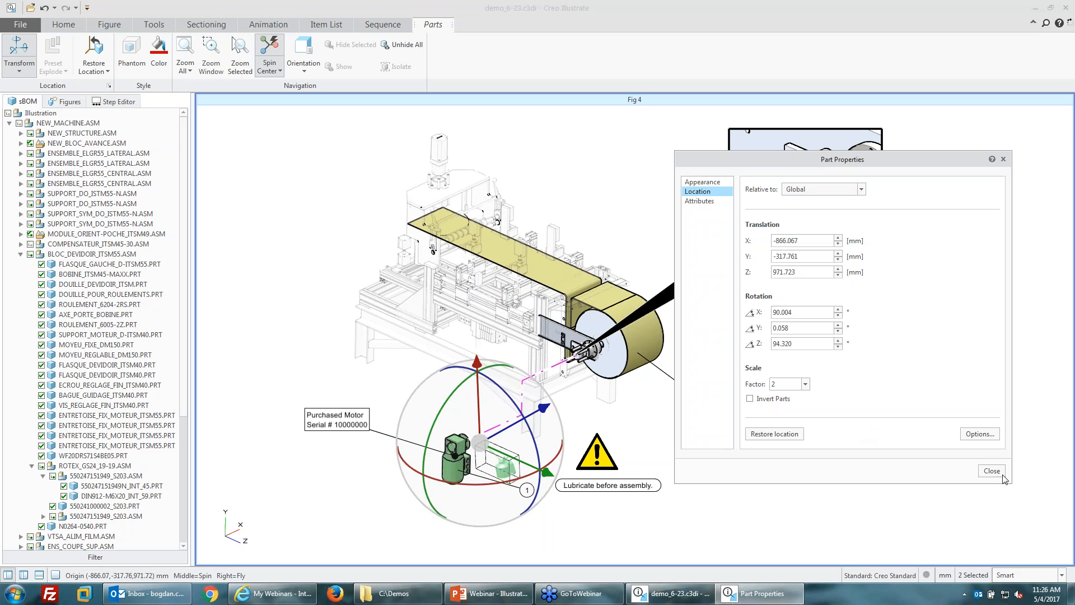
{"action": "key", "text": "Return"}
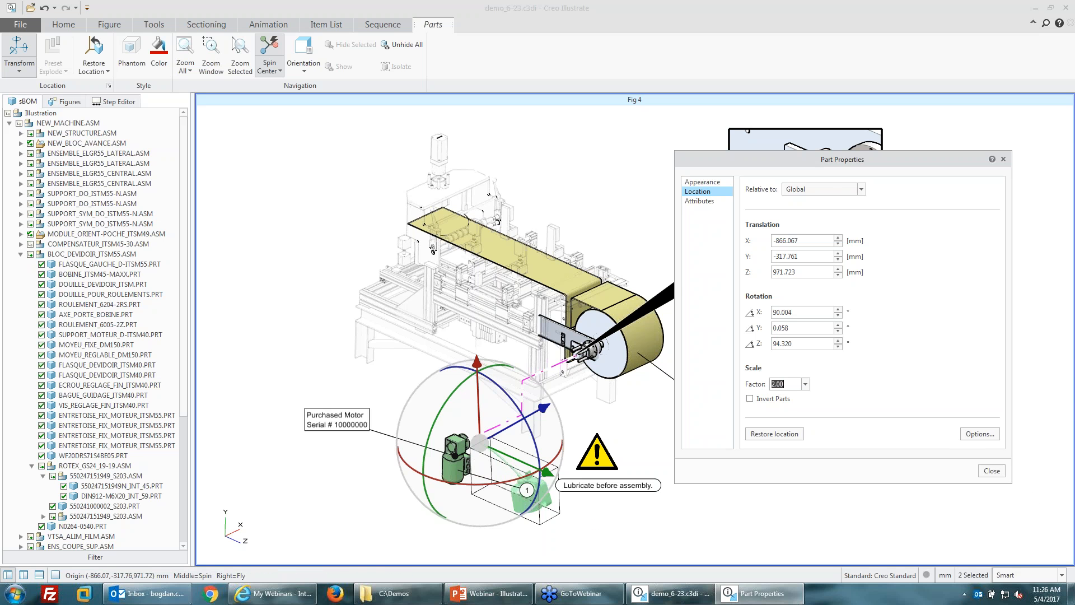
{"action": "left_click", "coordinate": [992, 470]}
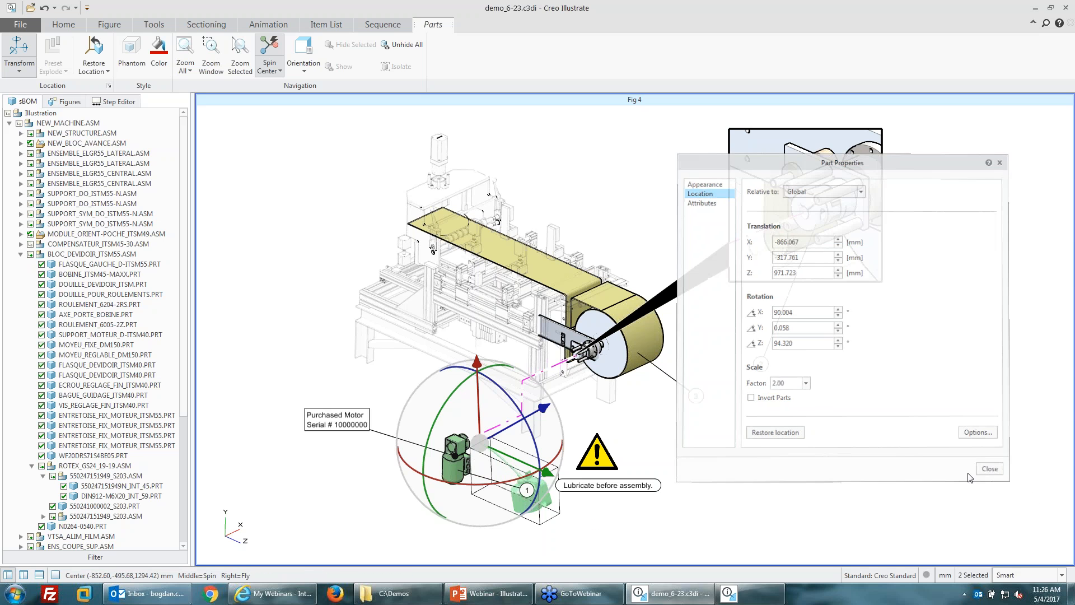
- Nudge the oil can away from the motor and move item callout 1 to the motor's left side
{"action": "left_click", "coordinate": [548, 512]}
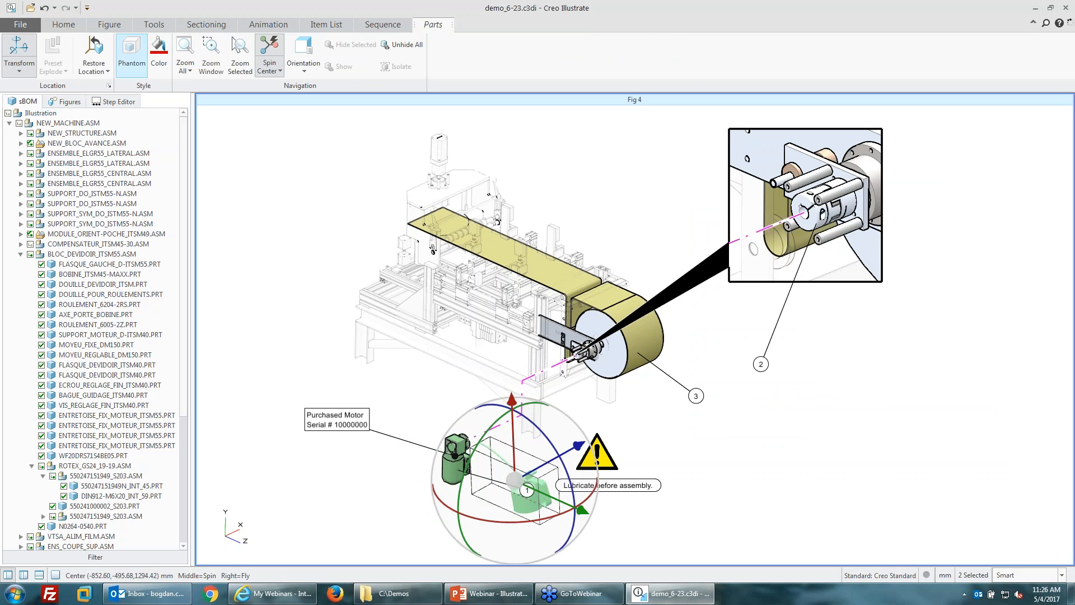
{"action": "left_click", "coordinate": [19, 49]}
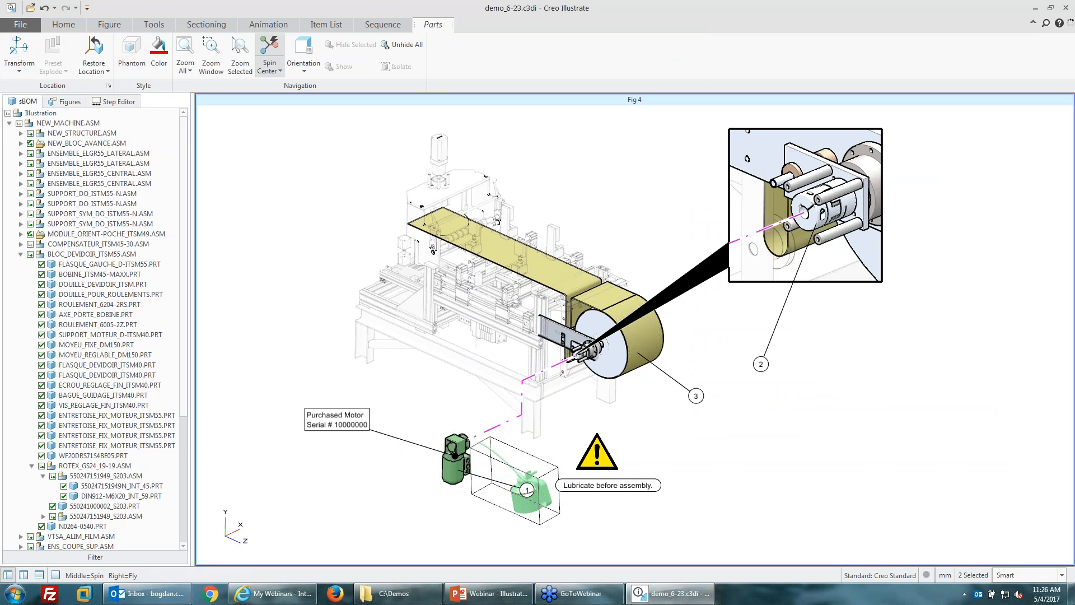
{"action": "left_click", "coordinate": [19, 49]}
{"action": "left_click_drag", "start_coordinate": [519, 480], "coordinate": [384, 487]}
{"action": "key", "text": "Escape"}
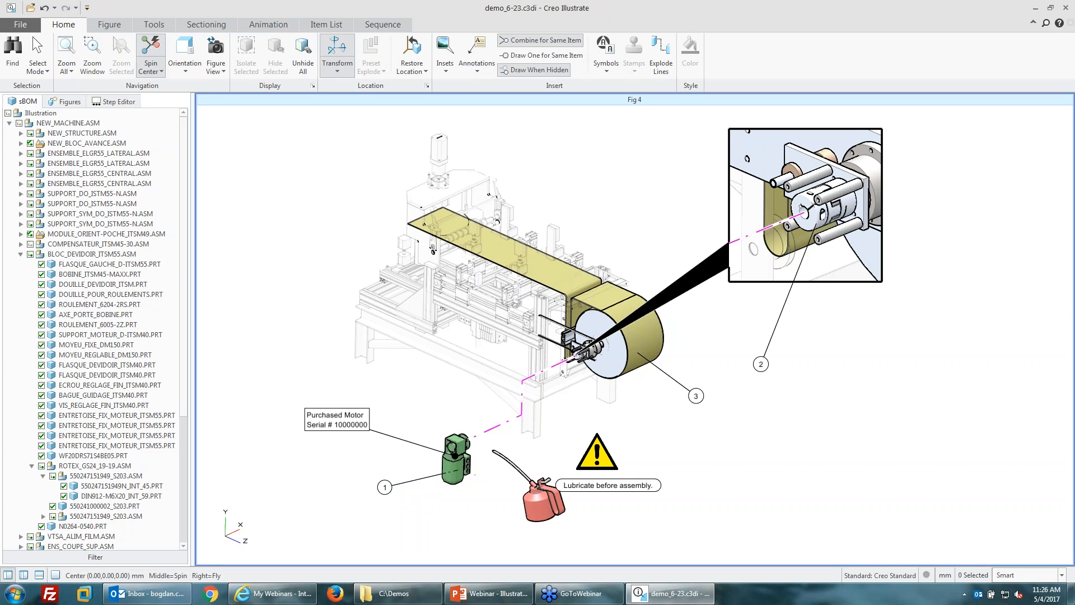
- Shift the enlarged oil can slightly closer to the motor so it sits clear of the warning symbol
{"action": "left_click", "coordinate": [465, 499]}
{"action": "left_click", "coordinate": [535, 497]}
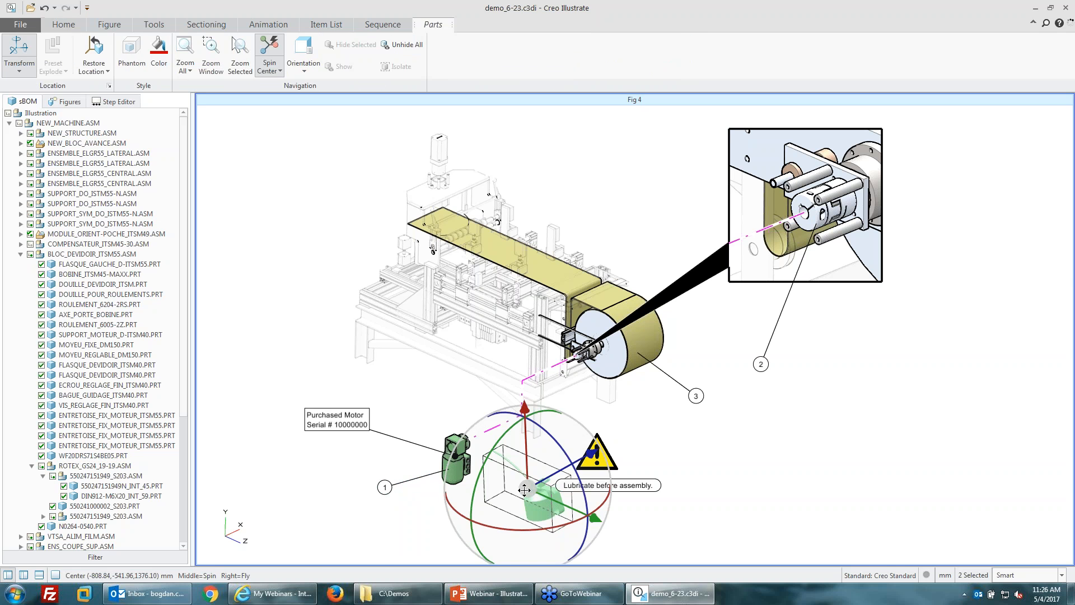
{"action": "left_click", "coordinate": [424, 493]}
- Save the adjusted view as Fig 4's figure view and show the list of figures
{"action": "scroll", "coordinate": [424, 492], "scroll_direction": "down", "scroll_amount": 1}
{"action": "scroll", "coordinate": [424, 492], "scroll_direction": "up", "scroll_amount": 2}
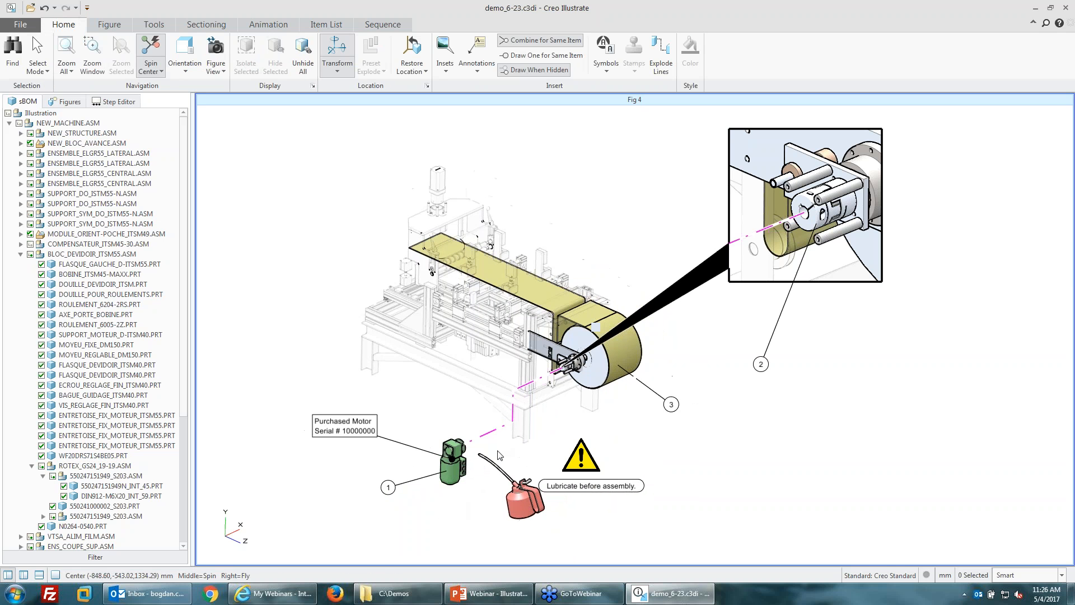
{"action": "left_click", "coordinate": [216, 62]}
{"action": "left_click", "coordinate": [234, 97]}
{"action": "left_click", "coordinate": [76, 101]}
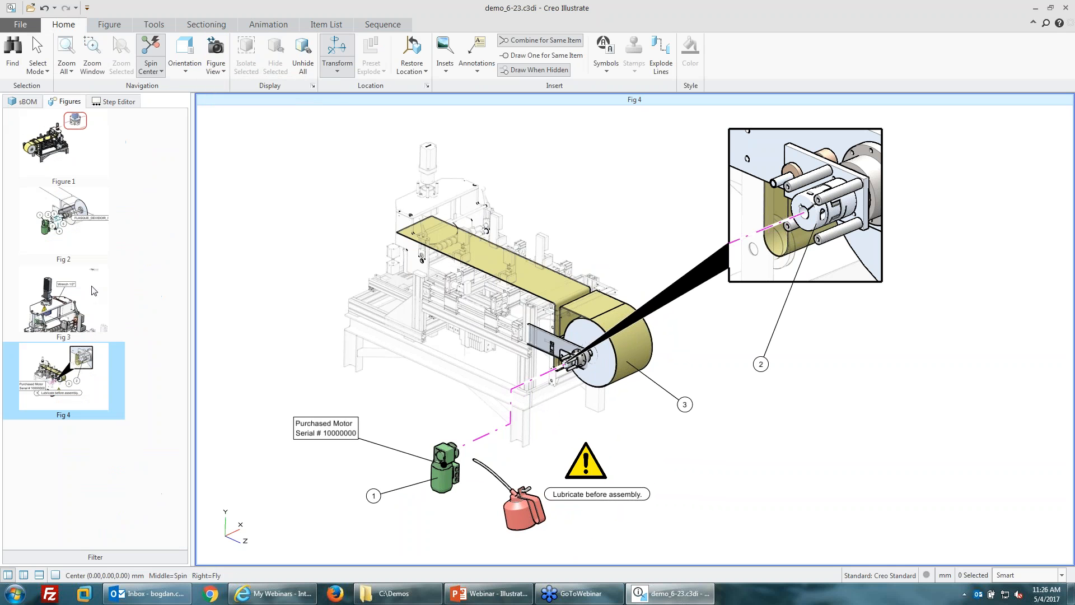
- Show Fig 3 with its wrench annotation for comparison and return to Fig 4
{"action": "left_click", "coordinate": [42, 303]}
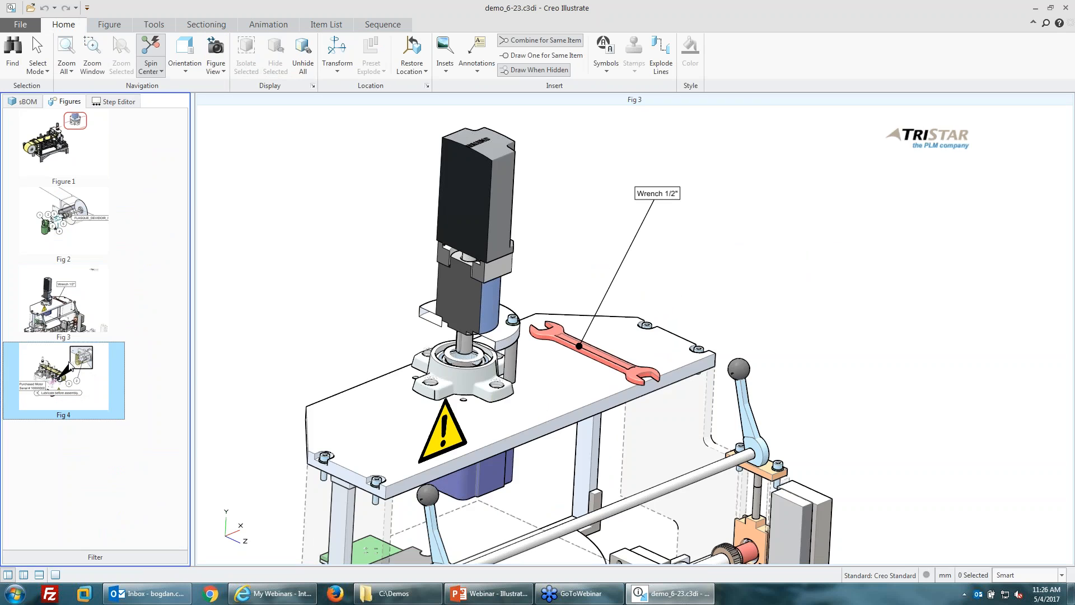
{"action": "left_click", "coordinate": [70, 365]}
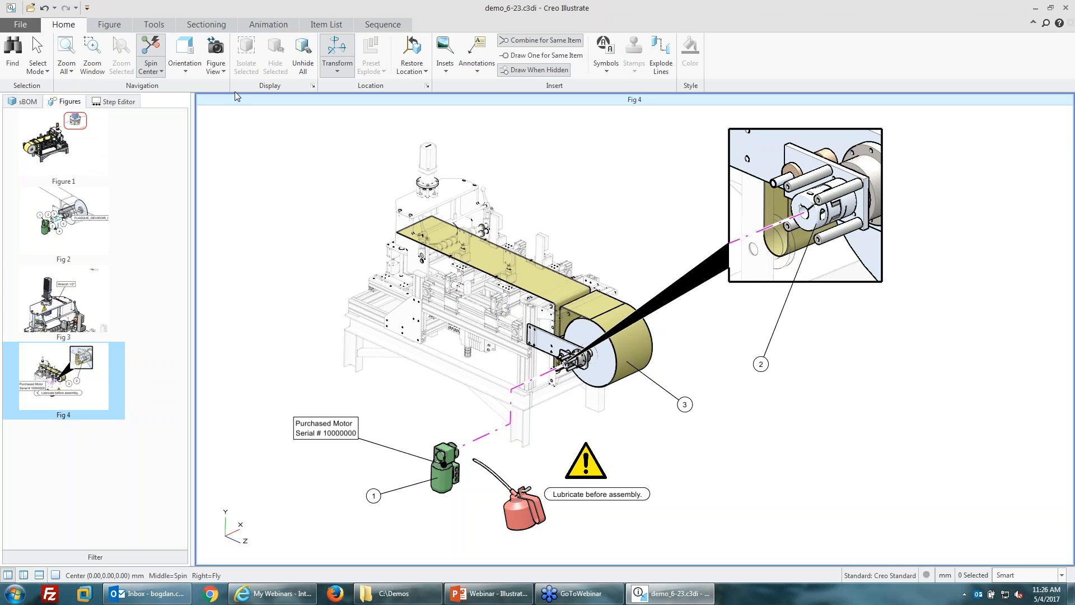
- Save the demo_6-23 illustration and start a new, empty illustration
{"action": "left_click", "coordinate": [20, 25]}
{"action": "left_click", "coordinate": [31, 87]}
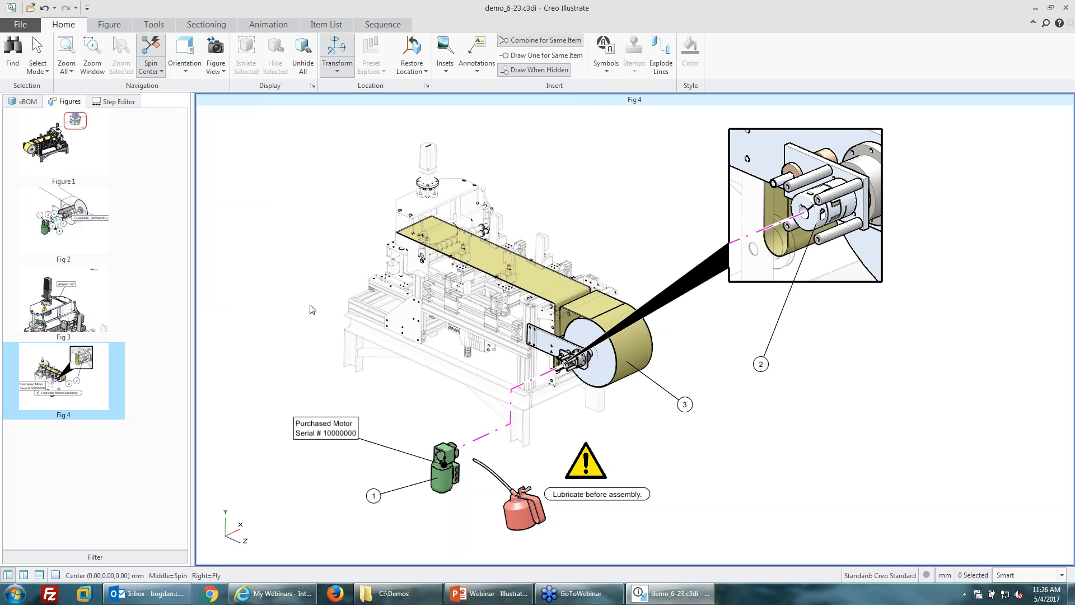
{"action": "left_click", "coordinate": [20, 24]}
{"action": "left_click", "coordinate": [31, 47]}
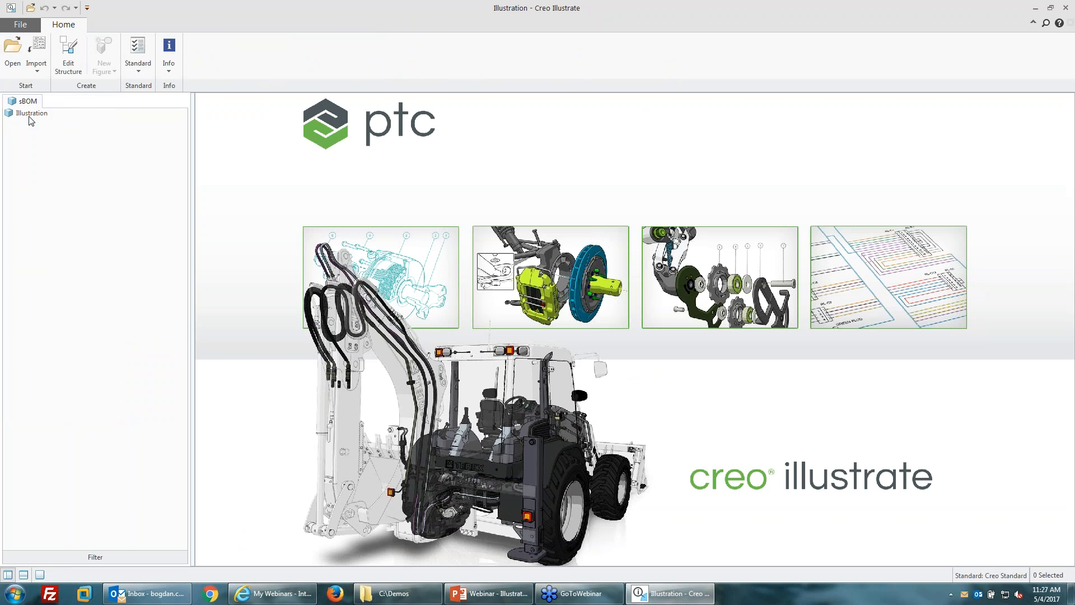
- Start a linked import and browse to the folder C:\Demos\CAD\_Illustrate
{"action": "left_click", "coordinate": [41, 52]}
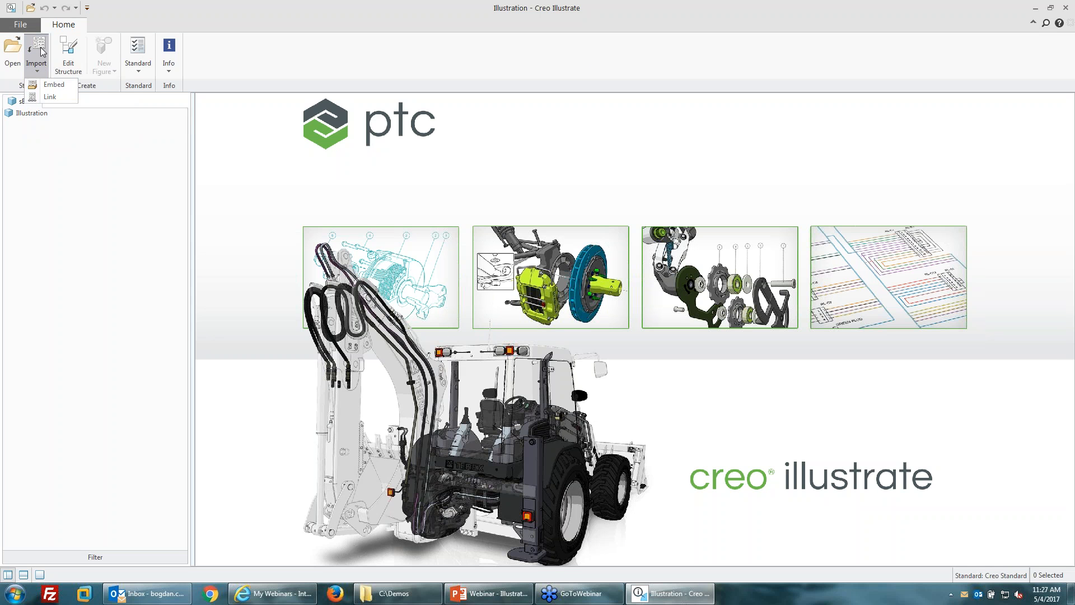
{"action": "left_click", "coordinate": [50, 98]}
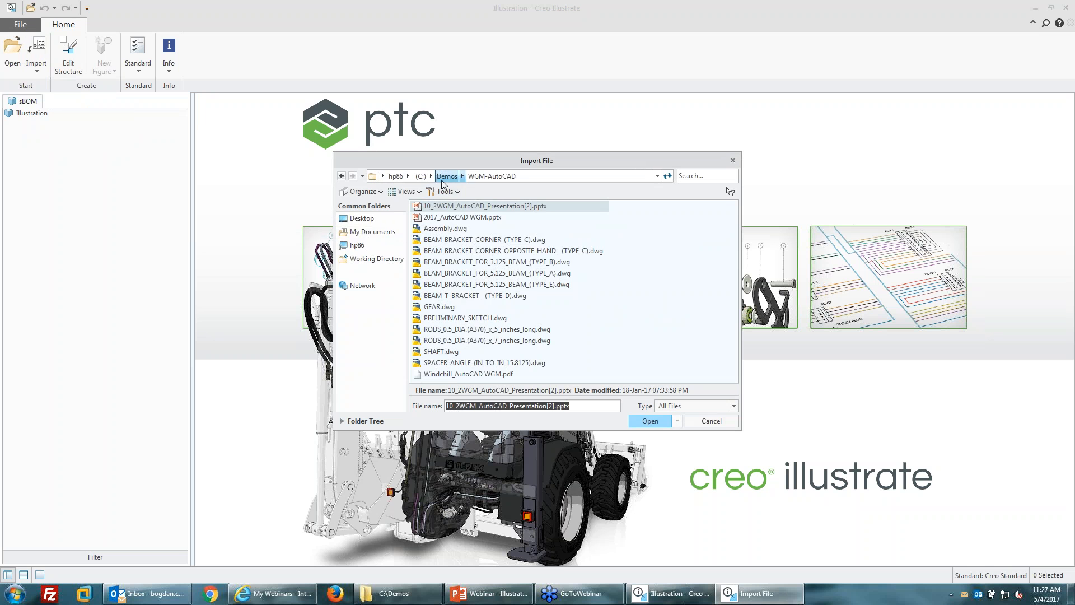
{"action": "left_click", "coordinate": [420, 177]}
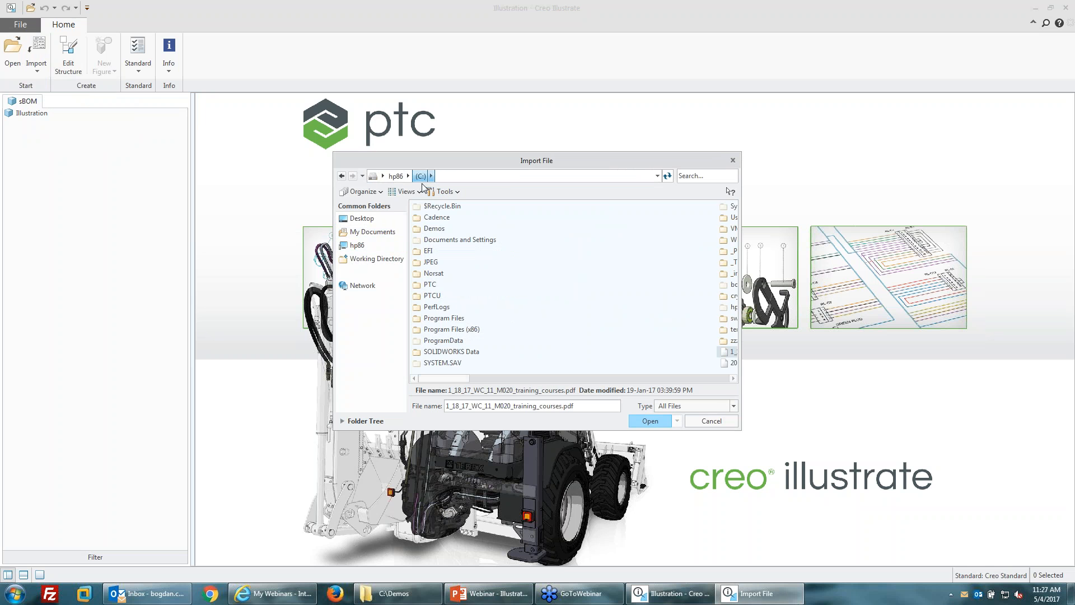
{"action": "double_click", "coordinate": [440, 229]}
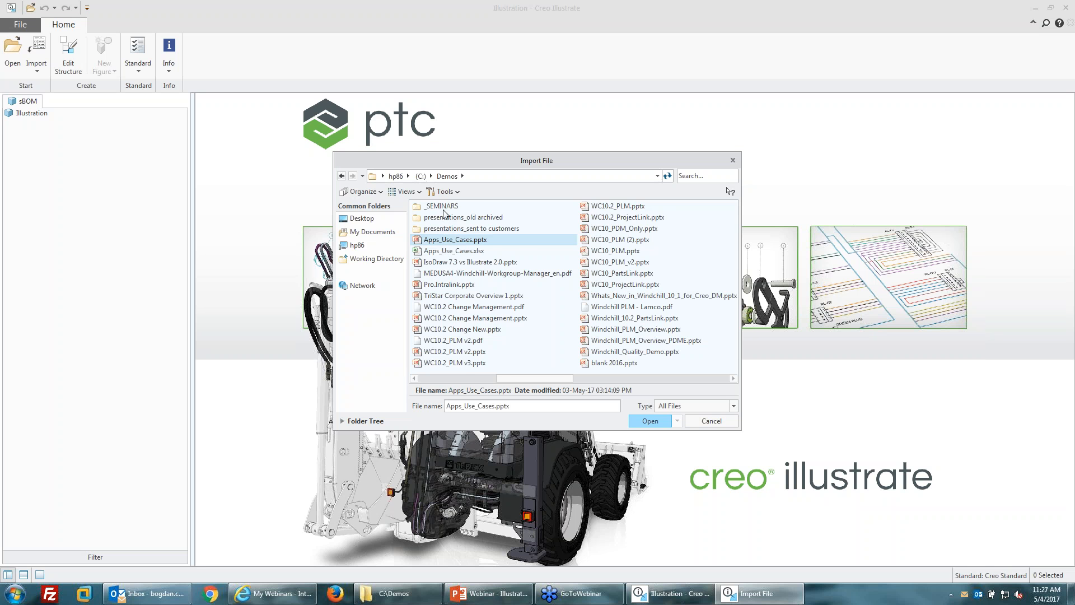
{"action": "left_click", "coordinate": [453, 379]}
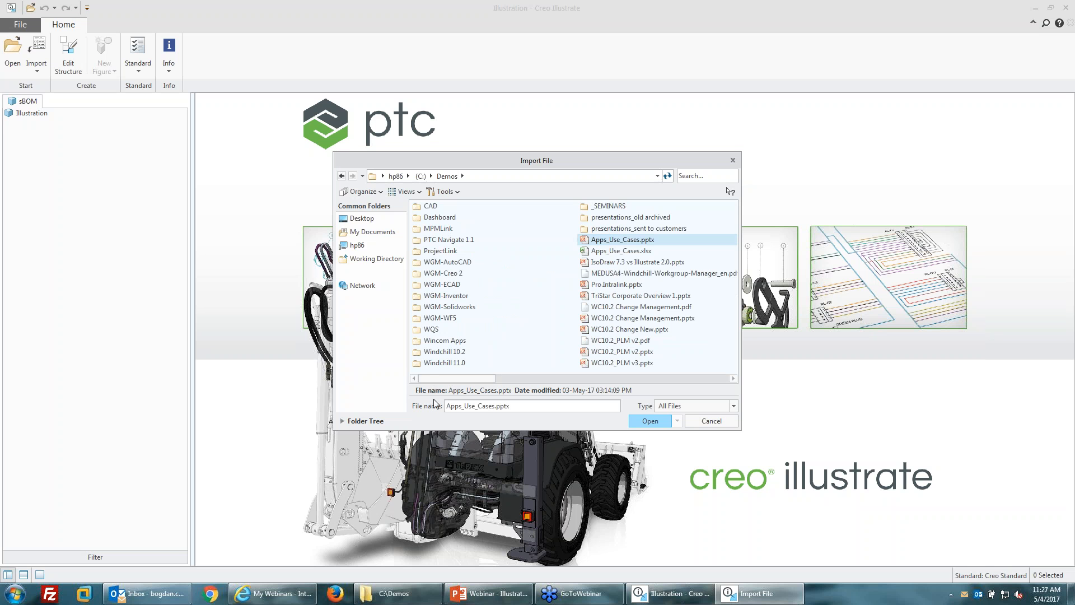
{"action": "double_click", "coordinate": [432, 212]}
{"action": "double_click", "coordinate": [436, 228]}
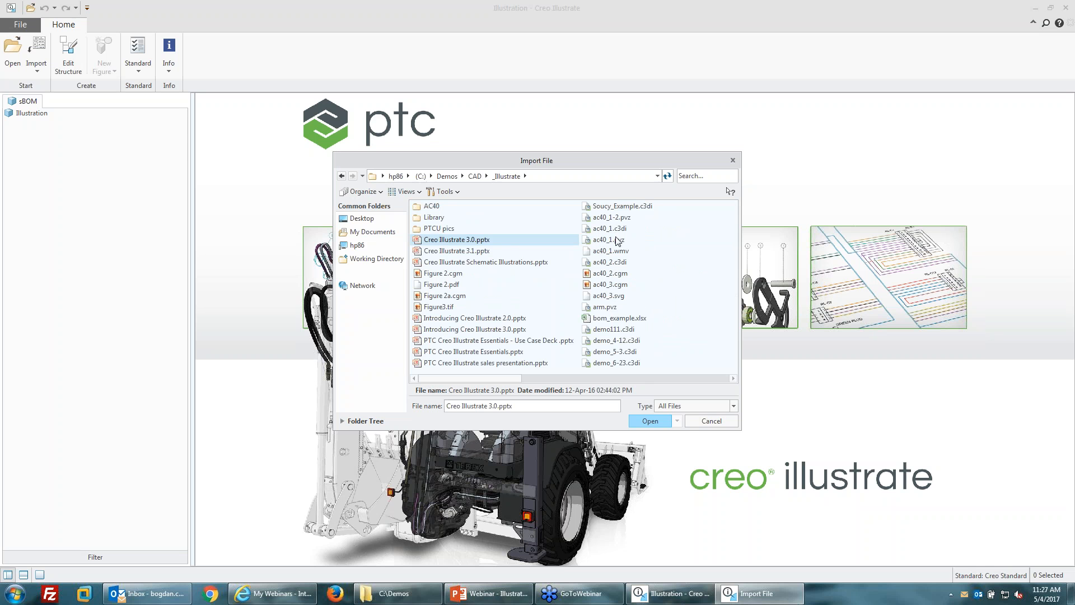
- Review the importable file types and open new_machine.pvz as the file to link
{"action": "left_click", "coordinate": [659, 407]}
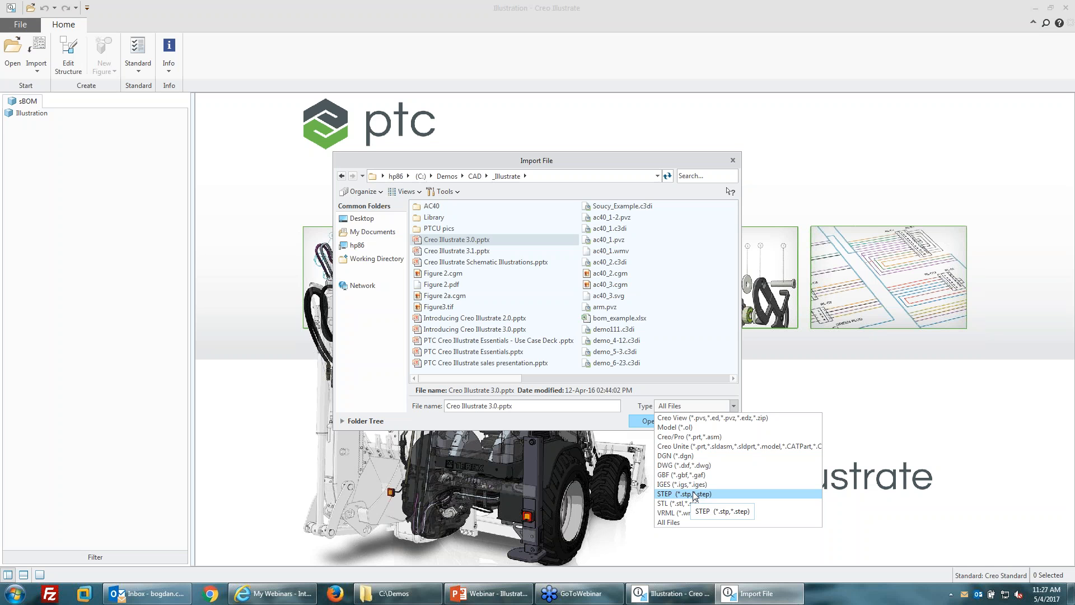
{"action": "left_click", "coordinate": [612, 320]}
{"action": "left_click", "coordinate": [622, 381]}
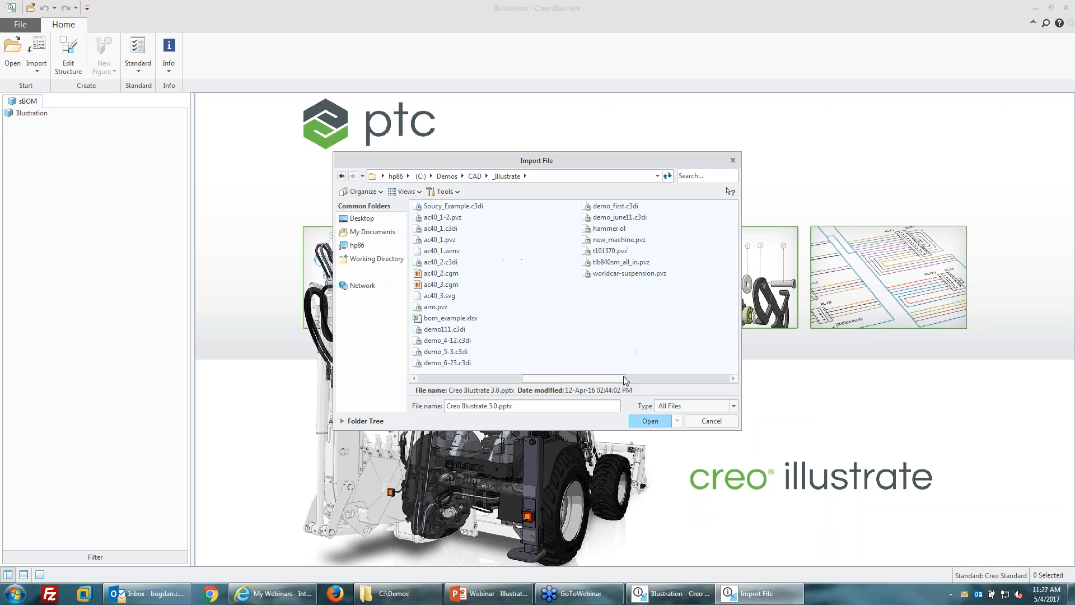
{"action": "left_click", "coordinate": [627, 242]}
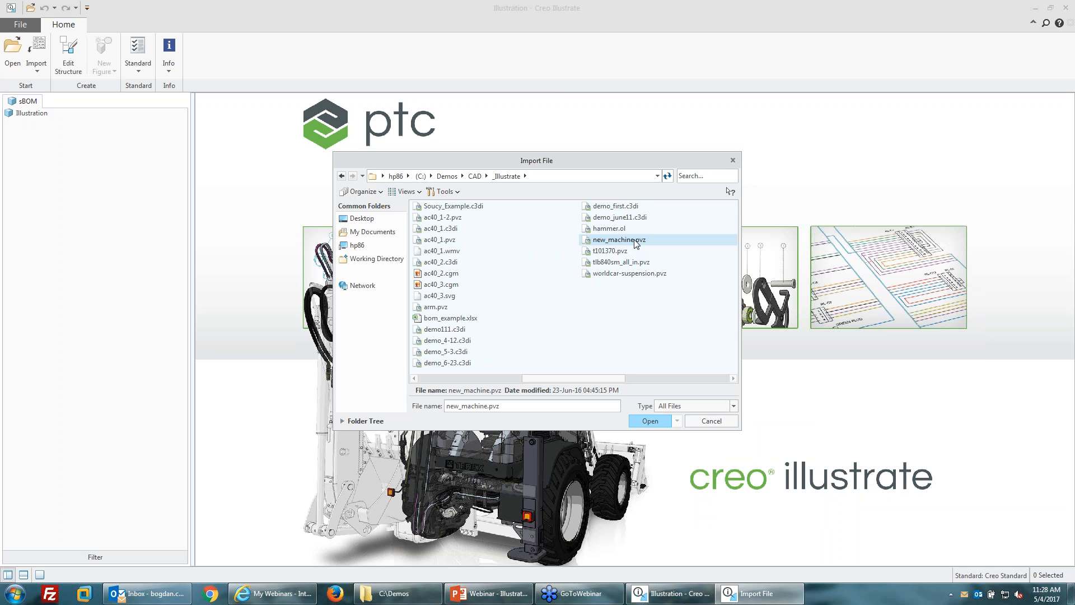
{"action": "left_click", "coordinate": [649, 421]}
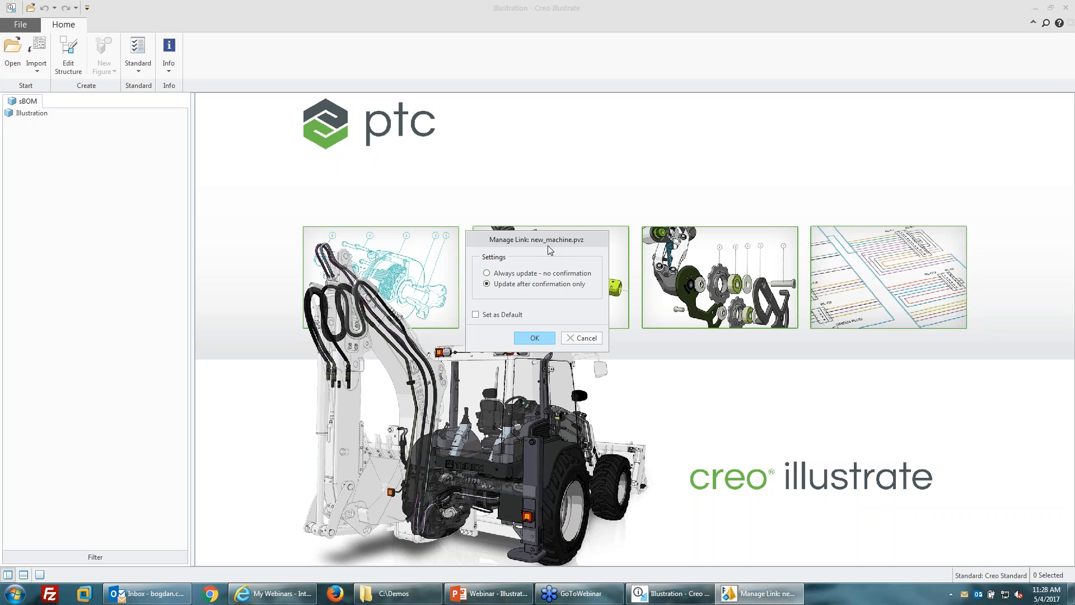
- Accept the link settings for new_machine.pvz with Update after confirmation only
{"action": "left_click_drag", "start_coordinate": [539, 241], "coordinate": [556, 151]}
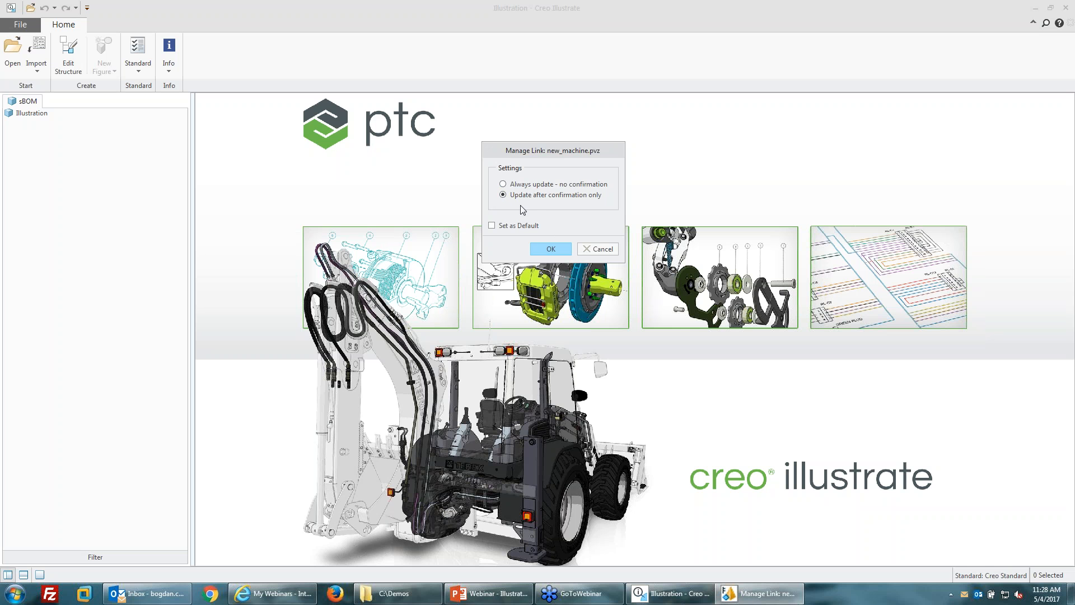
{"action": "left_click_drag", "start_coordinate": [556, 147], "coordinate": [557, 131]}
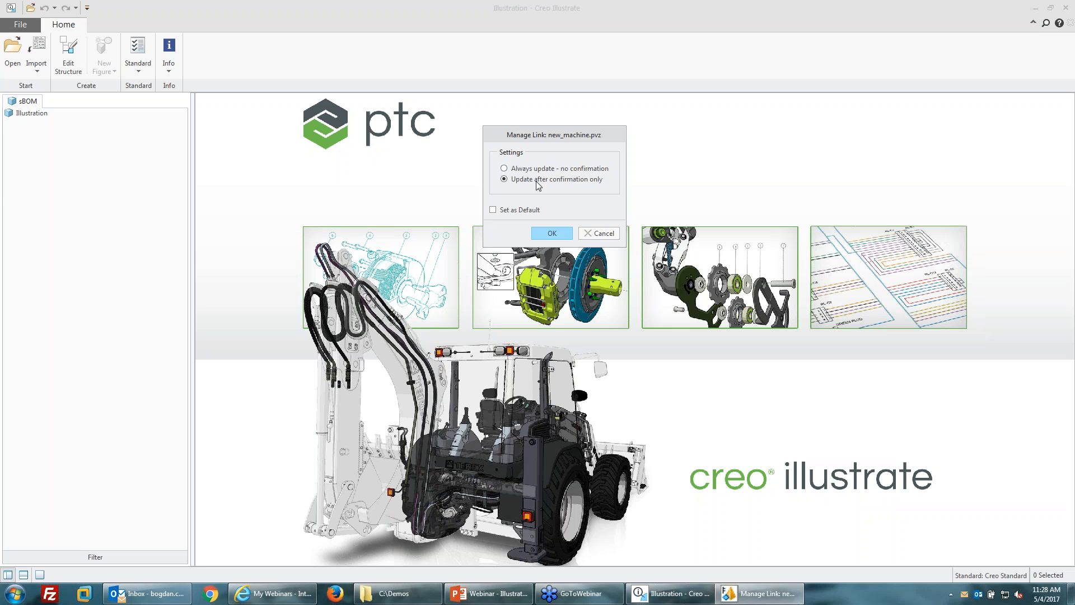
{"action": "left_click", "coordinate": [552, 234]}
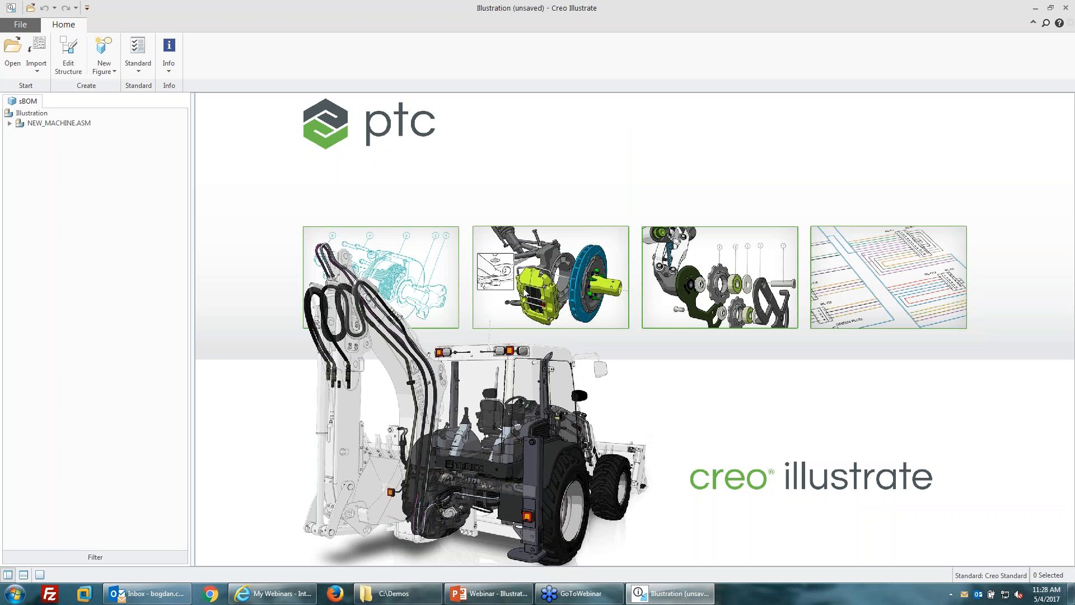
- Expand NEW_MACHINE.ASM in the sBOM and look over its subassemblies and parts down to the last one
{"action": "left_click", "coordinate": [53, 123]}
{"action": "left_click", "coordinate": [9, 123]}
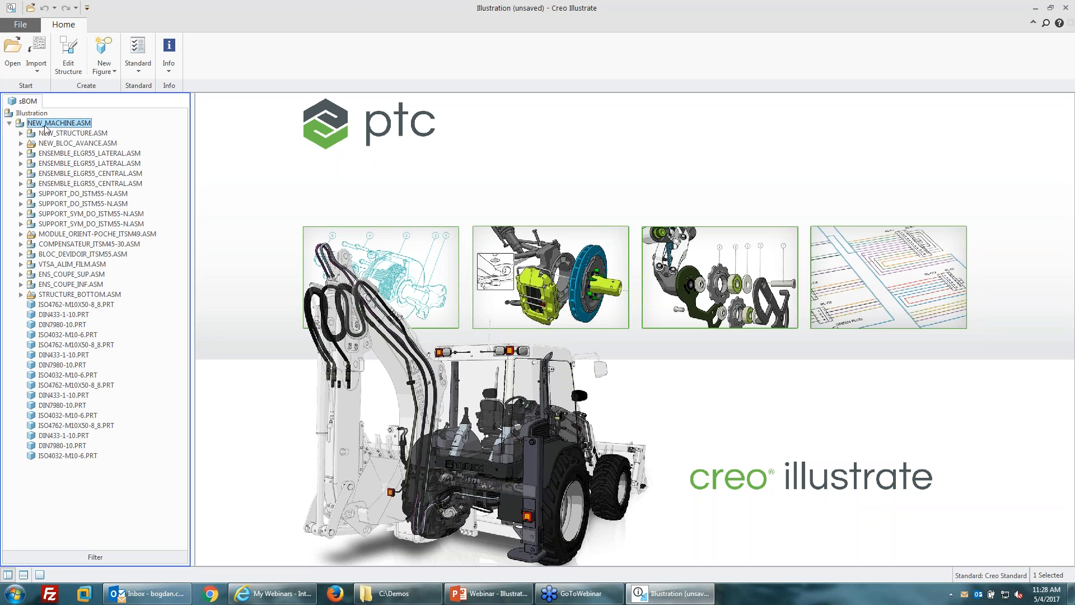
{"action": "left_click", "coordinate": [59, 460]}
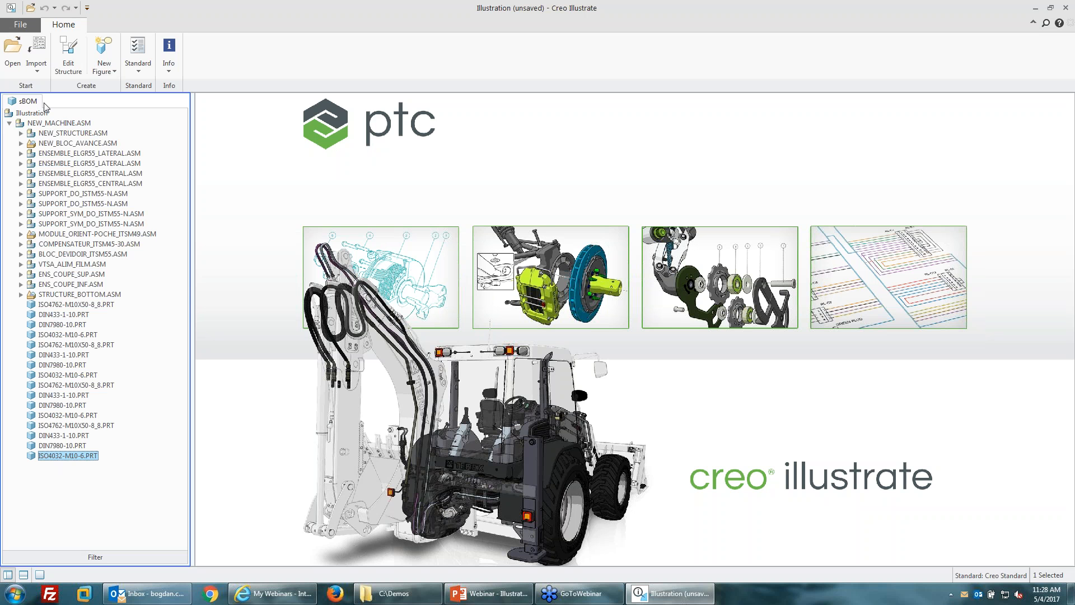
{"action": "left_click", "coordinate": [51, 124]}
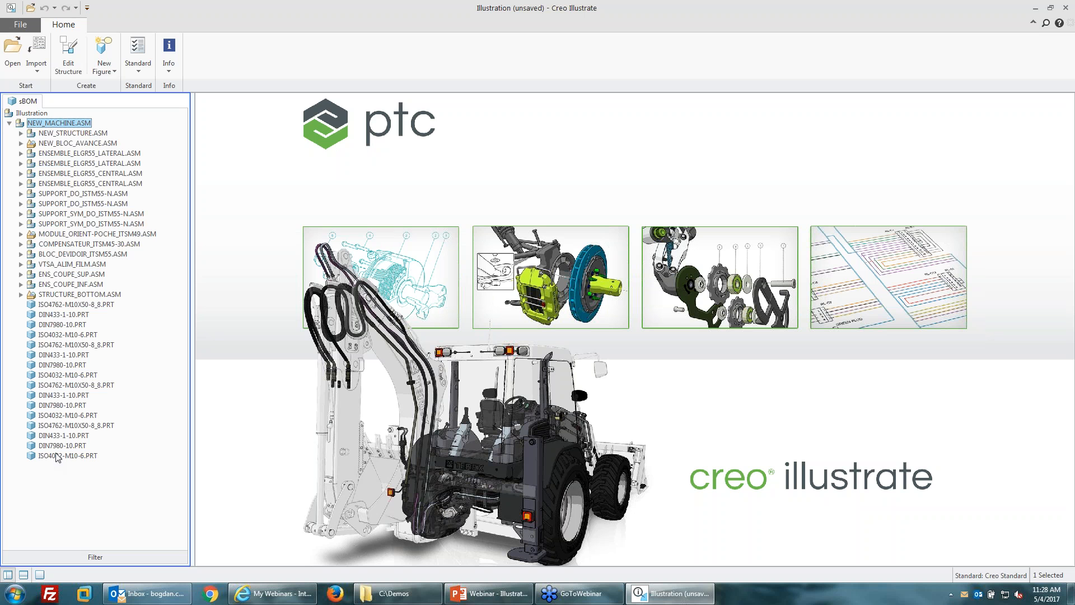
- Enter structure editing and display the complete NEW_MACHINE.ASM from the eBOM in the graphics area
{"action": "left_click", "coordinate": [67, 50]}
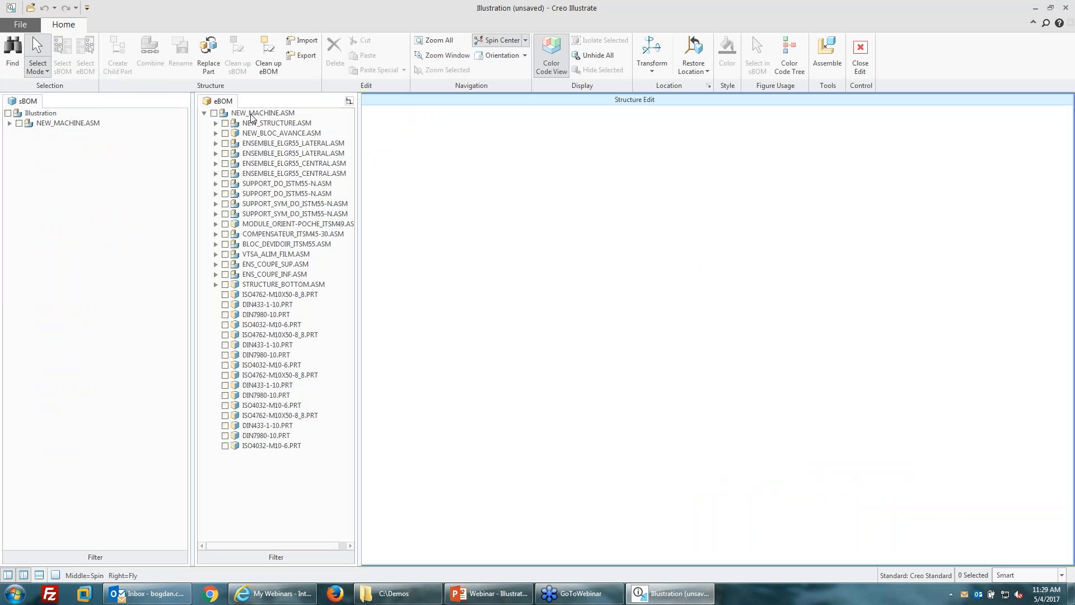
{"action": "left_click", "coordinate": [214, 113]}
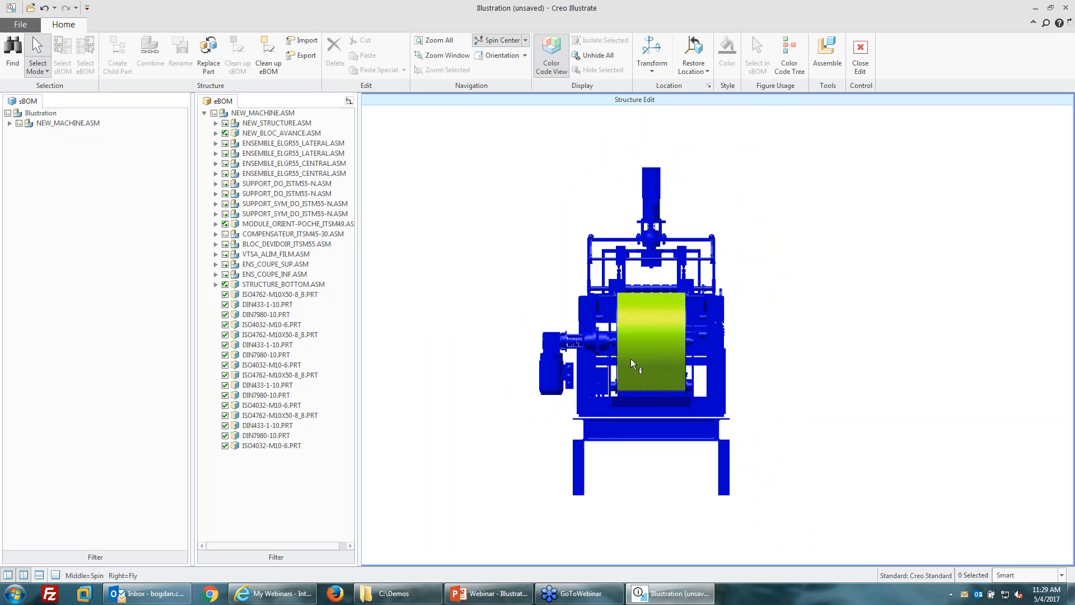
{"action": "middle_click_drag", "start_coordinate": [630, 359], "coordinate": [734, 361]}
{"action": "scroll", "coordinate": [812, 448], "scroll_direction": "up", "scroll_amount": 2}
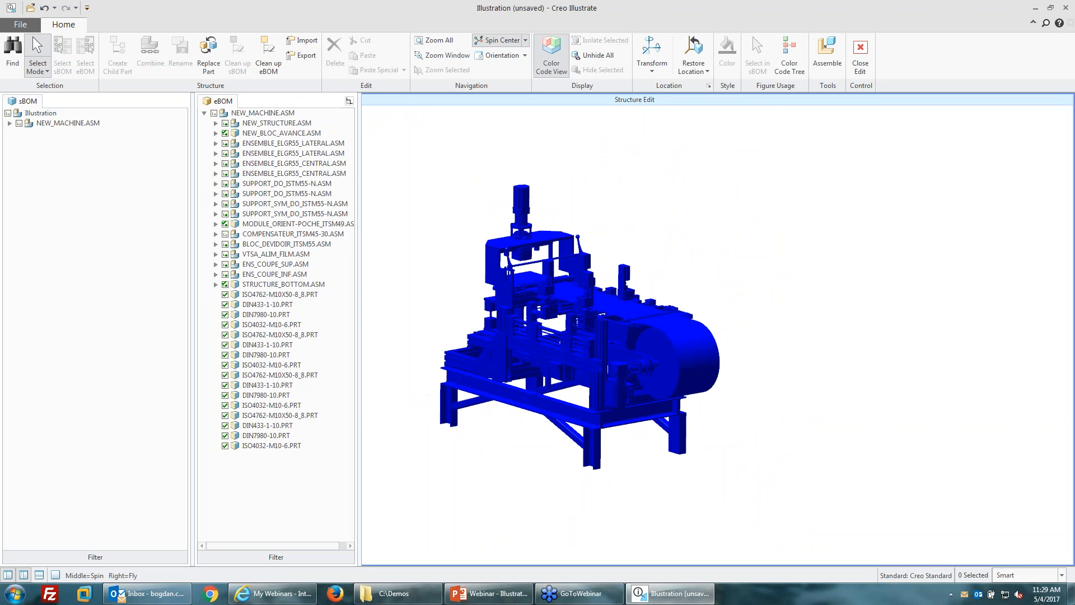
{"action": "left_click", "coordinate": [223, 103]}
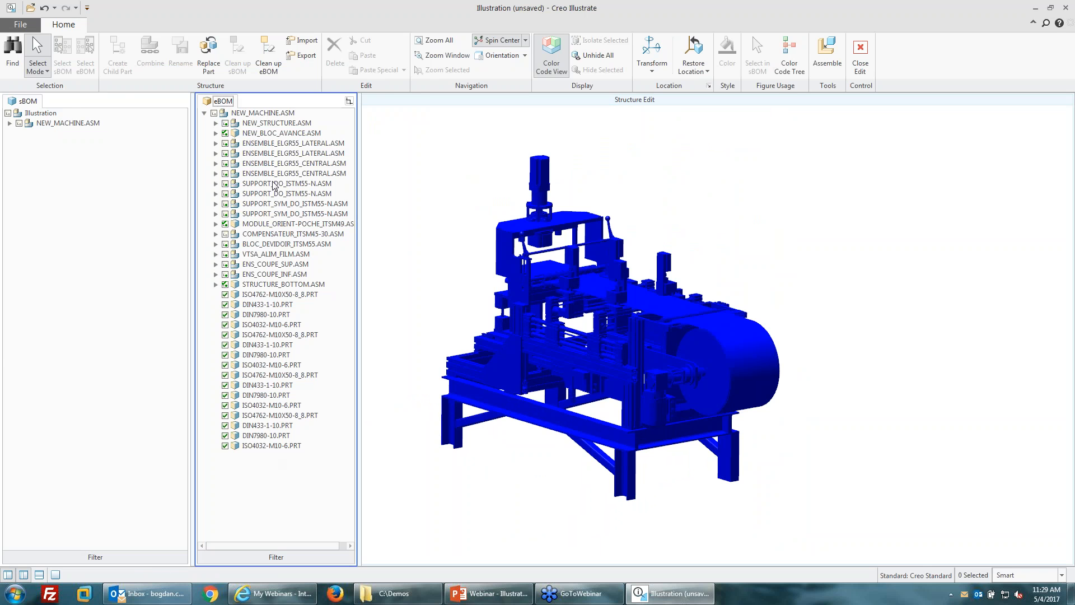
- Delete NEW_MACHINE.ASM and all its children from the sBOM
{"action": "double_click", "coordinate": [56, 124]}
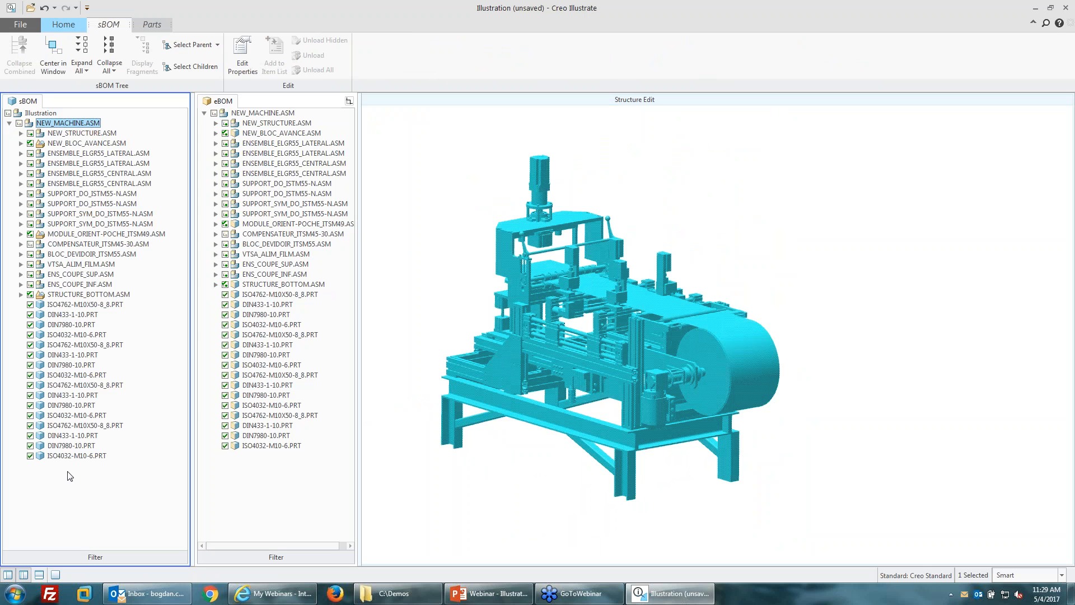
{"action": "right_click", "coordinate": [70, 124]}
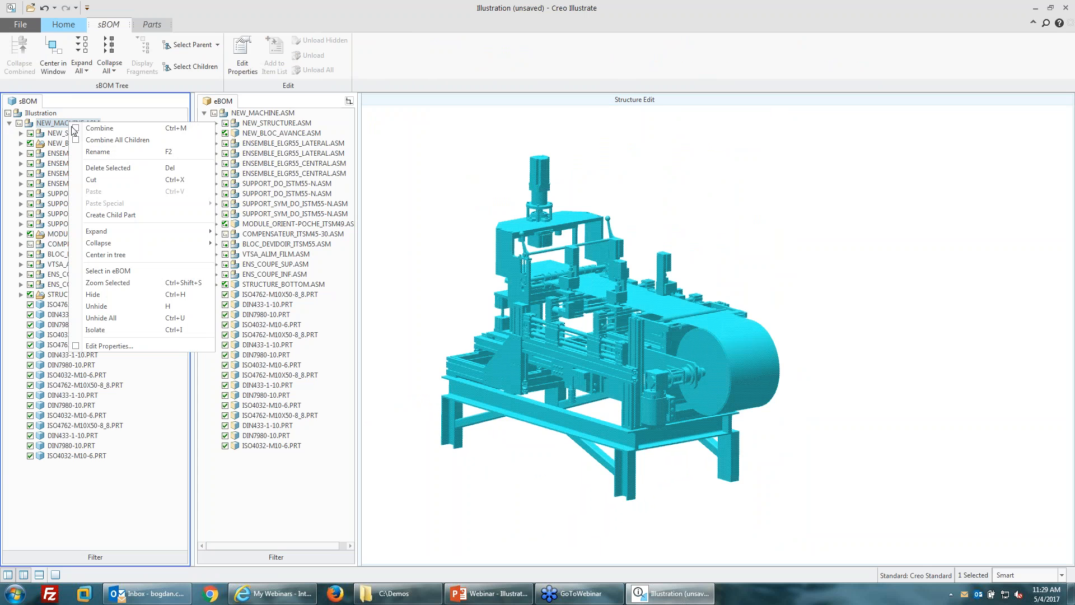
{"action": "left_click", "coordinate": [108, 168]}
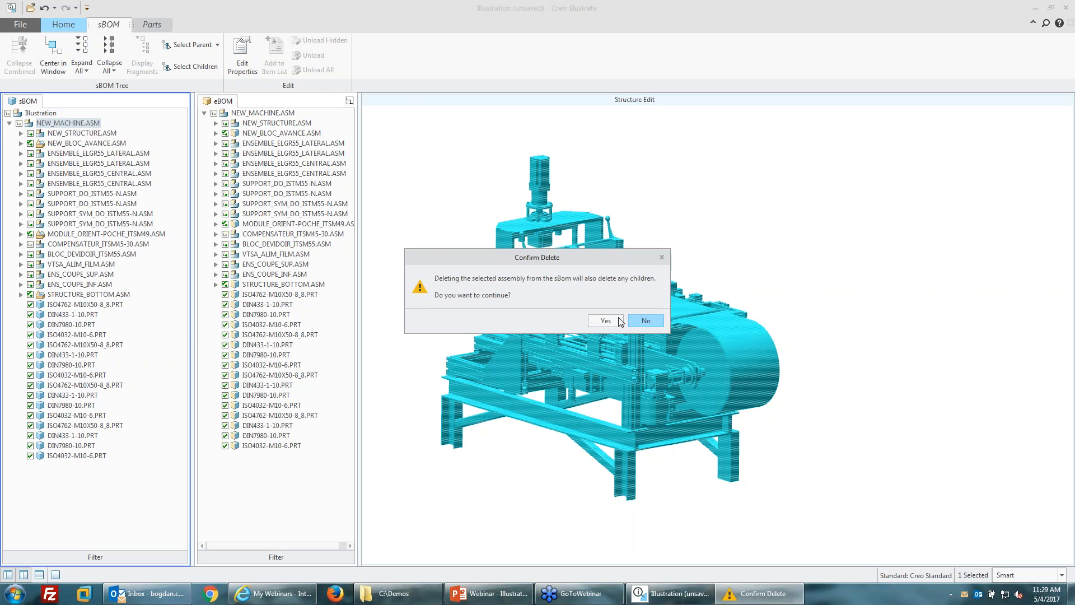
{"action": "left_click", "coordinate": [607, 320]}
- Add STRUCTURE_BOTTOM.ASM from the eBOM to the top-level Illustration node of the sBOM
{"action": "left_click", "coordinate": [261, 114]}
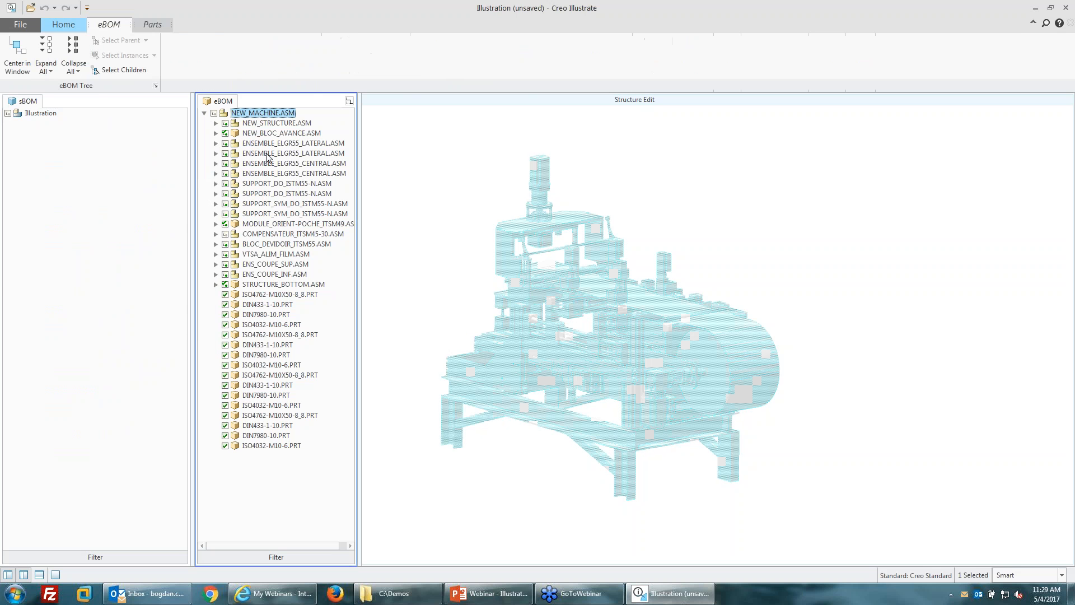
{"action": "left_click", "coordinate": [396, 156]}
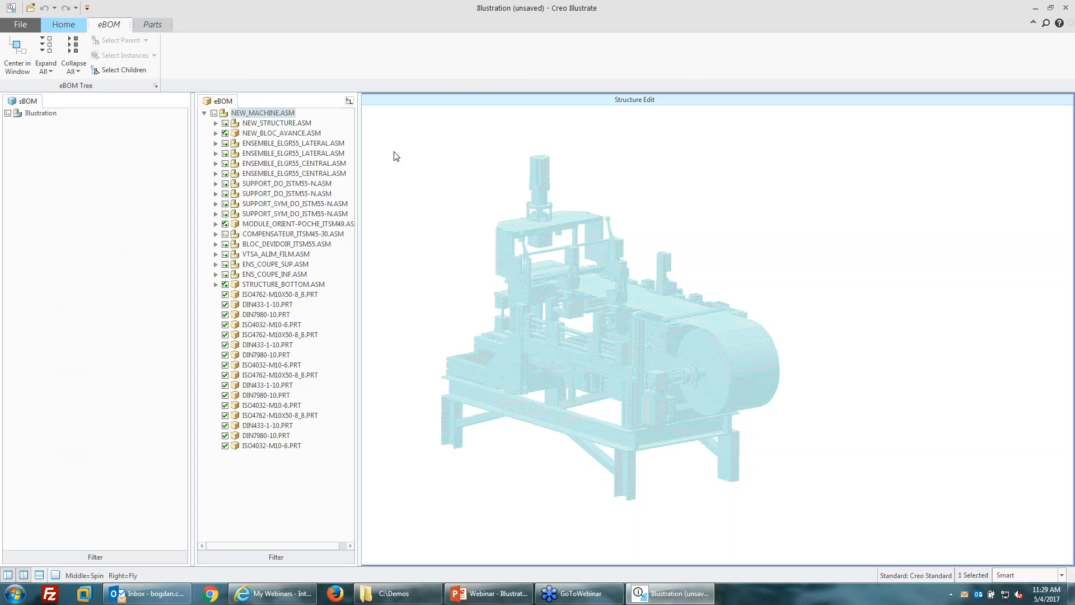
{"action": "left_click", "coordinate": [267, 124]}
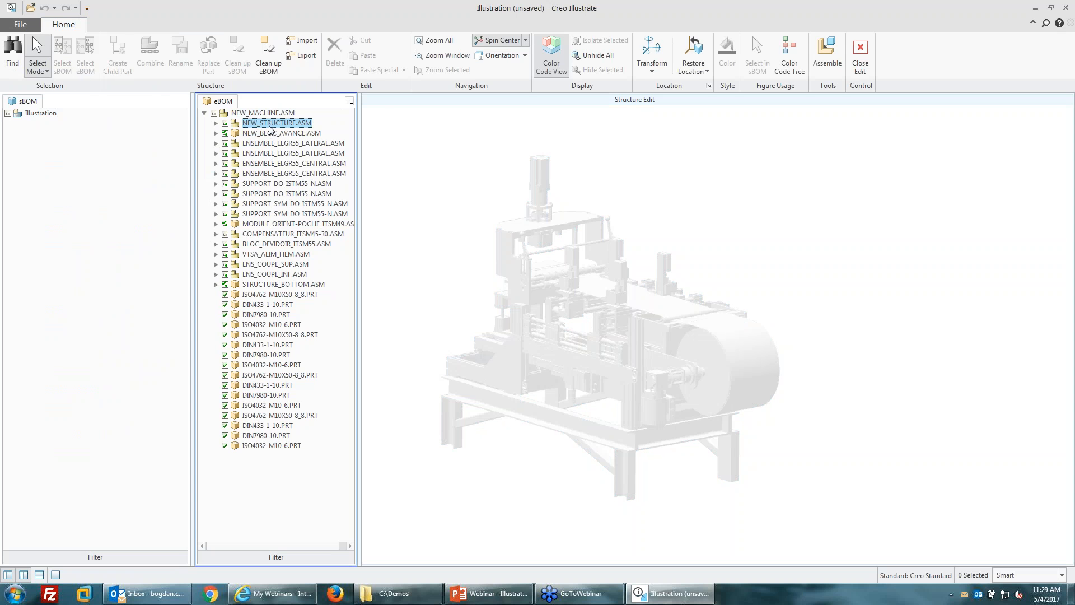
{"action": "left_click", "coordinate": [269, 134]}
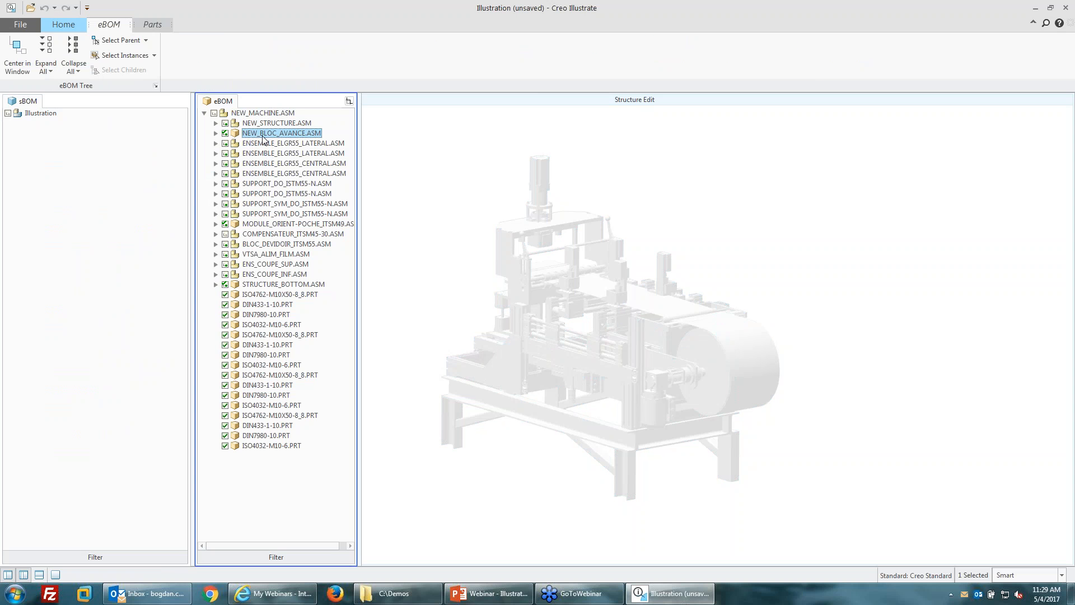
{"action": "left_click", "coordinate": [263, 284]}
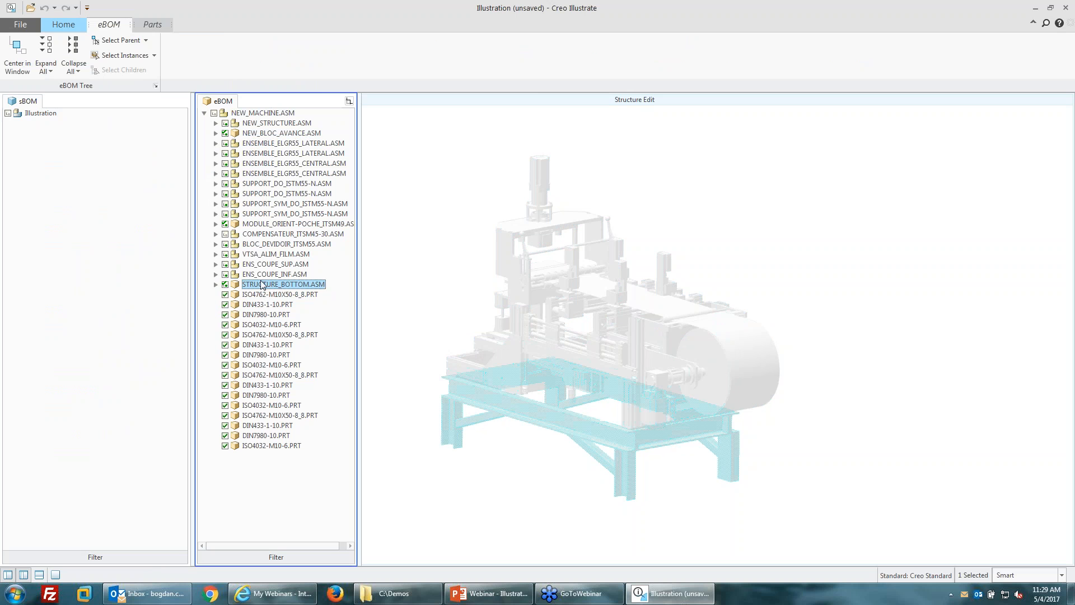
{"action": "left_click_drag", "start_coordinate": [259, 288], "coordinate": [34, 113]}
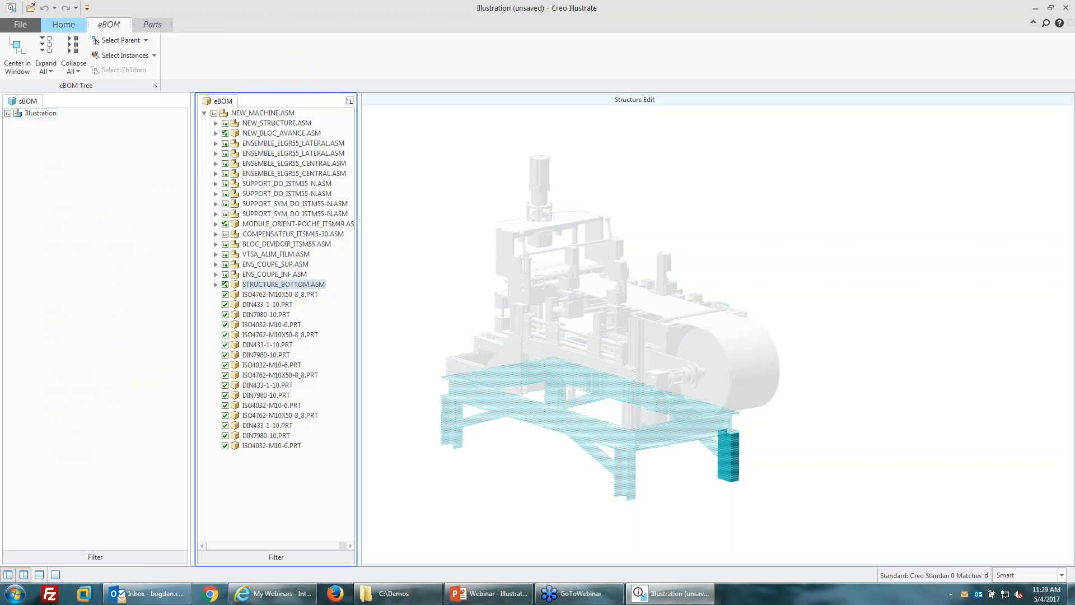
{"action": "left_click", "coordinate": [407, 451]}
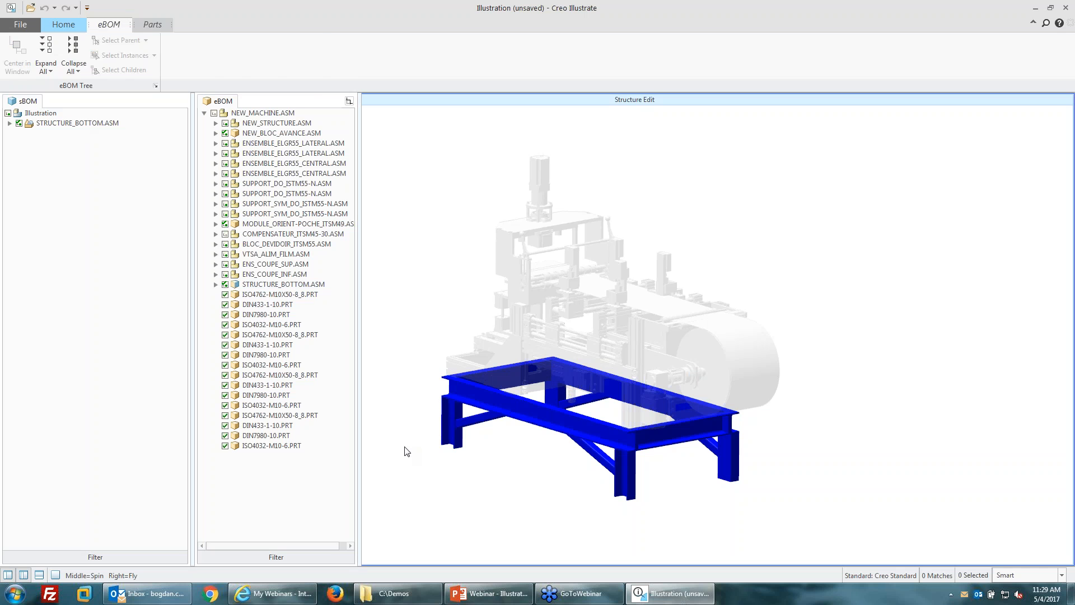
- Add NEW_STRUCTURE.ASM and NEW_BLOC_AVANCE.ASM from the eBOM to the Illustration node of the sBOM
{"action": "left_click_drag", "start_coordinate": [266, 124], "coordinate": [59, 128]}
{"action": "left_click", "coordinate": [442, 309]}
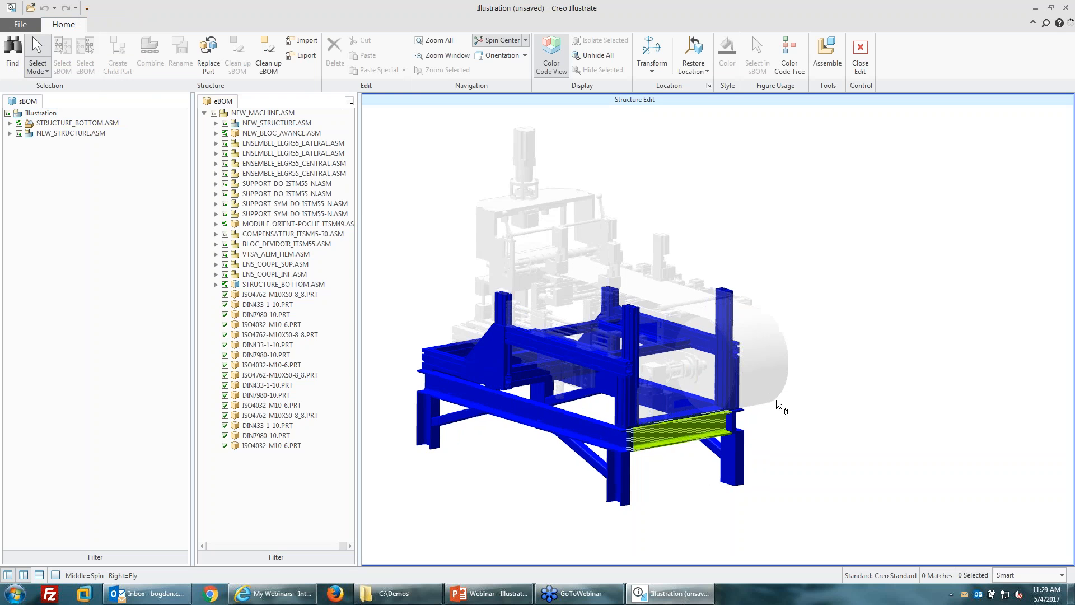
{"action": "middle_click_drag", "start_coordinate": [782, 405], "coordinate": [605, 392]}
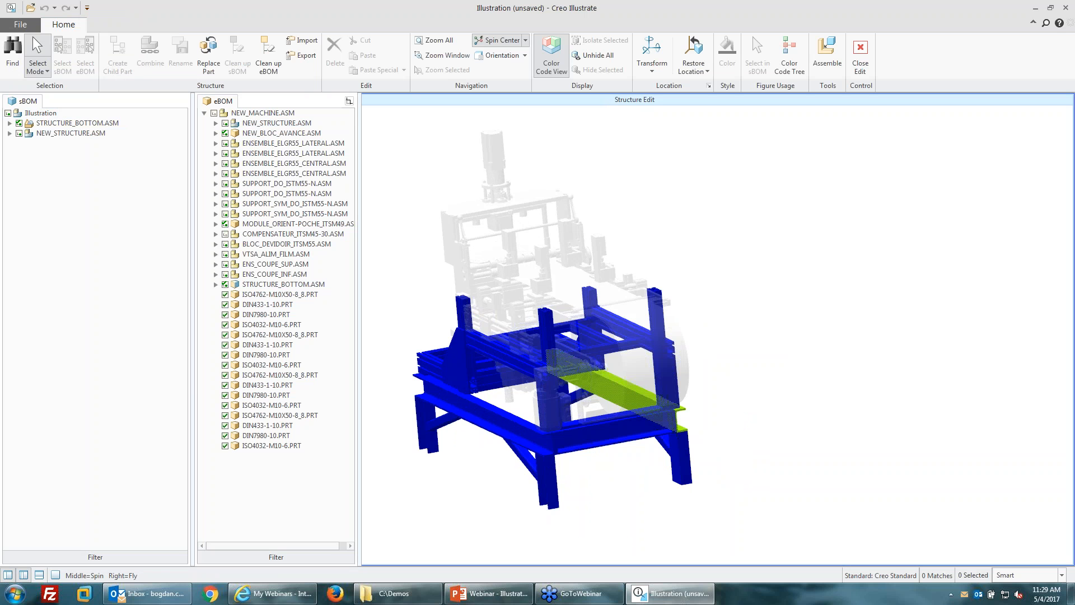
{"action": "middle_click_drag", "start_coordinate": [707, 361], "coordinate": [881, 372]}
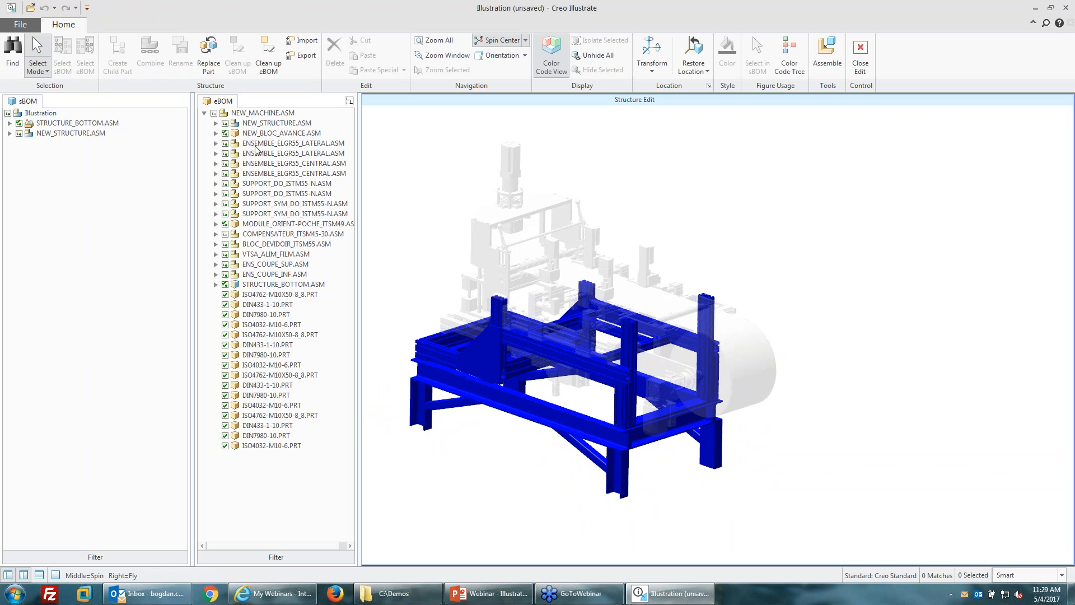
{"action": "left_click_drag", "start_coordinate": [261, 137], "coordinate": [48, 119]}
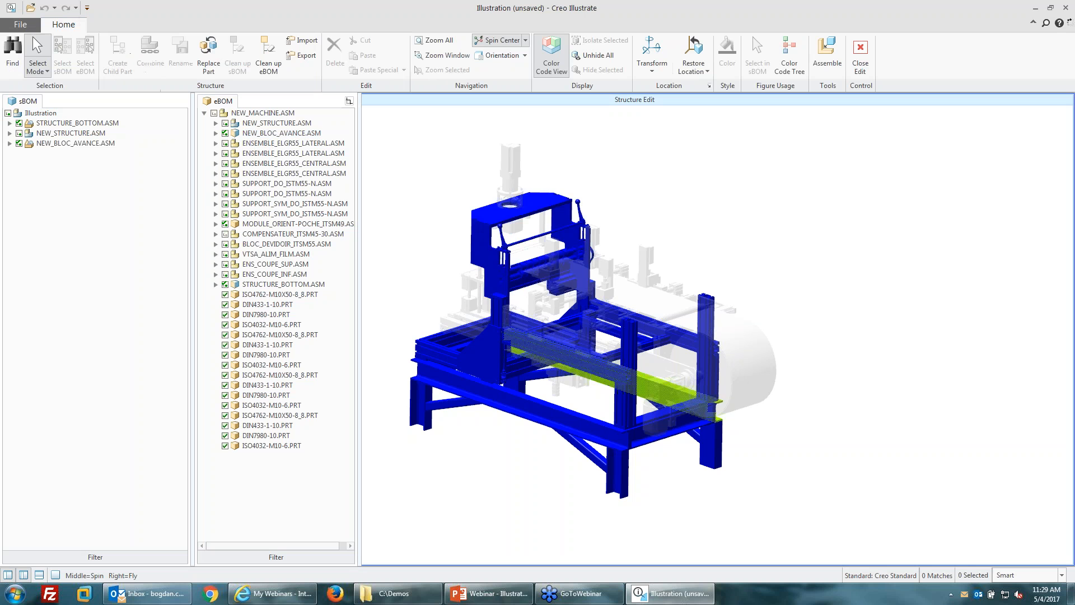
{"action": "middle_click_drag", "start_coordinate": [594, 320], "coordinate": [591, 318]}
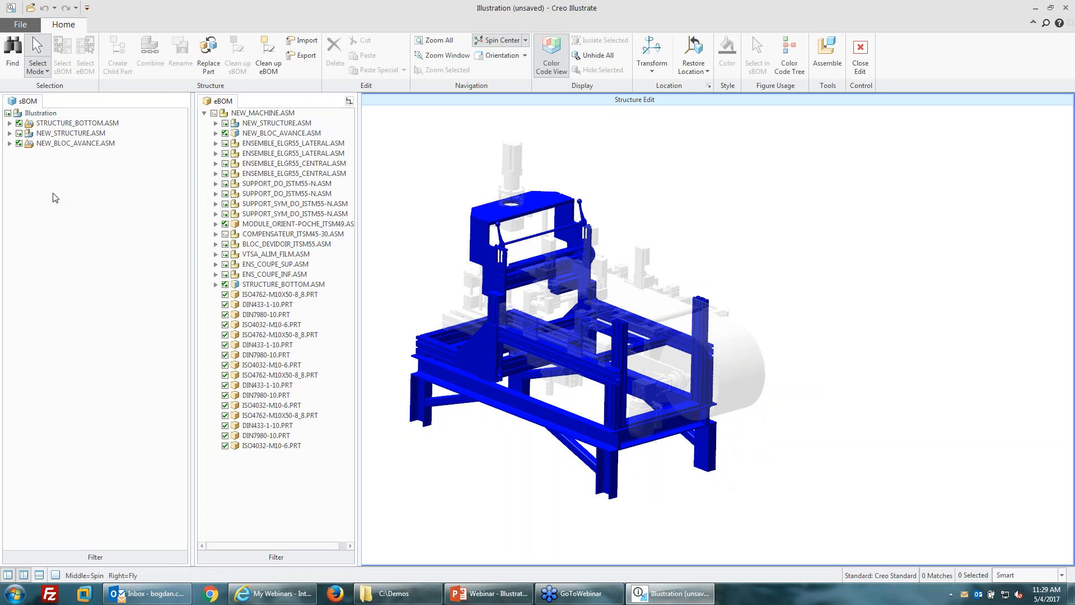
{"action": "left_click", "coordinate": [261, 446]}
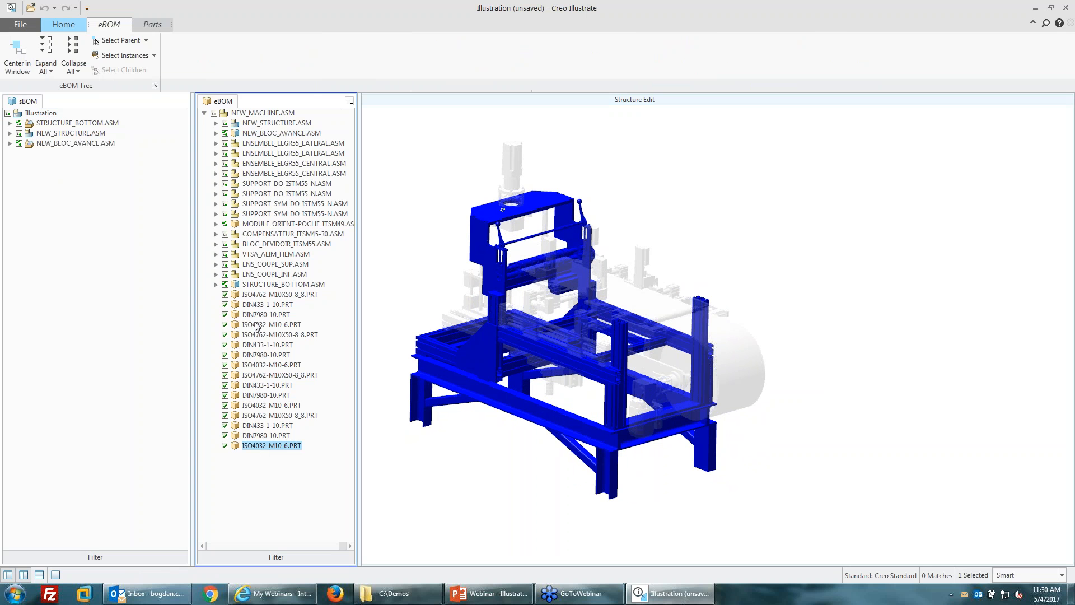
{"action": "left_click", "coordinate": [259, 295], "text": "shift"}
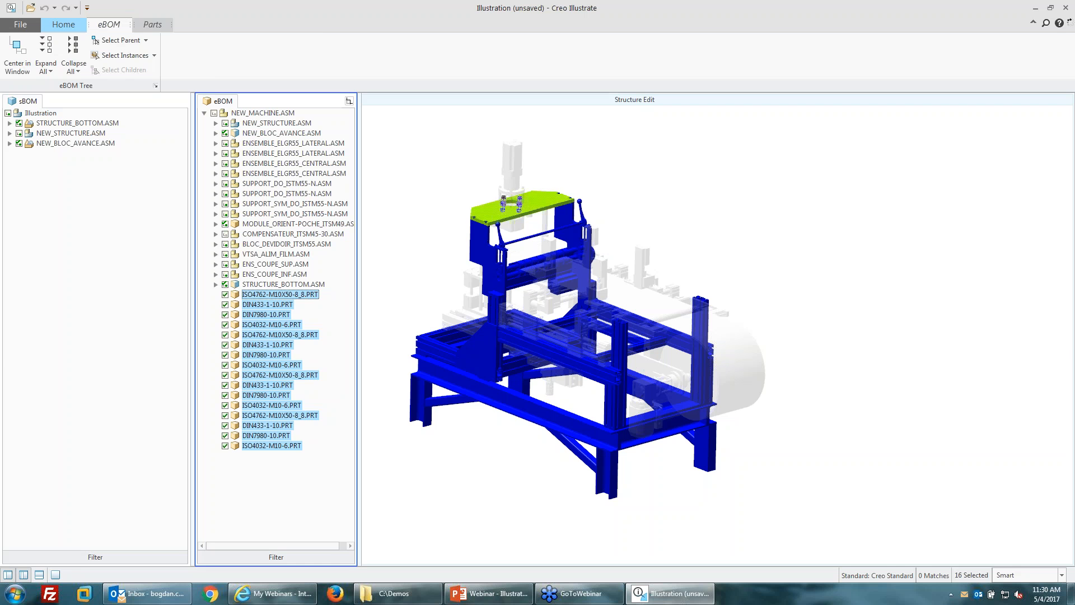
{"action": "left_click", "coordinate": [418, 224]}
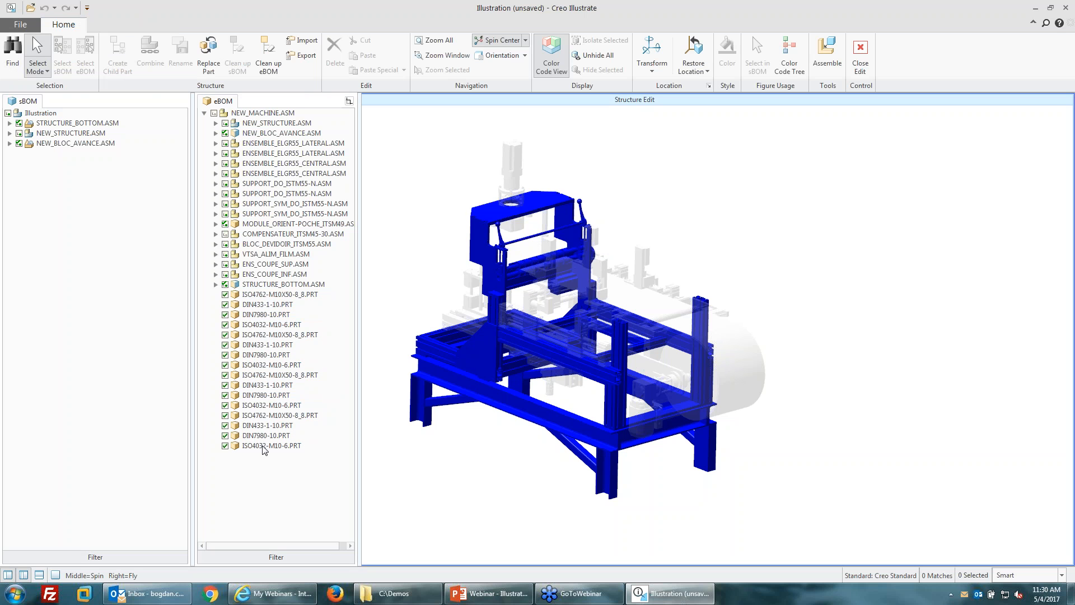
- Create a child part named Hardware Kit under the Illustration node of the sBOM
{"action": "left_click", "coordinate": [27, 105]}
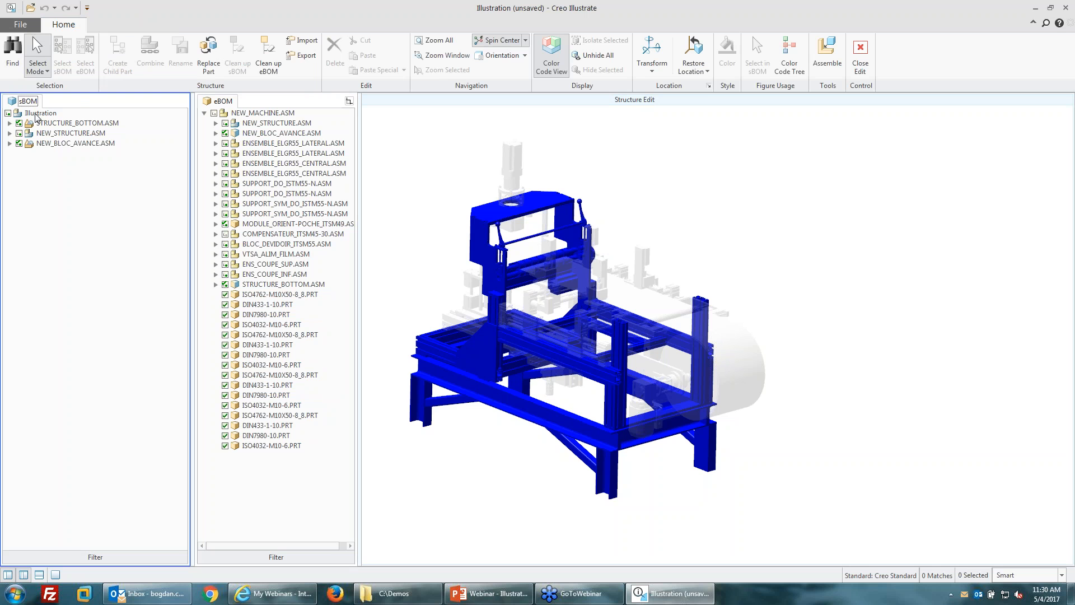
{"action": "left_click", "coordinate": [29, 113]}
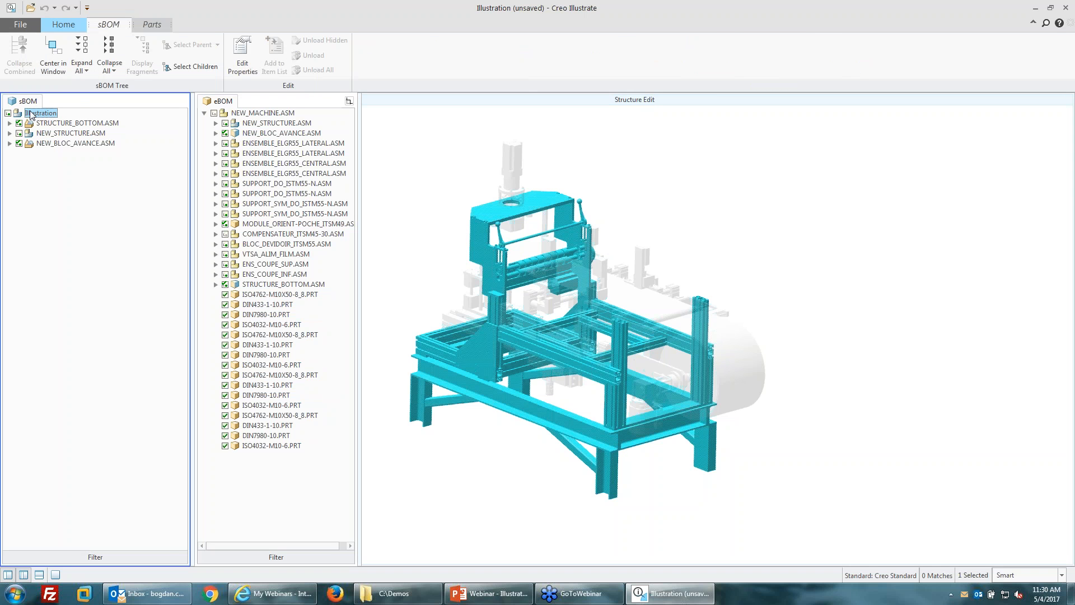
{"action": "left_click", "coordinate": [139, 23]}
{"action": "left_click", "coordinate": [68, 27]}
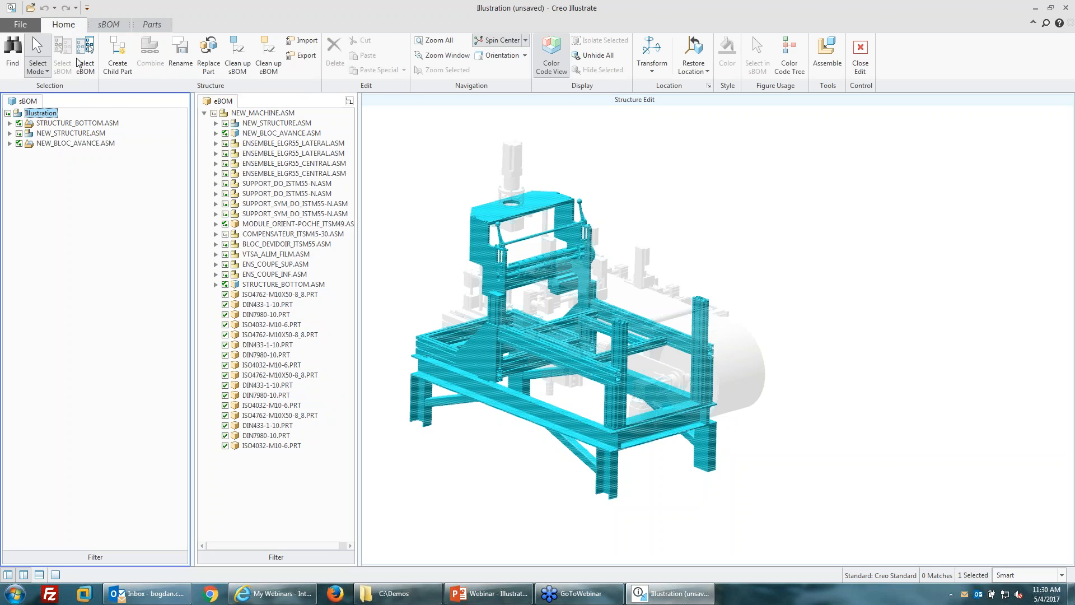
{"action": "left_click", "coordinate": [118, 67]}
{"action": "type", "text": "Hardware Kit"}
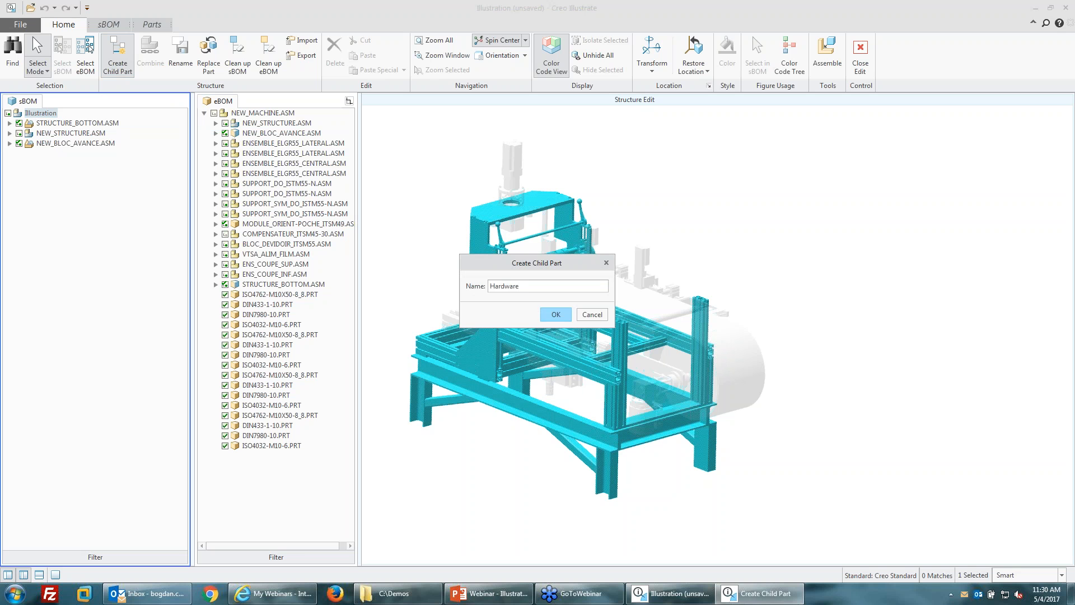
{"action": "left_click", "coordinate": [547, 312]}
{"action": "left_click", "coordinate": [40, 154]}
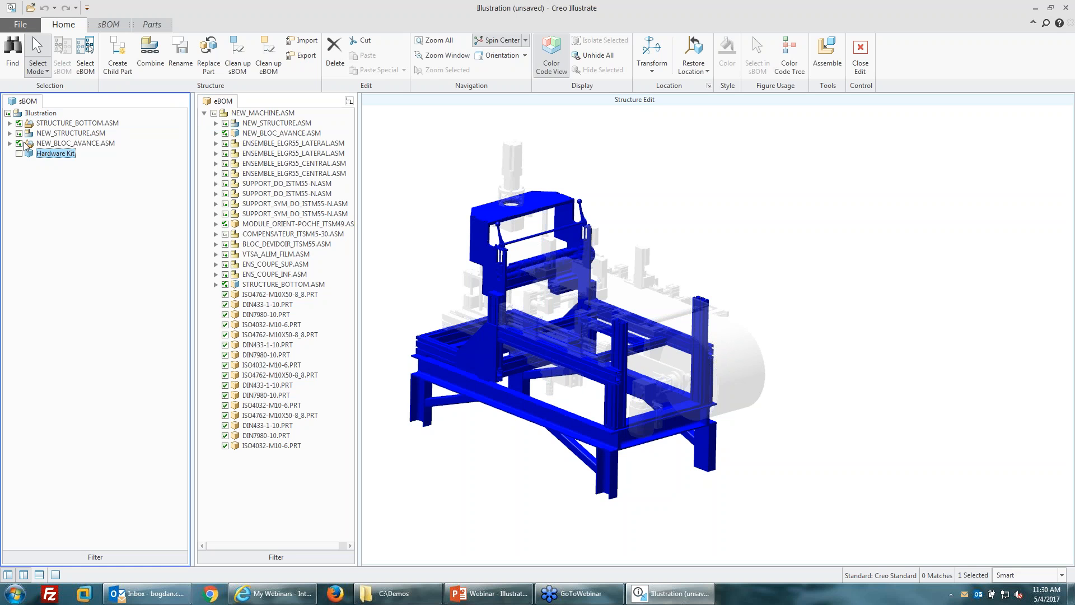
- Move the first group of RONDELLE_CS_8-16 washers and SCREW_CHC_M8X30 screws from NEW_BLOC_AVANCE.ASM in the sBOM into the Hardware Kit
{"action": "left_click", "coordinate": [270, 445]}
{"action": "left_click", "coordinate": [280, 294], "text": "shift"}
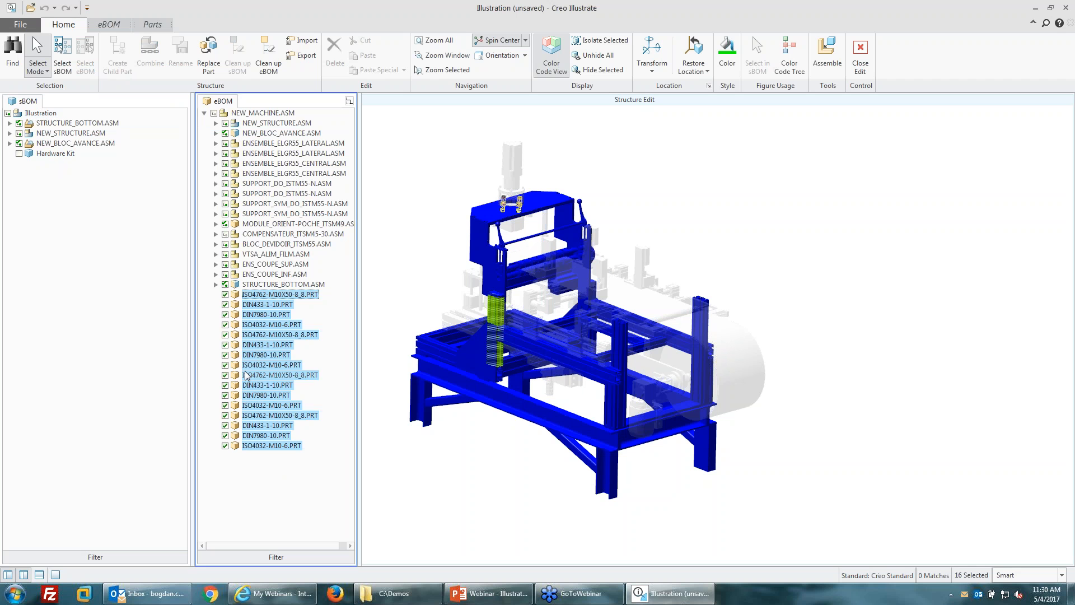
{"action": "left_click", "coordinate": [9, 144]}
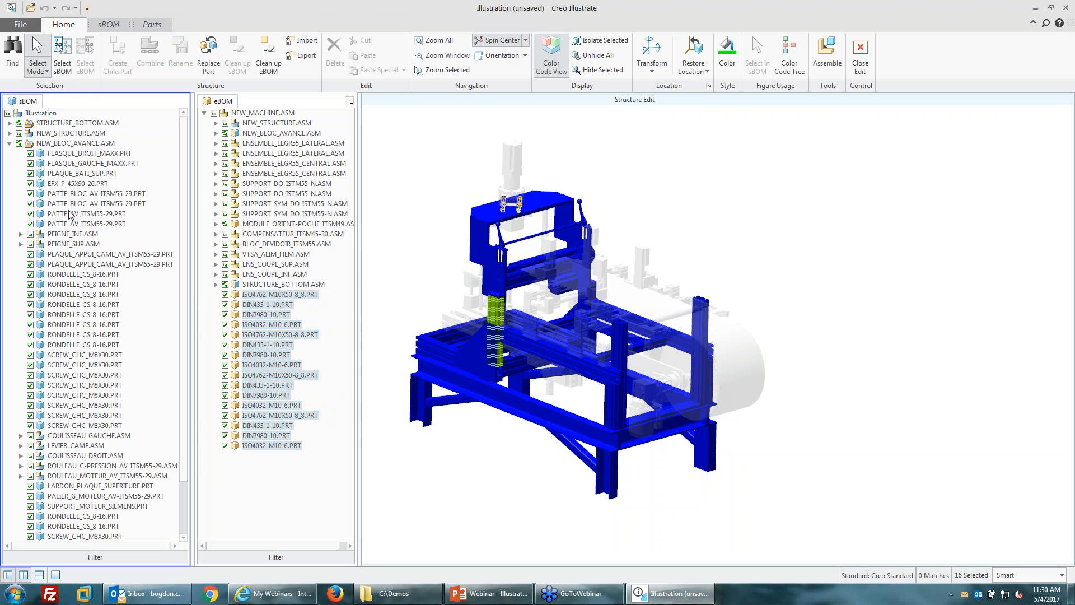
{"action": "left_click", "coordinate": [73, 274]}
{"action": "left_click", "coordinate": [85, 426], "text": "shift"}
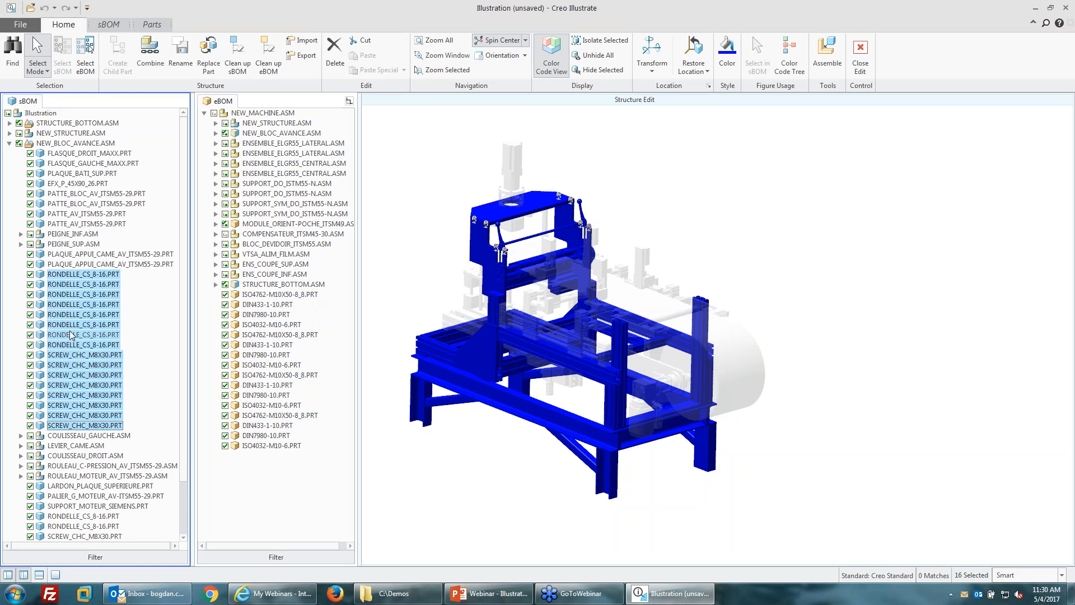
{"action": "scroll", "coordinate": [186, 499], "scroll_direction": "down", "scroll_amount": 2}
{"action": "left_click_drag", "start_coordinate": [75, 306], "coordinate": [51, 536]}
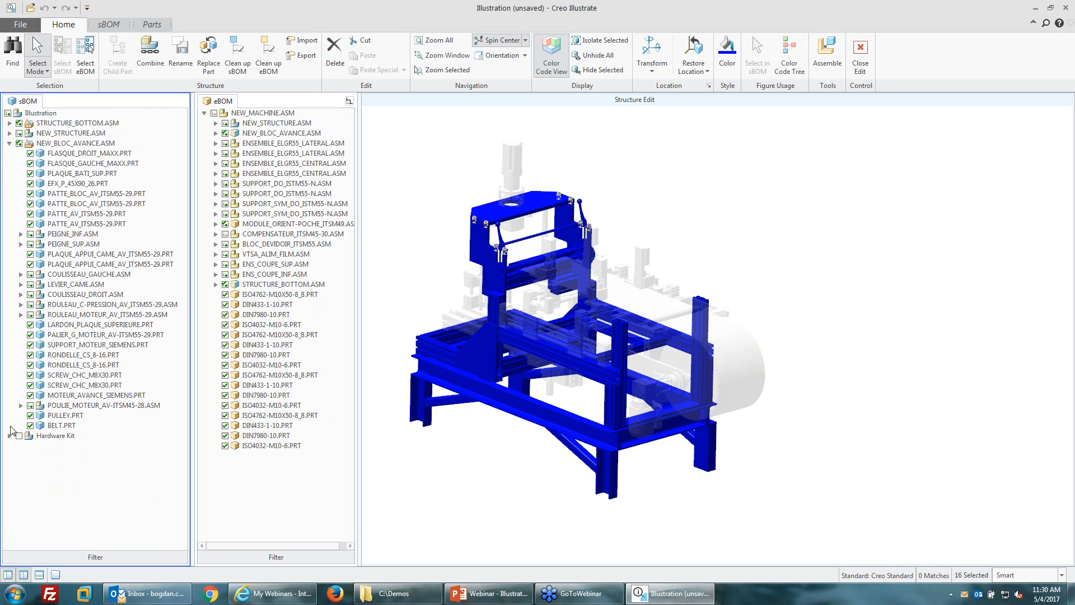
- Check the washers and screws inside the Hardware Kit, and collapse both the kit and NEW_BLOC_AVANCE.ASM in the sBOM
{"action": "left_click", "coordinate": [9, 436]}
{"action": "scroll", "coordinate": [67, 482], "scroll_direction": "down", "scroll_amount": 2}
{"action": "left_click", "coordinate": [84, 526]}
{"action": "left_click", "coordinate": [72, 385]}
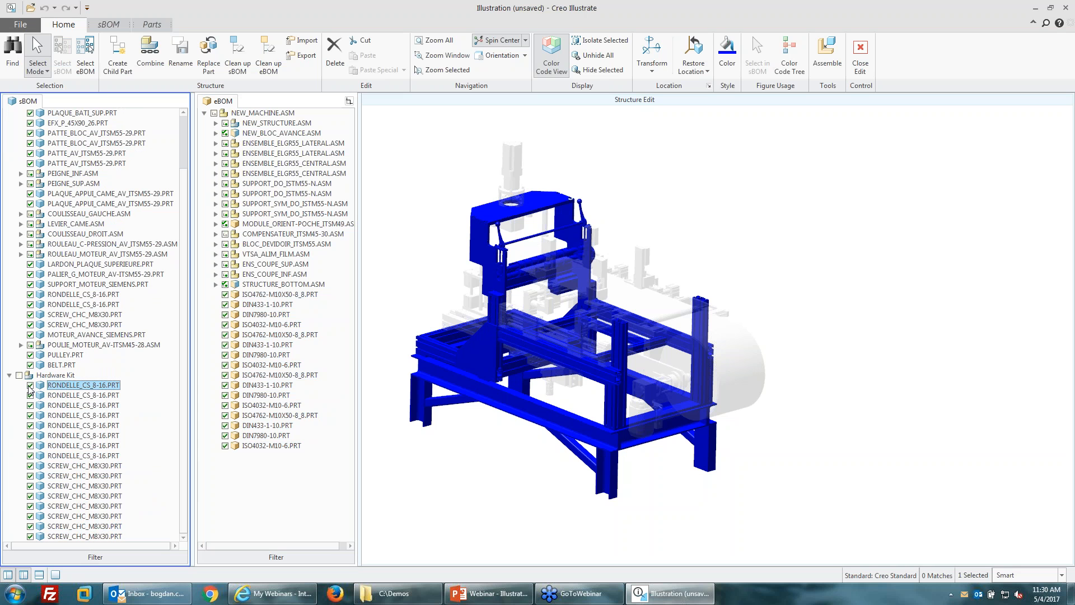
{"action": "left_click", "coordinate": [56, 376]}
{"action": "scroll", "coordinate": [75, 259], "scroll_direction": "up", "scroll_amount": 2}
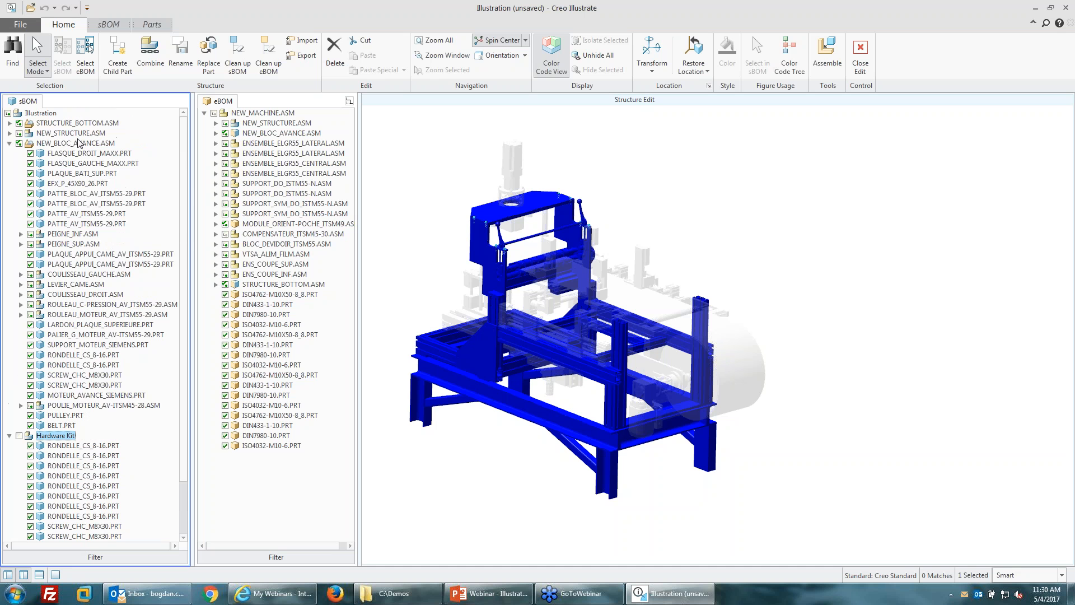
{"action": "left_click", "coordinate": [10, 144]}
{"action": "left_click", "coordinate": [10, 154]}
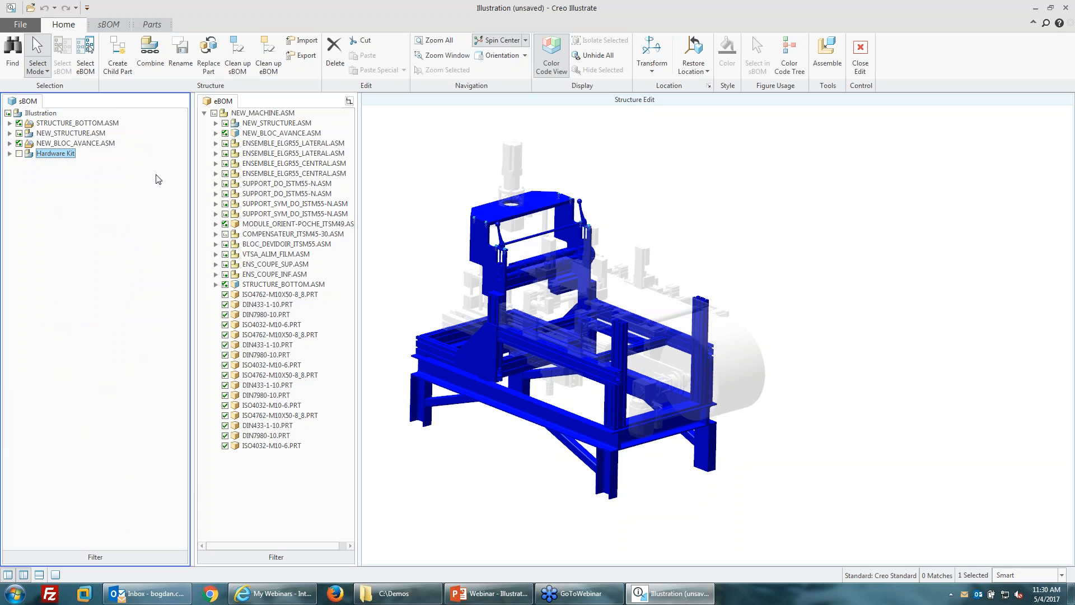
{"action": "left_click", "coordinate": [652, 286]}
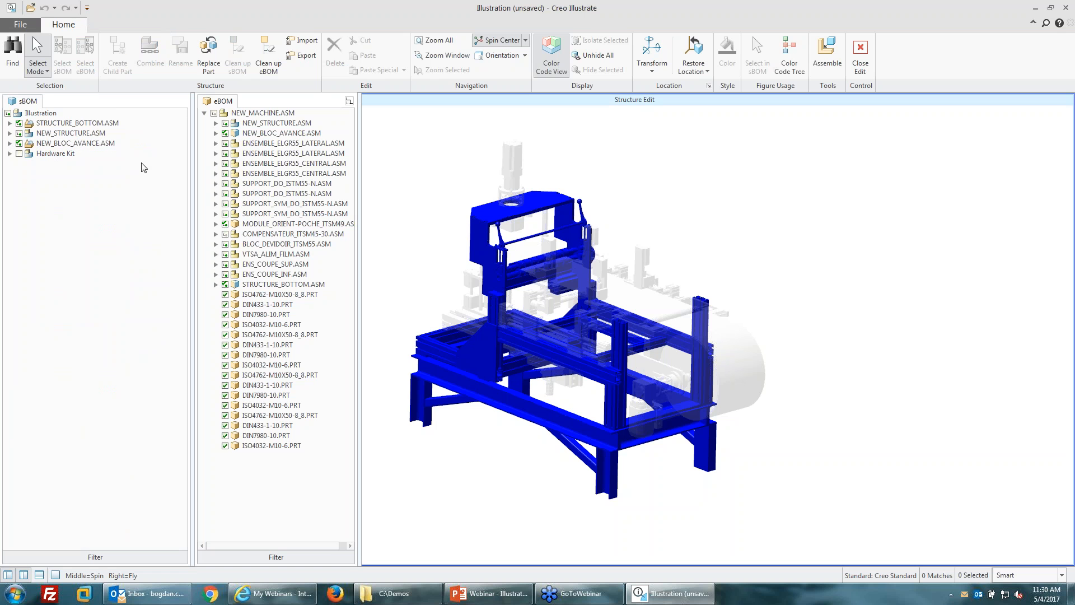
- Combine NEW_BLOC_AVANCE.ASM with its parent node in the sBOM
{"action": "right_click", "coordinate": [69, 145]}
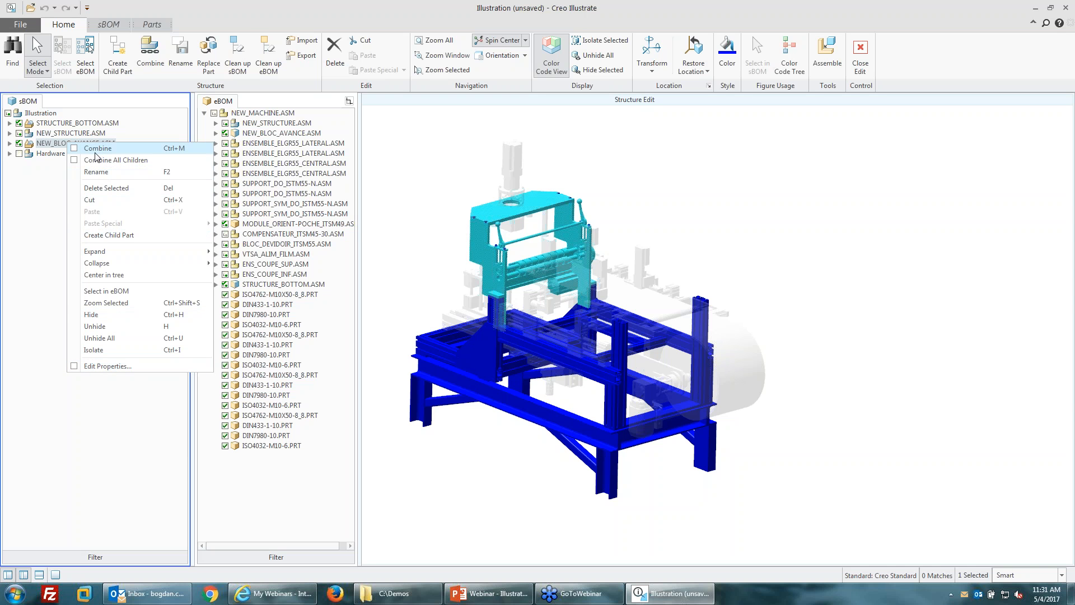
{"action": "left_click", "coordinate": [54, 145]}
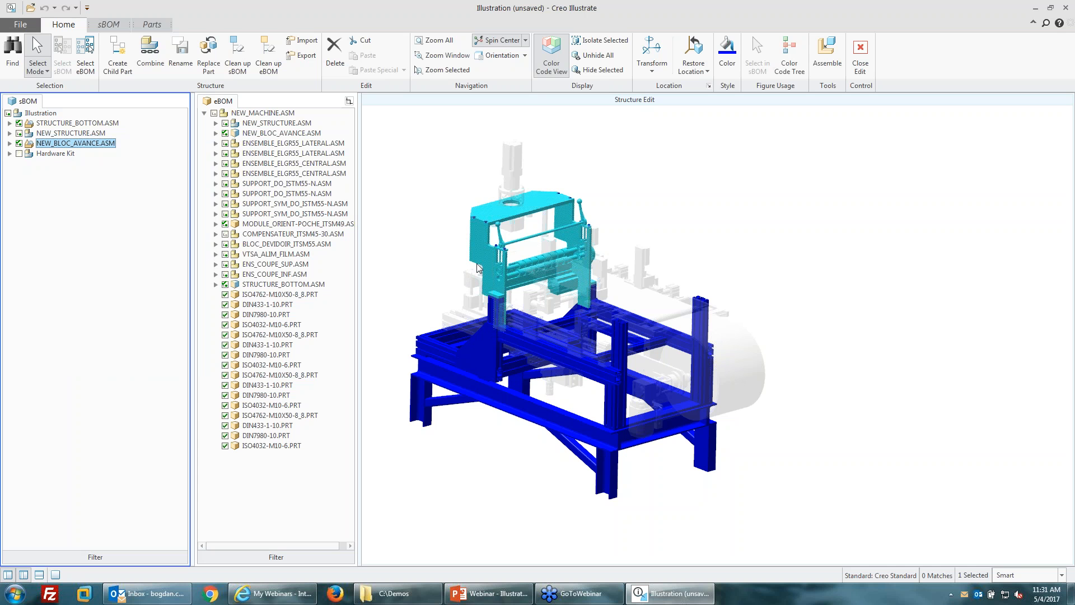
{"action": "right_click", "coordinate": [60, 145]}
{"action": "left_click", "coordinate": [85, 156]}
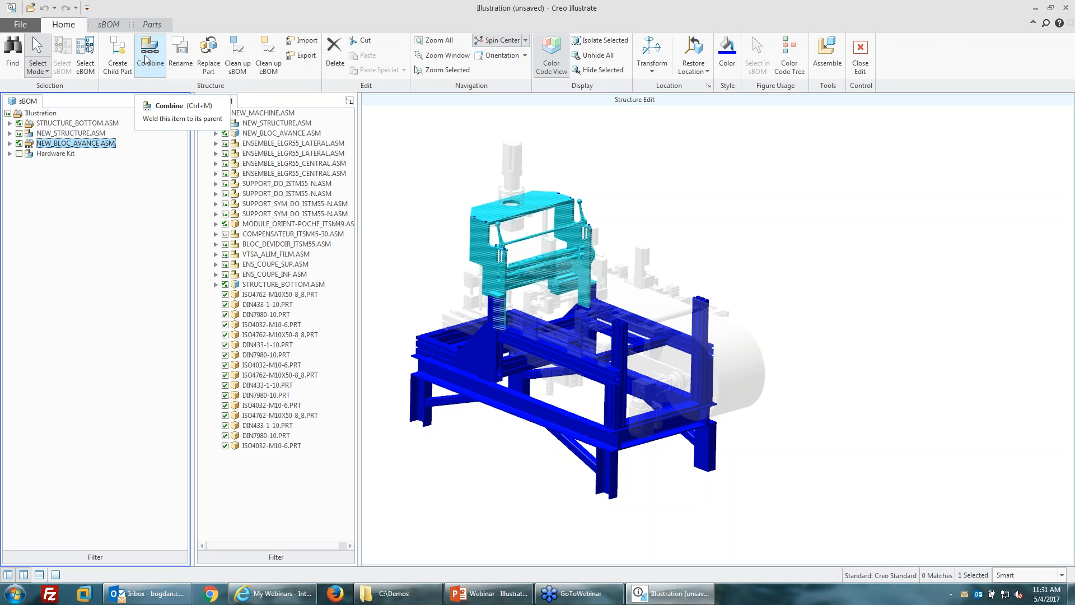
- Combine all children of NEW_BLOC_AVANCE.ASM in the sBOM
{"action": "left_click", "coordinate": [9, 143]}
{"action": "left_click", "coordinate": [8, 144]}
{"action": "right_click", "coordinate": [50, 143]}
{"action": "left_click", "coordinate": [93, 163]}
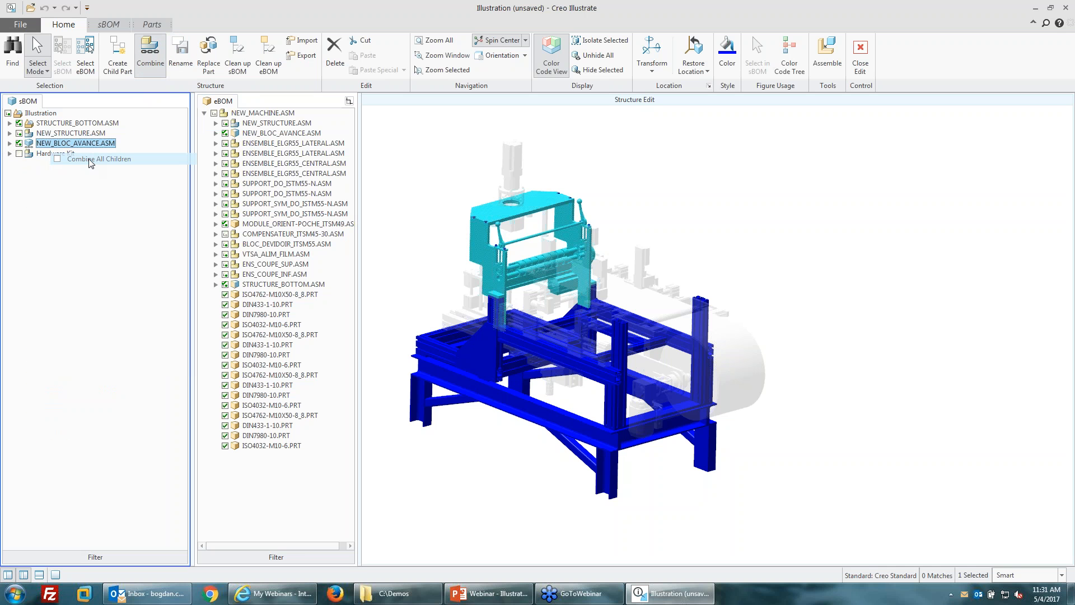
- Review the children of NEW_BLOC_AVANCE.ASM in the sBOM and toggle off the assembly's visibility
{"action": "left_click", "coordinate": [9, 143]}
{"action": "left_click", "coordinate": [19, 144]}
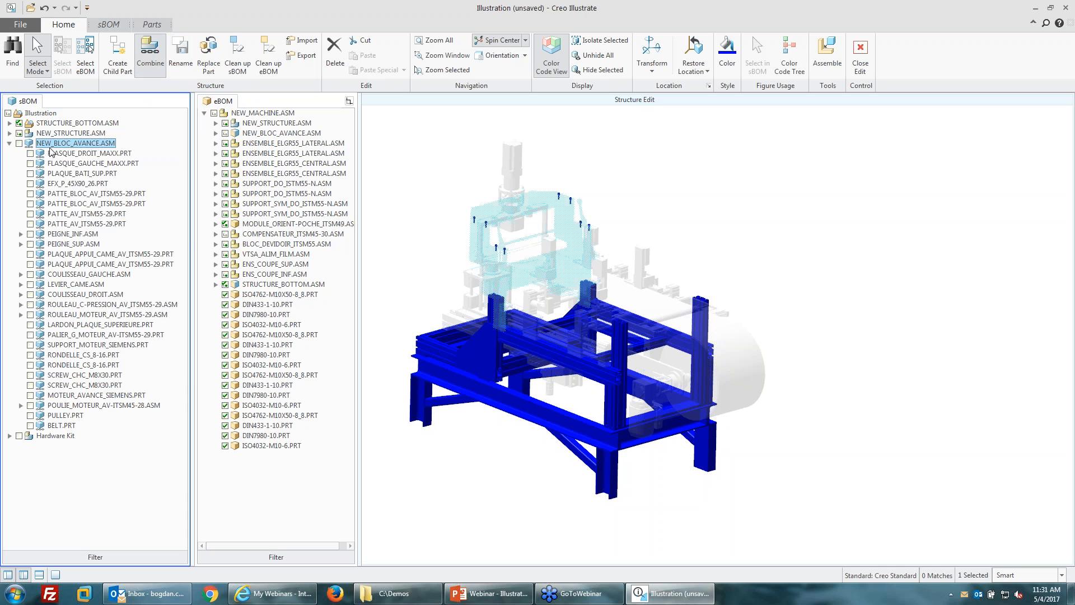
{"action": "left_click", "coordinate": [9, 144]}
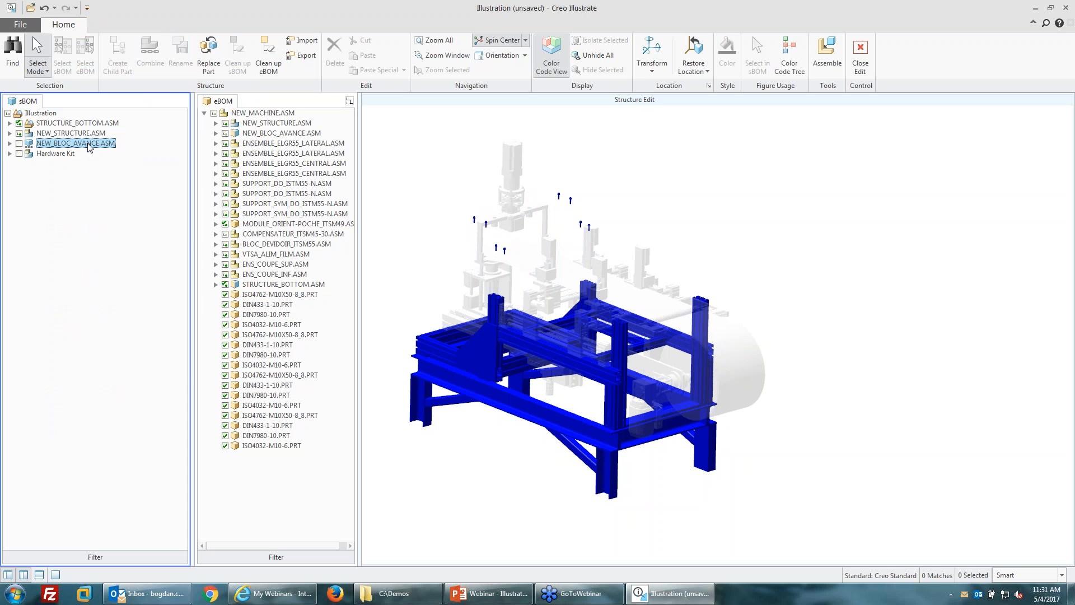
{"action": "left_click", "coordinate": [88, 144]}
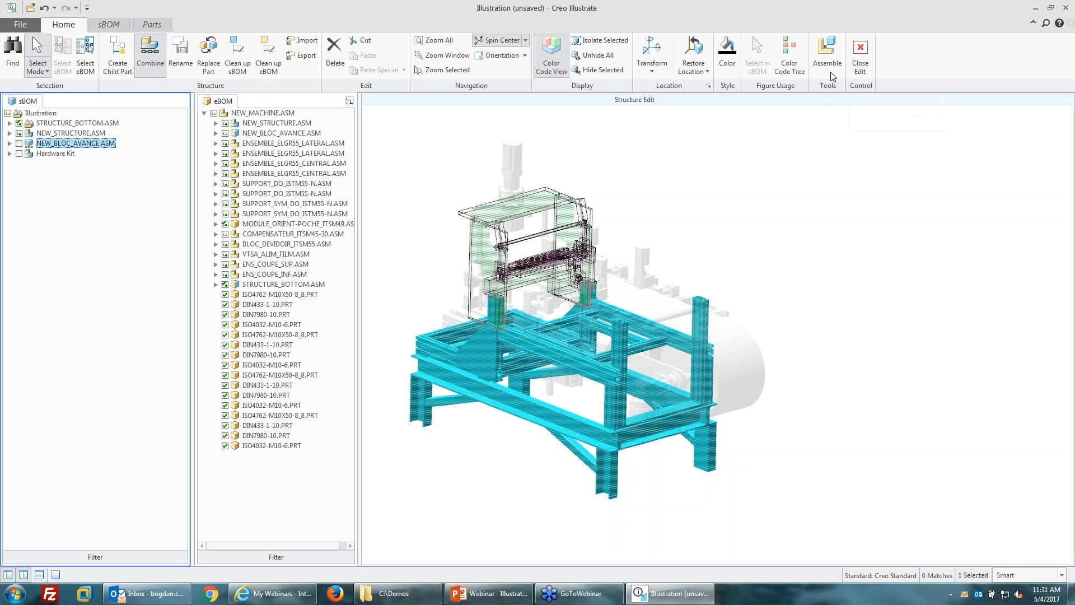
- Close structure editing and check the NEW_STRUCTURE.ASM and Hardware Kit entries in the resulting sBOM
{"action": "left_click", "coordinate": [861, 59]}
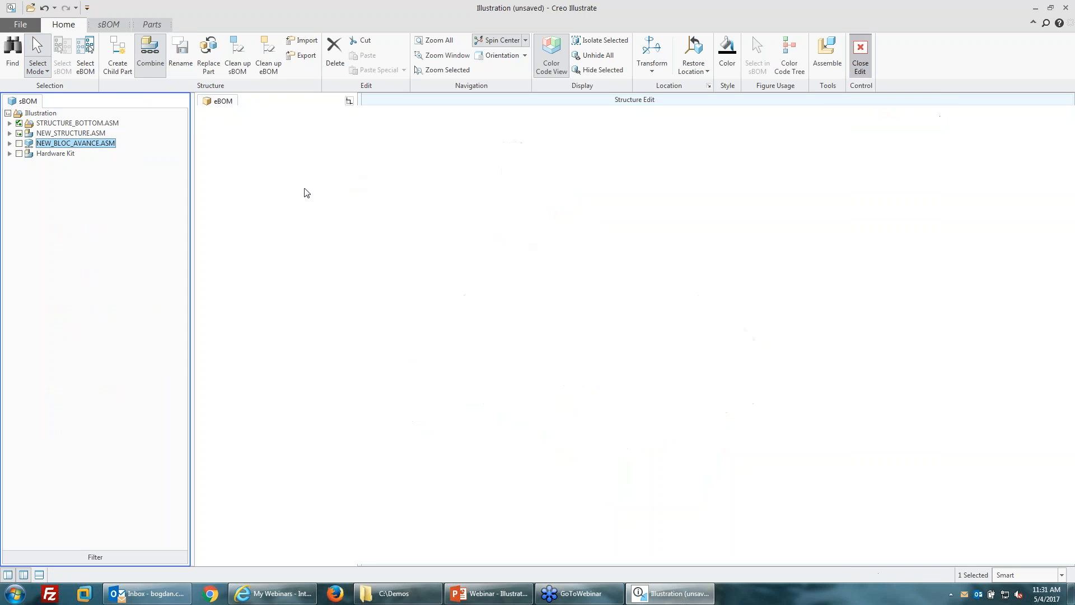
{"action": "left_click", "coordinate": [11, 135]}
{"action": "left_click", "coordinate": [11, 133]}
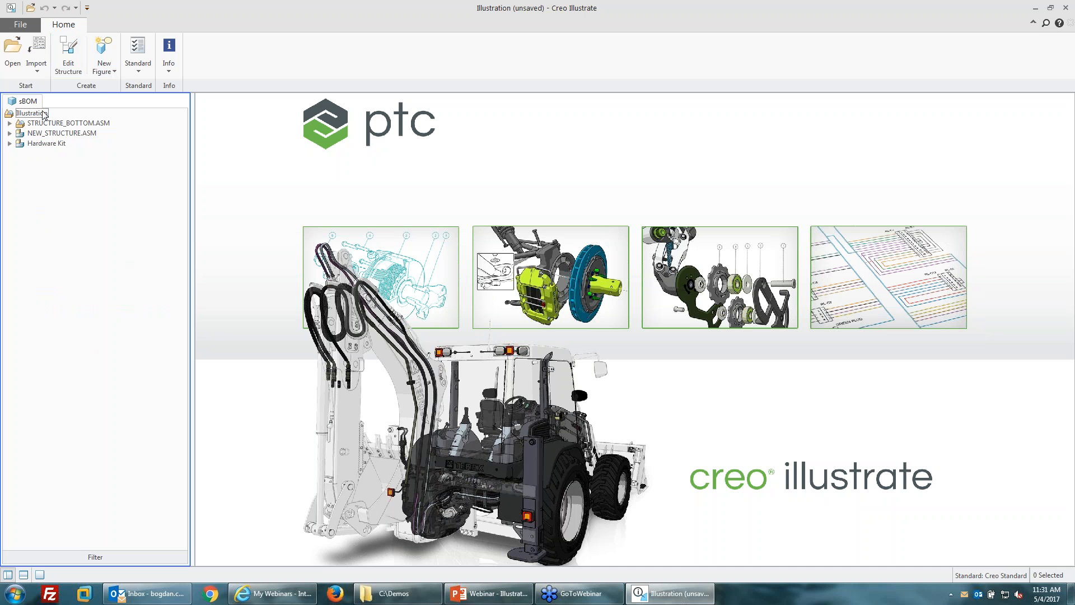
{"action": "left_click", "coordinate": [46, 143]}
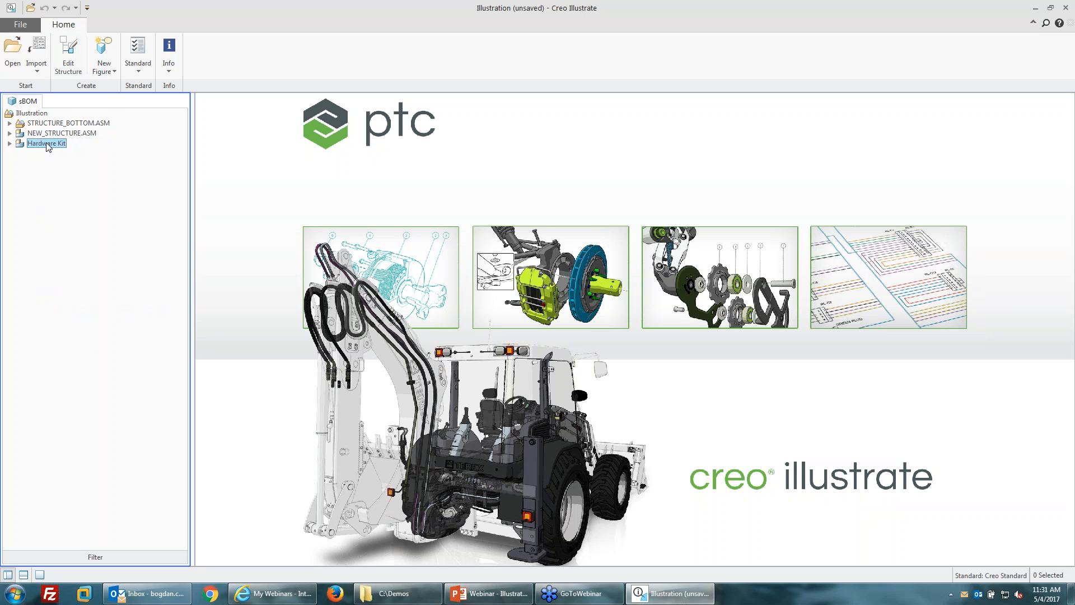
{"action": "left_click", "coordinate": [9, 144]}
{"action": "left_click", "coordinate": [9, 144]}
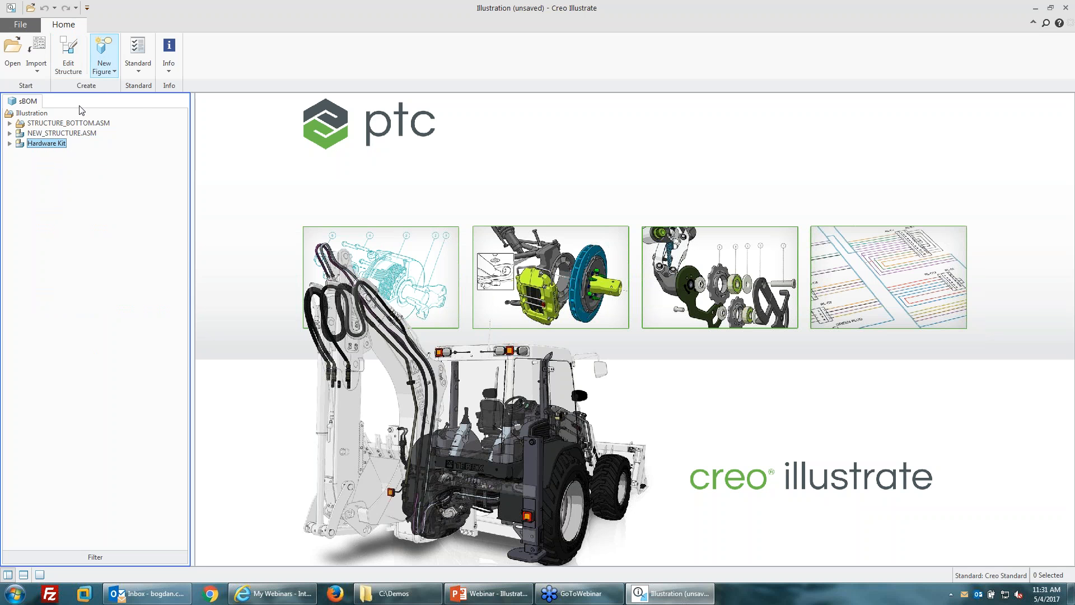
- Create a new figure from the Default view of new_machine.pvz and set an angled overview of the machine as its figure view
{"action": "left_click", "coordinate": [105, 63]}
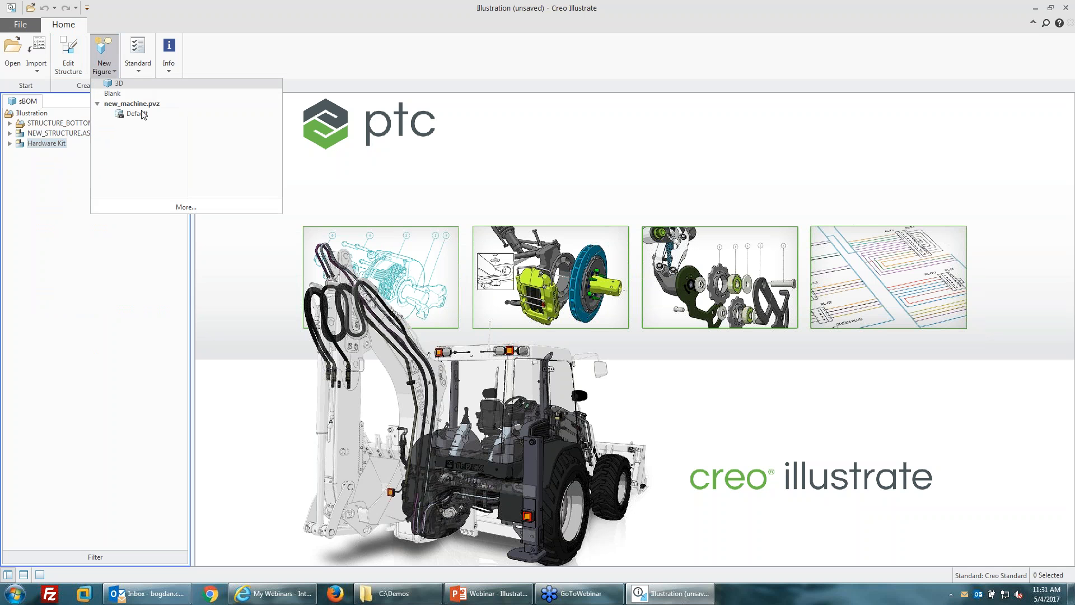
{"action": "left_click", "coordinate": [136, 114]}
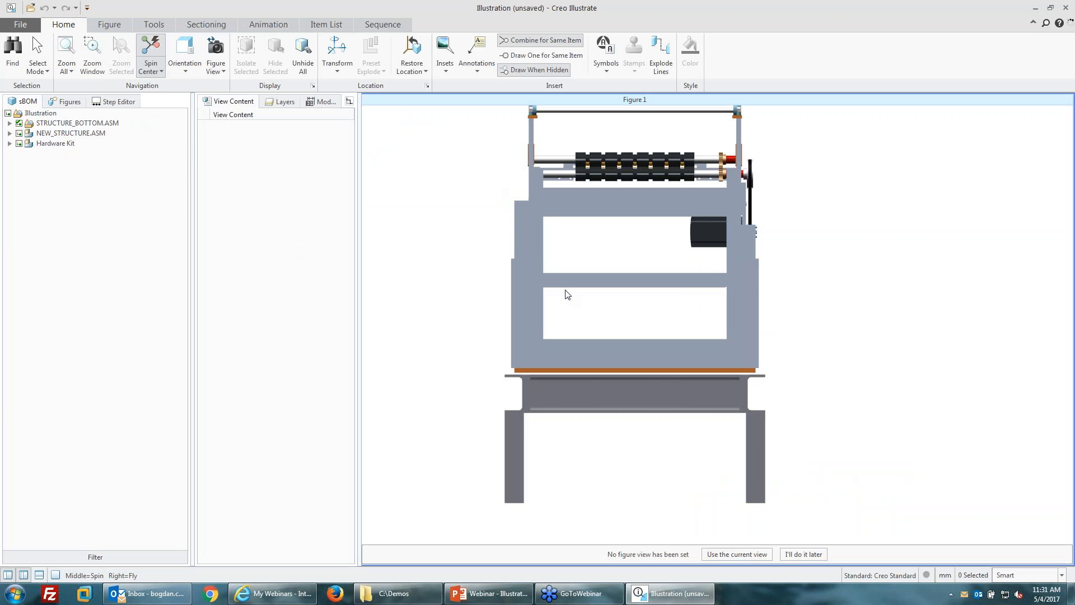
{"action": "middle_click_drag", "start_coordinate": [589, 309], "coordinate": [642, 345]}
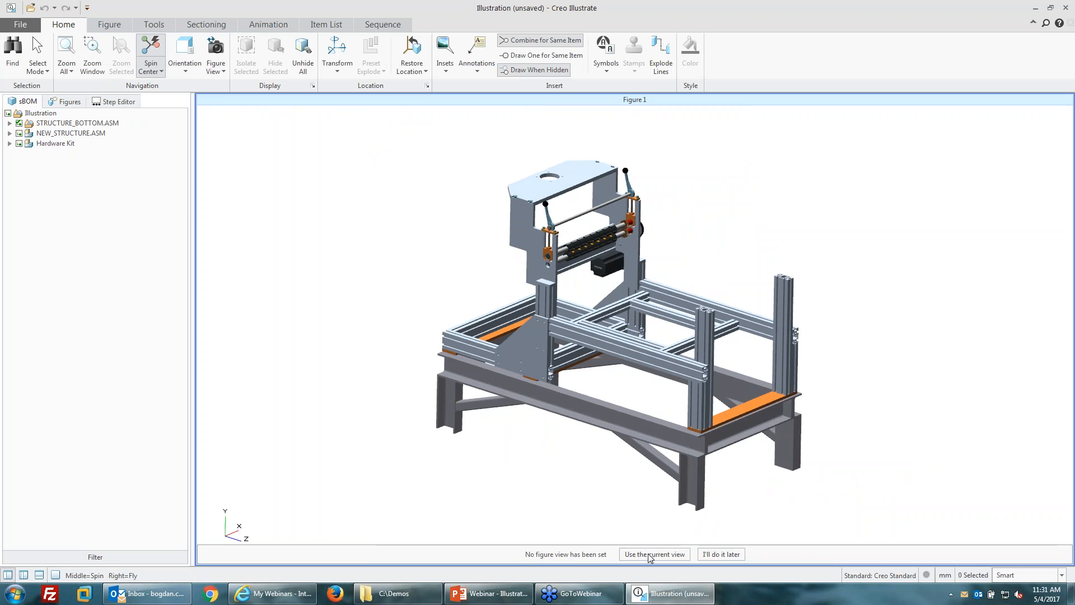
{"action": "left_click", "coordinate": [649, 556]}
- Change the figure's render mode to a black-and-white line drawing
{"action": "scroll", "coordinate": [365, 293], "scroll_direction": "up", "scroll_amount": 1}
{"action": "scroll", "coordinate": [766, 346], "scroll_direction": "down", "scroll_amount": 2}
{"action": "right_click", "coordinate": [685, 240]}
{"action": "mouse_move", "coordinate": [827, 321]}
{"action": "left_click", "coordinate": [882, 366]}
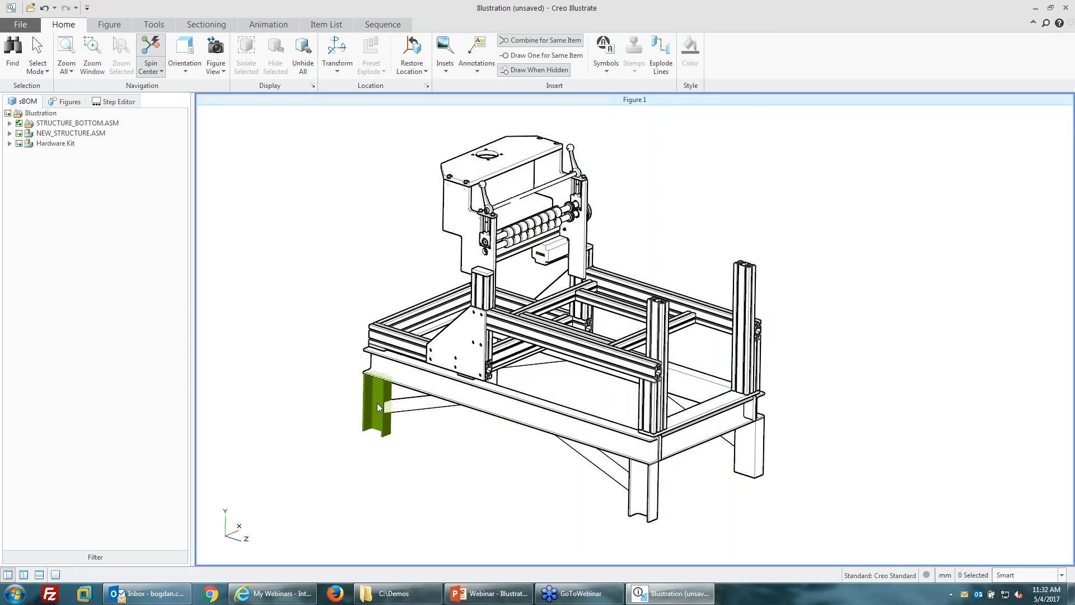
{"action": "scroll", "coordinate": [291, 401], "scroll_direction": "up", "scroll_amount": 2}
{"action": "scroll", "coordinate": [688, 426], "scroll_direction": "down", "scroll_amount": 1}
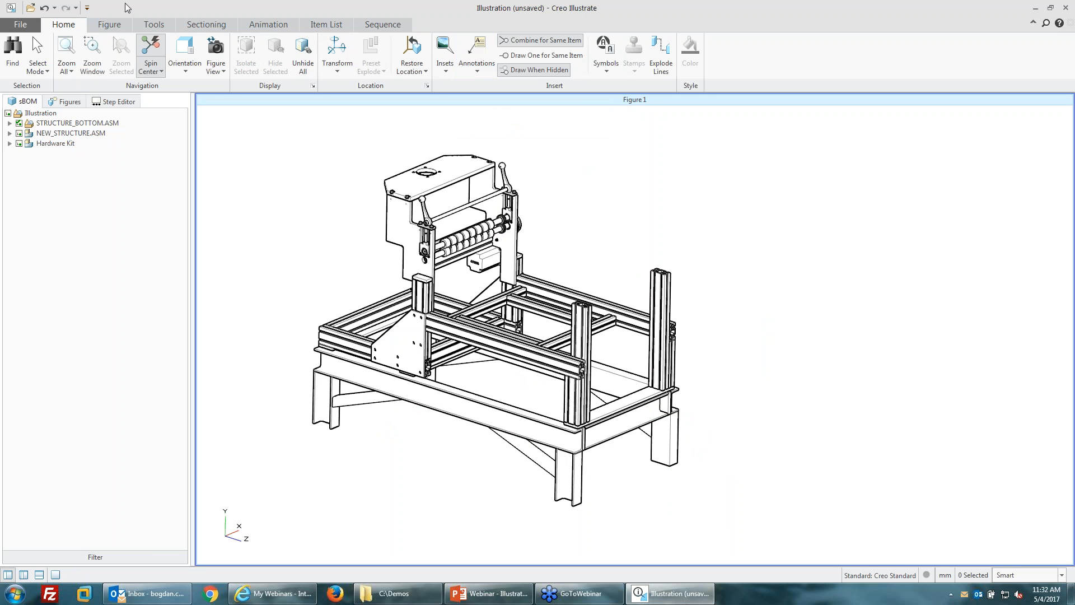
- Reopen structure editing and inspect the full machine in an angled view, with the parts used in the sBOM color-coded
{"action": "left_click", "coordinate": [110, 25]}
{"action": "left_click", "coordinate": [155, 25]}
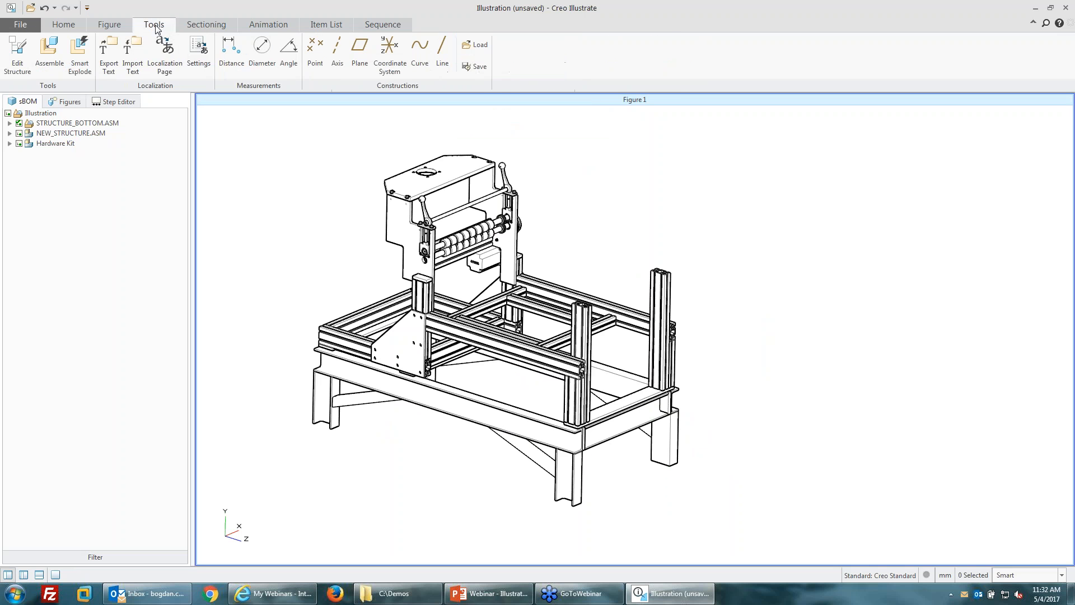
{"action": "left_click", "coordinate": [17, 55]}
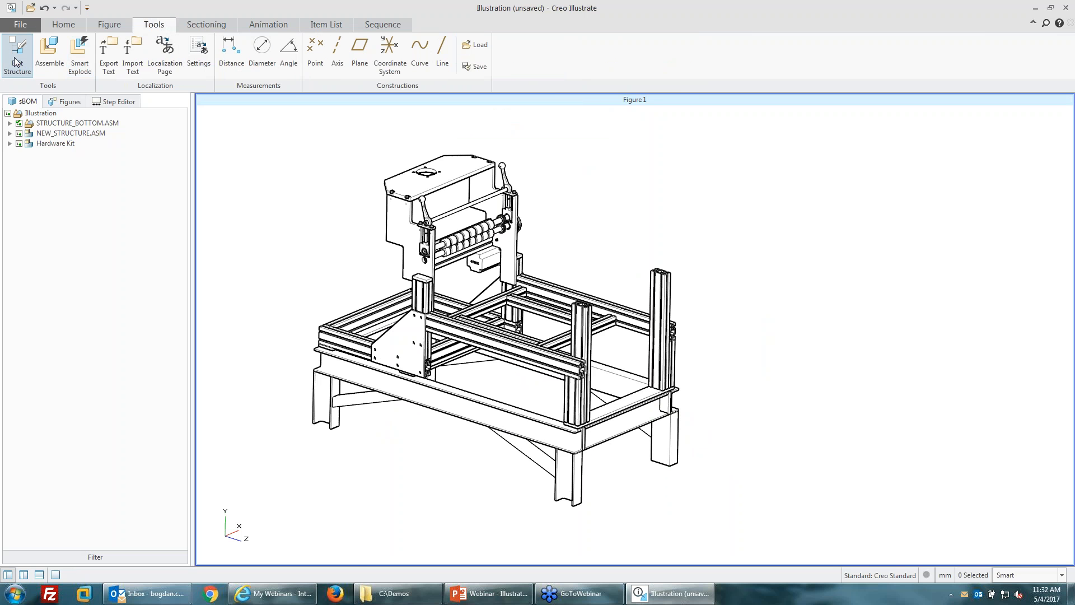
{"action": "left_click", "coordinate": [263, 114]}
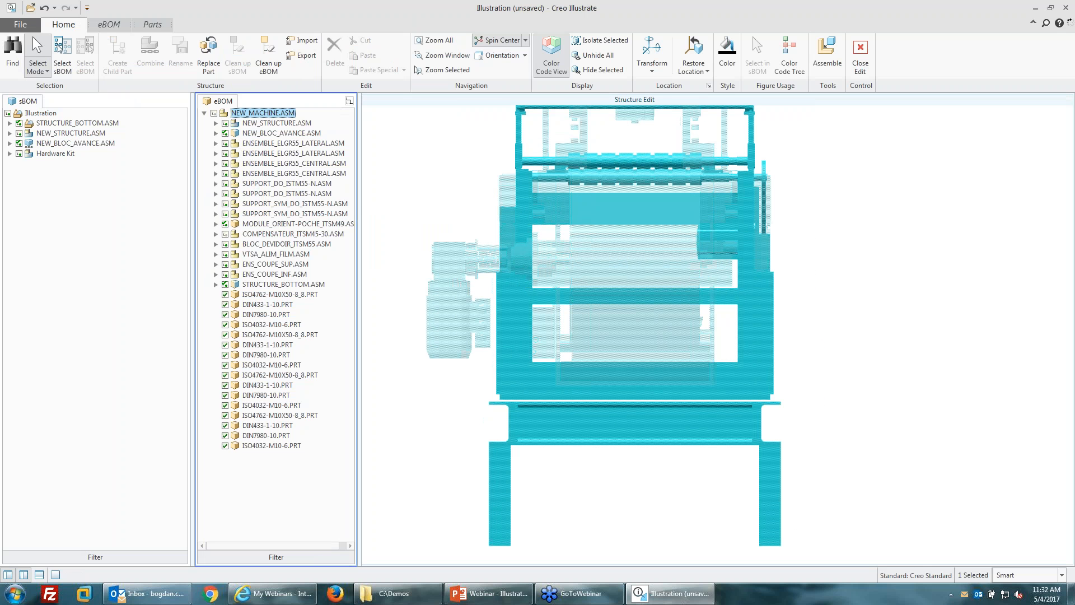
{"action": "left_click", "coordinate": [665, 337]}
{"action": "middle_click_drag", "start_coordinate": [666, 337], "coordinate": [702, 350]}
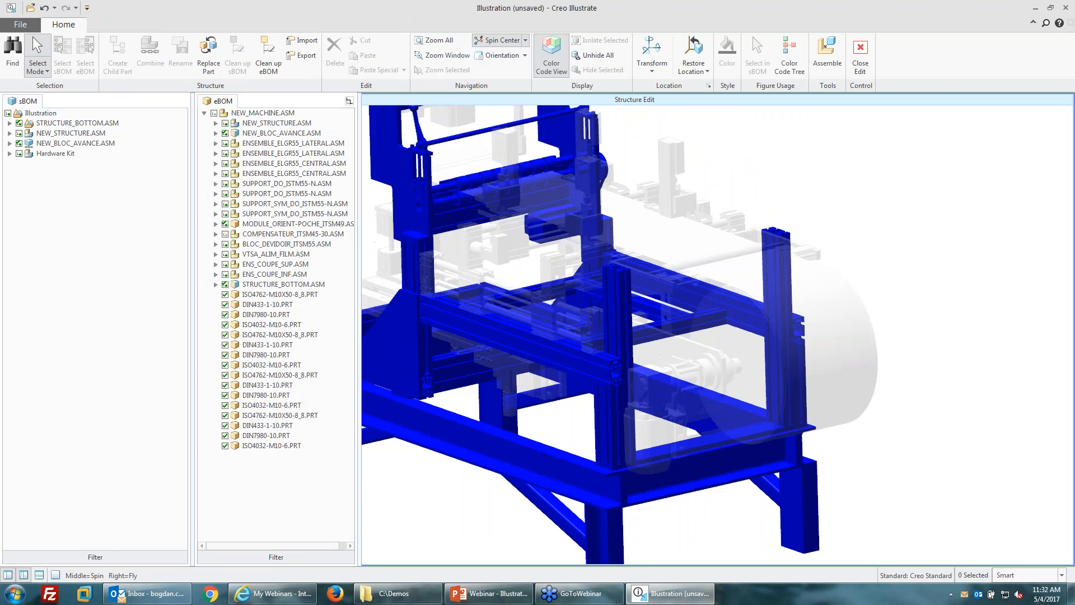
{"action": "scroll", "coordinate": [771, 360], "scroll_direction": "down", "scroll_amount": 4}
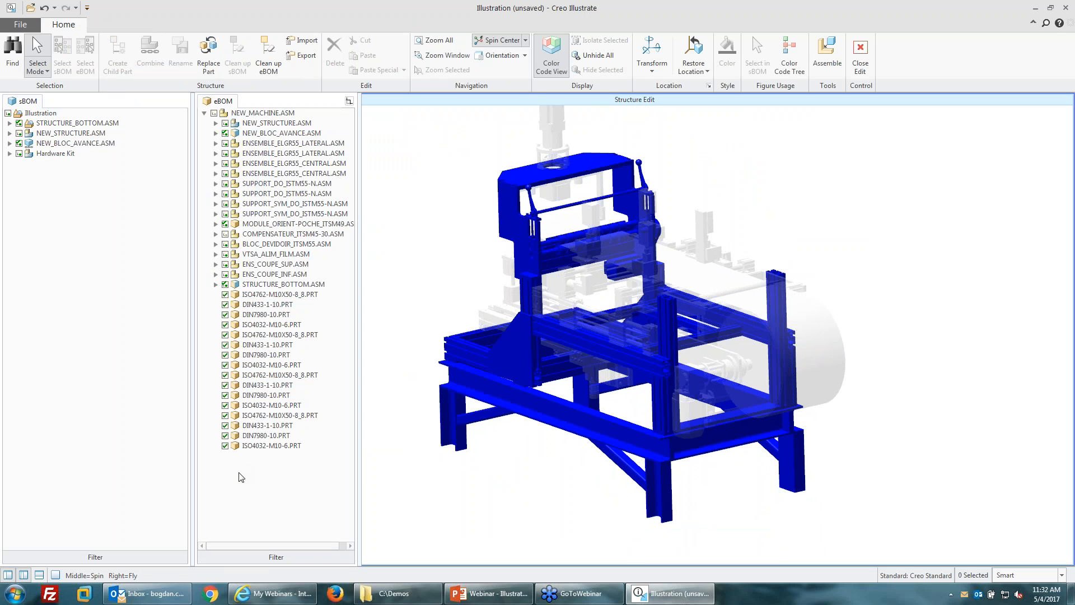
- Highlight NEW_MACHINE.ASM in the eBOM to examine the complete engineering structure, and return to the figure
{"action": "left_click", "coordinate": [265, 113]}
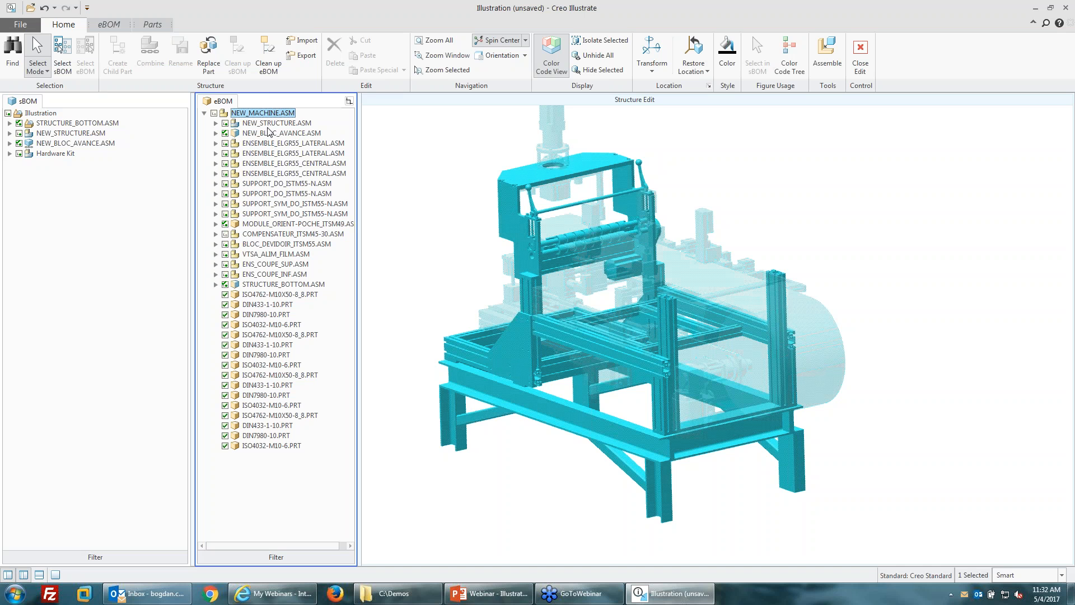
{"action": "left_click", "coordinate": [431, 170]}
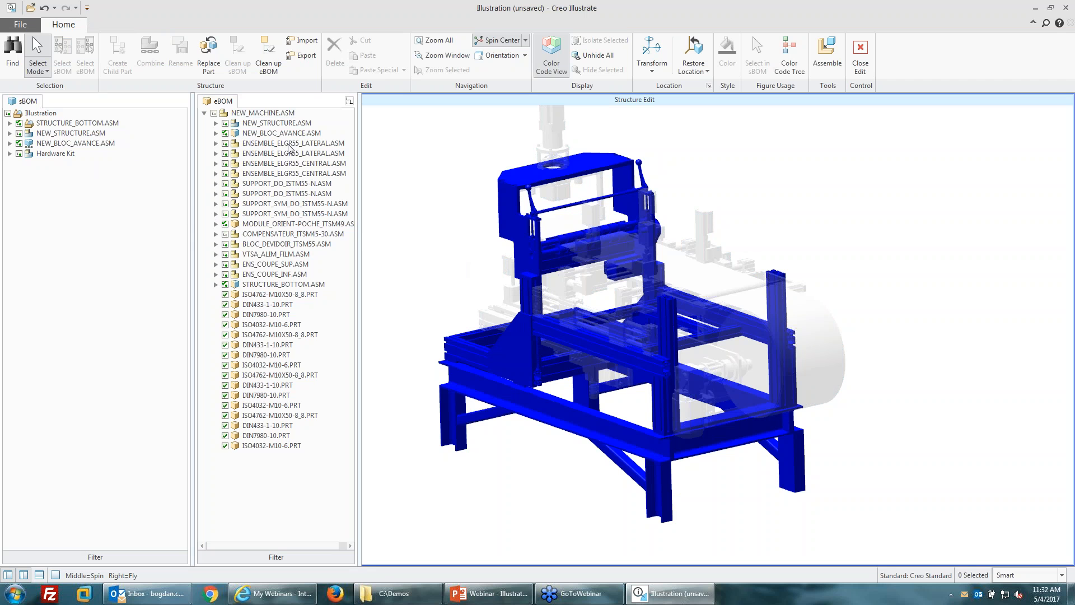
{"action": "left_click", "coordinate": [263, 112]}
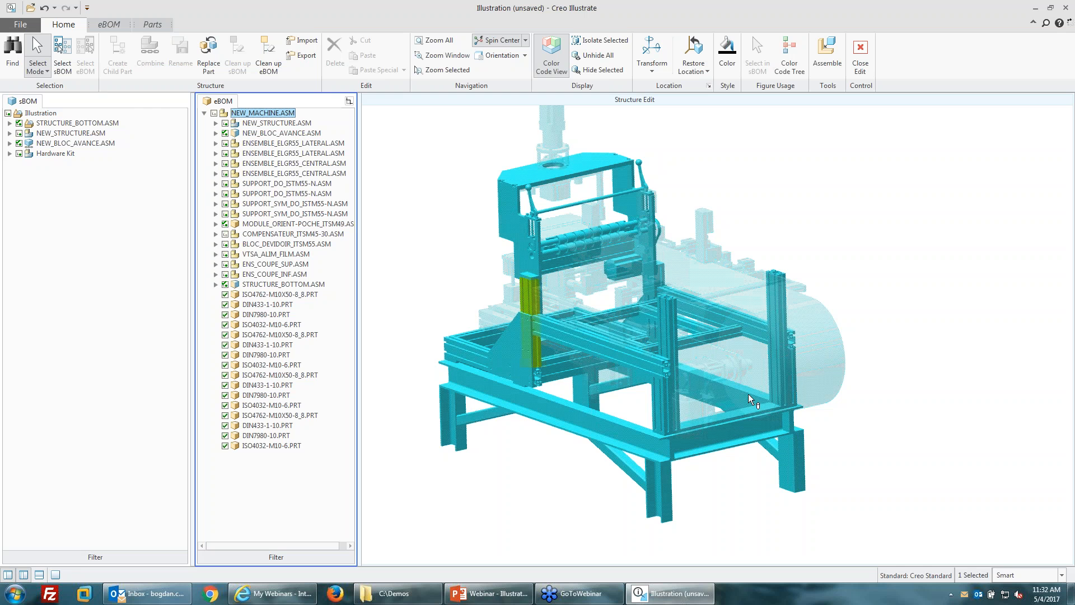
{"action": "middle_click_drag", "start_coordinate": [748, 397], "coordinate": [741, 342]}
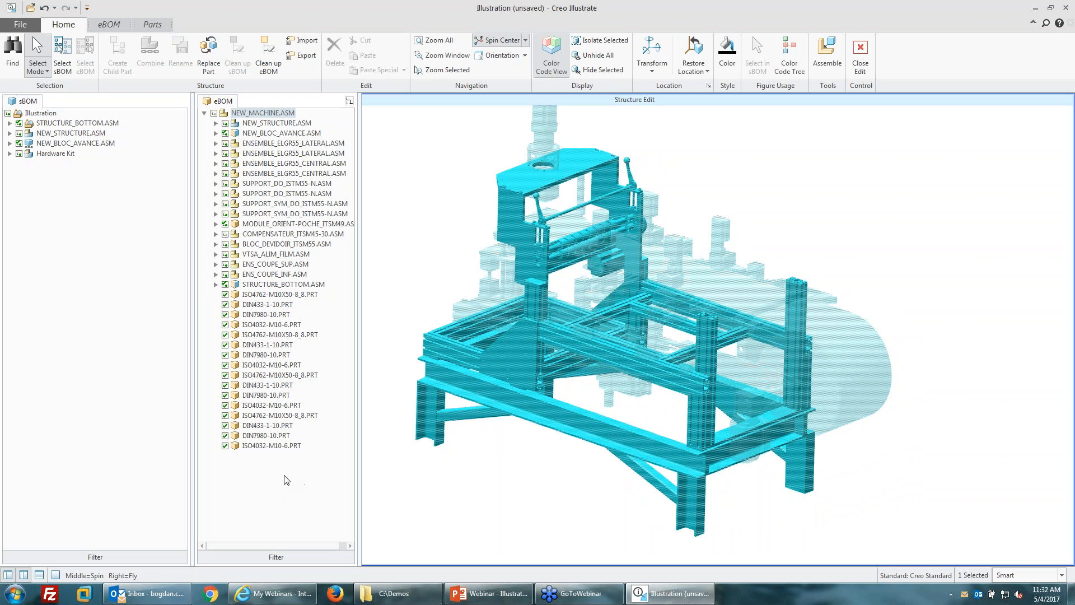
{"action": "left_click", "coordinate": [468, 521]}
{"action": "left_click", "coordinate": [857, 65]}
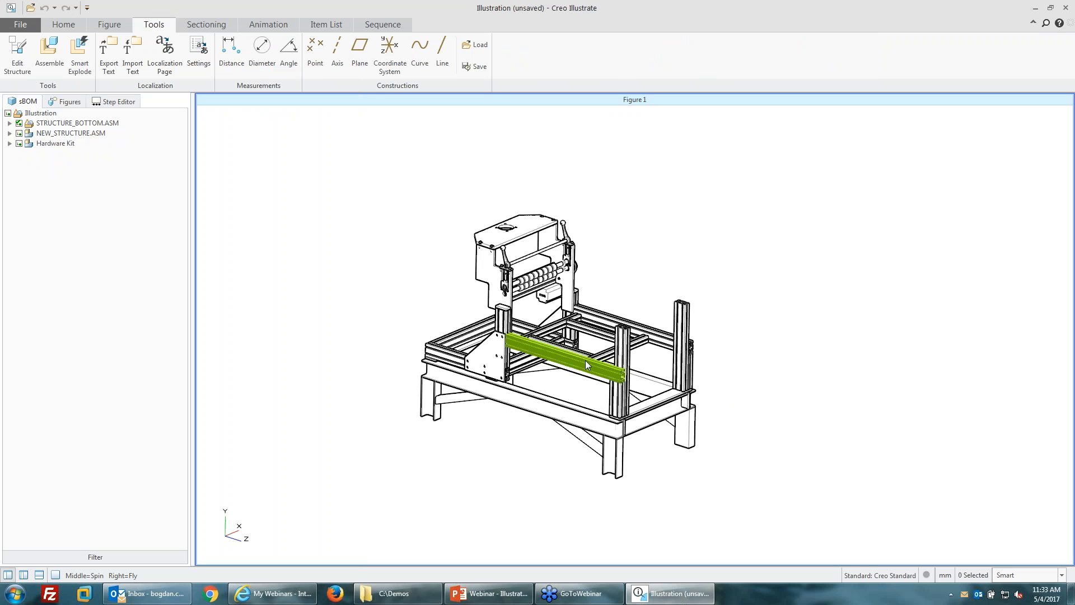
{"action": "scroll", "coordinate": [583, 358], "scroll_direction": "up", "scroll_amount": 5}
{"action": "middle_click_drag", "start_coordinate": [560, 359], "coordinate": [490, 364]}
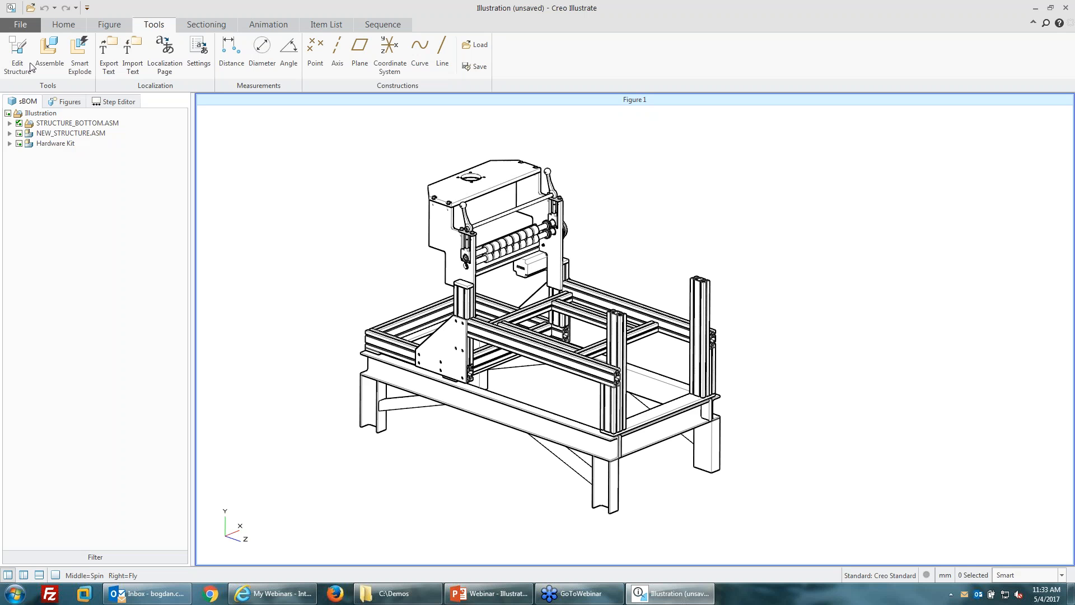
{"action": "left_click", "coordinate": [110, 26]}
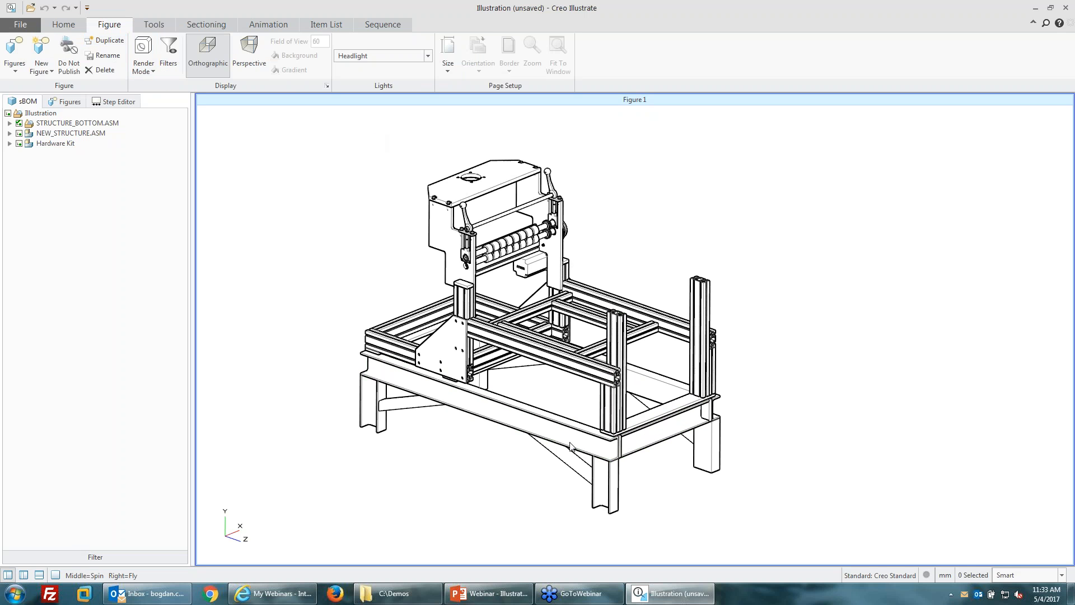
{"action": "left_click", "coordinate": [64, 25]}
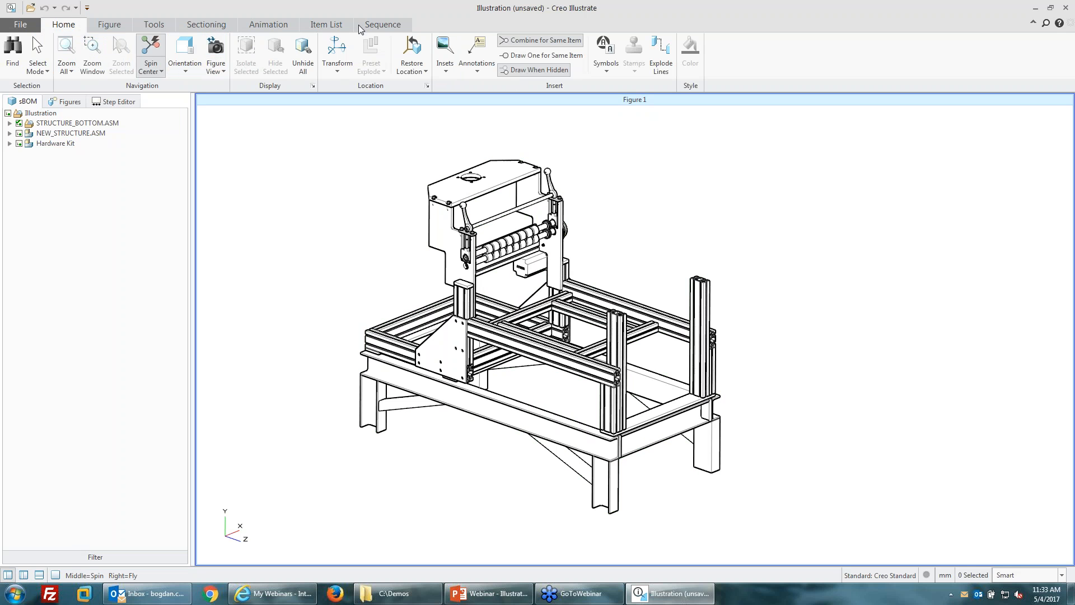
- Add an Item Tag annotation to the tall upright profile at the far right end of the frame
{"action": "scroll", "coordinate": [275, 199], "scroll_direction": "down", "scroll_amount": 2}
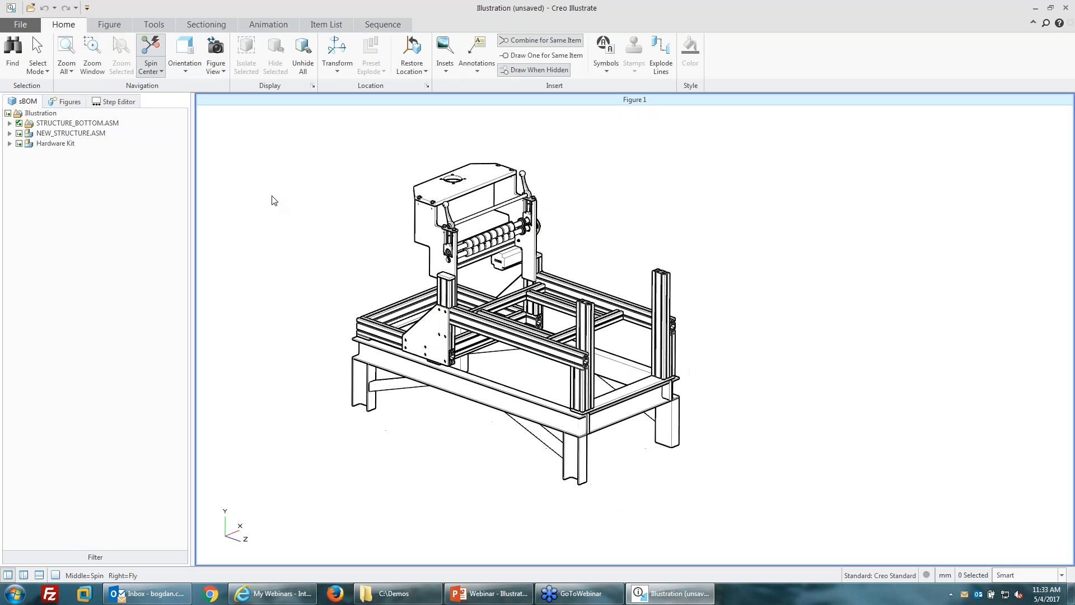
{"action": "left_click", "coordinate": [464, 71]}
{"action": "scroll", "coordinate": [499, 168], "scroll_direction": "down", "scroll_amount": 4}
{"action": "scroll", "coordinate": [498, 169], "scroll_direction": "down", "scroll_amount": 1}
{"action": "scroll", "coordinate": [498, 169], "scroll_direction": "up", "scroll_amount": 5}
{"action": "scroll", "coordinate": [488, 148], "scroll_direction": "down", "scroll_amount": 2}
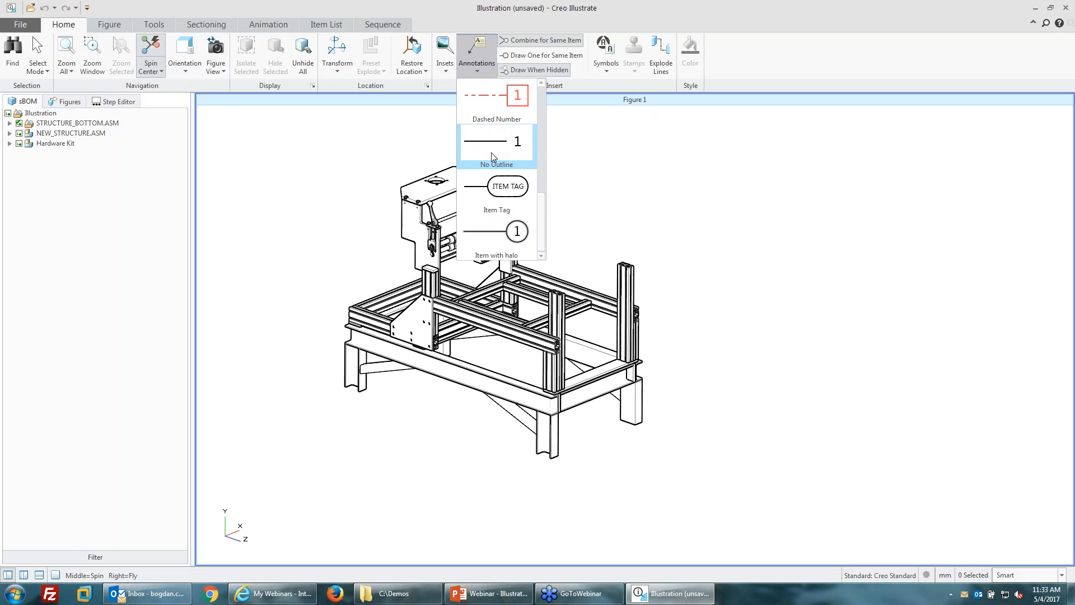
{"action": "left_click", "coordinate": [495, 193]}
{"action": "left_click", "coordinate": [627, 280]}
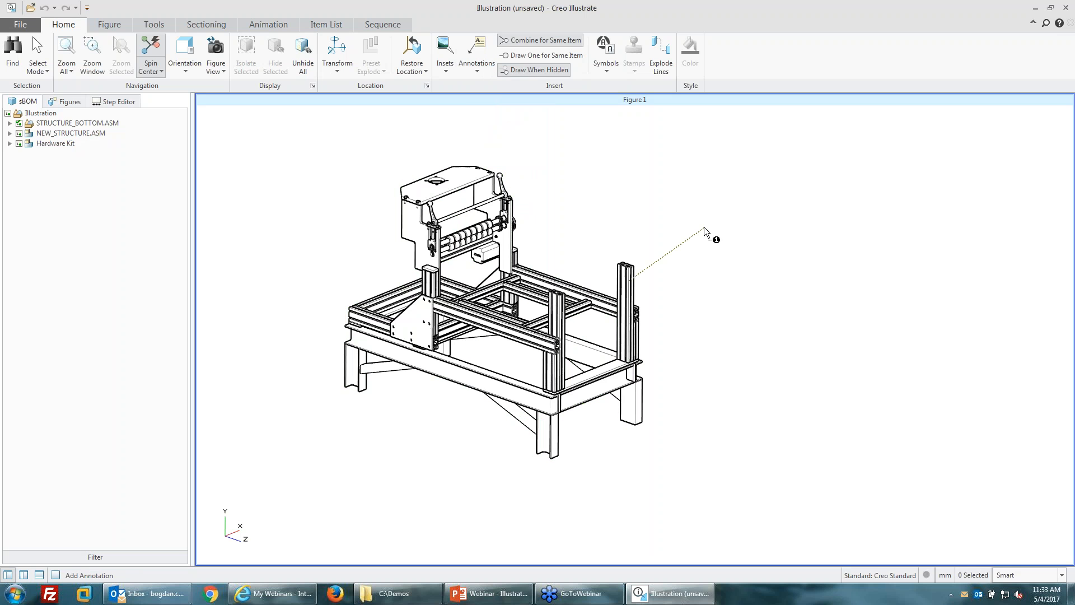
{"action": "left_click", "coordinate": [705, 228]}
- Add Item Tag annotations to the right, front and left legs of the base frame
{"action": "left_click", "coordinate": [636, 408]}
{"action": "left_click", "coordinate": [736, 411]}
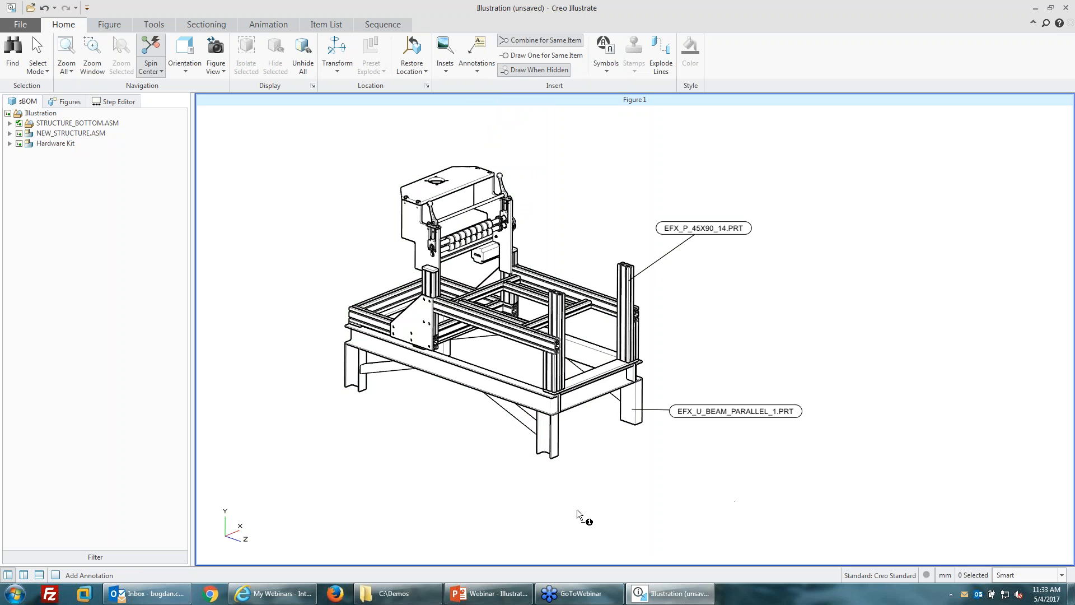
{"action": "left_click", "coordinate": [548, 451]}
{"action": "left_click", "coordinate": [503, 496]}
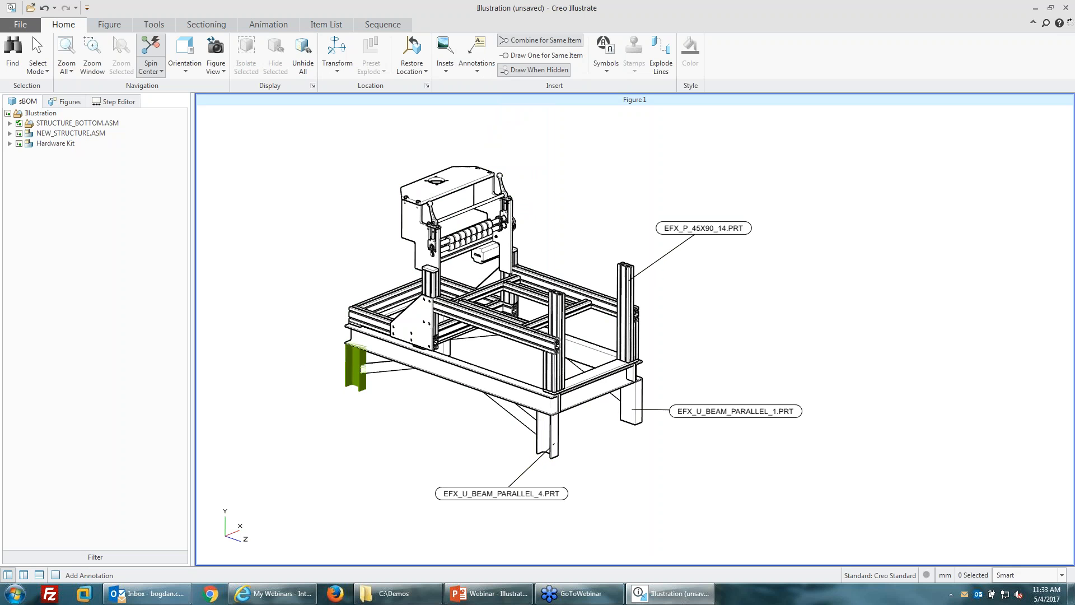
{"action": "left_click", "coordinate": [354, 367]}
{"action": "left_click", "coordinate": [281, 370]}
- Add Item Tag annotations to the upper block's top plate, the base's right end beam and its long front beam
{"action": "left_click", "coordinate": [463, 177]}
{"action": "left_click", "coordinate": [381, 132]}
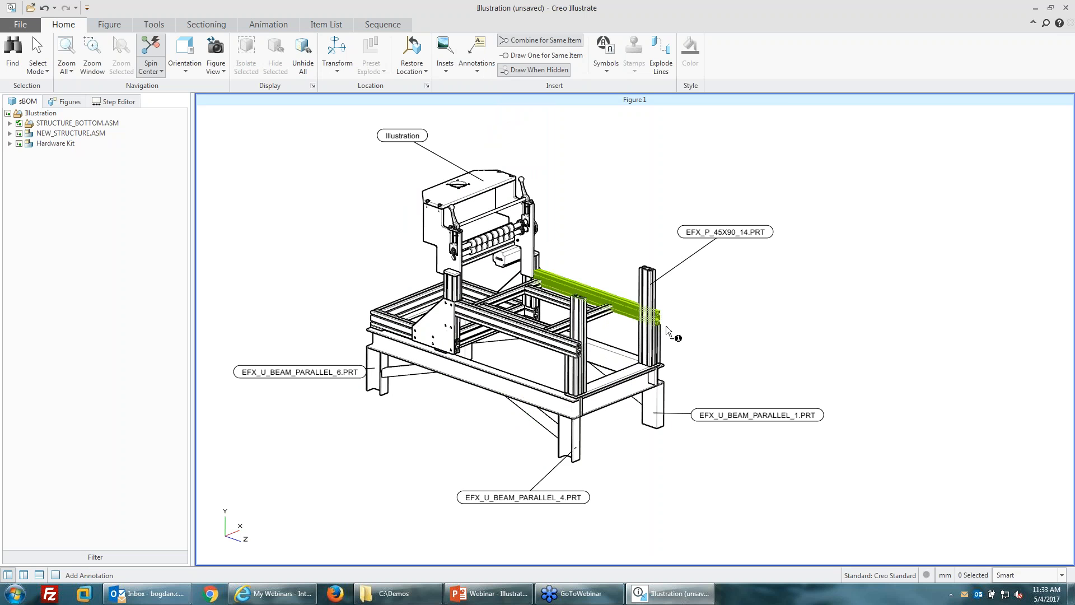
{"action": "left_click", "coordinate": [641, 386]}
{"action": "left_click", "coordinate": [747, 364]}
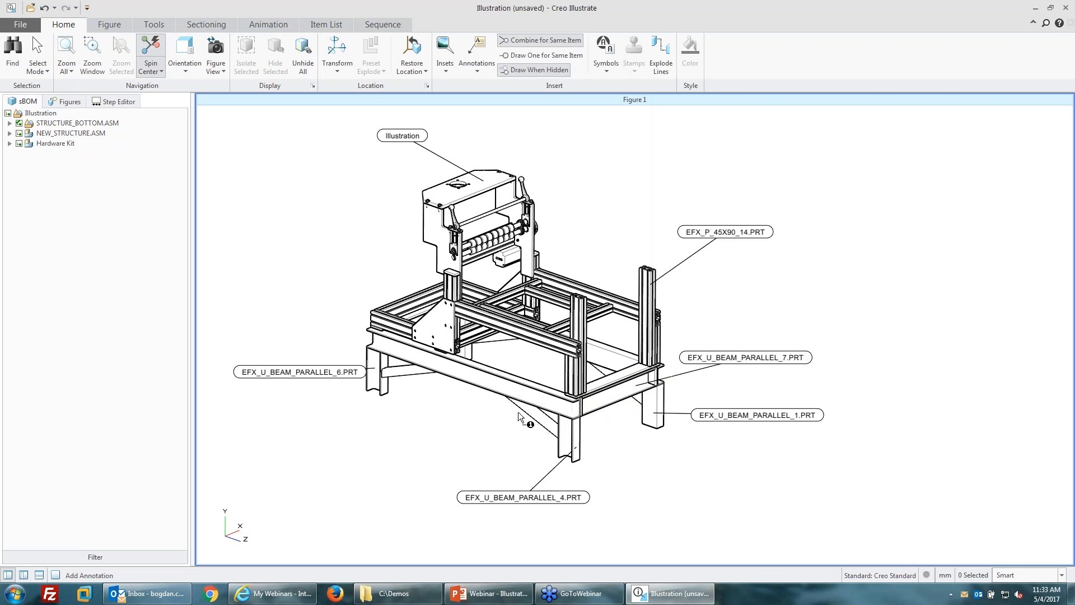
{"action": "left_click", "coordinate": [484, 381]}
{"action": "left_click", "coordinate": [398, 447]}
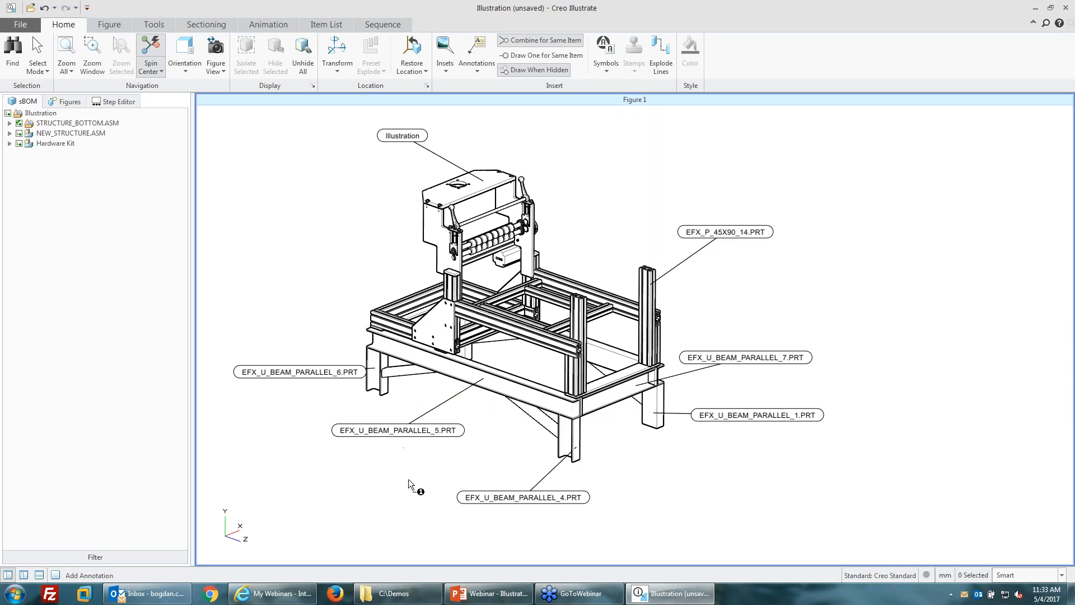
{"action": "scroll", "coordinate": [611, 437], "scroll_direction": "down", "scroll_amount": 1}
{"action": "scroll", "coordinate": [381, 383], "scroll_direction": "up", "scroll_amount": 1}
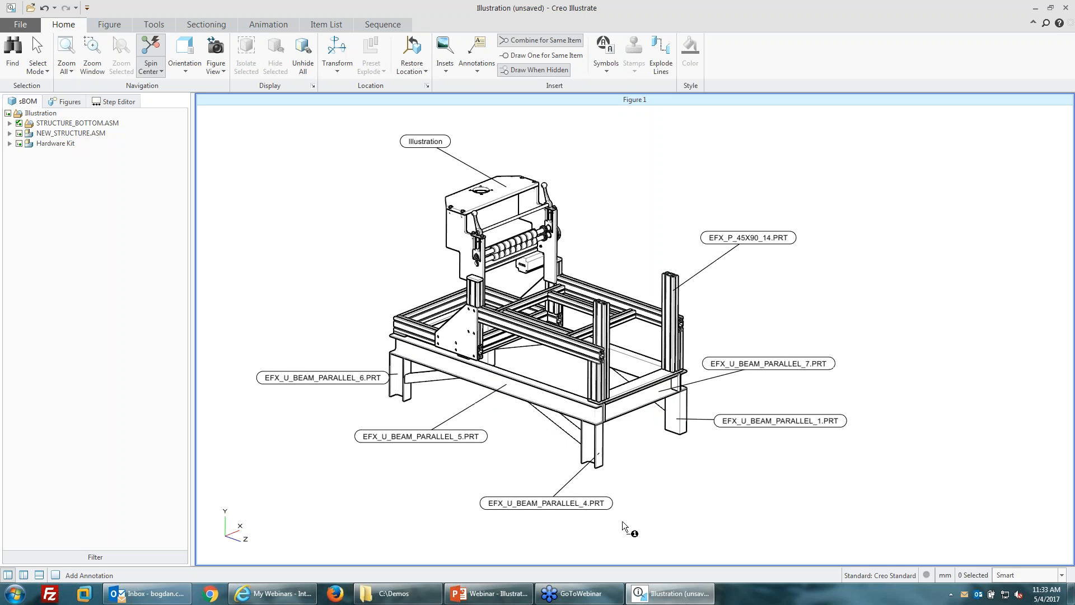
{"action": "key", "text": "Escape"}
{"action": "scroll", "coordinate": [272, 280], "scroll_direction": "down", "scroll_amount": 1}
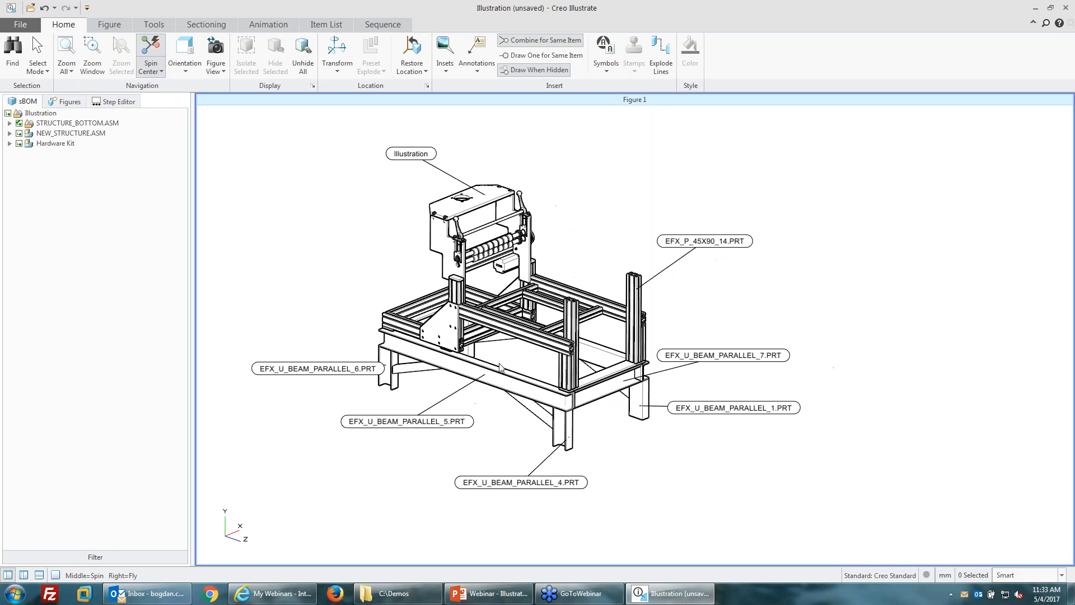
- Try the Shaded Illustration render mode on the figure
{"action": "scroll", "coordinate": [329, 291], "scroll_direction": "up", "scroll_amount": 1}
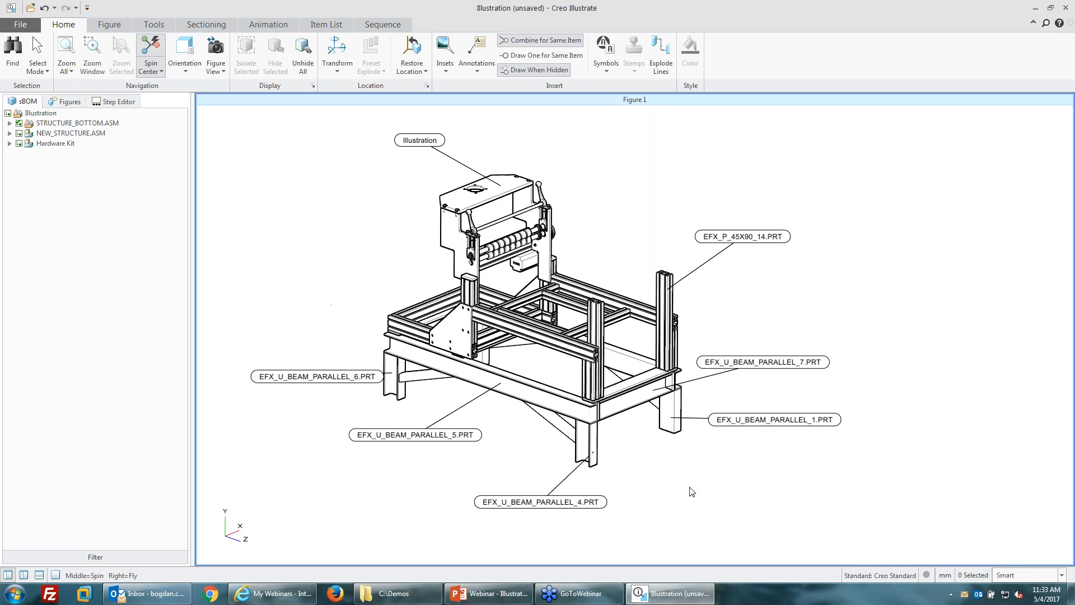
{"action": "scroll", "coordinate": [606, 431], "scroll_direction": "up", "scroll_amount": 1}
{"action": "right_click", "coordinate": [643, 242]}
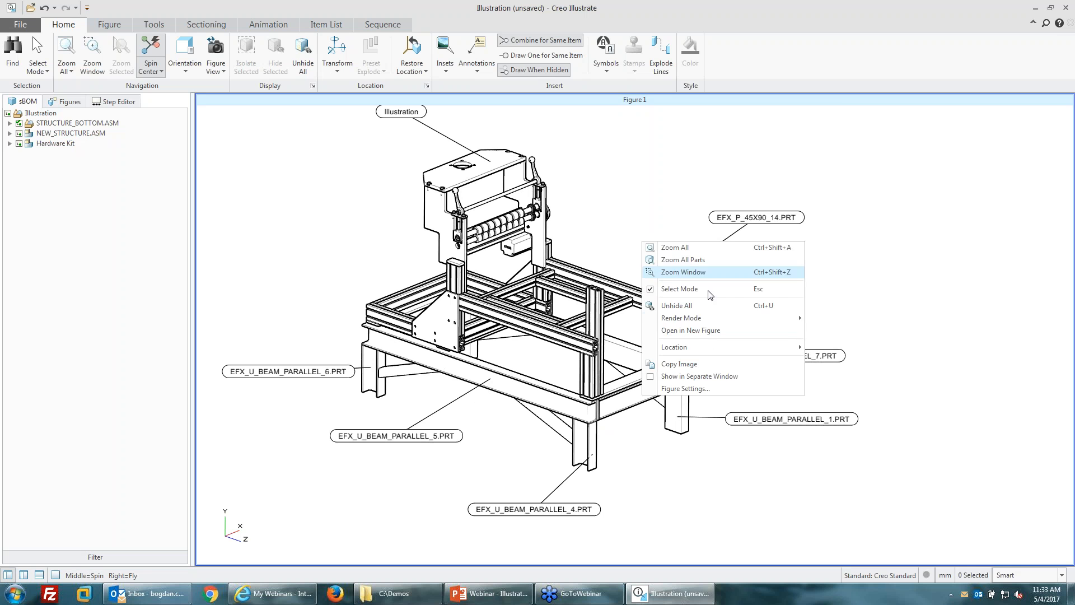
{"action": "mouse_move", "coordinate": [784, 318]}
{"action": "left_click", "coordinate": [851, 391]}
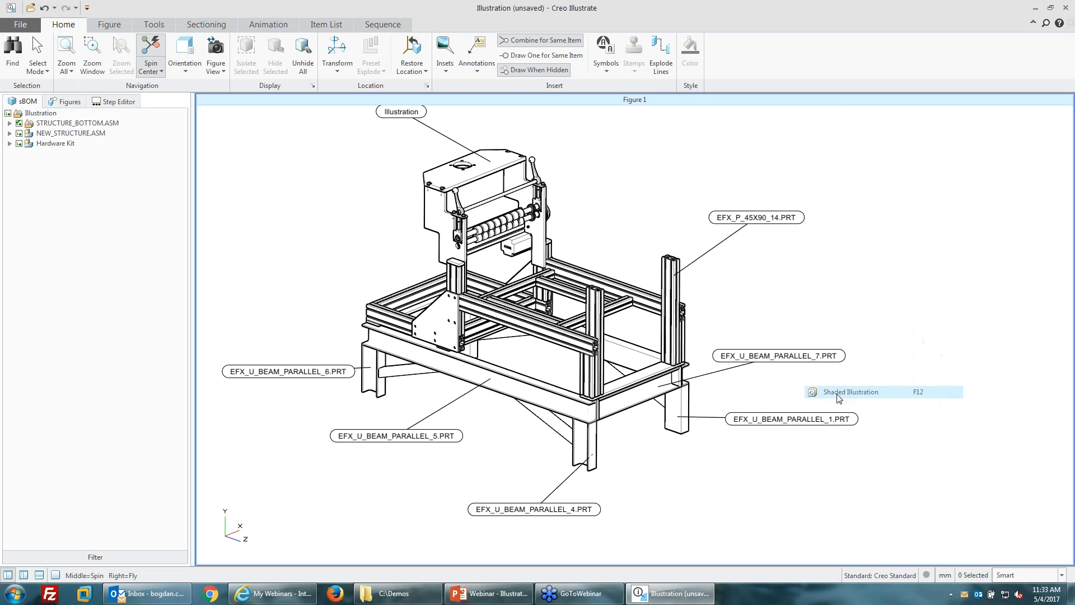
- Set the figure's render mode to White Shaded Illustration
{"action": "right_click", "coordinate": [656, 207]}
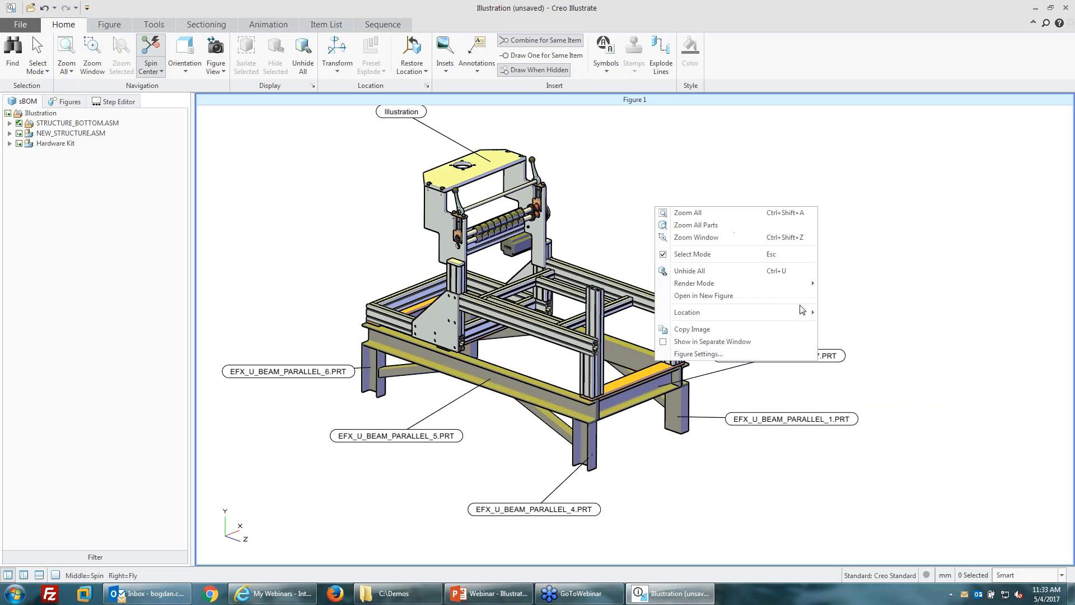
{"action": "mouse_move", "coordinate": [817, 286]}
{"action": "left_click", "coordinate": [866, 369]}
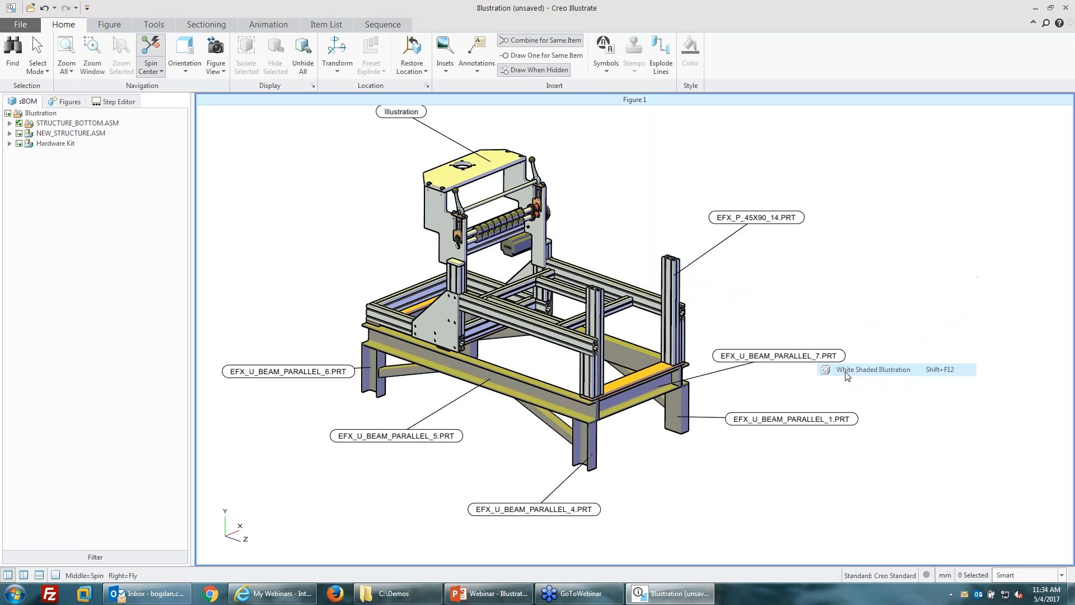
- Colour the base's front leg, end beam and long front beam dark green (RGB 0, 128, 0)
{"action": "scroll", "coordinate": [585, 443], "scroll_direction": "up", "scroll_amount": 3}
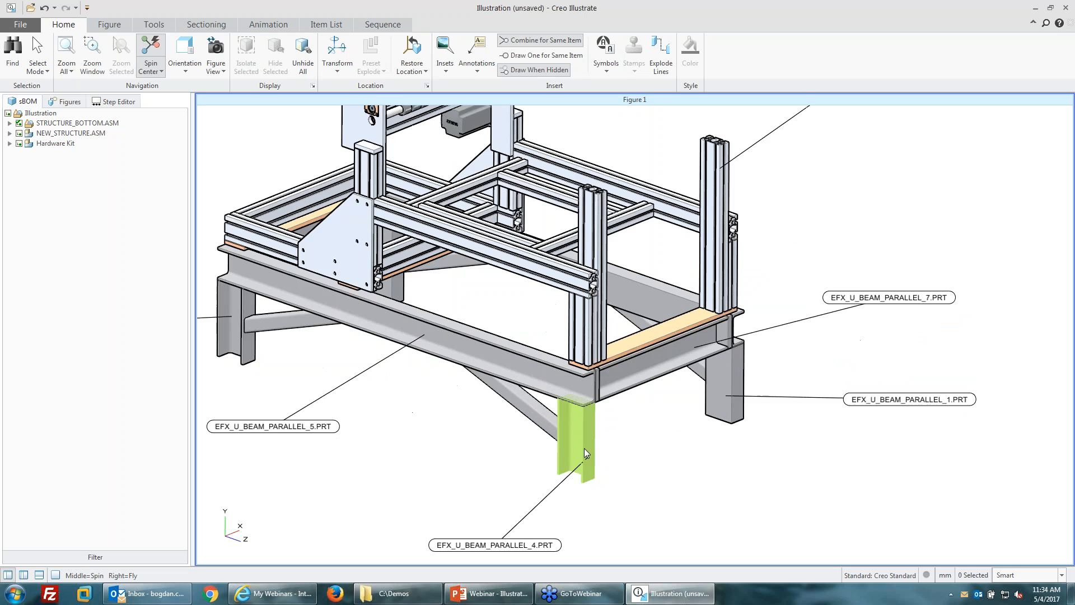
{"action": "left_click", "coordinate": [577, 431]}
{"action": "left_click", "coordinate": [651, 378], "text": "ctrl"}
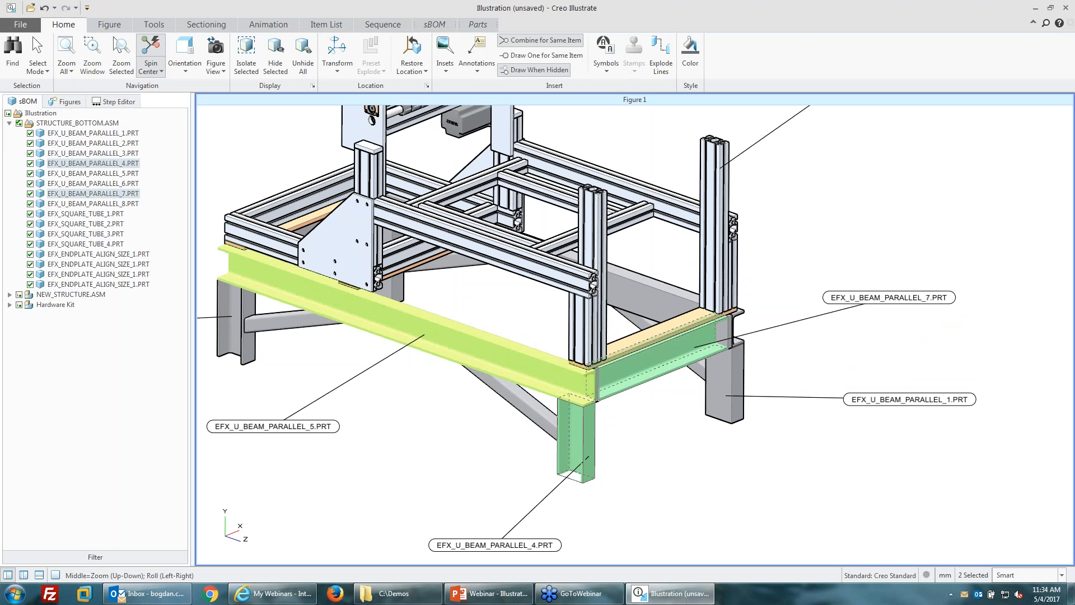
{"action": "left_click", "coordinate": [448, 330], "text": "ctrl"}
{"action": "left_click", "coordinate": [692, 46]}
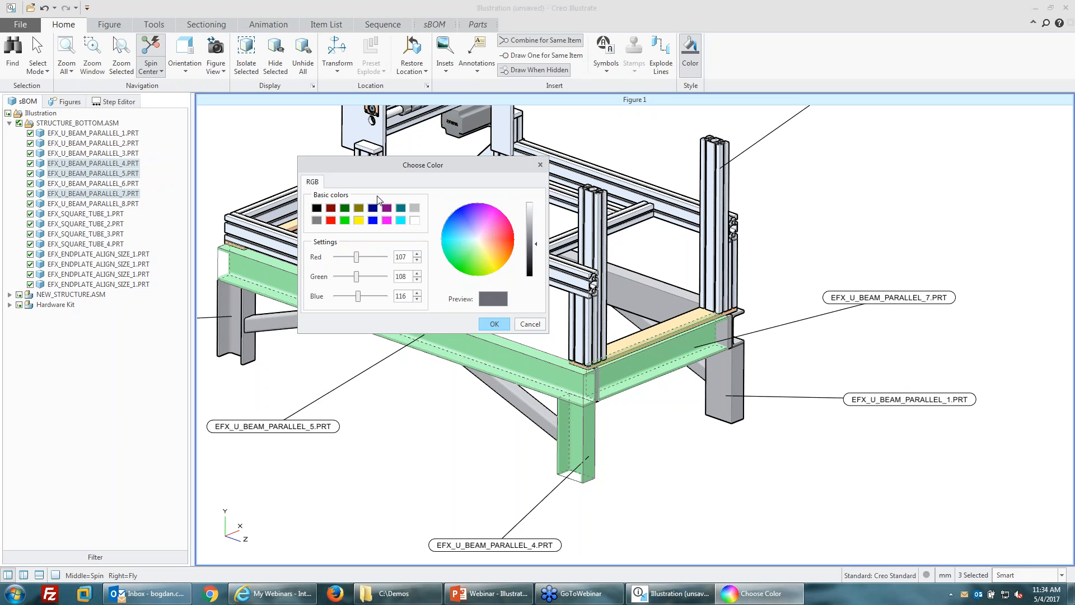
{"action": "left_click", "coordinate": [345, 221]}
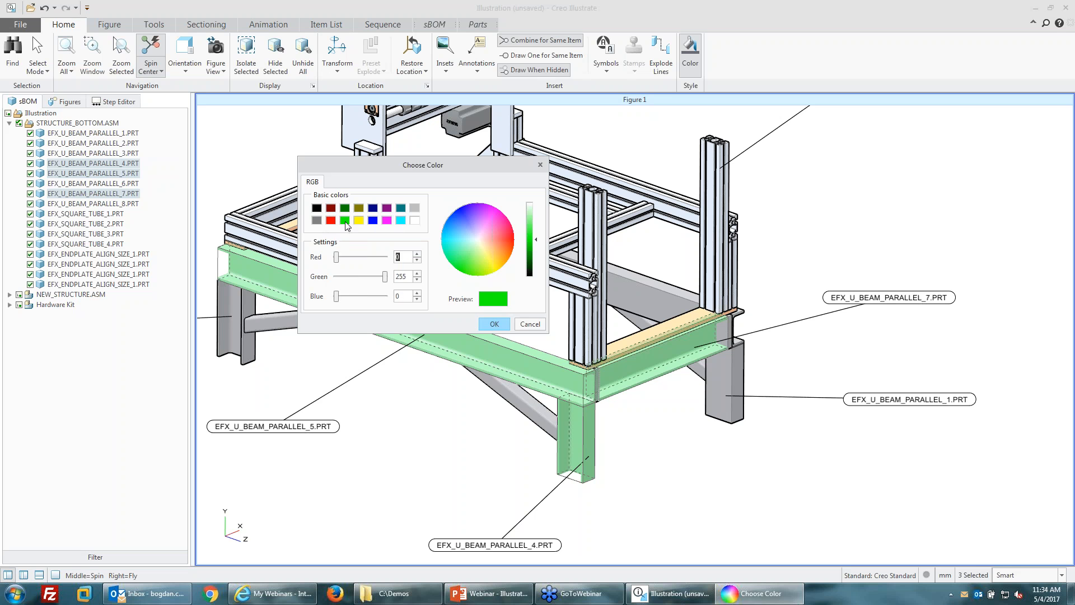
{"action": "left_click", "coordinate": [345, 207]}
{"action": "left_click", "coordinate": [493, 324]}
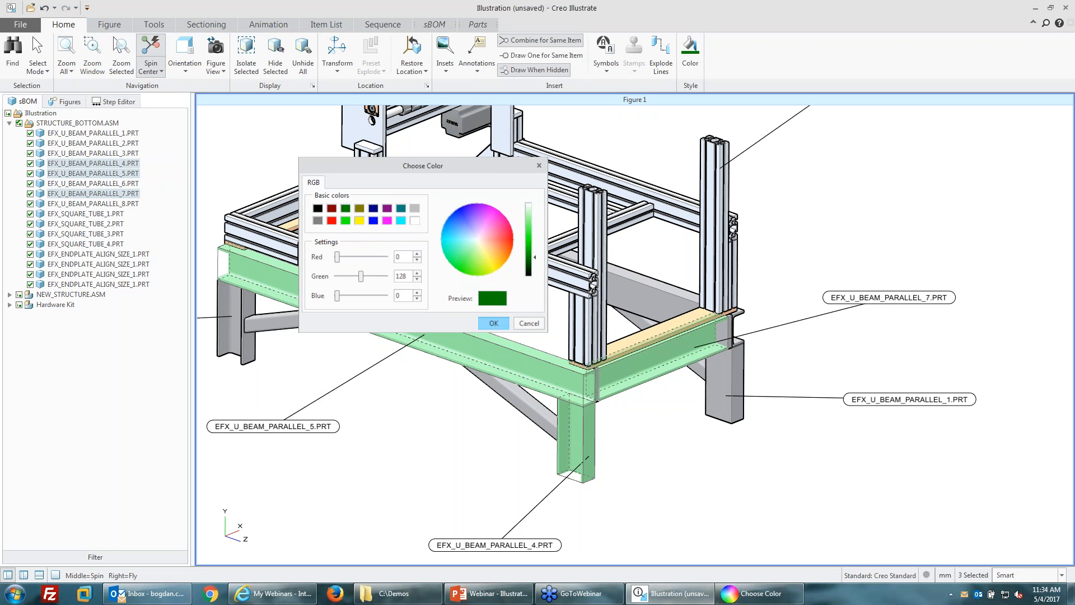
- Colour only the C-shaped end face of the long front beam yellow, at the corner above the front leg
{"action": "scroll", "coordinate": [524, 357], "scroll_direction": "down", "scroll_amount": 2}
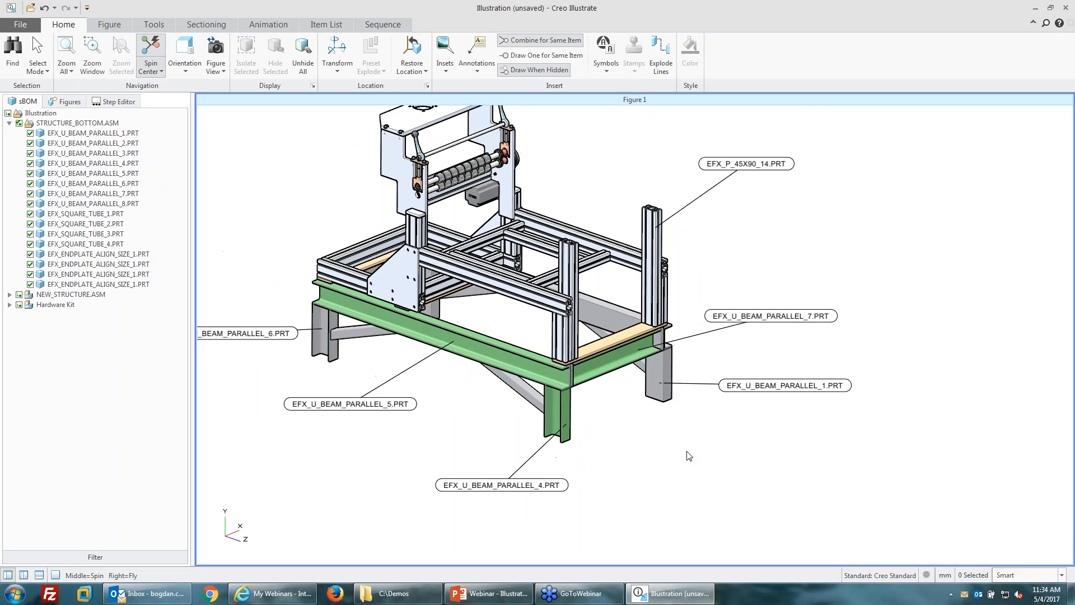
{"action": "scroll", "coordinate": [689, 456], "scroll_direction": "down", "scroll_amount": 1}
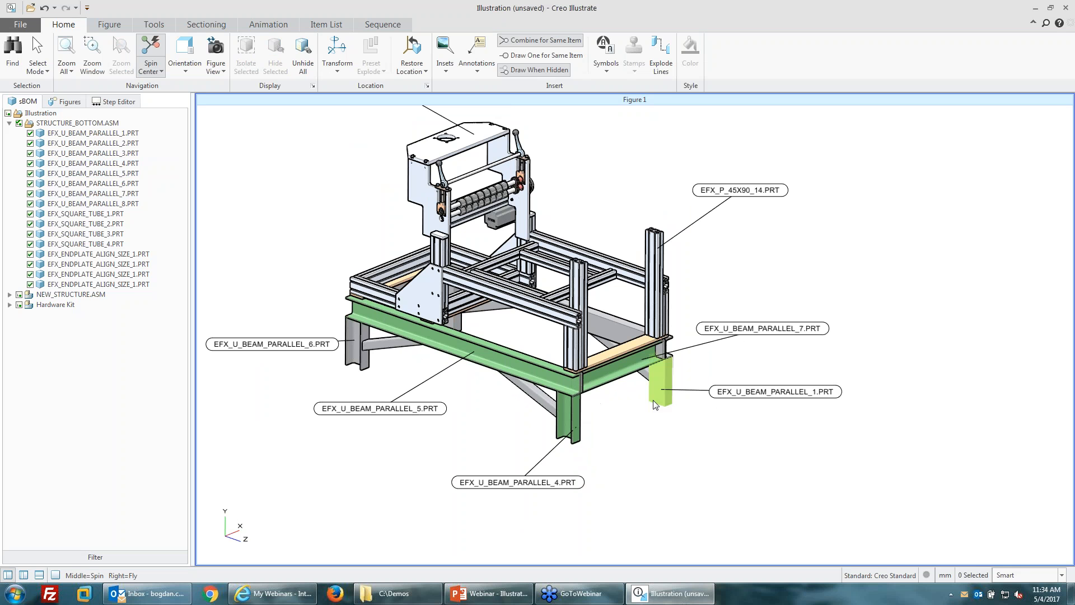
{"action": "scroll", "coordinate": [592, 407], "scroll_direction": "up", "scroll_amount": 1}
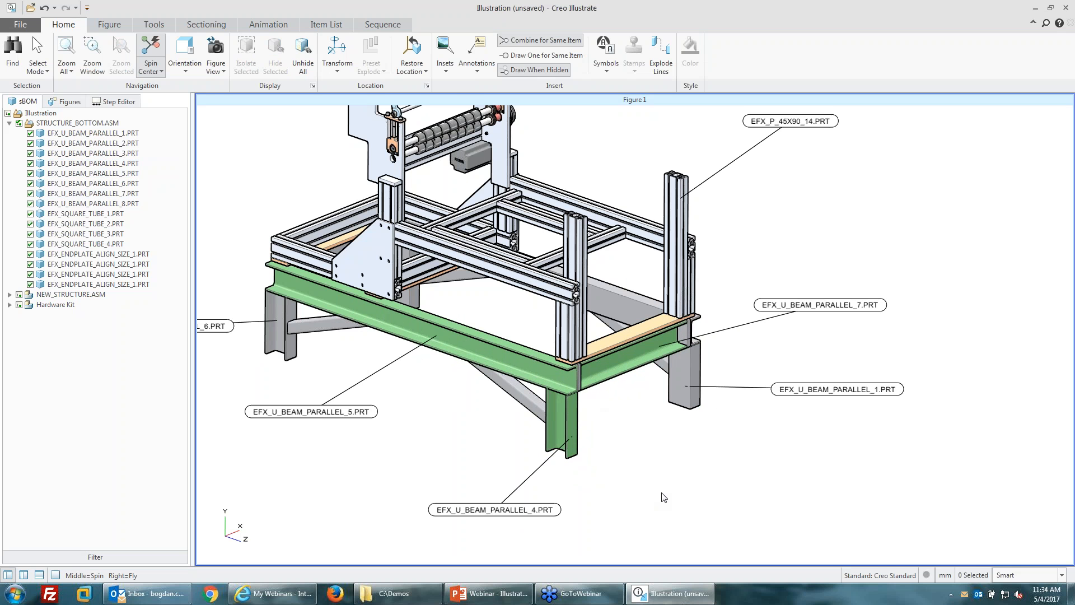
{"action": "scroll", "coordinate": [664, 497], "scroll_direction": "down", "scroll_amount": 3}
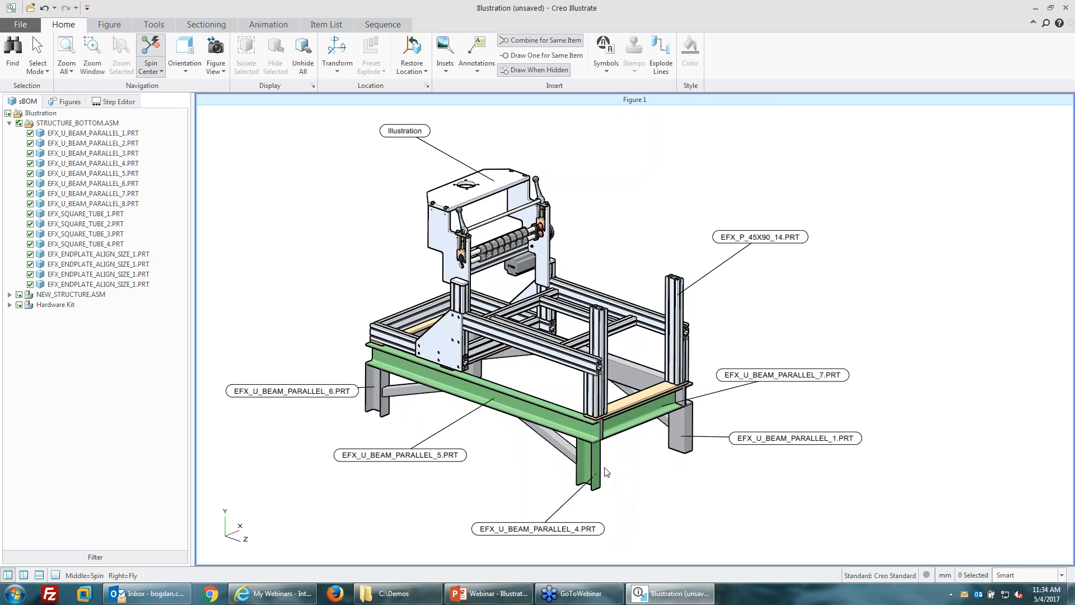
{"action": "scroll", "coordinate": [597, 452], "scroll_direction": "up", "scroll_amount": 5}
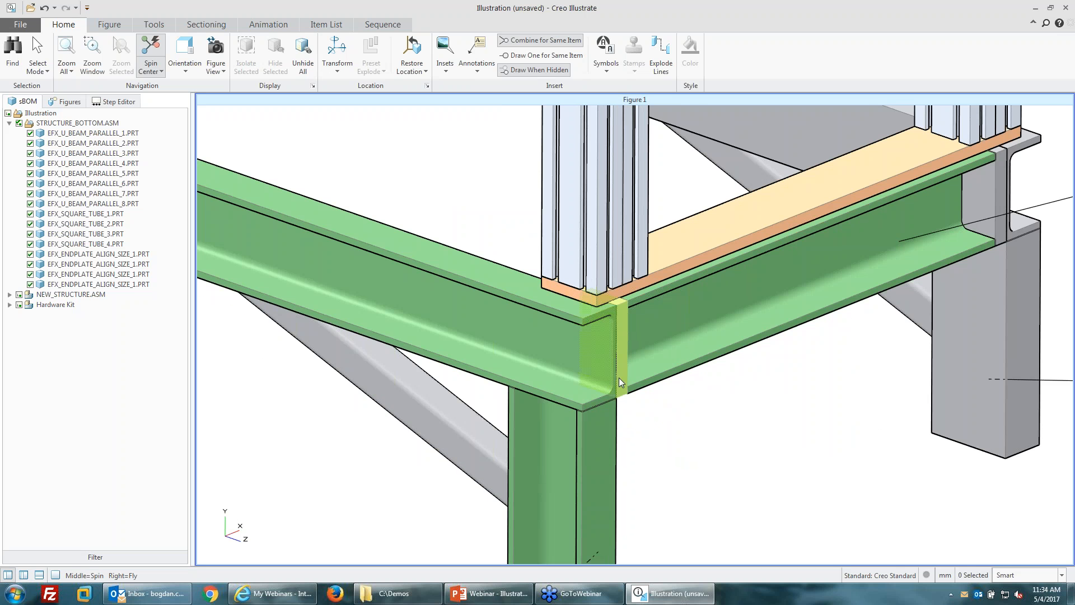
{"action": "scroll", "coordinate": [624, 381], "scroll_direction": "down", "scroll_amount": 5}
{"action": "scroll", "coordinate": [620, 375], "scroll_direction": "up", "scroll_amount": 5}
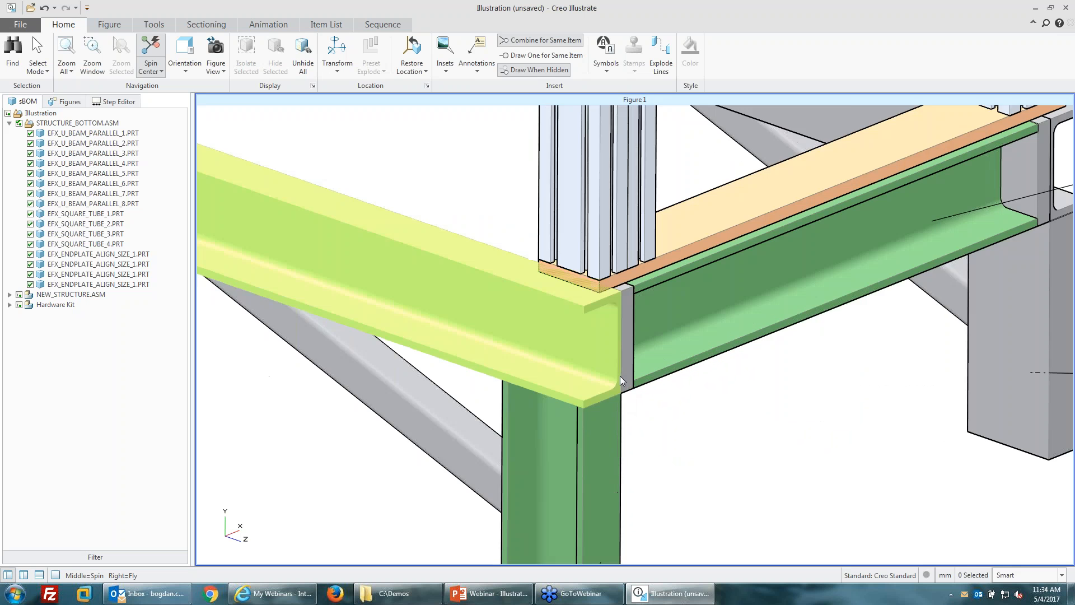
{"action": "scroll", "coordinate": [620, 375], "scroll_direction": "up", "scroll_amount": 2}
{"action": "left_click", "coordinate": [603, 416]}
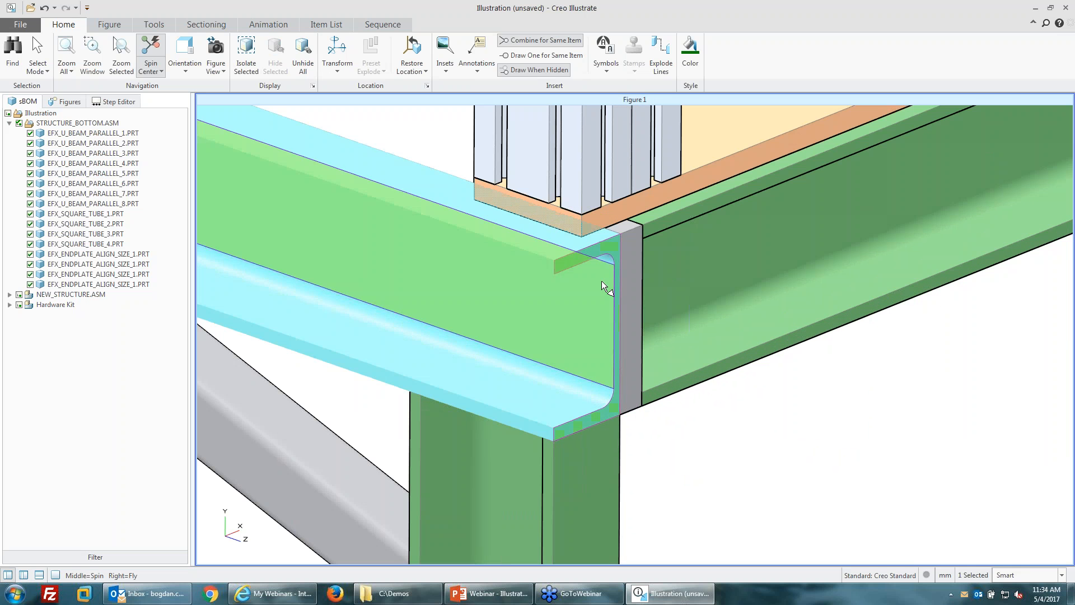
{"action": "left_click", "coordinate": [690, 53]}
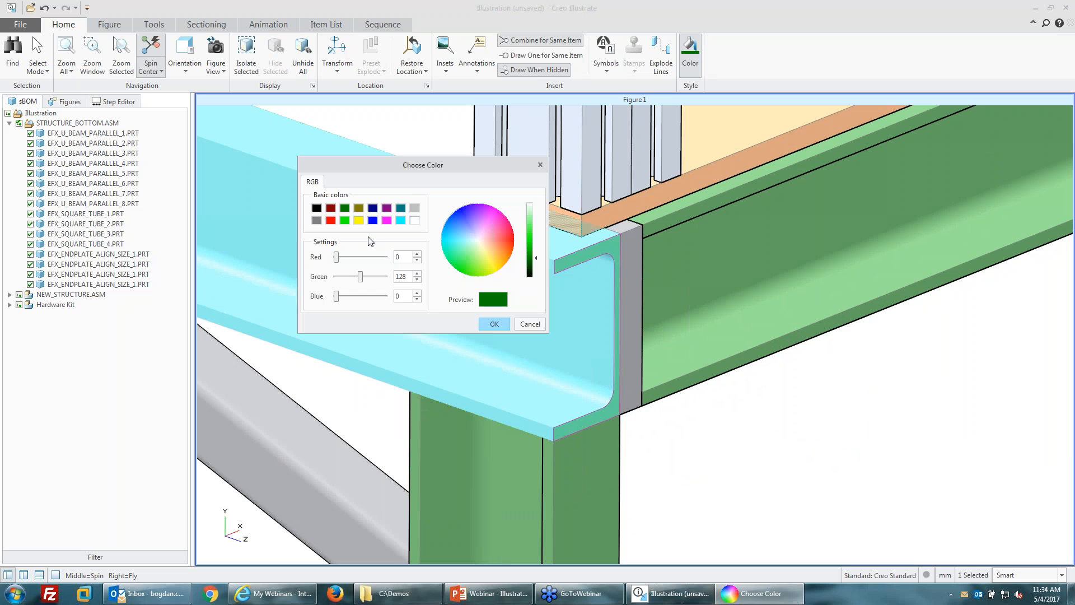
{"action": "left_click", "coordinate": [359, 220]}
{"action": "left_click", "coordinate": [492, 326]}
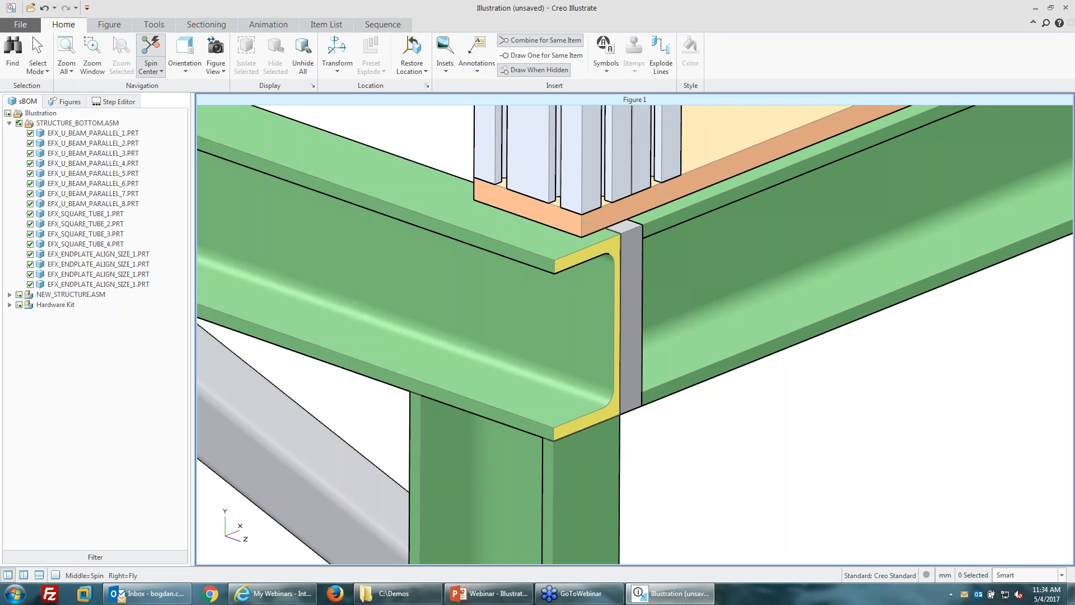
- Attach a text annotation with a leader line to the yellow end face, placing its label in the empty area beside the front leg
{"action": "scroll", "coordinate": [284, 300], "scroll_direction": "down", "scroll_amount": 2}
{"action": "scroll", "coordinate": [832, 437], "scroll_direction": "down", "scroll_amount": 1}
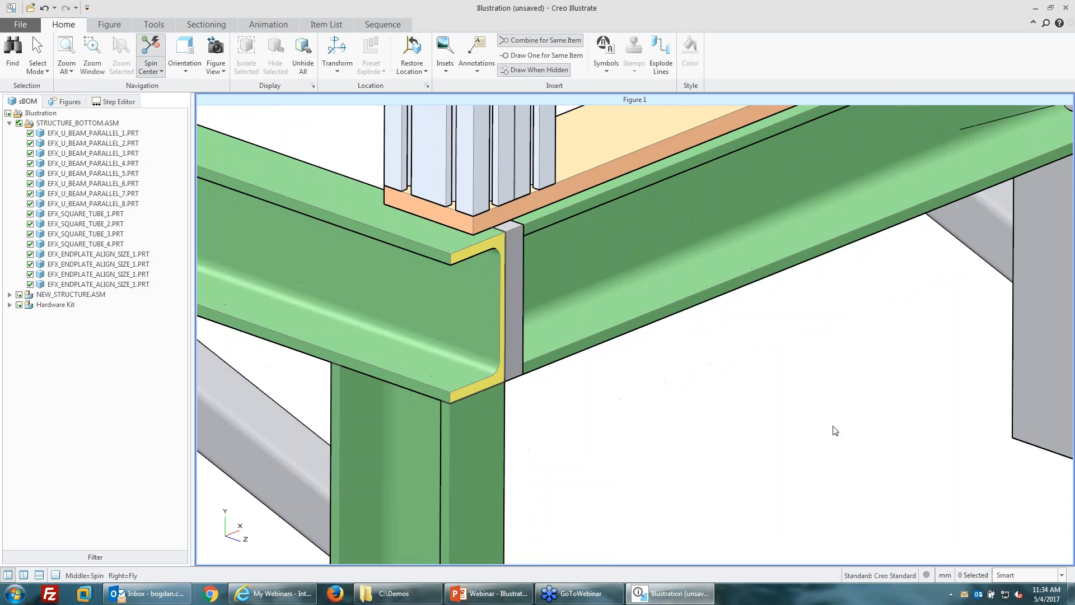
{"action": "scroll", "coordinate": [835, 430], "scroll_direction": "up", "scroll_amount": 1}
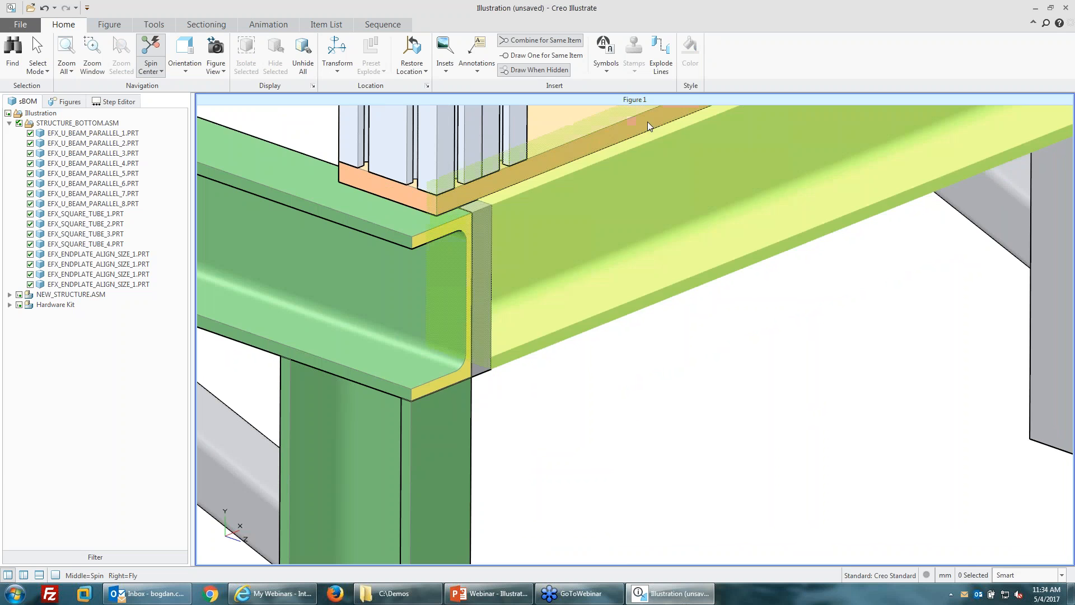
{"action": "left_click", "coordinate": [480, 71]}
{"action": "left_click", "coordinate": [514, 237]}
{"action": "left_click", "coordinate": [461, 373]}
{"action": "left_click", "coordinate": [583, 423]}
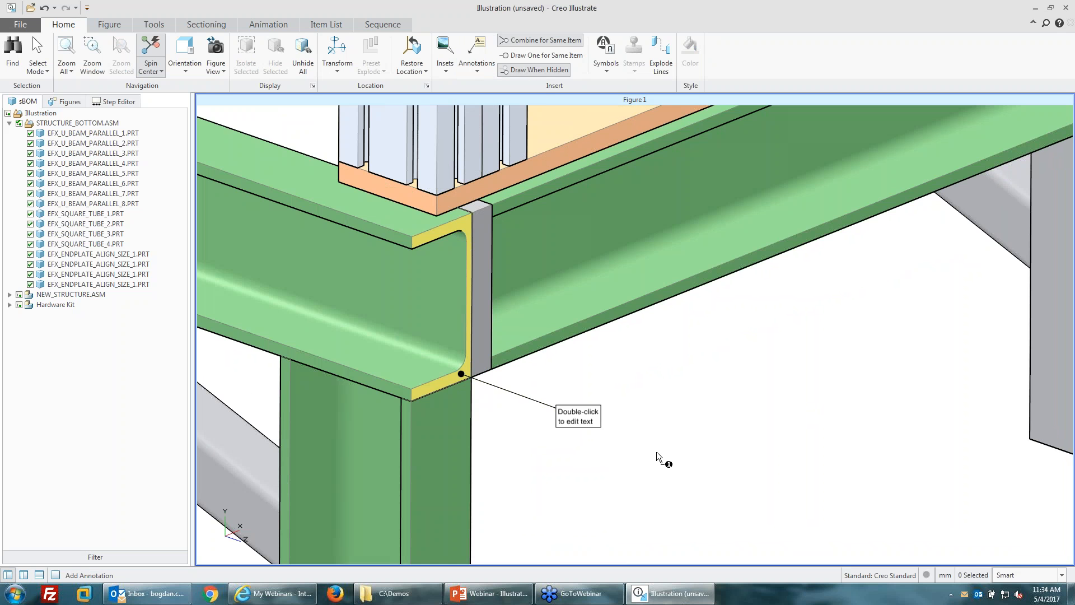
- Set the annotation's text to "Plate this with another type of finish"
{"action": "double_click", "coordinate": [577, 417]}
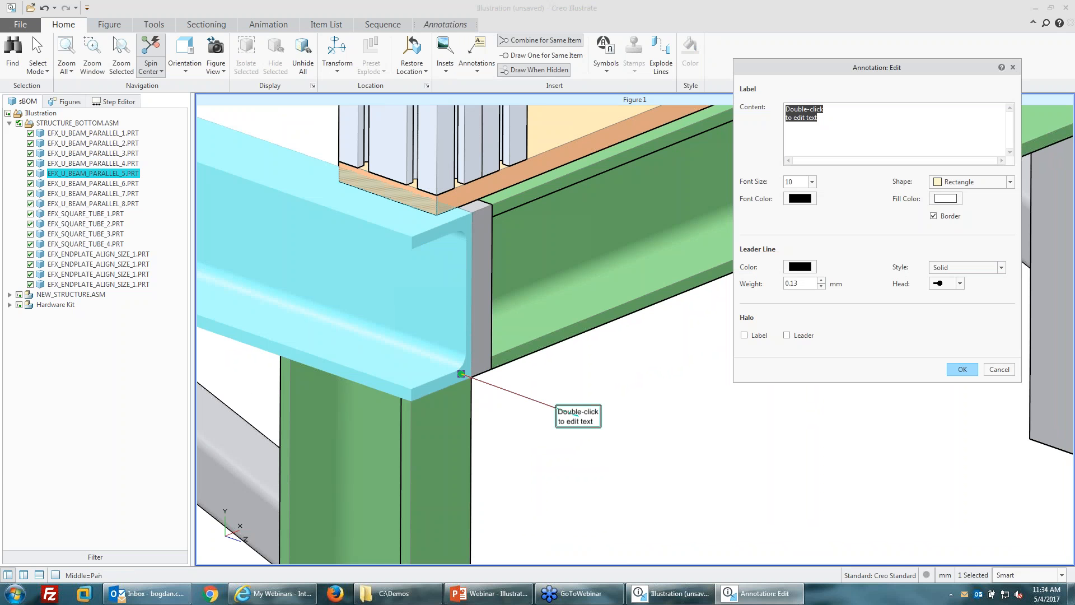
{"action": "type", "text": "Ste"}
{"action": "key", "text": "BackSpace"}
{"action": "key", "text": "BackSpace"}
{"action": "key", "text": "BackSpace"}
{"action": "type", "text": "Plate this"}
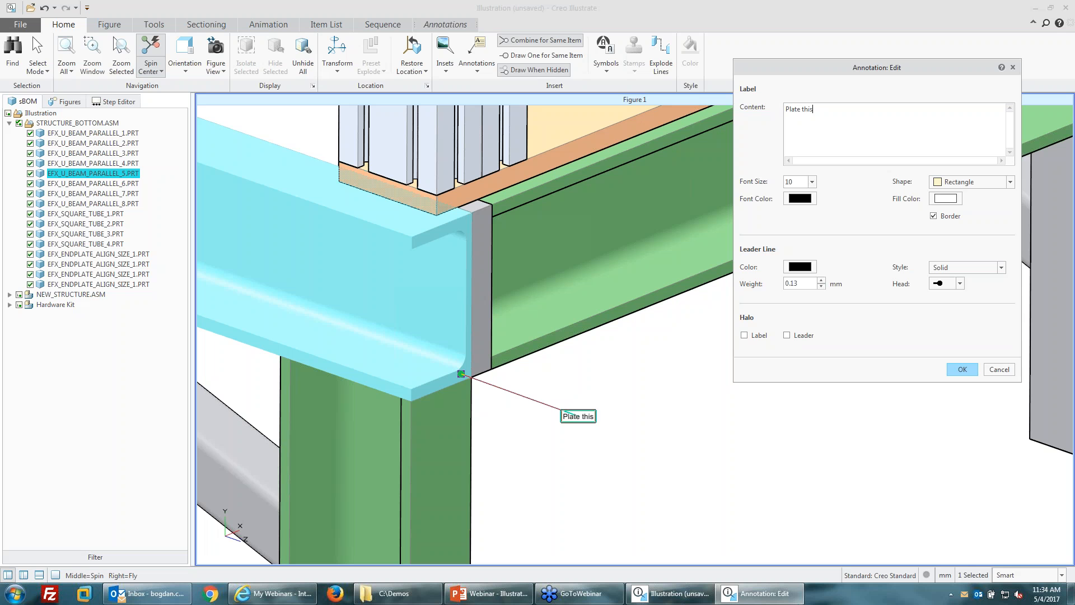
{"action": "type", "text": " with an"}
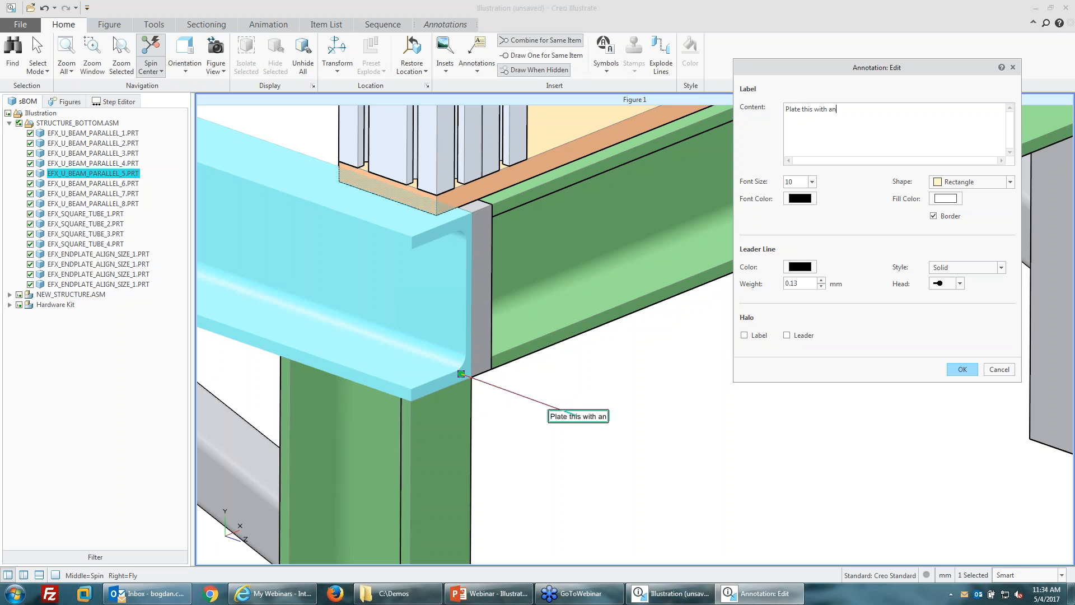
{"action": "type", "text": "other type of finish"}
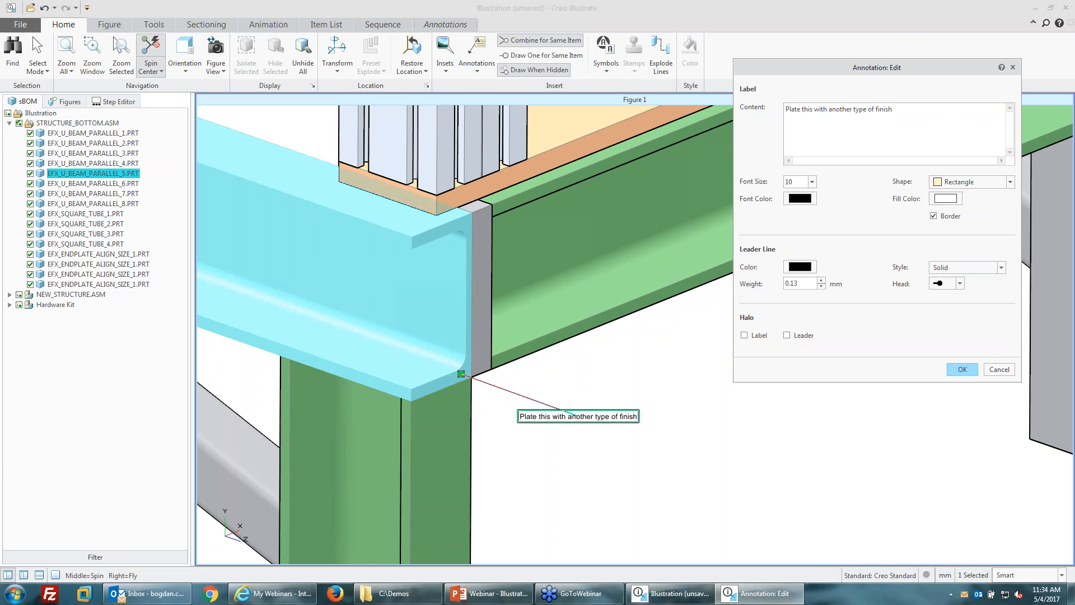
{"action": "left_click", "coordinate": [966, 366]}
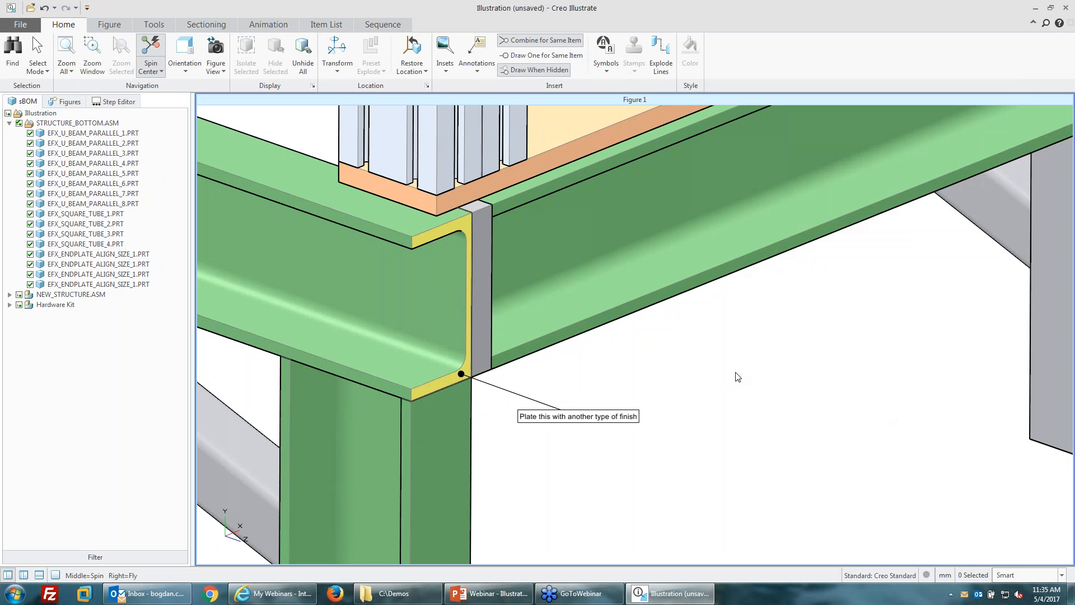
- Enlarge the finish annotation's font and move its label farther from the beam corner
{"action": "scroll", "coordinate": [738, 377], "scroll_direction": "down", "scroll_amount": 1}
{"action": "double_click", "coordinate": [635, 416]}
{"action": "left_click", "coordinate": [812, 182]}
{"action": "left_click", "coordinate": [801, 259]}
{"action": "left_click", "coordinate": [967, 369]}
{"action": "left_click_drag", "start_coordinate": [621, 415], "coordinate": [711, 433]}
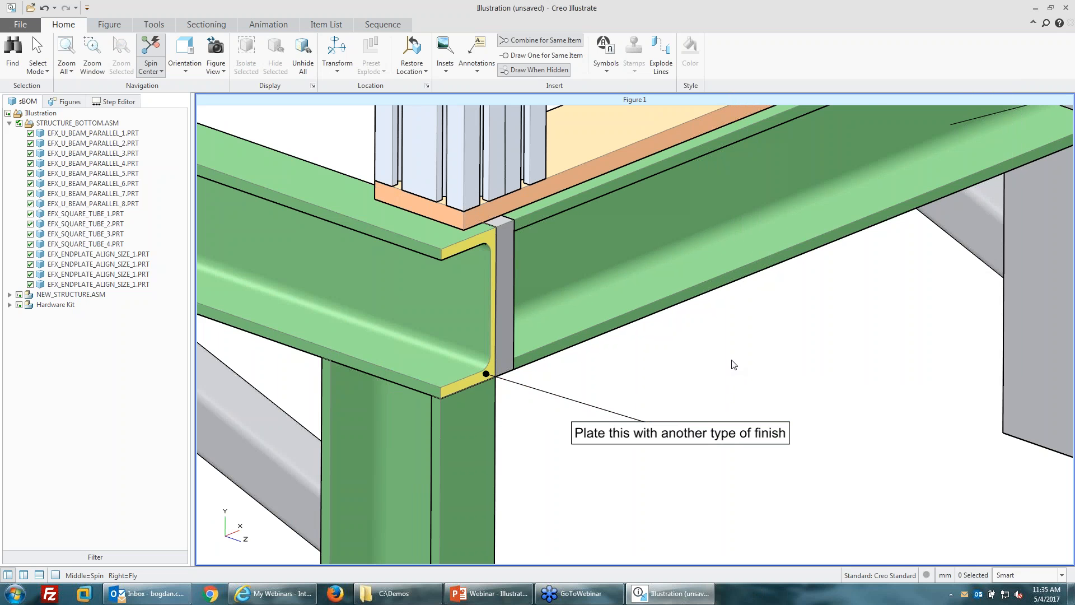
- Update Figure 1's stored figure view to the current close-up of the annotated beam corner
{"action": "scroll", "coordinate": [734, 365], "scroll_direction": "down", "scroll_amount": 1}
{"action": "left_click", "coordinate": [65, 101]}
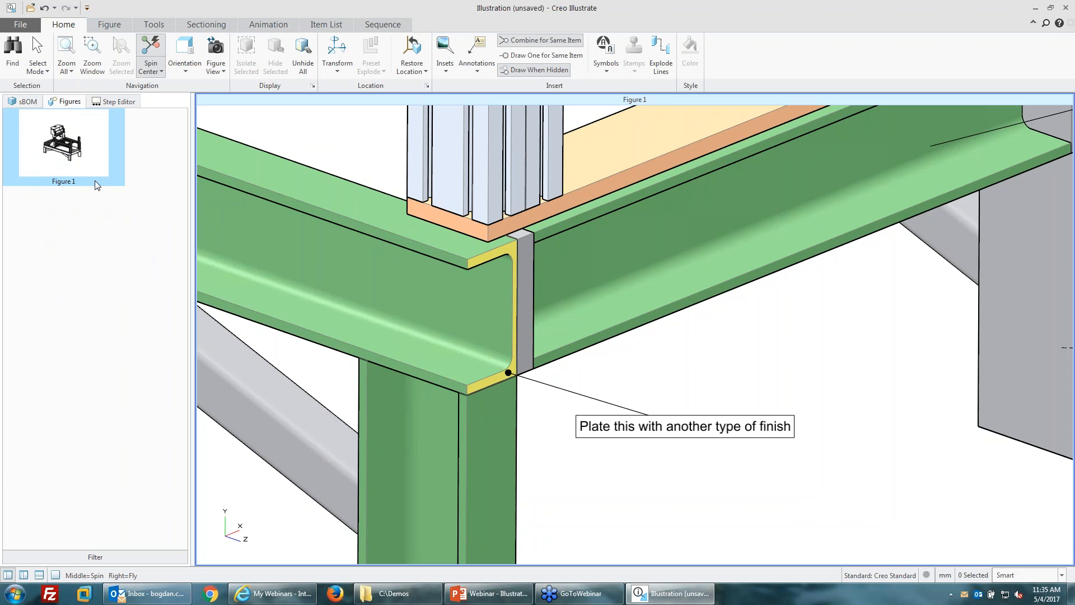
{"action": "left_click", "coordinate": [218, 72]}
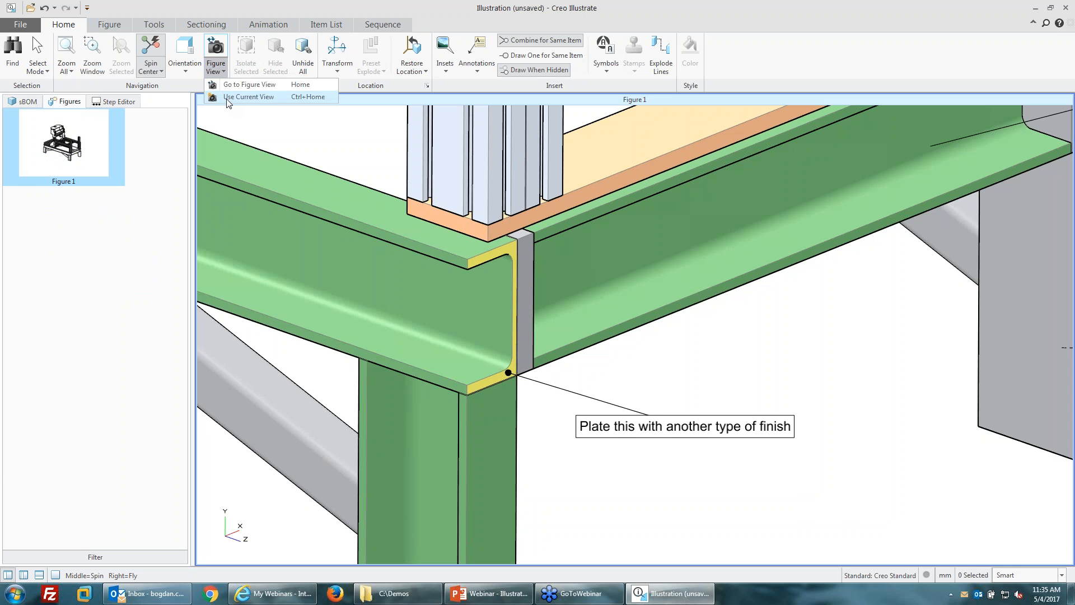
{"action": "left_click", "coordinate": [235, 97]}
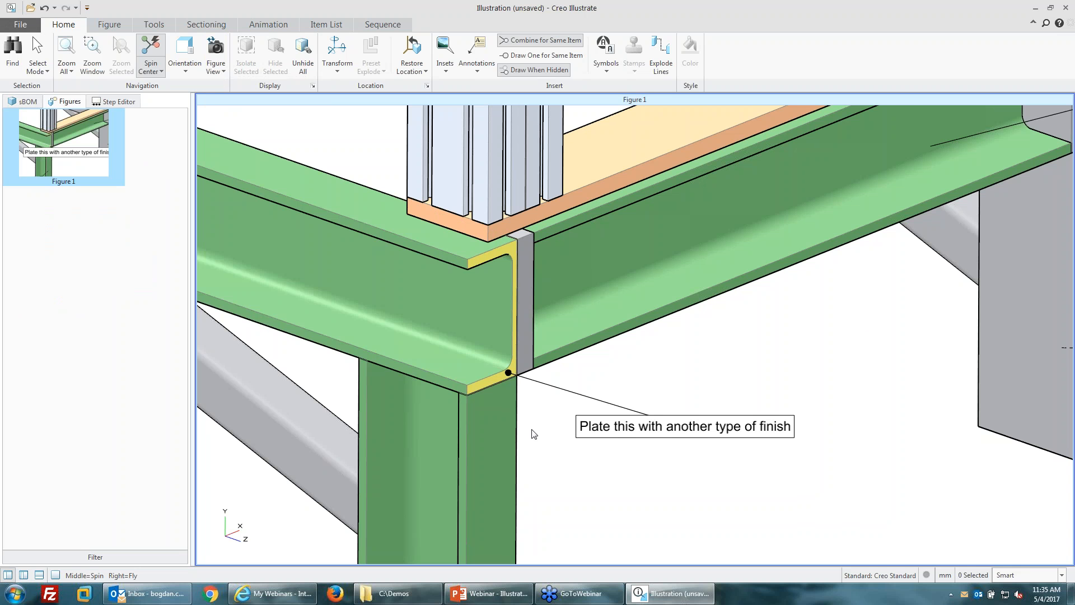
{"action": "scroll", "coordinate": [522, 414], "scroll_direction": "down", "scroll_amount": 3}
{"action": "scroll", "coordinate": [579, 367], "scroll_direction": "down", "scroll_amount": 2}
{"action": "scroll", "coordinate": [588, 381], "scroll_direction": "up", "scroll_amount": 4}
{"action": "scroll", "coordinate": [433, 369], "scroll_direction": "up", "scroll_amount": 1}
- Review the file types offered for saving Figure 1 as an illustration file, without saving it
{"action": "left_click", "coordinate": [20, 26]}
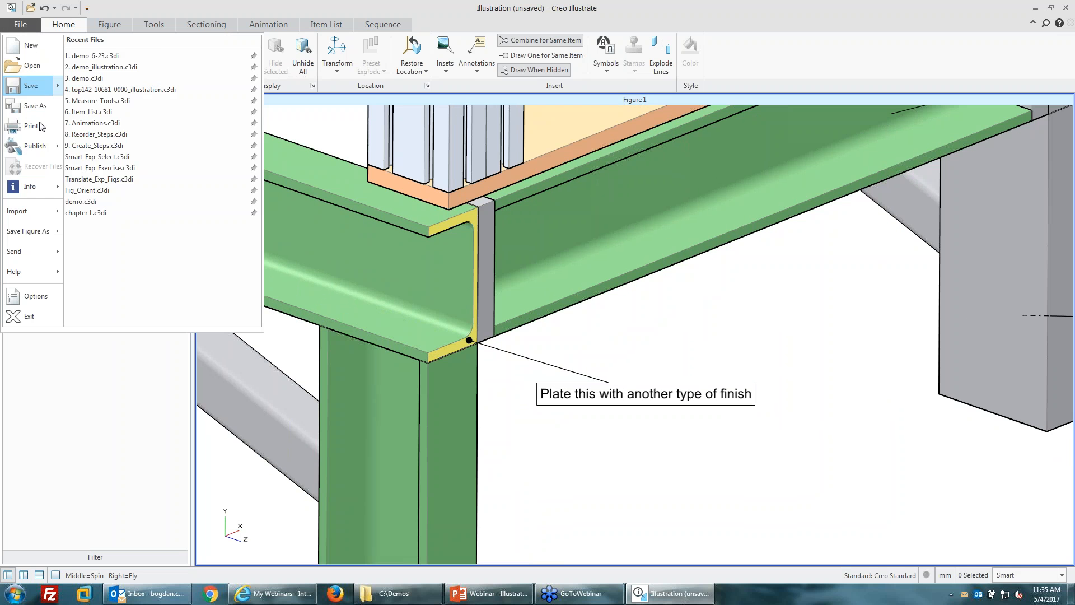
{"action": "mouse_move", "coordinate": [41, 147]}
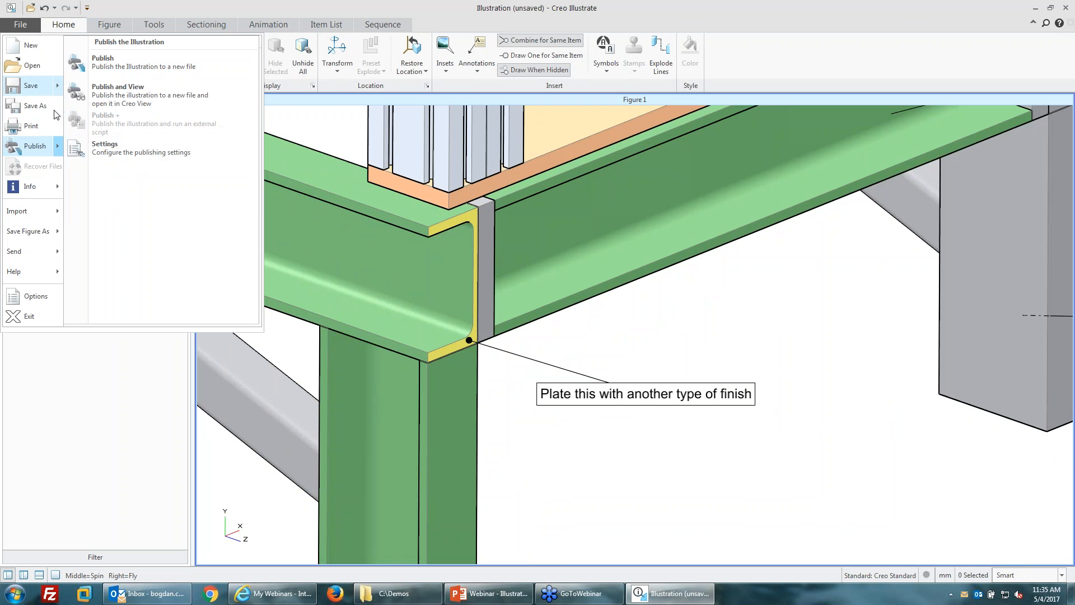
{"action": "mouse_move", "coordinate": [39, 236]}
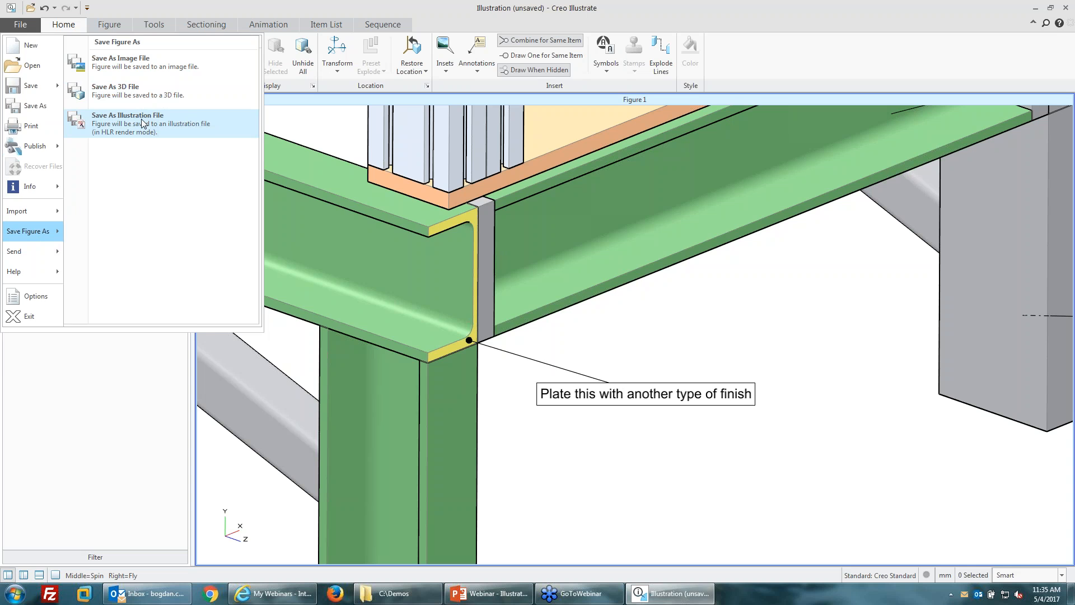
{"action": "left_click", "coordinate": [121, 121]}
{"action": "left_click", "coordinate": [697, 406]}
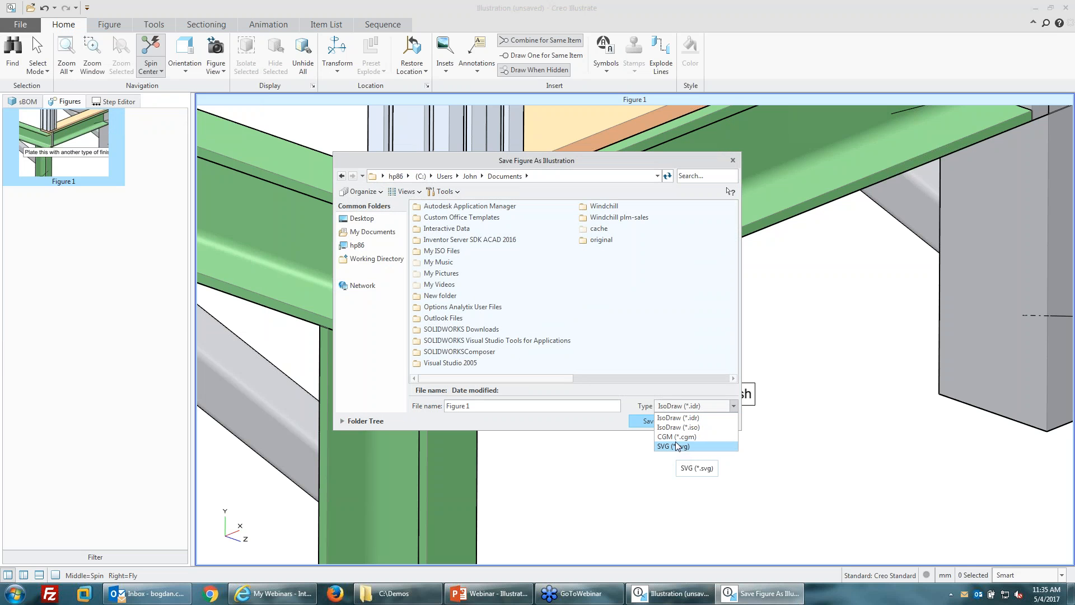
{"action": "left_click", "coordinate": [588, 413]}
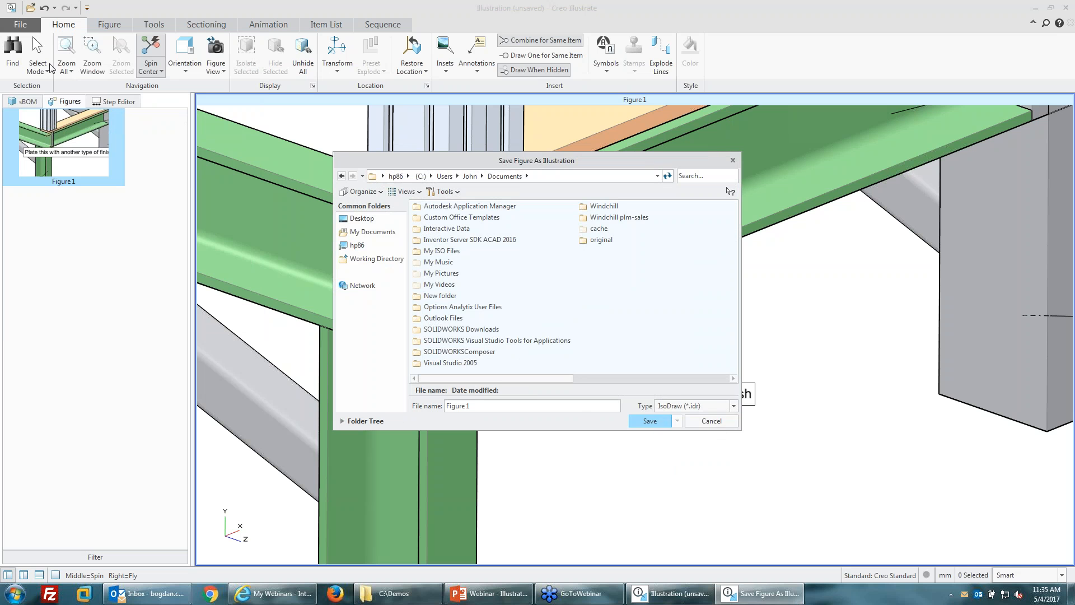
{"action": "left_click", "coordinate": [711, 421]}
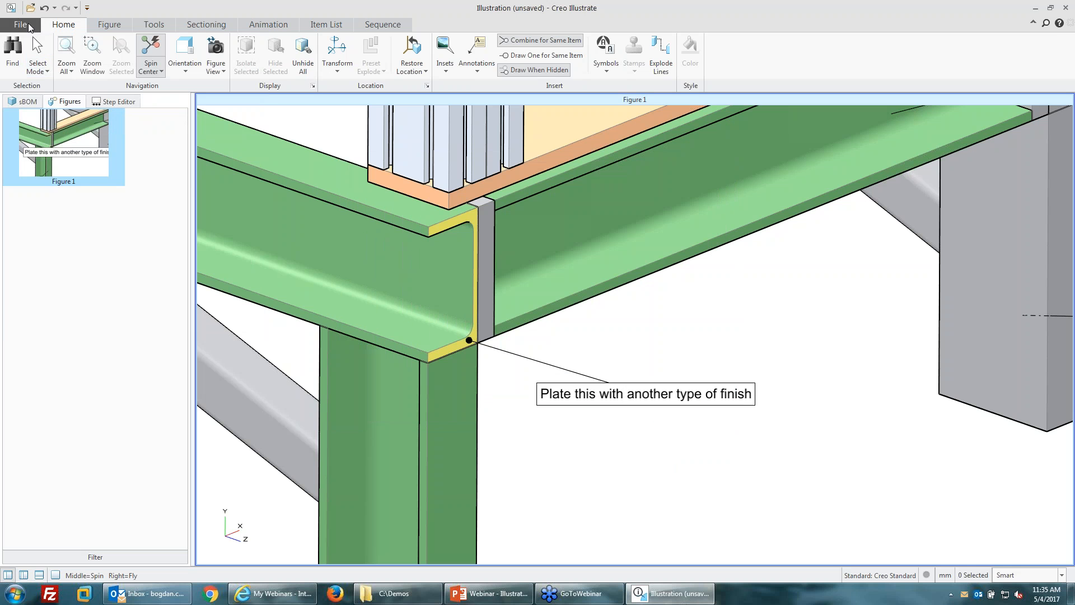
- Review the file types offered for saving Figure 1 as a 3D file, without saving it
{"action": "left_click", "coordinate": [20, 24]}
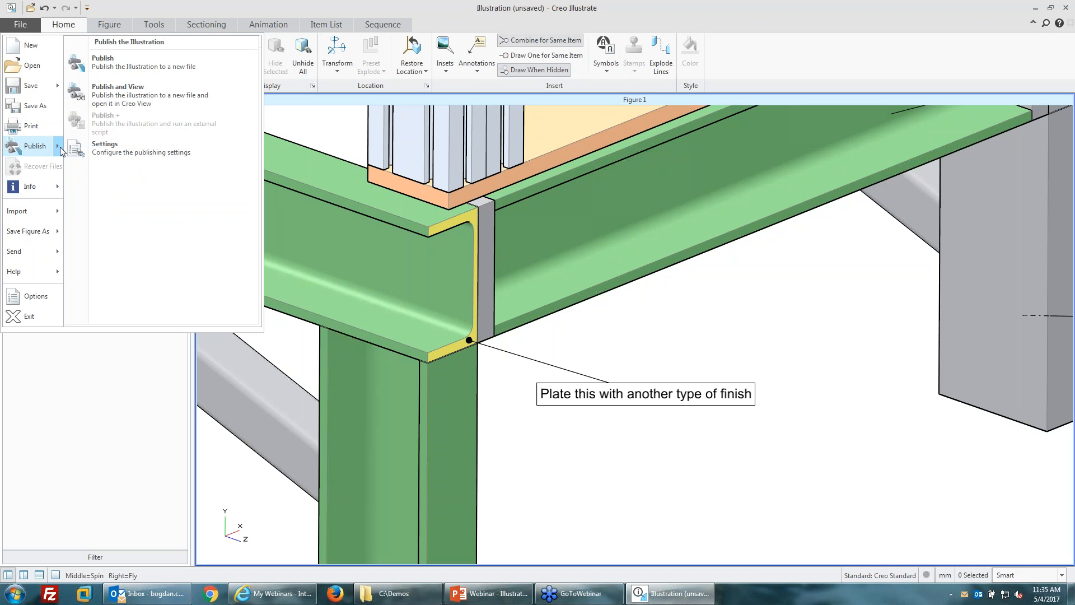
{"action": "mouse_move", "coordinate": [28, 231]}
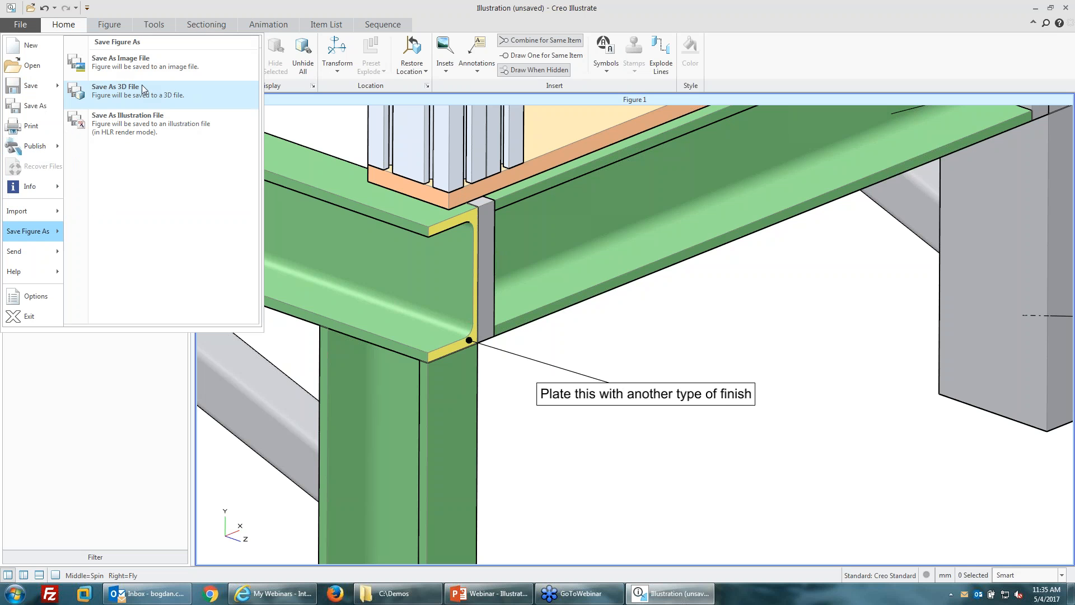
{"action": "left_click", "coordinate": [140, 88]}
{"action": "left_click", "coordinate": [706, 409]}
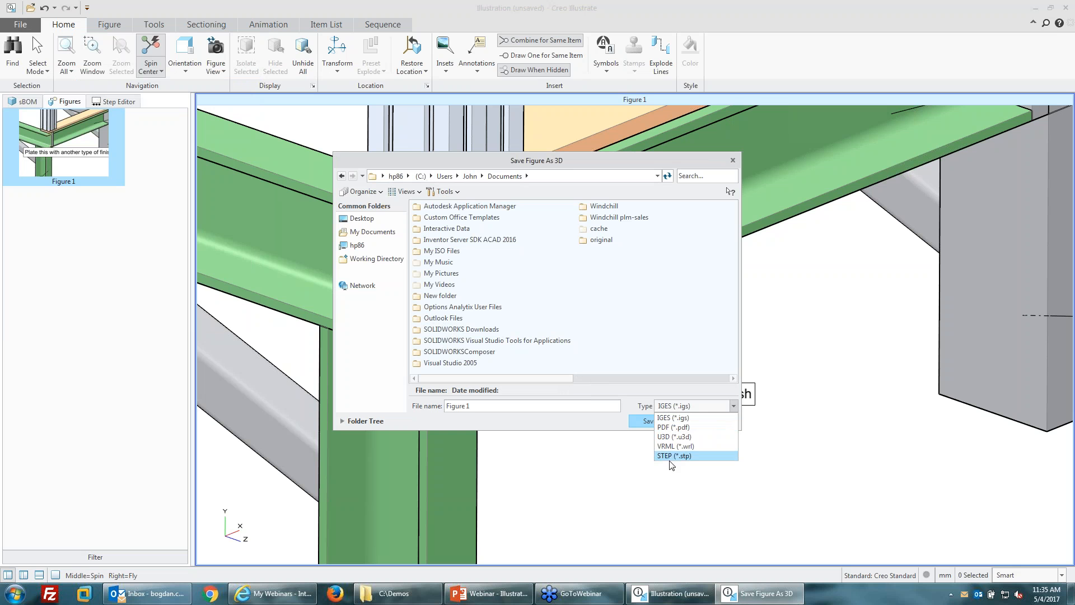
{"action": "left_click", "coordinate": [569, 423]}
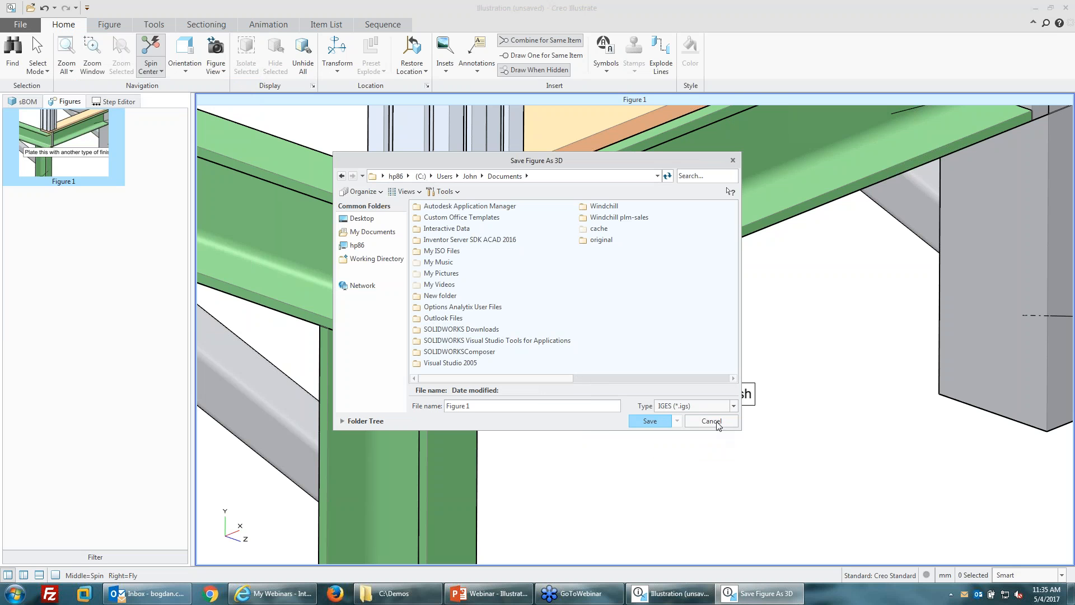
{"action": "left_click", "coordinate": [712, 421]}
- Review the file types offered for saving Figure 1 as an image file, without saving it
{"action": "left_click", "coordinate": [21, 28]}
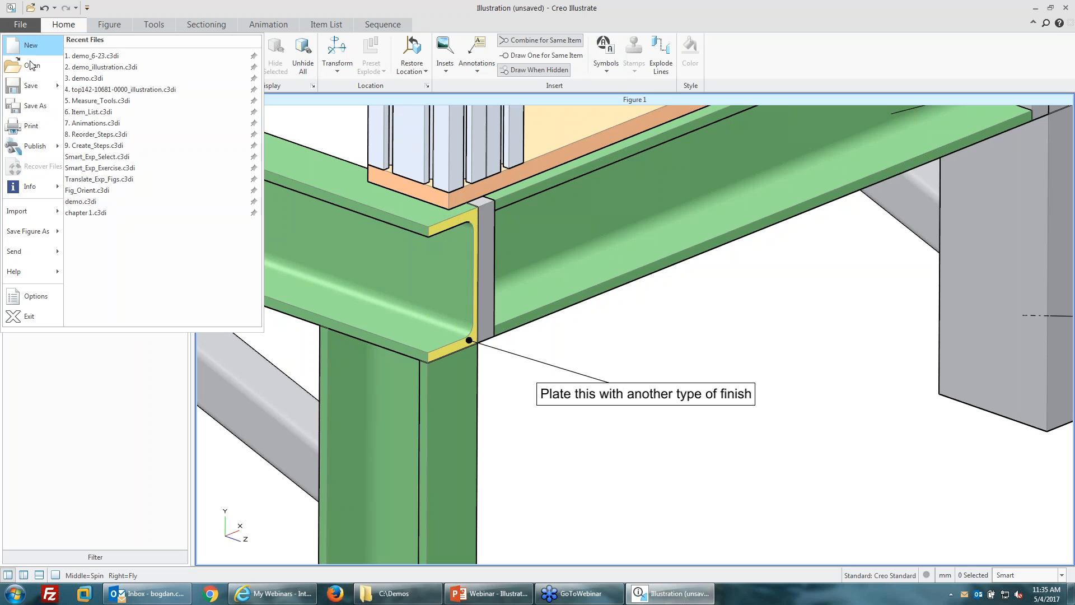
{"action": "mouse_move", "coordinate": [33, 231]}
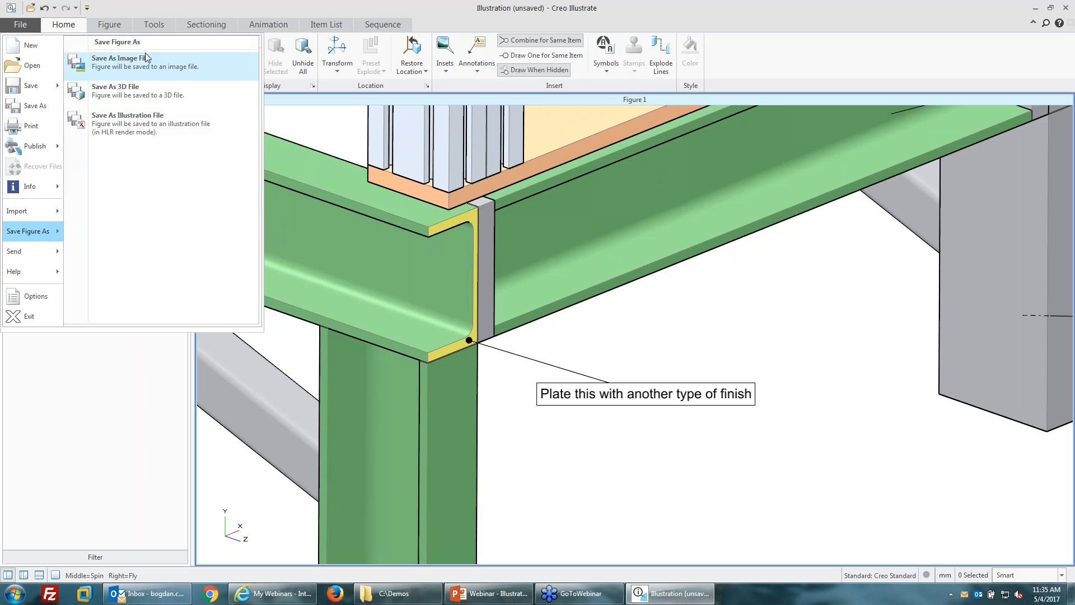
{"action": "left_click", "coordinate": [143, 66]}
{"action": "left_click", "coordinate": [695, 407]}
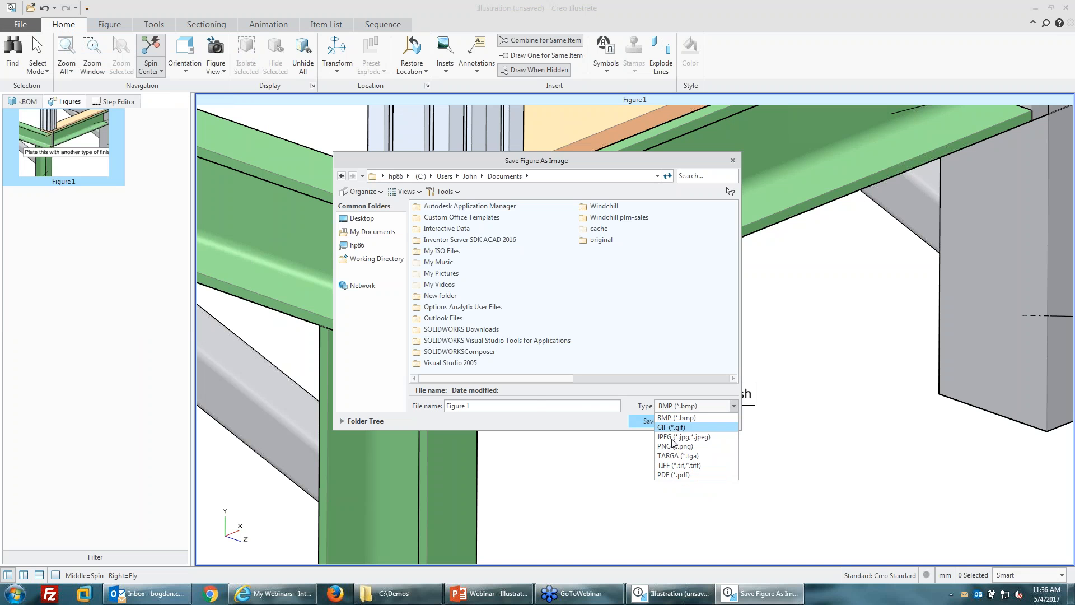
{"action": "left_click", "coordinate": [569, 422]}
{"action": "left_click", "coordinate": [707, 420]}
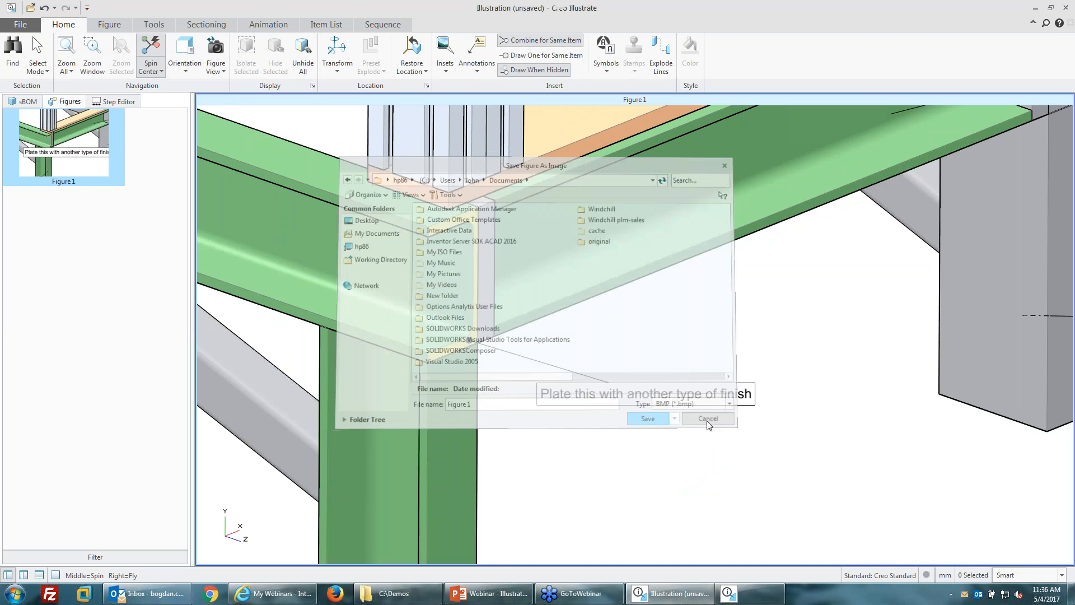
- Publish the illustration to a PVZ file named demo in the Documents folder and open it in Creo View
{"action": "left_click", "coordinate": [9, 27]}
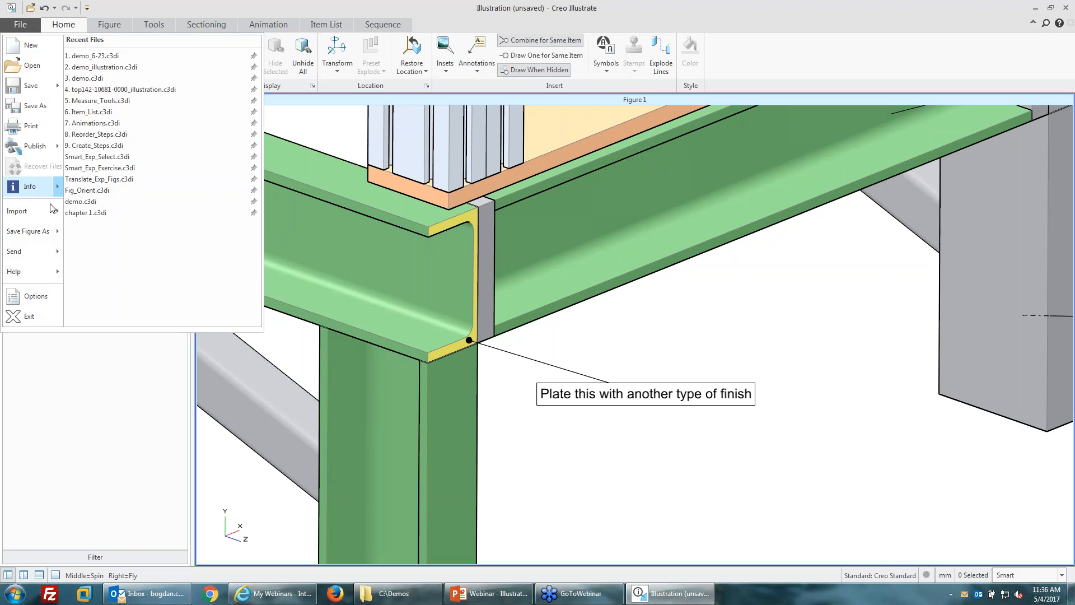
{"action": "mouse_move", "coordinate": [38, 150]}
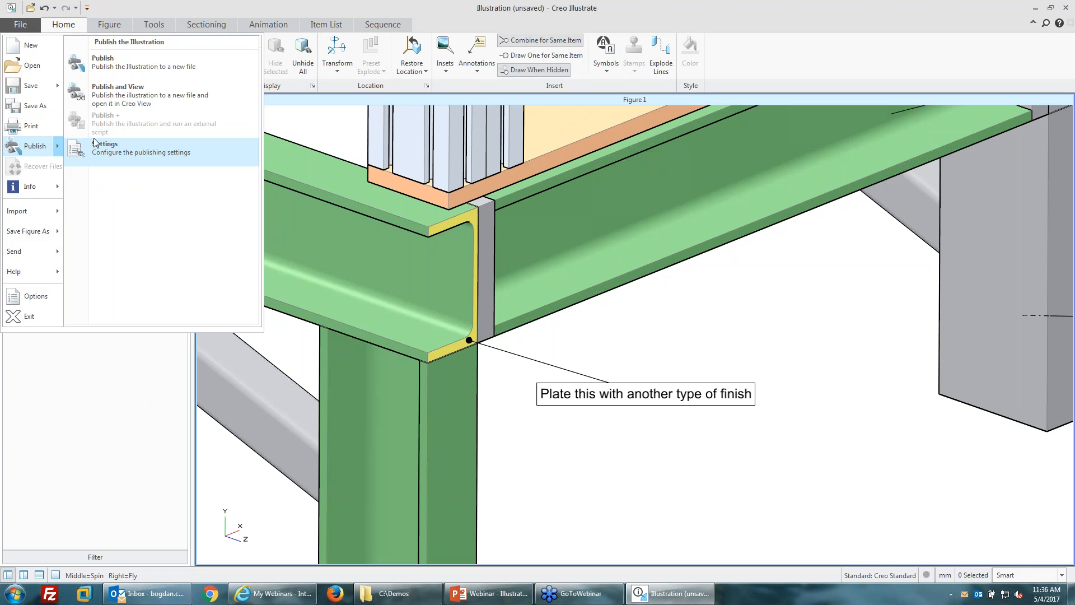
{"action": "left_click", "coordinate": [128, 97]}
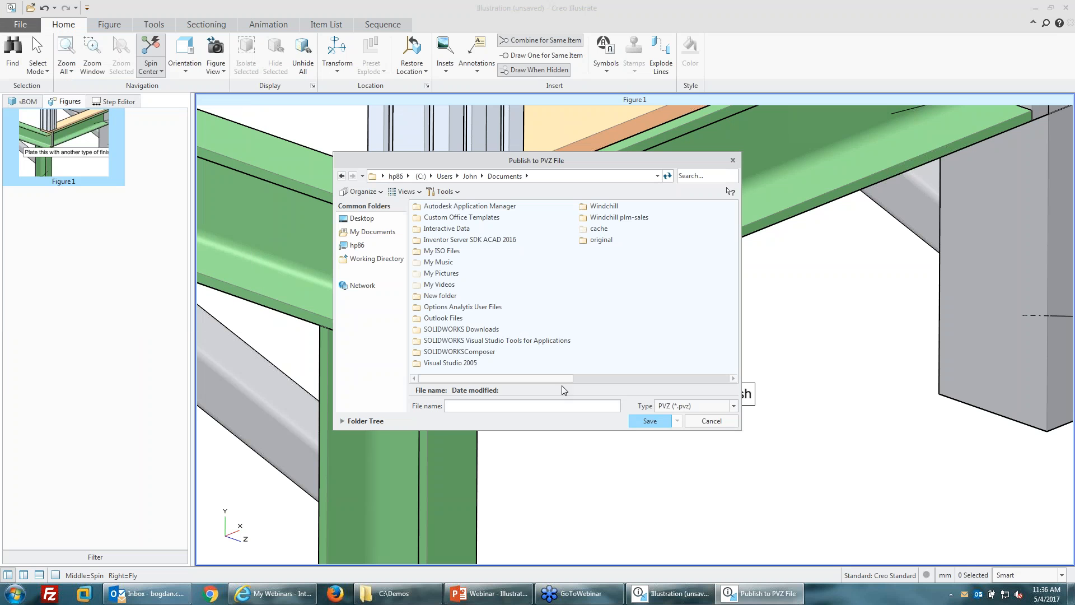
{"action": "left_click", "coordinate": [707, 412]}
{"action": "left_click", "coordinate": [462, 409]}
{"action": "left_click", "coordinate": [651, 421]}
{"action": "type", "text": "demo"}
{"action": "left_click", "coordinate": [670, 421]}
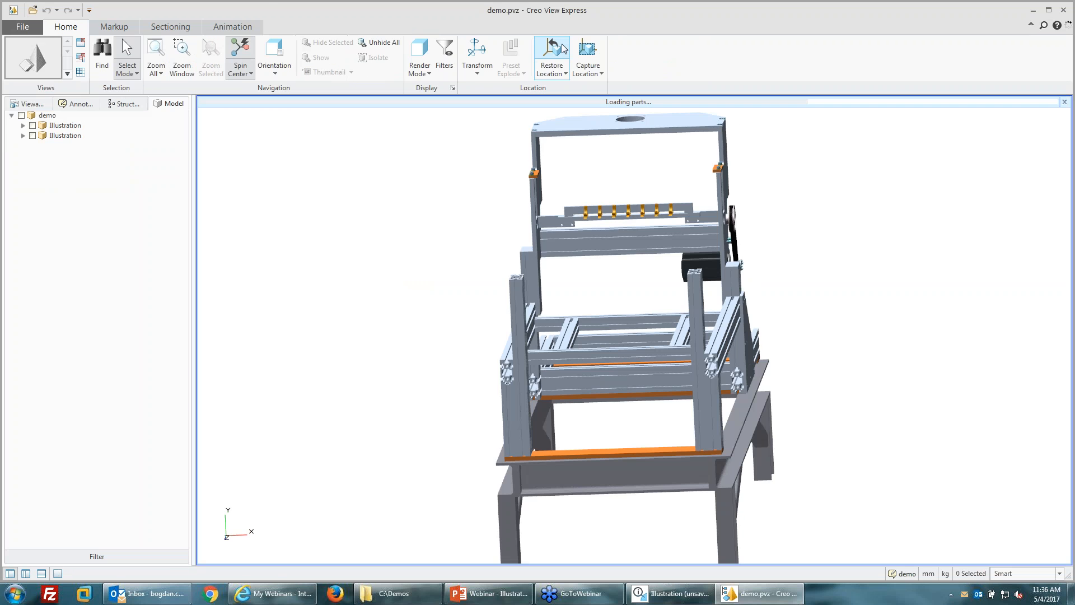
- Inspect the published model, then open both Figure 1 entries from the viewables list
{"action": "scroll", "coordinate": [439, 285], "scroll_direction": "up", "scroll_amount": 2}
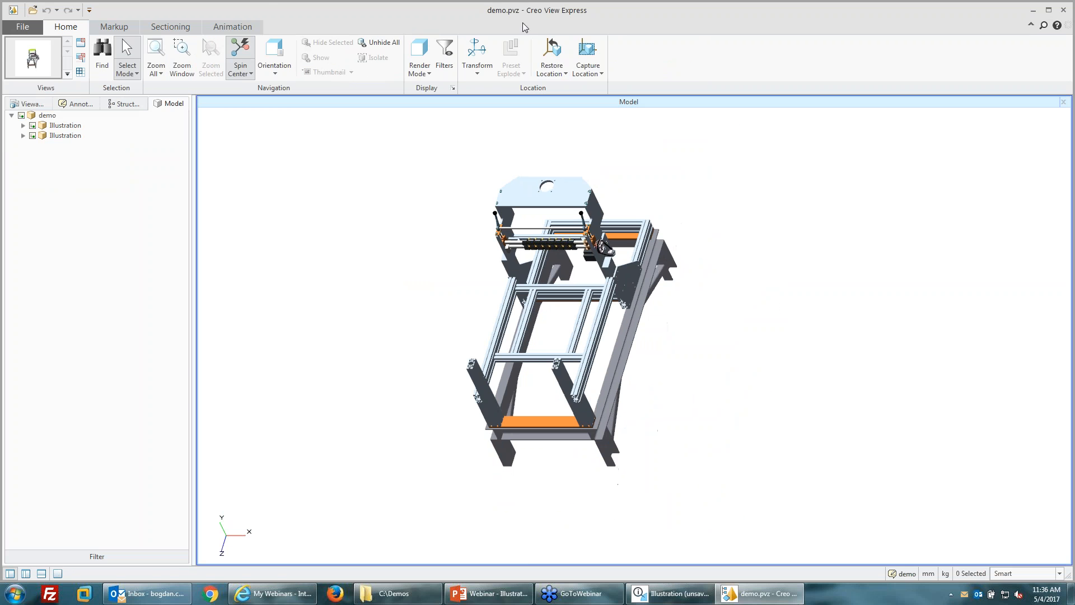
{"action": "middle_click_drag", "start_coordinate": [565, 292], "coordinate": [610, 342]}
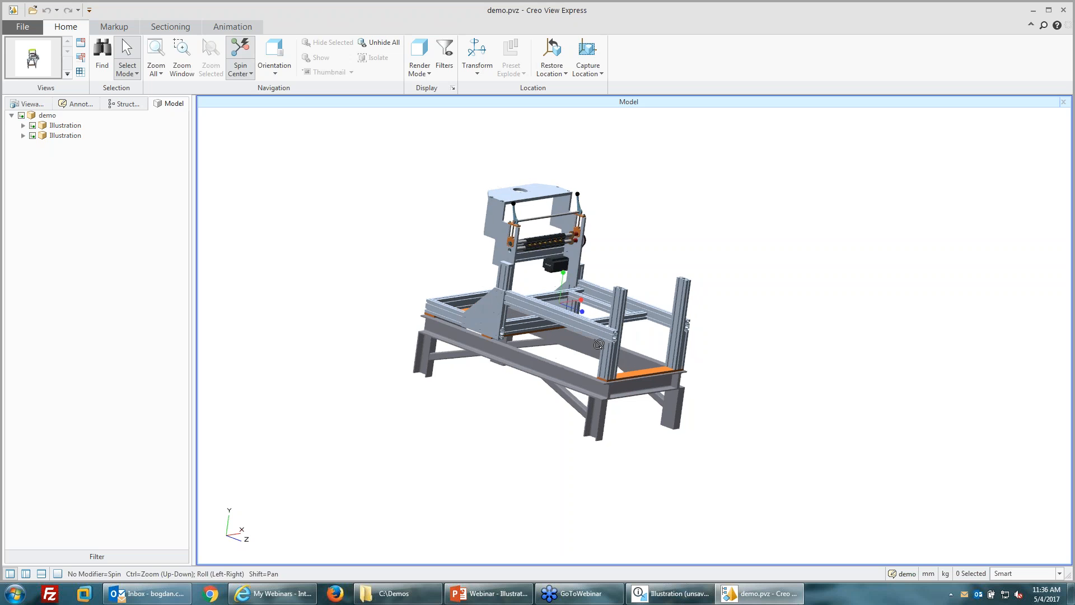
{"action": "left_click", "coordinate": [26, 104]}
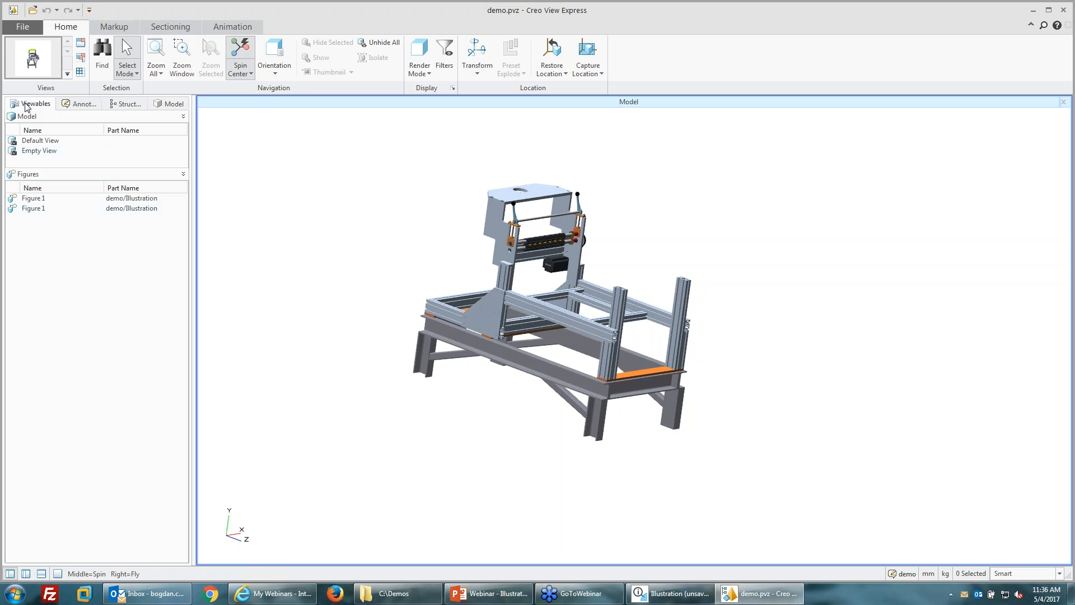
{"action": "left_click", "coordinate": [36, 202]}
{"action": "double_click", "coordinate": [36, 203]}
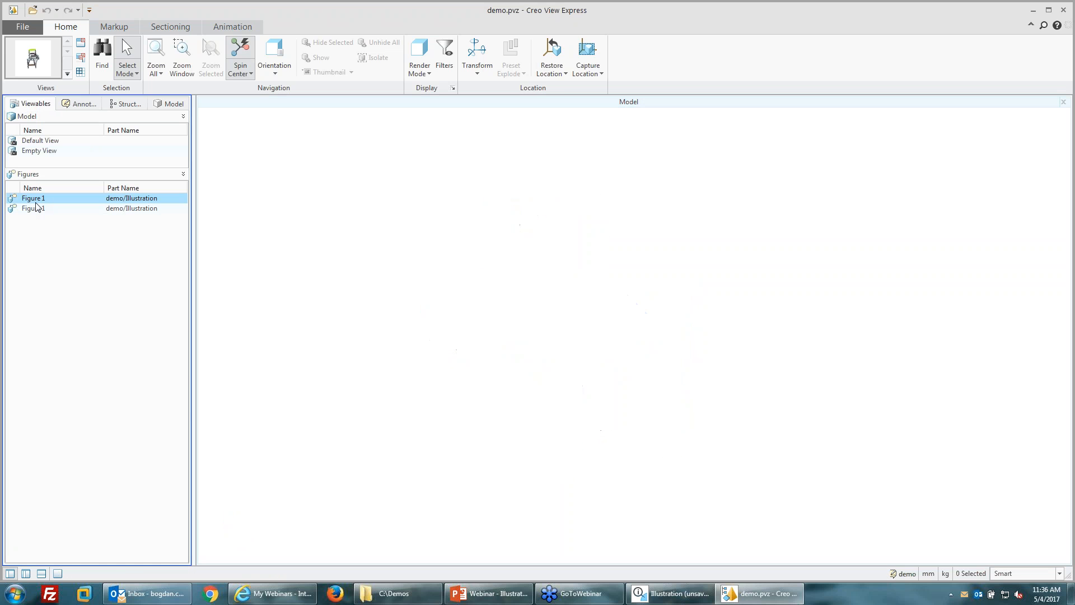
{"action": "left_click", "coordinate": [20, 104]}
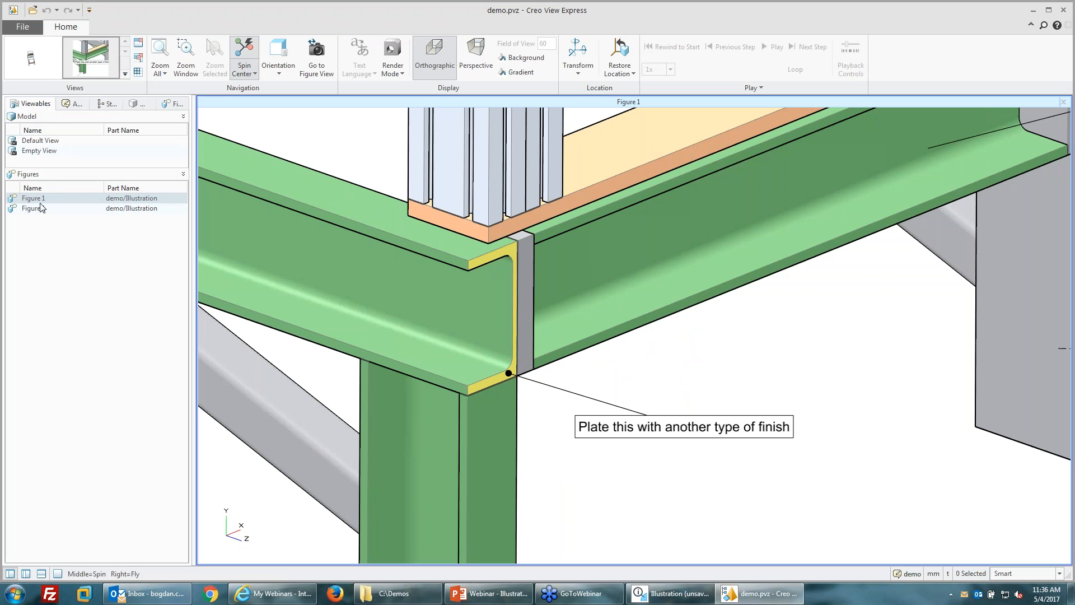
{"action": "double_click", "coordinate": [40, 211]}
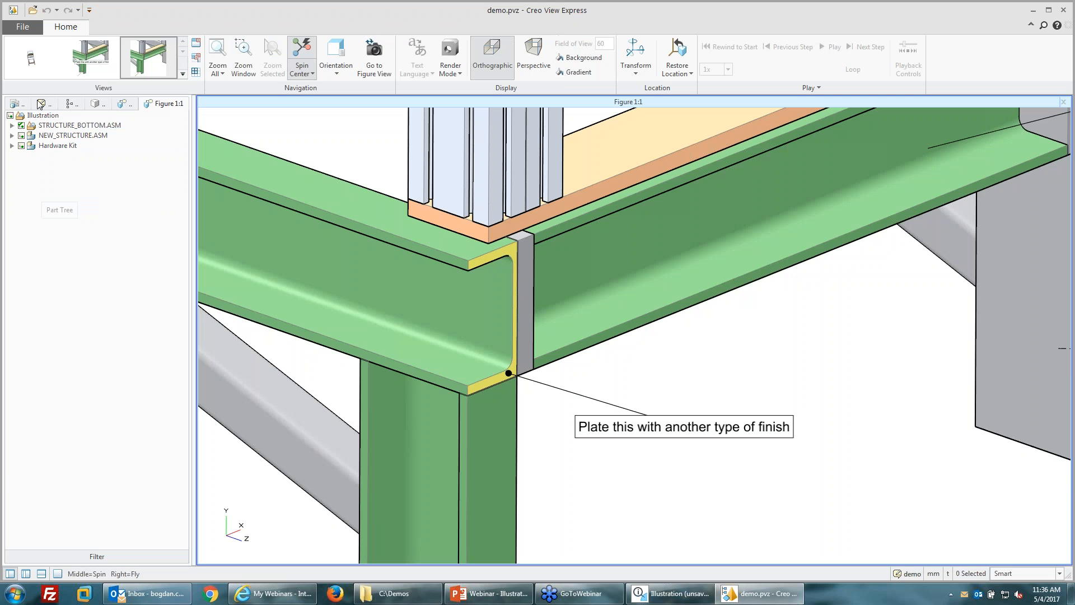
- Reopen the first published Figure 1 entry and examine the whole machine with its part callouts and finish annotation
{"action": "left_click", "coordinate": [11, 105]}
{"action": "double_click", "coordinate": [34, 201]}
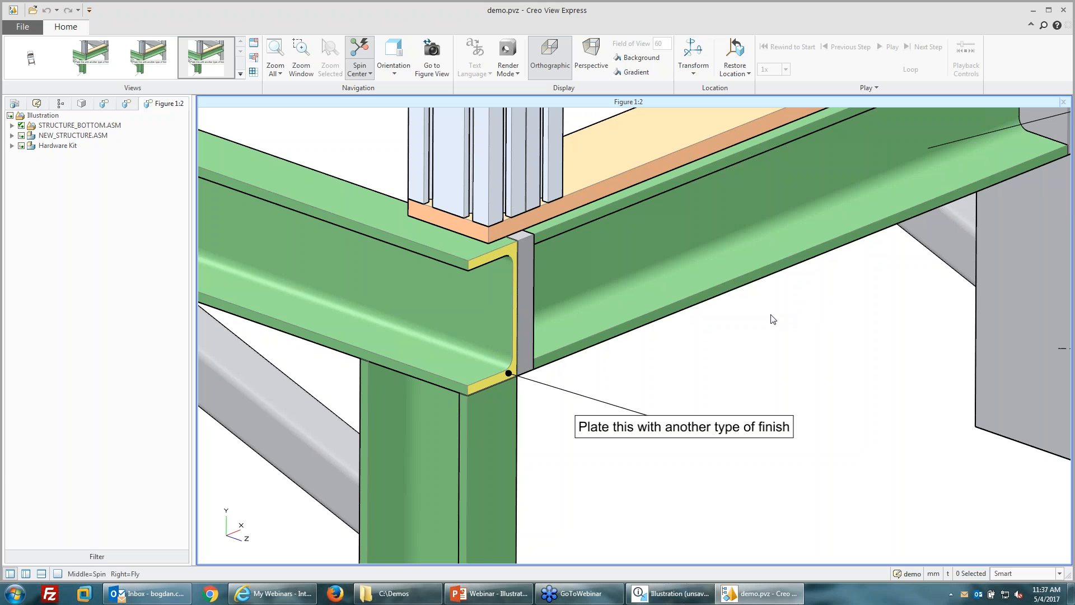
{"action": "scroll", "coordinate": [590, 397], "scroll_direction": "up", "scroll_amount": 5}
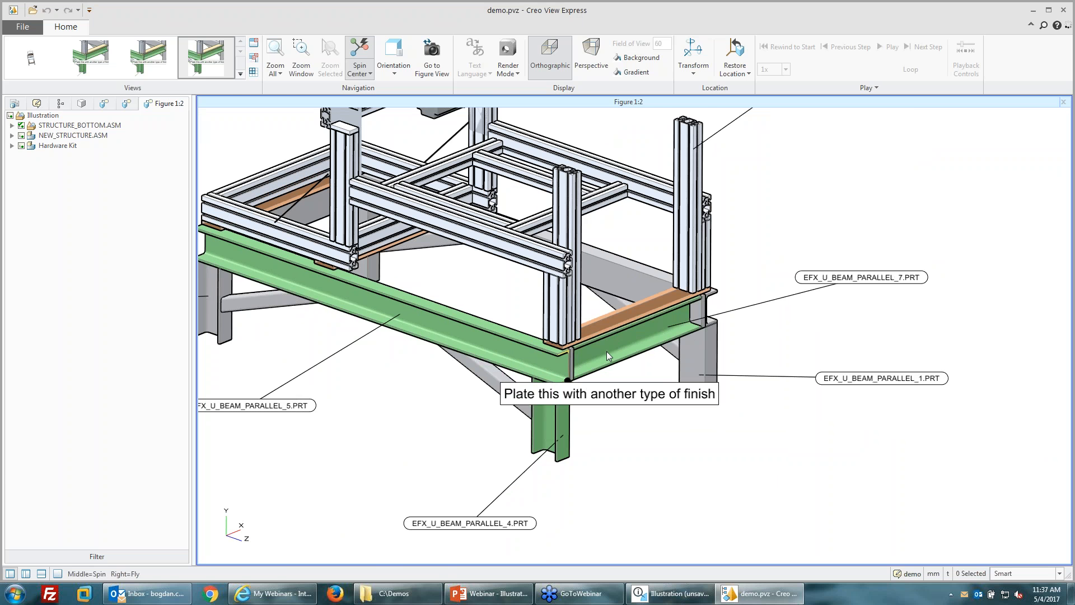
{"action": "scroll", "coordinate": [607, 352], "scroll_direction": "up", "scroll_amount": 1}
{"action": "middle_click_drag", "start_coordinate": [608, 352], "coordinate": [426, 336]}
{"action": "middle_click_drag", "start_coordinate": [552, 357], "coordinate": [581, 342]}
{"action": "scroll", "coordinate": [698, 424], "scroll_direction": "down", "scroll_amount": 2}
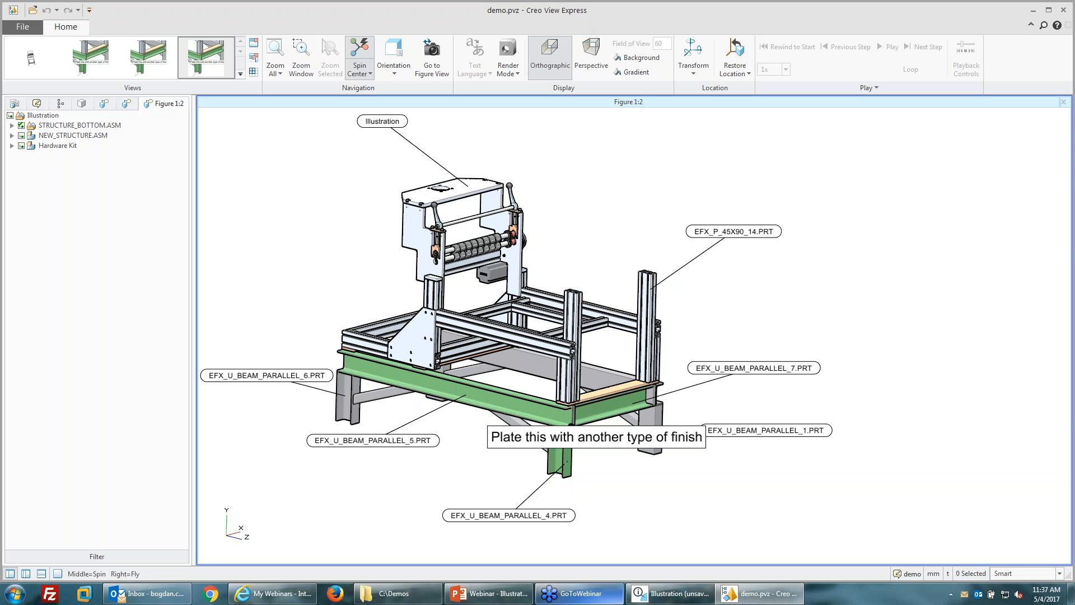
- Switch back to Creo Illustrate and check the PDF option for saving Figure 1 as a 3D file, without saving it
{"action": "left_click", "coordinate": [658, 593]}
{"action": "left_click", "coordinate": [20, 24]}
{"action": "left_click", "coordinate": [46, 235]}
{"action": "left_click", "coordinate": [111, 170]}
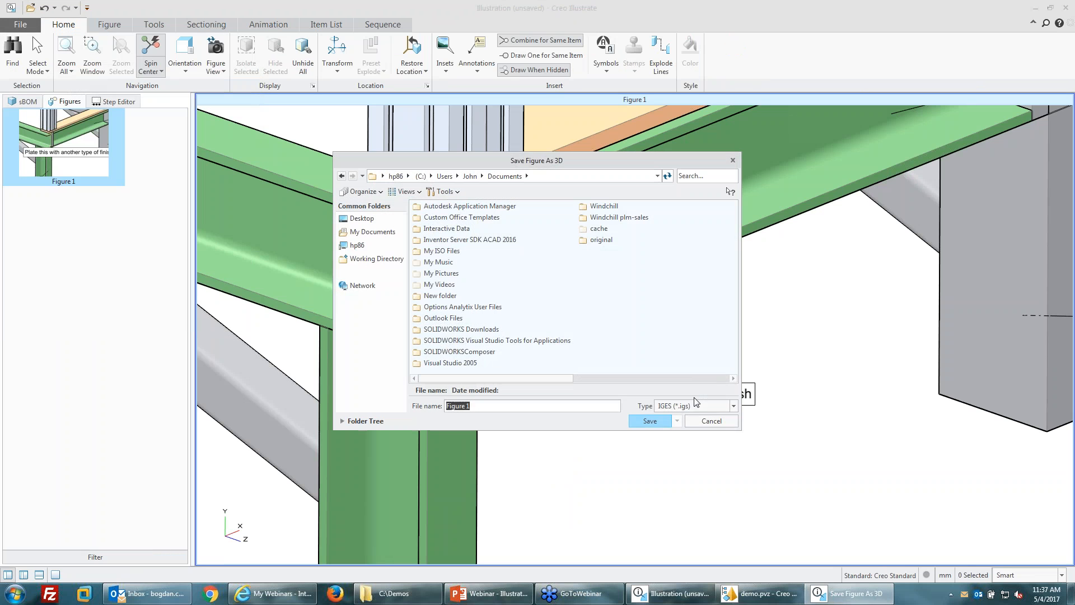
{"action": "left_click", "coordinate": [695, 405]}
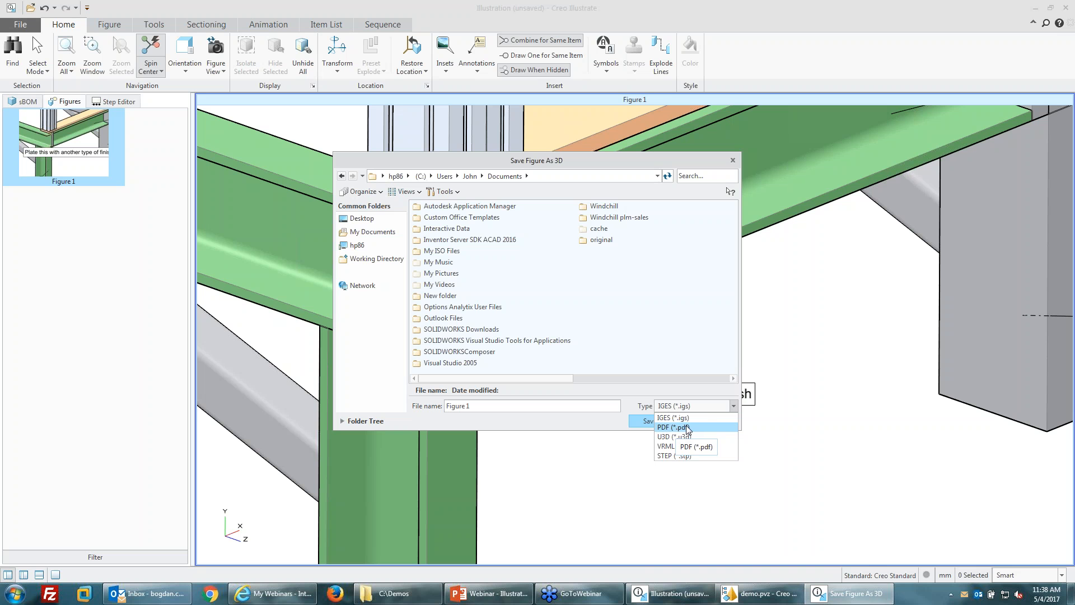
{"action": "left_click", "coordinate": [688, 427]}
{"action": "left_click", "coordinate": [722, 423]}
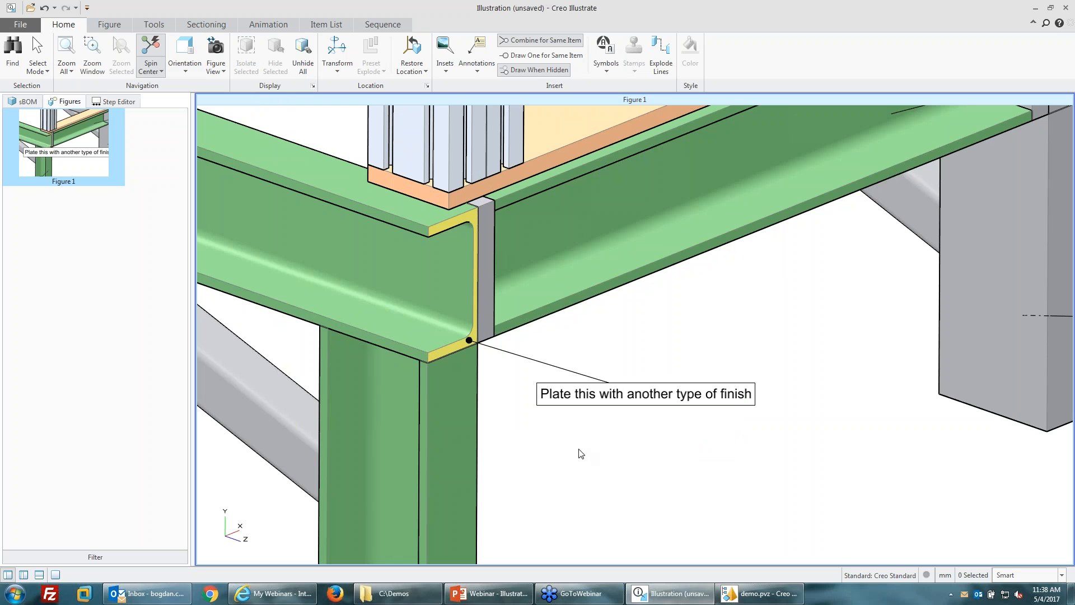
- Create a second 3D figure from the Default view of new_machine.pvz
{"action": "scroll", "coordinate": [495, 430], "scroll_direction": "down", "scroll_amount": 3}
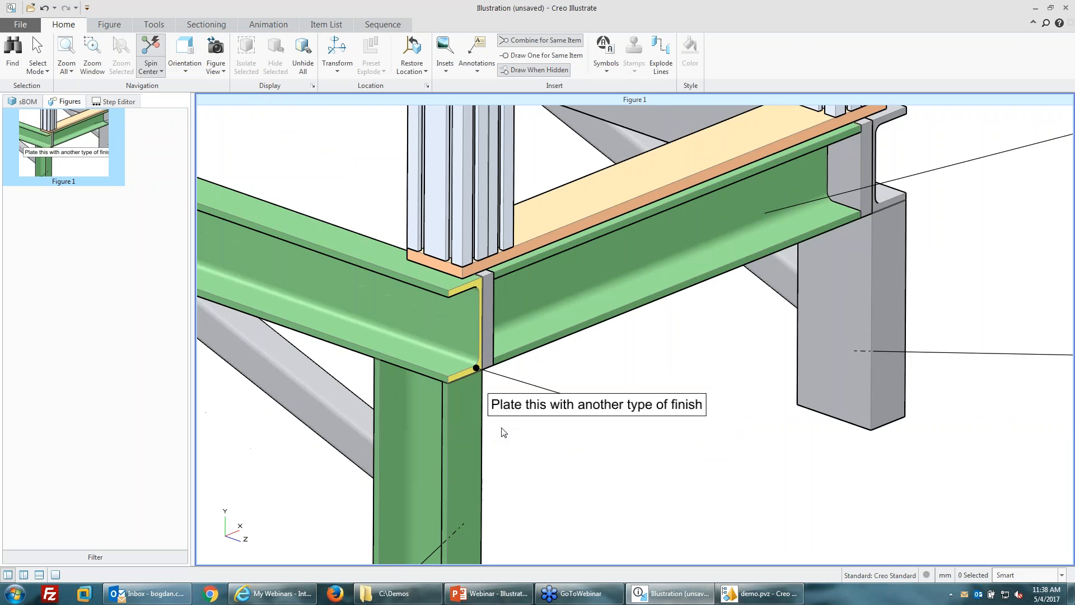
{"action": "scroll", "coordinate": [634, 409], "scroll_direction": "down", "scroll_amount": 5}
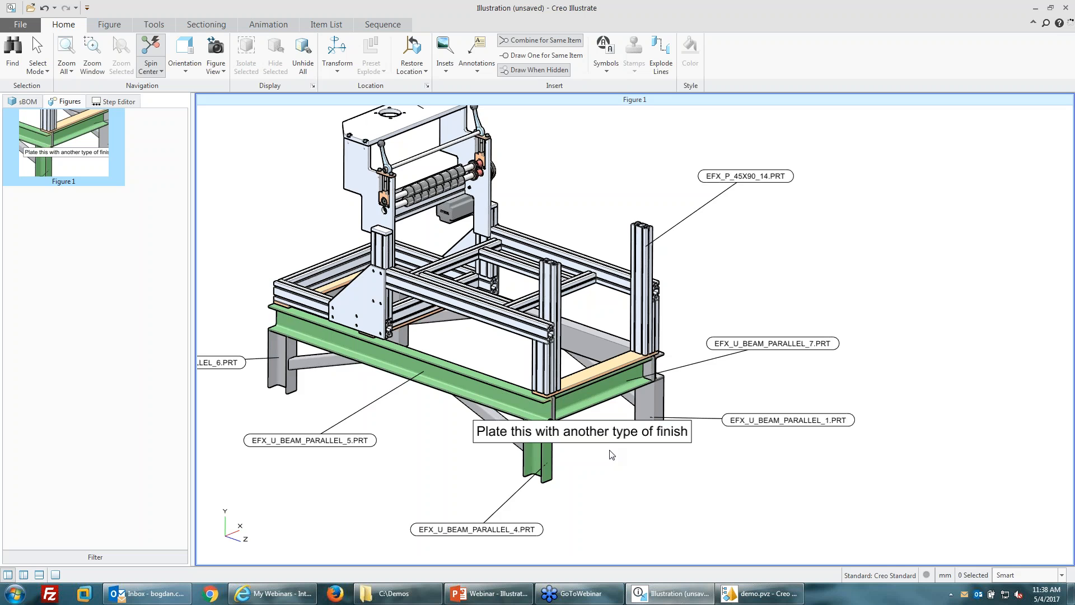
{"action": "scroll", "coordinate": [657, 454], "scroll_direction": "down", "scroll_amount": 2}
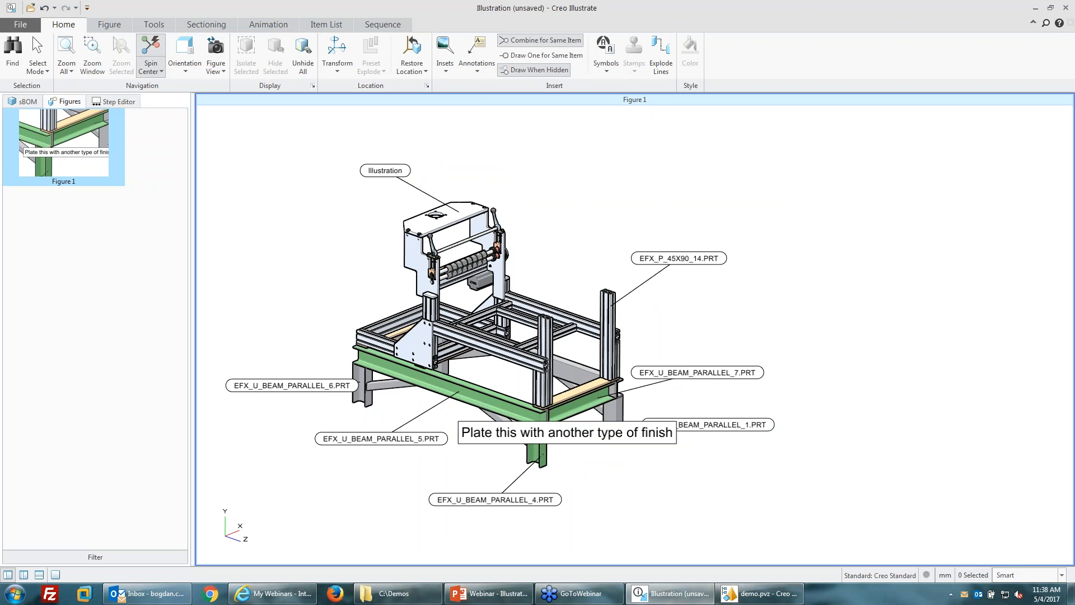
{"action": "left_click", "coordinate": [110, 24]}
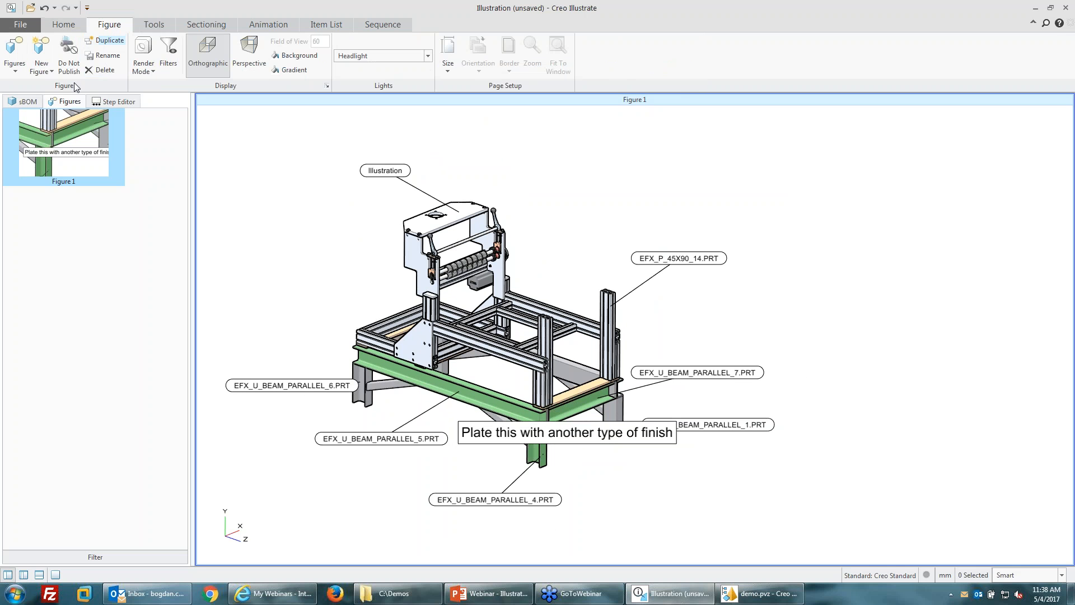
{"action": "left_click", "coordinate": [46, 74]}
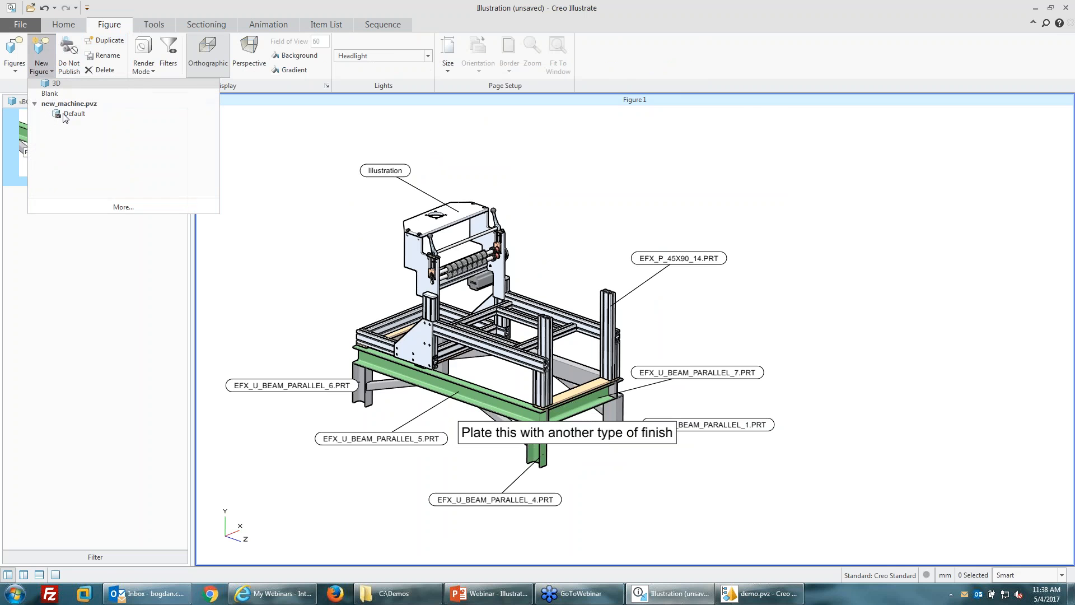
{"action": "left_click", "coordinate": [73, 113]}
- Orient the whole machine at an angle in Figure 2 and store the current view as its figure view
{"action": "scroll", "coordinate": [304, 339], "scroll_direction": "down", "scroll_amount": 3}
{"action": "mouse_move", "coordinate": [494, 394]}
{"action": "middle_mouse_down"}
{"action": "mouse_move", "coordinate": [522, 413]}
{"action": "mouse_move", "coordinate": [478, 405]}
{"action": "mouse_move", "coordinate": [539, 391]}
{"action": "mouse_move", "coordinate": [511, 393]}
{"action": "middle_mouse_up"}
{"action": "scroll", "coordinate": [641, 322], "scroll_direction": "up", "scroll_amount": 1}
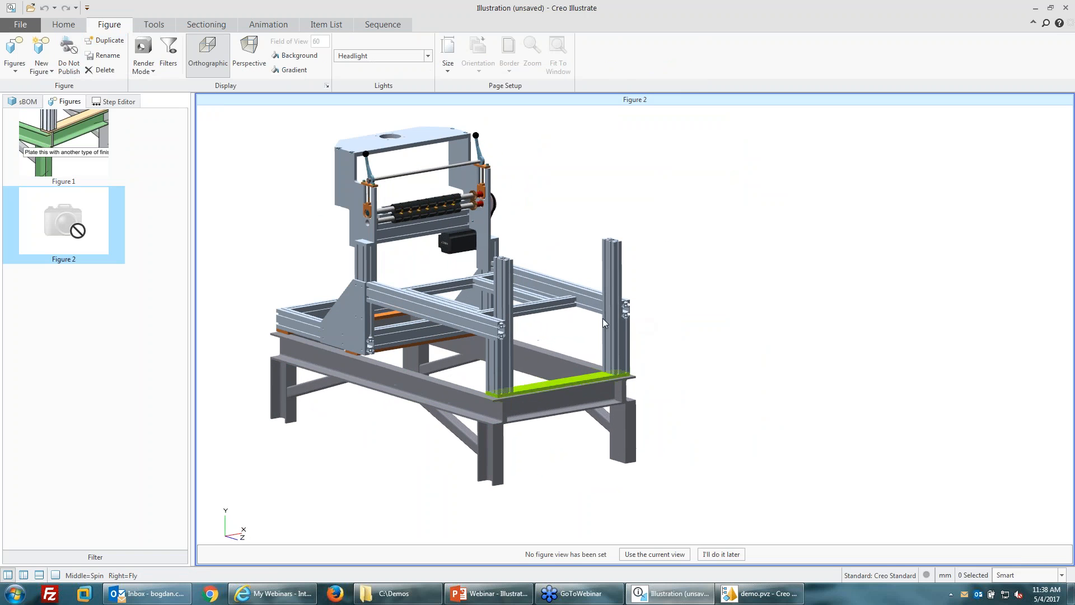
{"action": "left_click", "coordinate": [671, 555]}
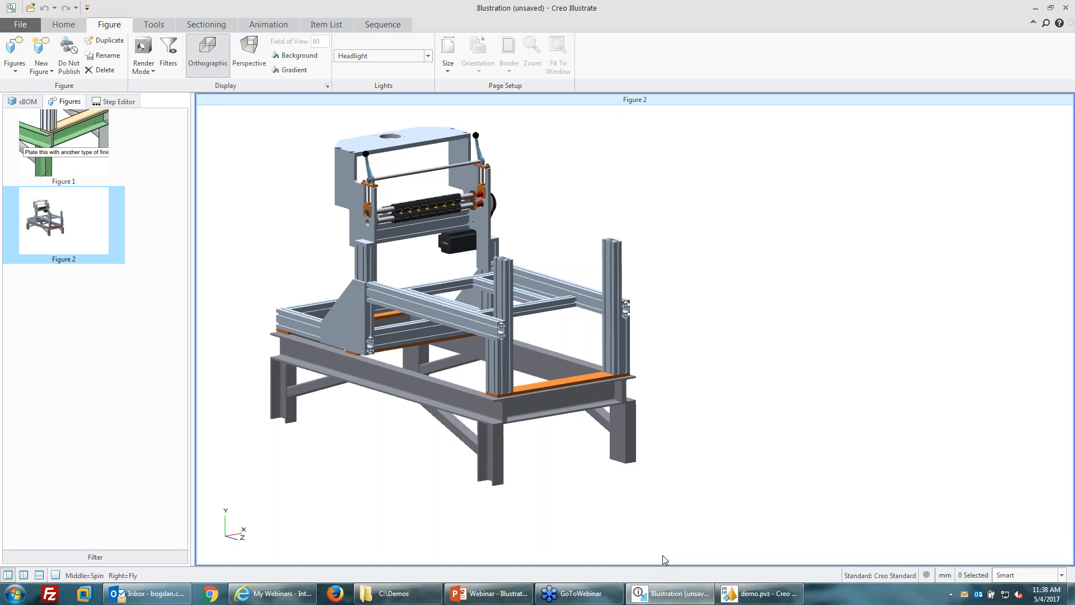
- Import dwxblockassembly1.sldasm from the Demos\WGM-Solidworks folder, linked with the "Update after confirmation only" setting
{"action": "left_click", "coordinate": [66, 26]}
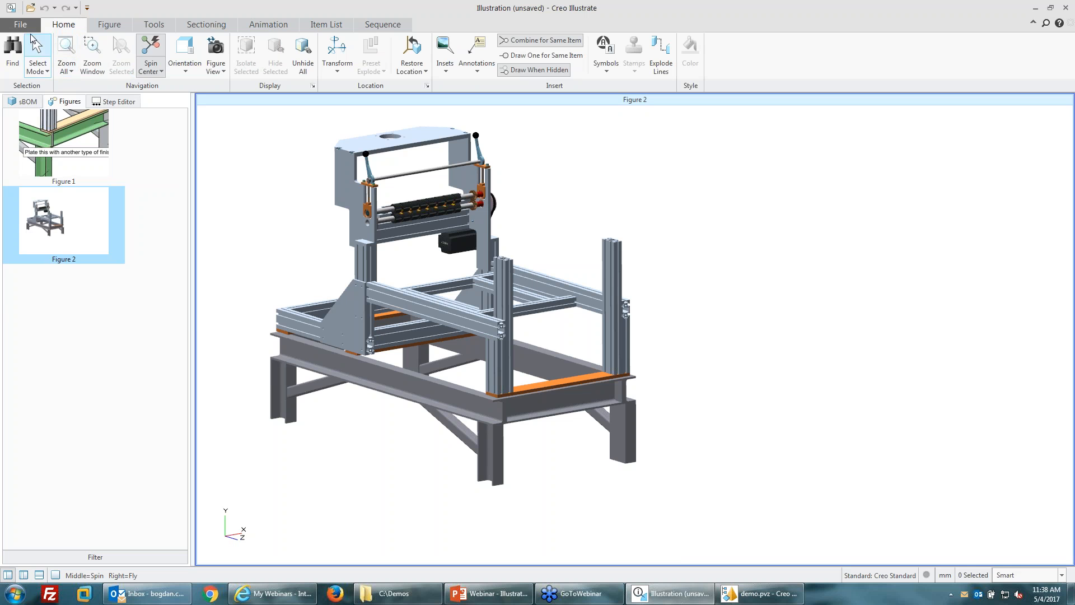
{"action": "left_click", "coordinate": [20, 24]}
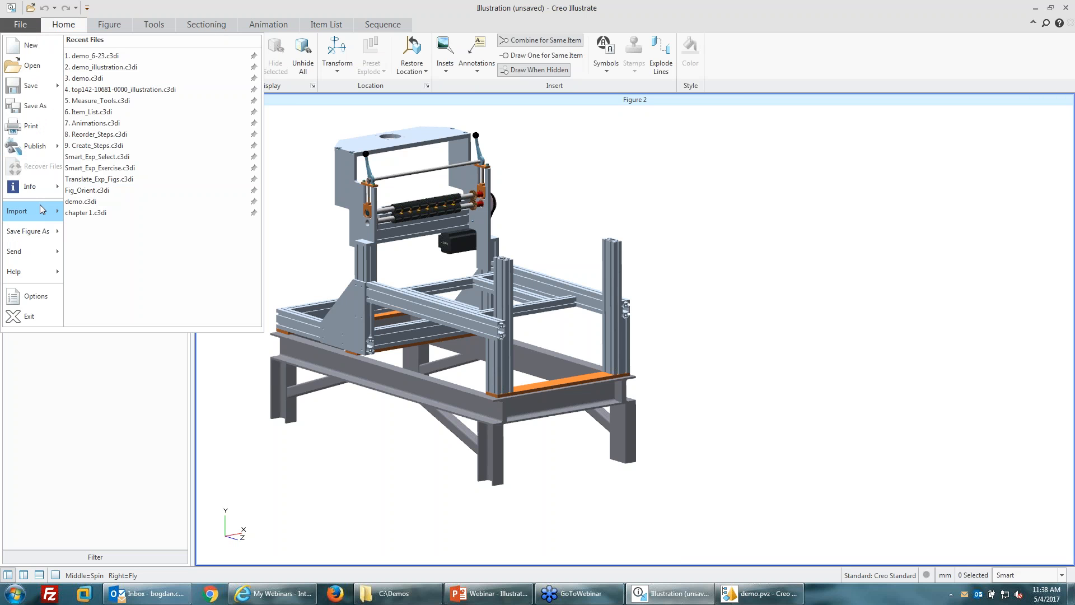
{"action": "mouse_move", "coordinate": [39, 204]}
{"action": "left_click", "coordinate": [107, 82]}
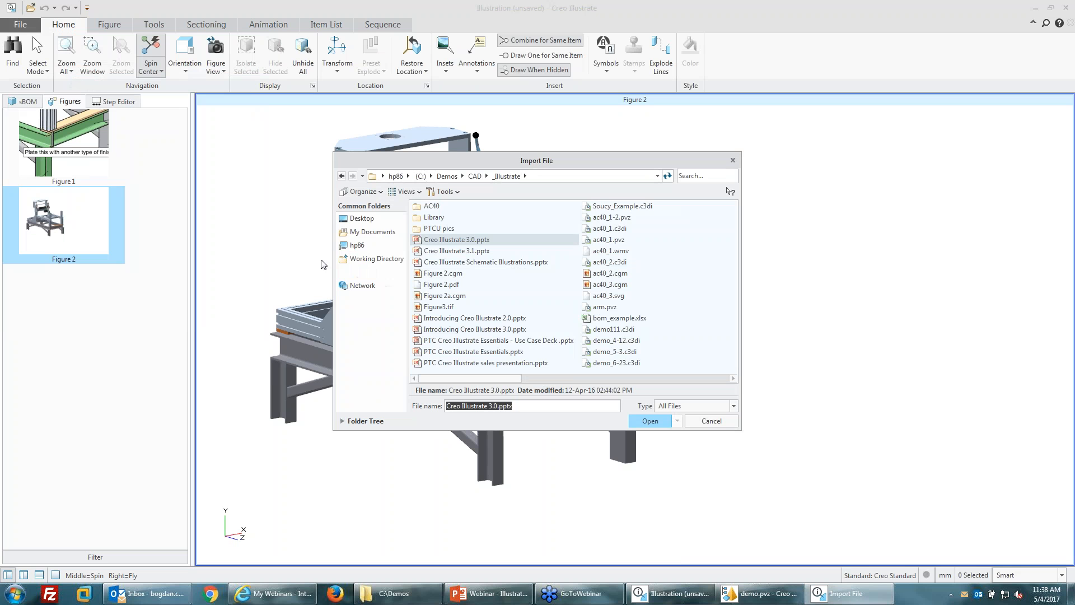
{"action": "left_click", "coordinate": [447, 176]}
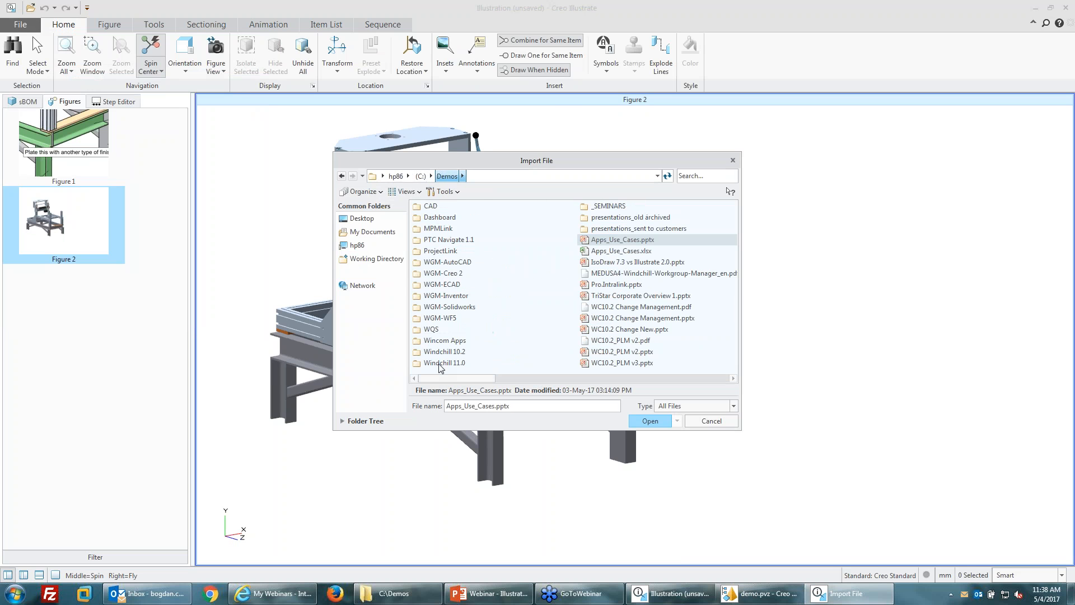
{"action": "double_click", "coordinate": [448, 308]}
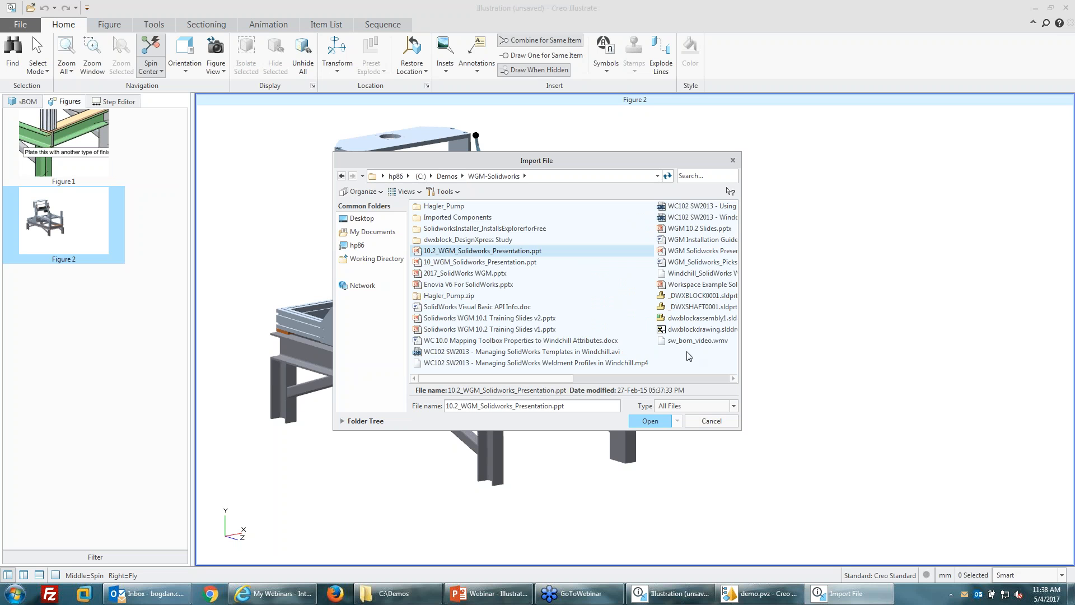
{"action": "left_click", "coordinate": [652, 379]}
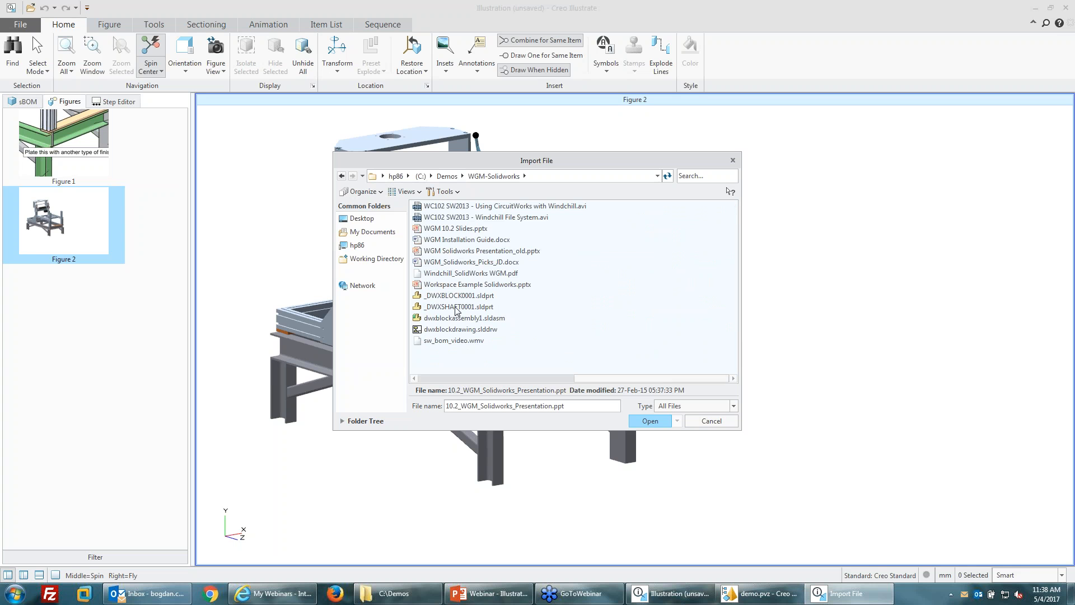
{"action": "left_click", "coordinate": [464, 322]}
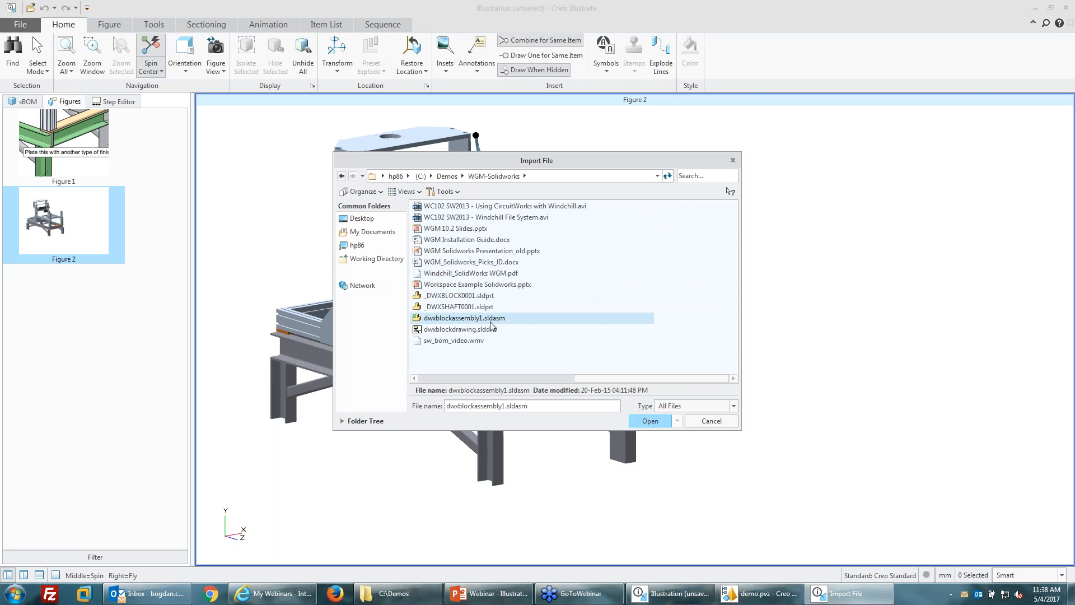
{"action": "left_click", "coordinate": [650, 421]}
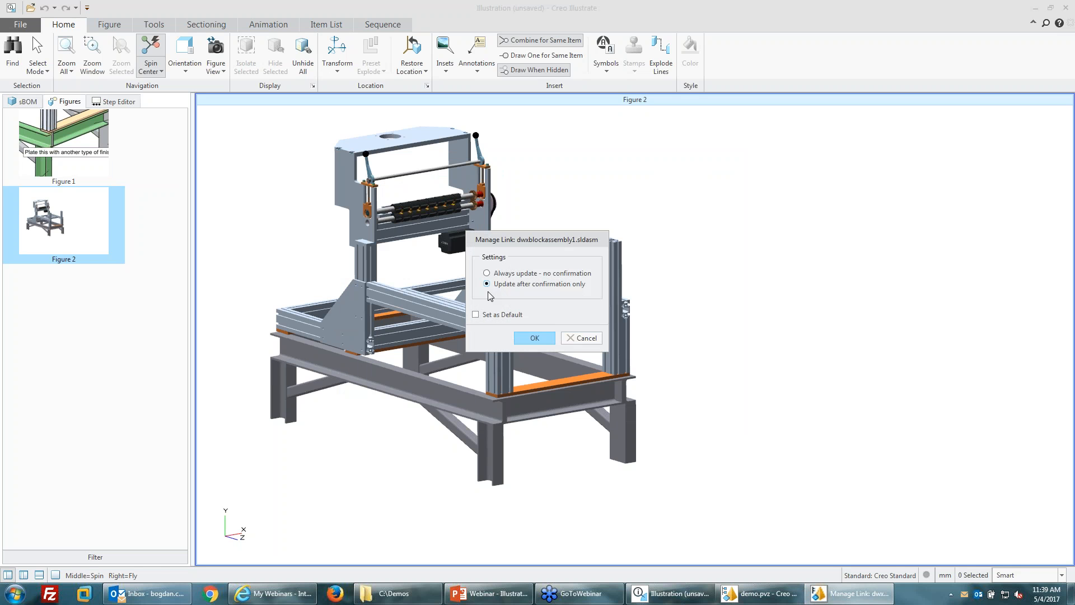
{"action": "left_click", "coordinate": [538, 339]}
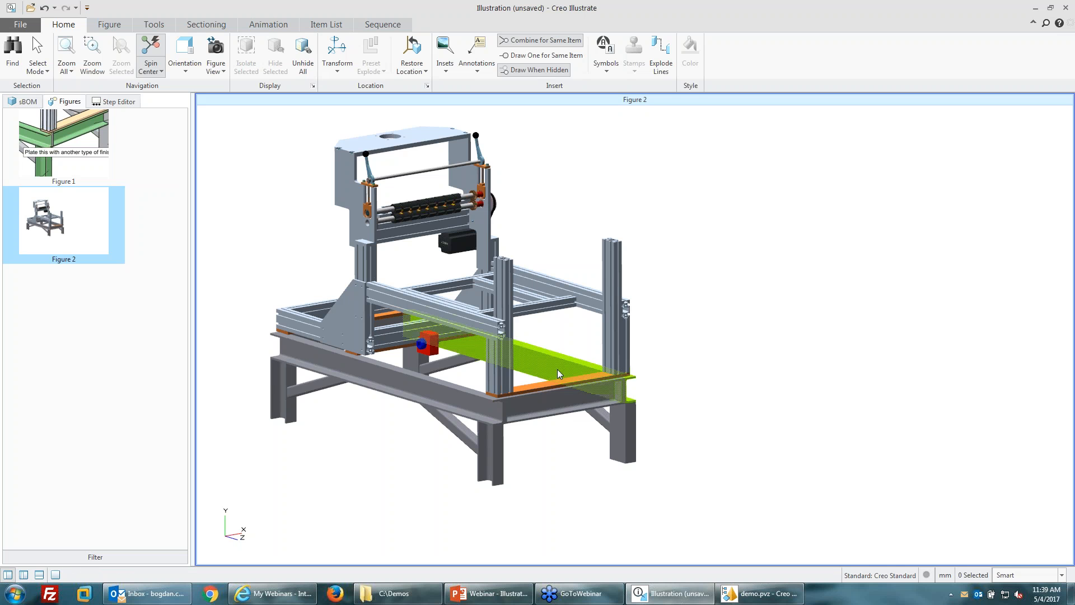
- Inspect the imported dwxblockassembly1.sldasm in the sBOM, expanding its parts and highlighting _DWXBLOCK0001 in the model
{"action": "scroll", "coordinate": [362, 370], "scroll_direction": "up", "scroll_amount": 2}
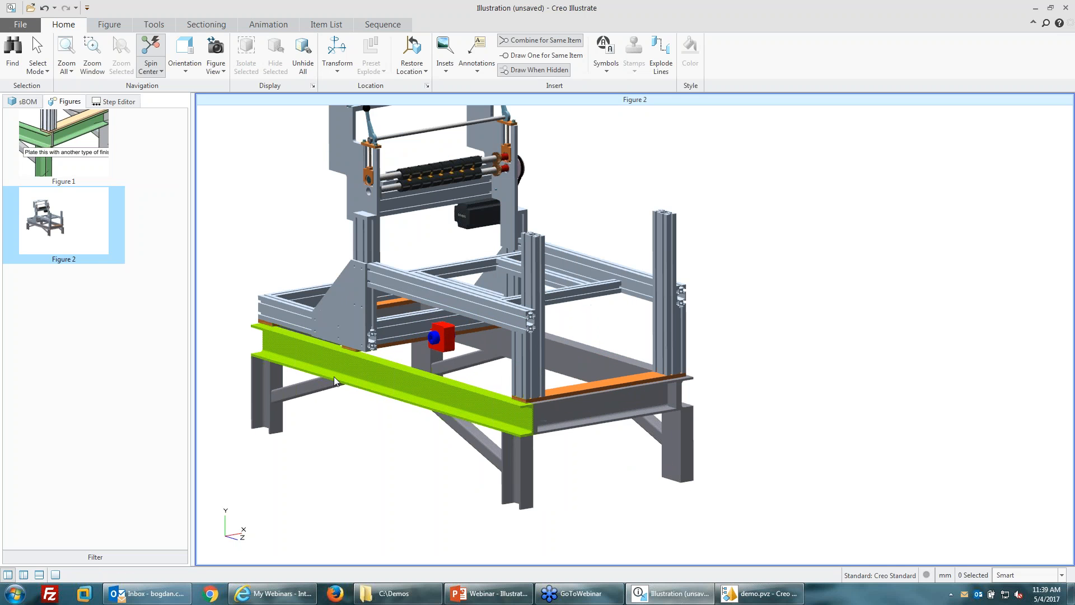
{"action": "scroll", "coordinate": [362, 371], "scroll_direction": "up", "scroll_amount": 3}
{"action": "left_click", "coordinate": [26, 101]}
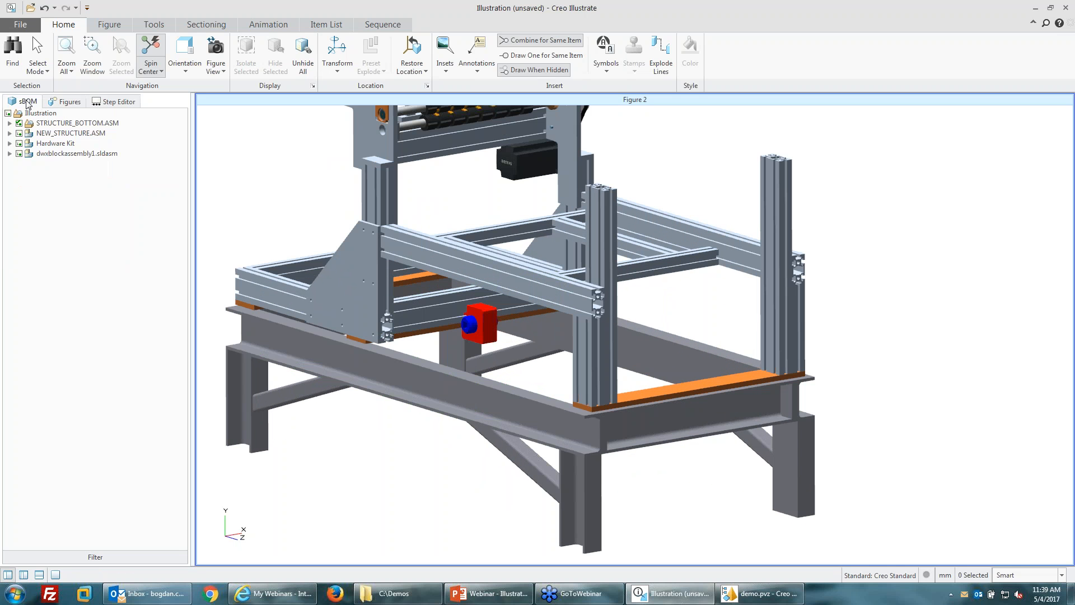
{"action": "left_click", "coordinate": [70, 153]}
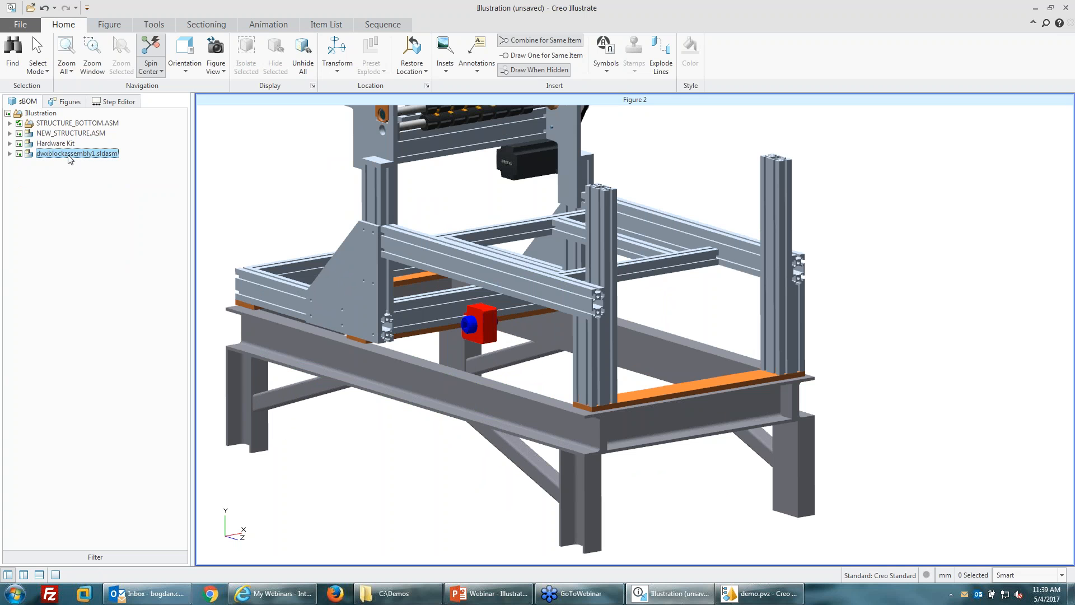
{"action": "left_click", "coordinate": [8, 154]}
{"action": "left_click", "coordinate": [302, 465]}
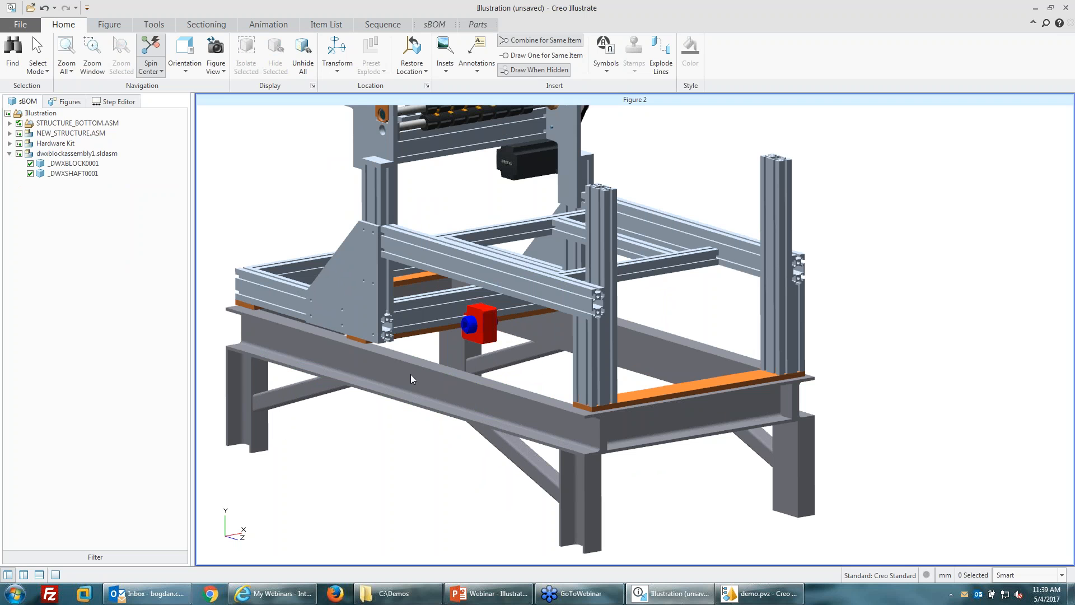
{"action": "scroll", "coordinate": [449, 328], "scroll_direction": "up", "scroll_amount": 2}
{"action": "left_click", "coordinate": [66, 162]}
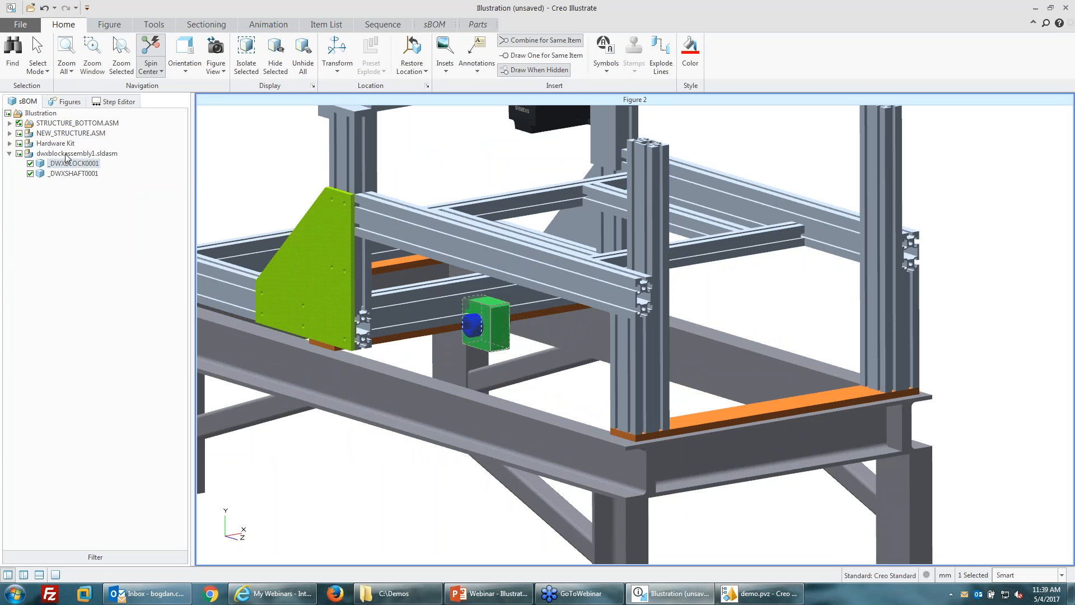
- Select the whole dwxblockassembly1.sldasm and move it about 375 mm upward along Y with Transform
{"action": "left_click", "coordinate": [67, 154]}
{"action": "scroll", "coordinate": [429, 333], "scroll_direction": "down", "scroll_amount": 3}
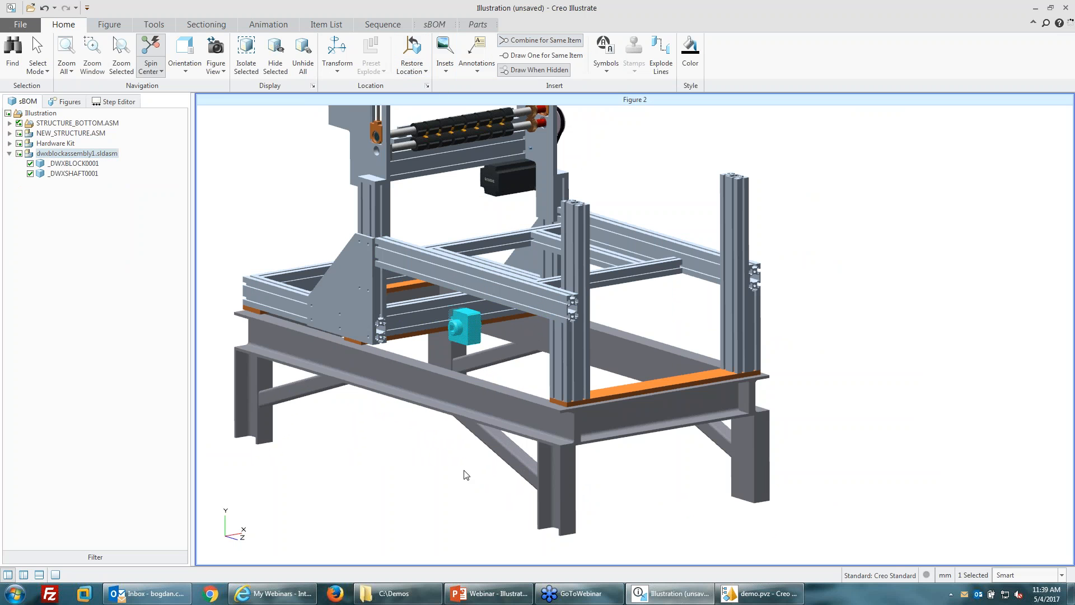
{"action": "left_click", "coordinate": [335, 47]}
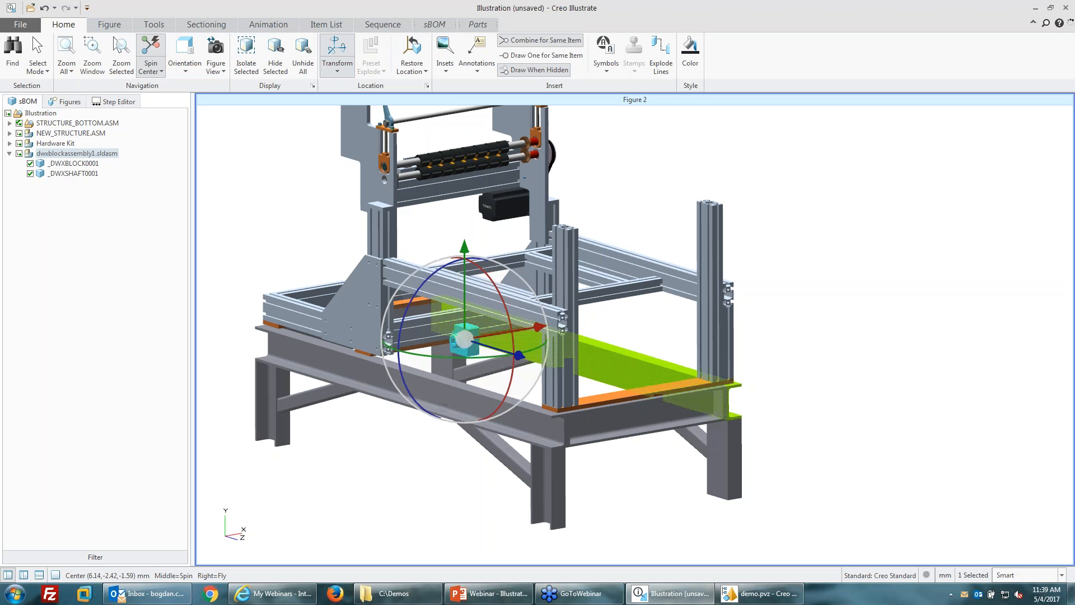
{"action": "left_click_drag", "start_coordinate": [463, 292], "coordinate": [460, 185]}
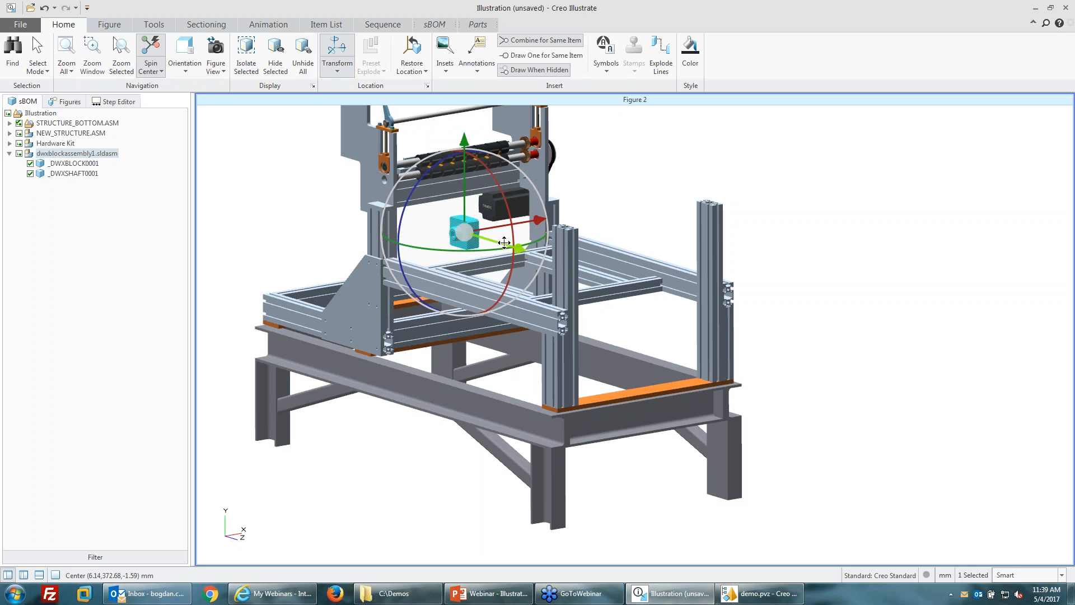
- Set the scale factor of dwxblockassembly1.sldasm to 3 in its location properties
{"action": "left_click", "coordinate": [64, 154]}
{"action": "left_click", "coordinate": [64, 154]}
{"action": "right_click", "coordinate": [65, 155]}
{"action": "left_click", "coordinate": [101, 276]}
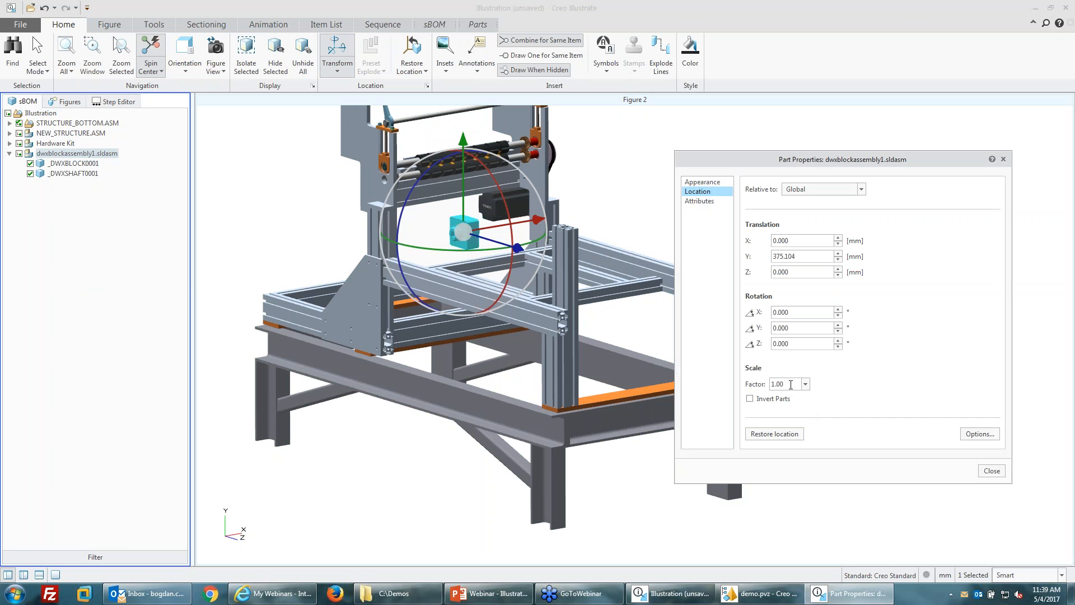
{"action": "type", "text": "3"}
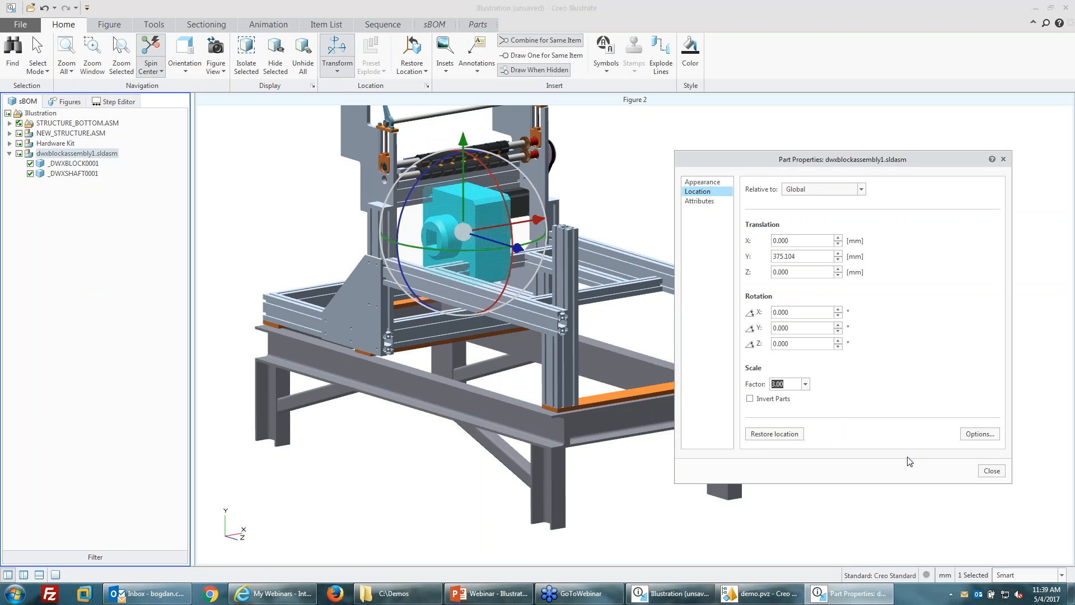
{"action": "left_click", "coordinate": [992, 471]}
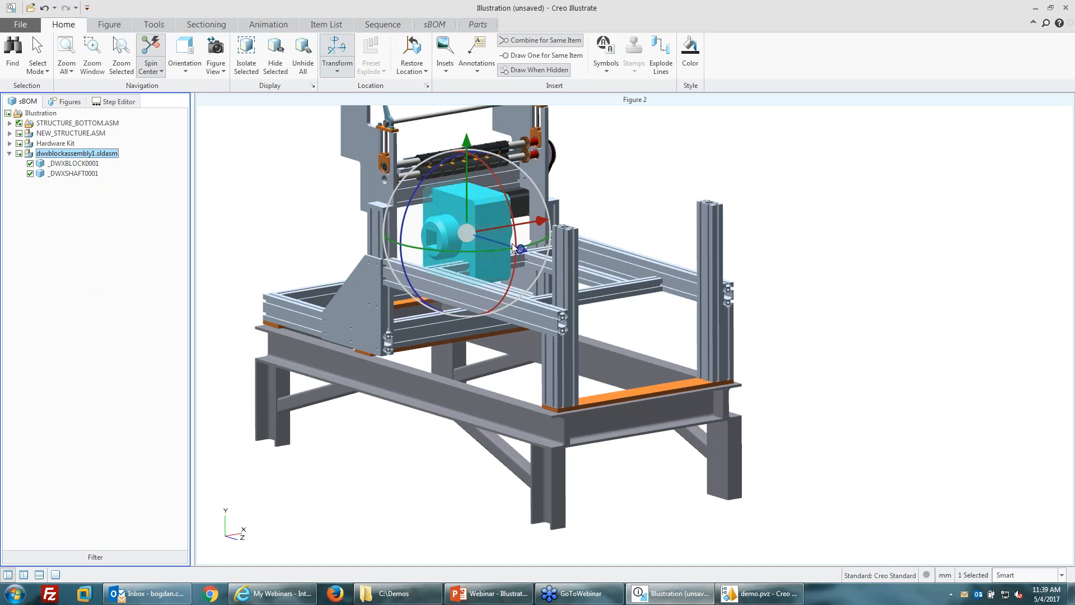
- Move the scaled block assembly along Z over the middle of the frame and rotate it so its shaft stands upright
{"action": "left_click_drag", "start_coordinate": [513, 248], "coordinate": [590, 272]}
{"action": "left_click_drag", "start_coordinate": [492, 226], "coordinate": [601, 191]}
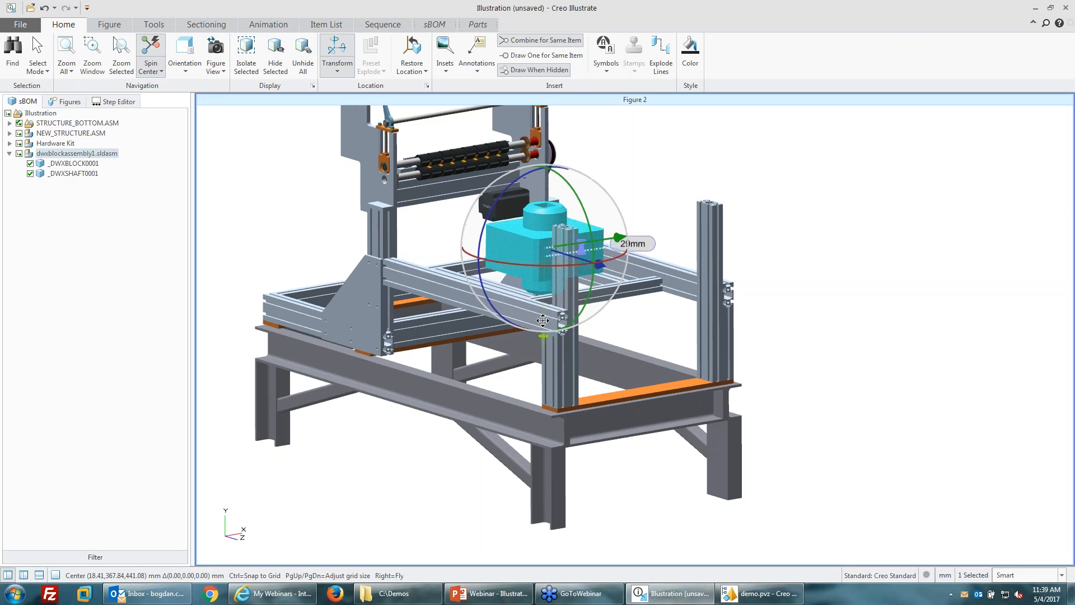
{"action": "left_click", "coordinate": [780, 320]}
{"action": "mouse_move", "coordinate": [563, 327]}
{"action": "middle_mouse_down"}
{"action": "mouse_move", "coordinate": [583, 365]}
{"action": "mouse_move", "coordinate": [568, 332]}
{"action": "middle_mouse_up"}
{"action": "key", "text": "ctrl+d"}
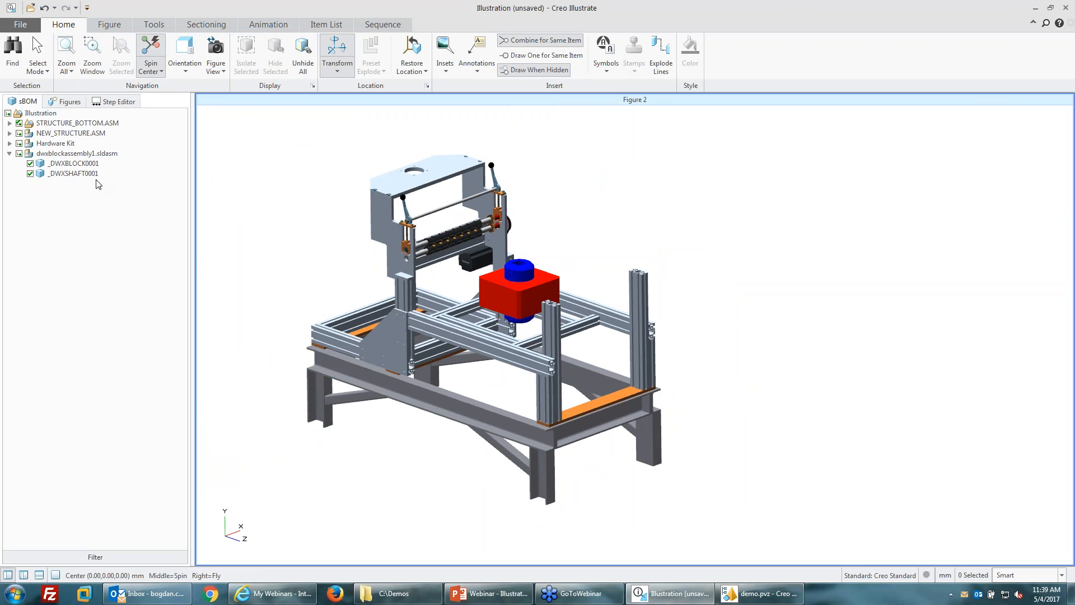
{"action": "left_click", "coordinate": [63, 154]}
{"action": "left_click", "coordinate": [735, 364]}
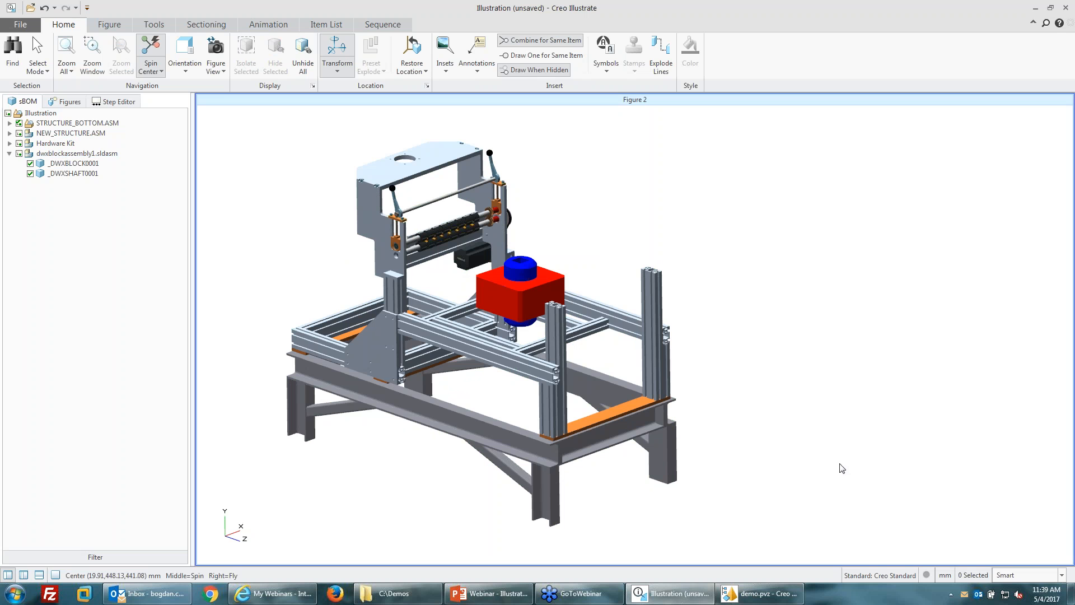
- Change the render mode of Figure 2 to a black-and-white line drawing
{"action": "right_click", "coordinate": [845, 379]}
{"action": "mouse_move", "coordinate": [882, 359]}
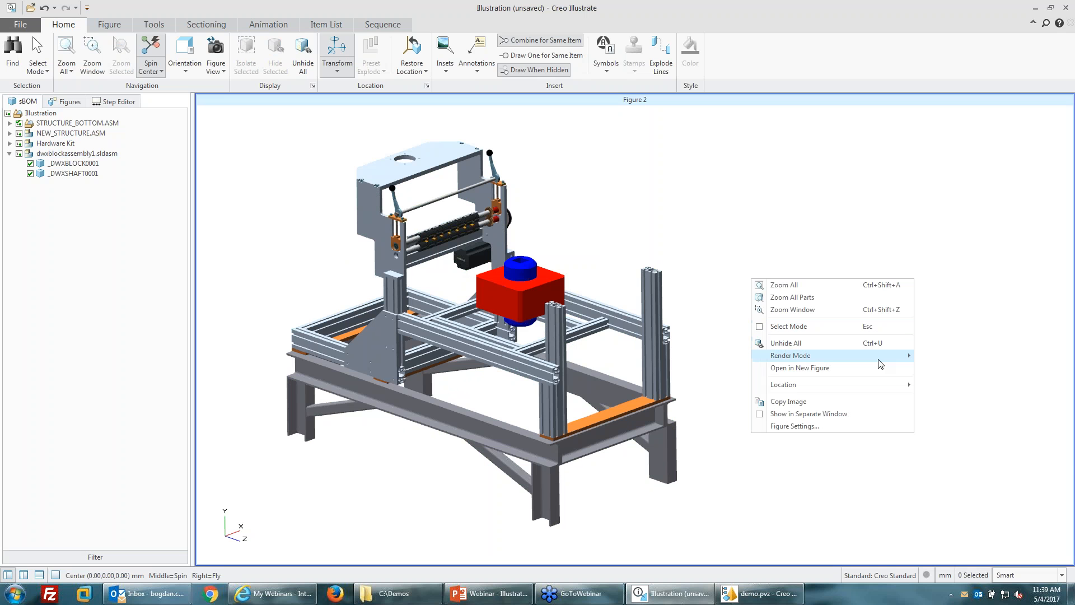
{"action": "left_click", "coordinate": [941, 404]}
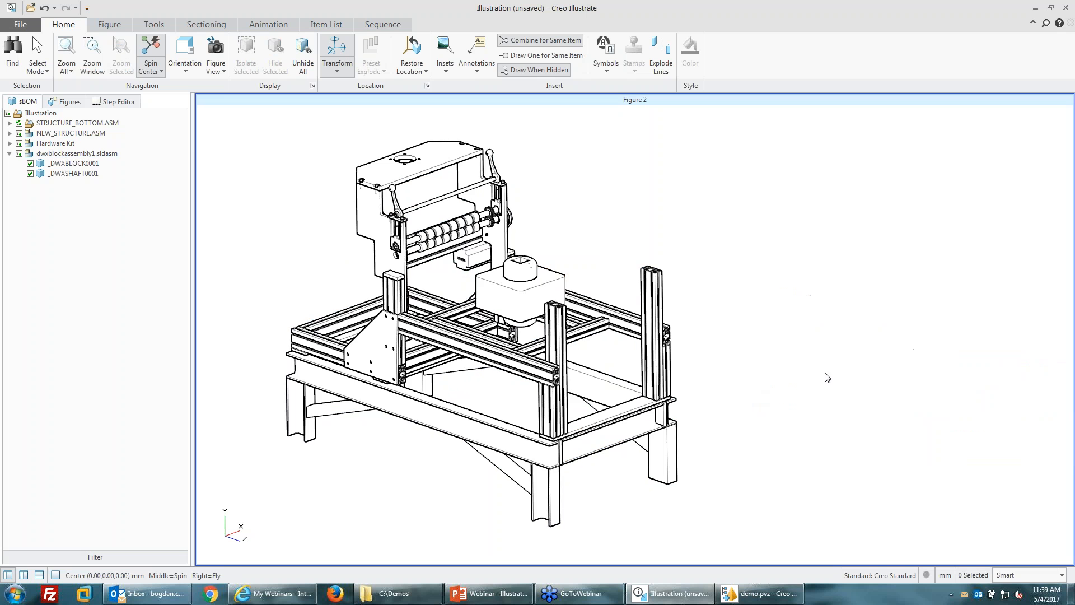
{"action": "middle_click_drag", "start_coordinate": [715, 399], "coordinate": [678, 393], "text": "shift"}
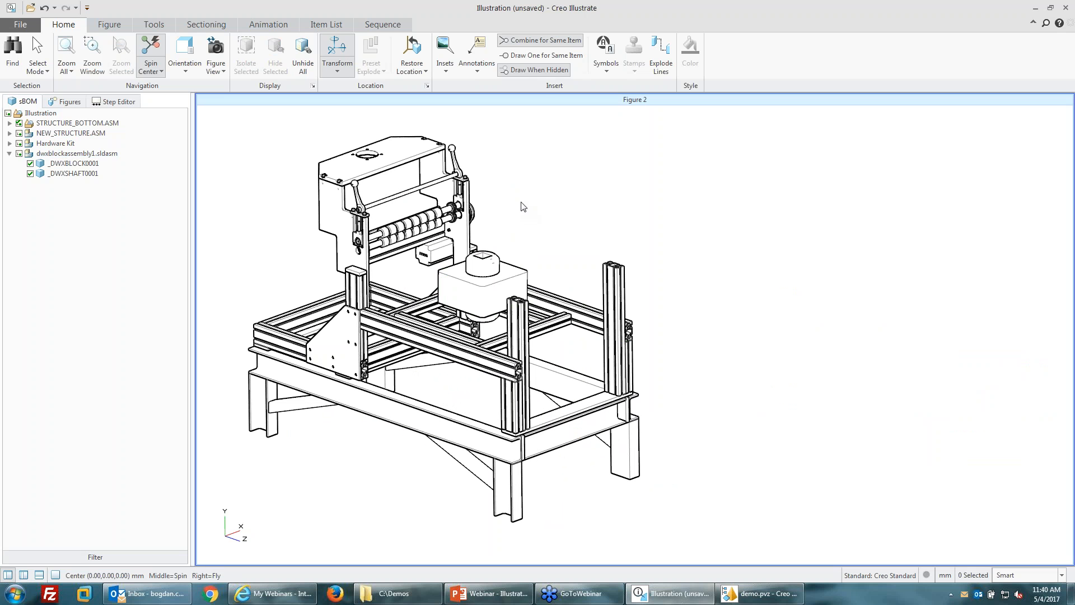
- Add Item Number callouts to the block and the shaft of the imported assembly, placed above the frame
{"action": "left_click", "coordinate": [476, 68]}
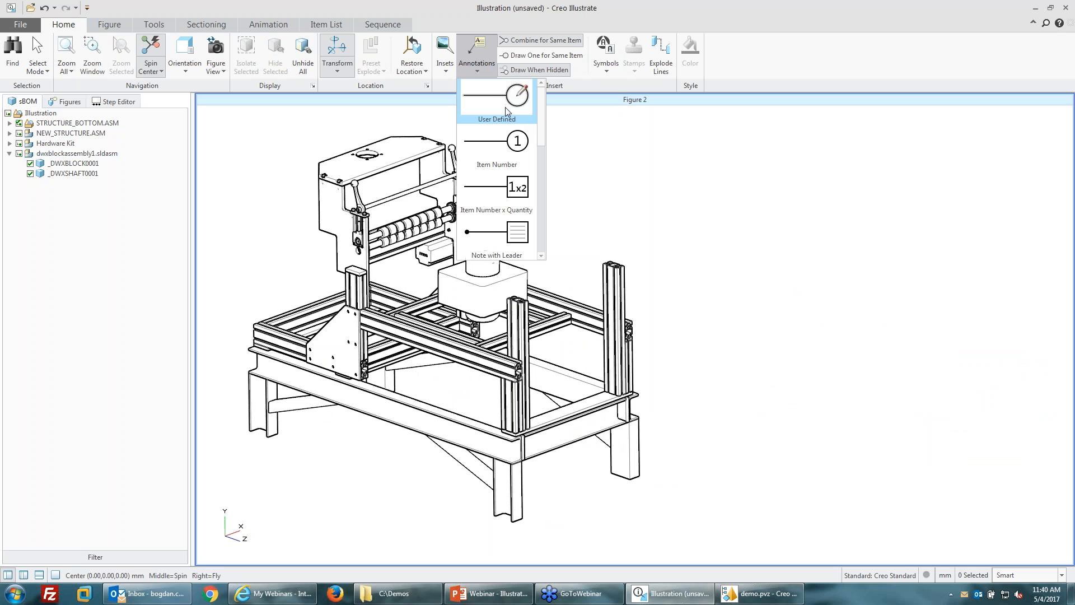
{"action": "left_click", "coordinate": [509, 147]}
{"action": "left_click", "coordinate": [504, 284]}
{"action": "left_click", "coordinate": [491, 260]}
{"action": "left_click", "coordinate": [541, 180]}
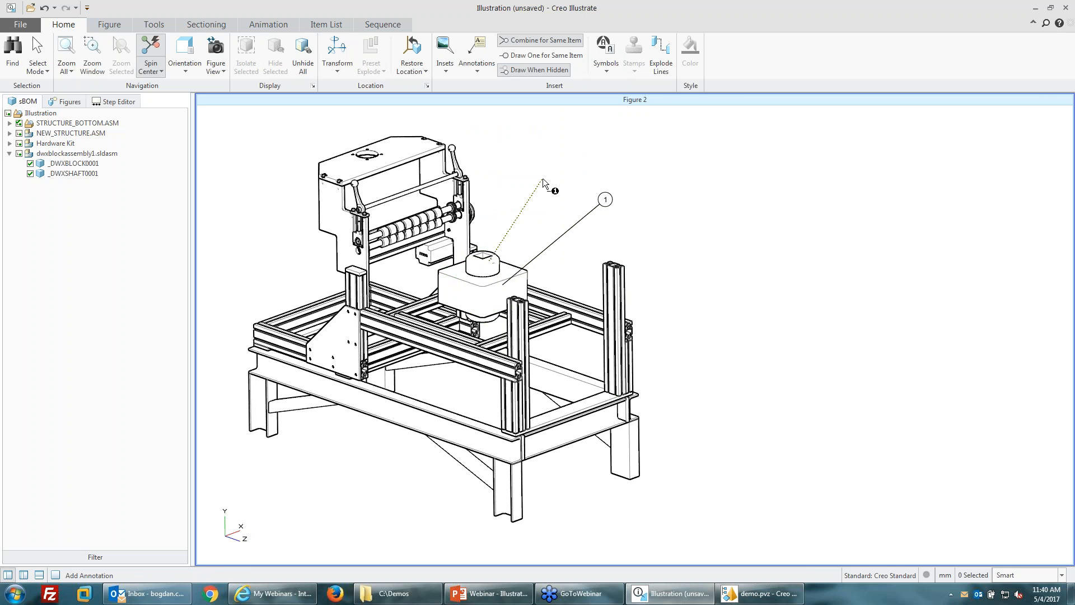
- Add Item Number callouts to the two upright posts at the open end of the frame and to the rear-corner leg below them
{"action": "left_click", "coordinate": [614, 292]}
{"action": "left_click", "coordinate": [689, 223]}
{"action": "left_click", "coordinate": [526, 332]}
{"action": "left_click", "coordinate": [598, 508]}
{"action": "left_click", "coordinate": [628, 444]}
{"action": "left_click", "coordinate": [719, 421]}
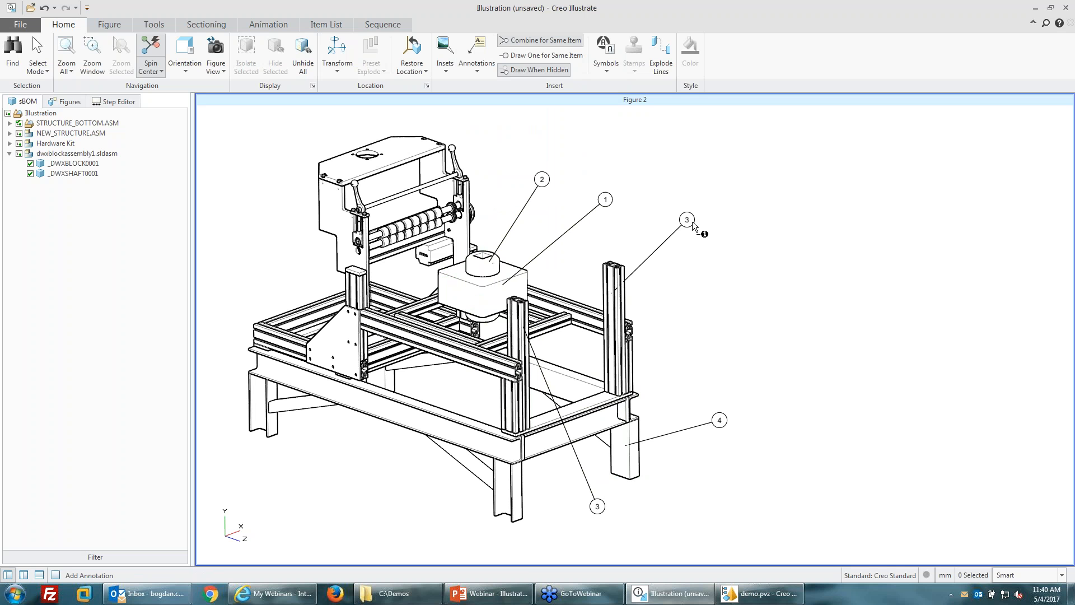
- Add Item Number callouts to the front leg and the two diagonal brace tubes, placed below the base
{"action": "left_click", "coordinate": [508, 517]}
{"action": "left_click", "coordinate": [423, 527]}
{"action": "left_click", "coordinate": [307, 404]}
{"action": "left_click", "coordinate": [314, 461]}
{"action": "left_click", "coordinate": [474, 469]}
{"action": "left_click", "coordinate": [373, 490]}
- Add Item Number callouts to the two frame profiles beside the machine head and to the triangular reinforcement plate
{"action": "left_click", "coordinate": [292, 311]}
{"action": "left_click", "coordinate": [252, 259]}
{"action": "left_click", "coordinate": [280, 348]}
{"action": "left_click", "coordinate": [206, 317]}
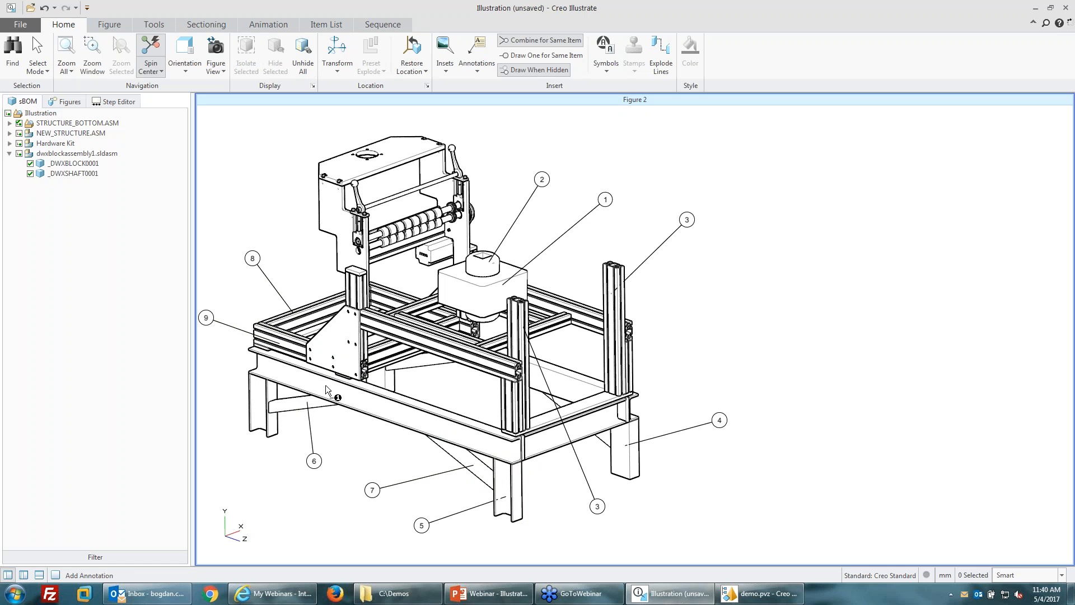
{"action": "left_click", "coordinate": [218, 450]}
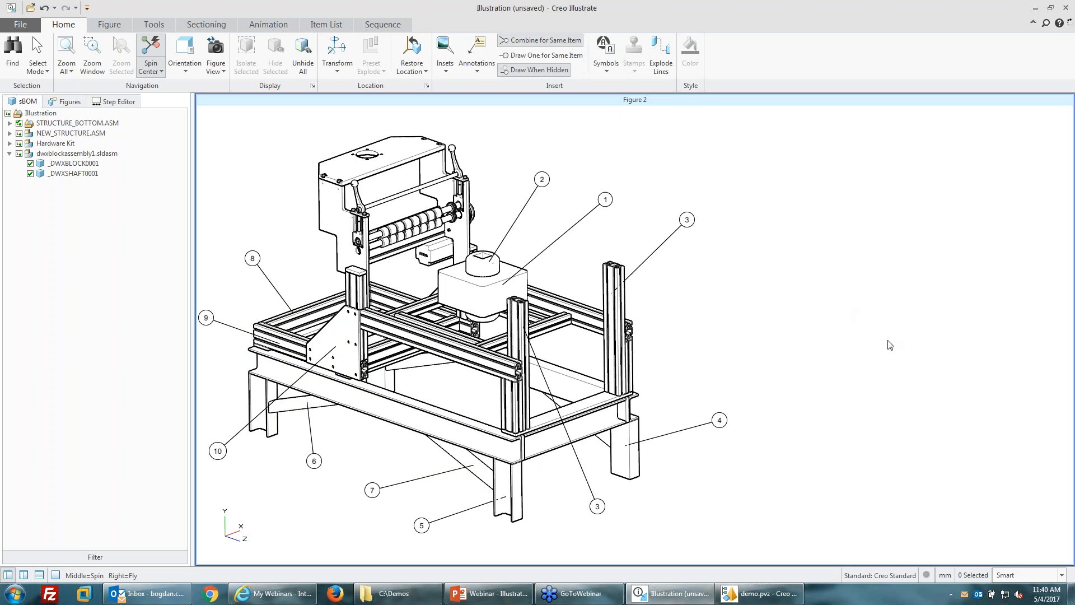
{"action": "scroll", "coordinate": [891, 345], "scroll_direction": "down", "scroll_amount": 1}
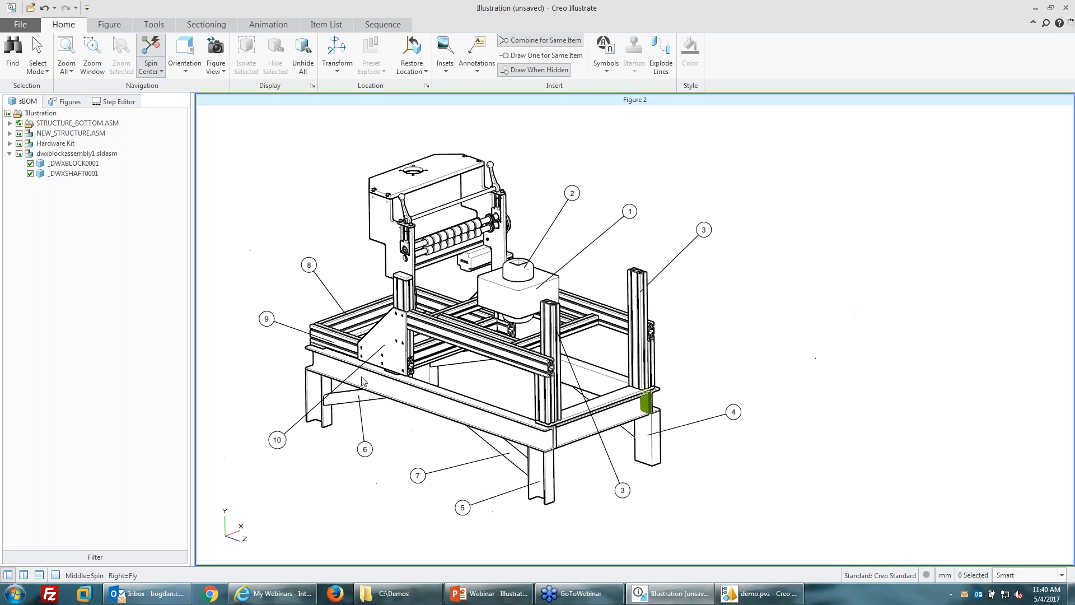
- Show the item list below the figure and enlarge its area
{"action": "left_click", "coordinate": [39, 575]}
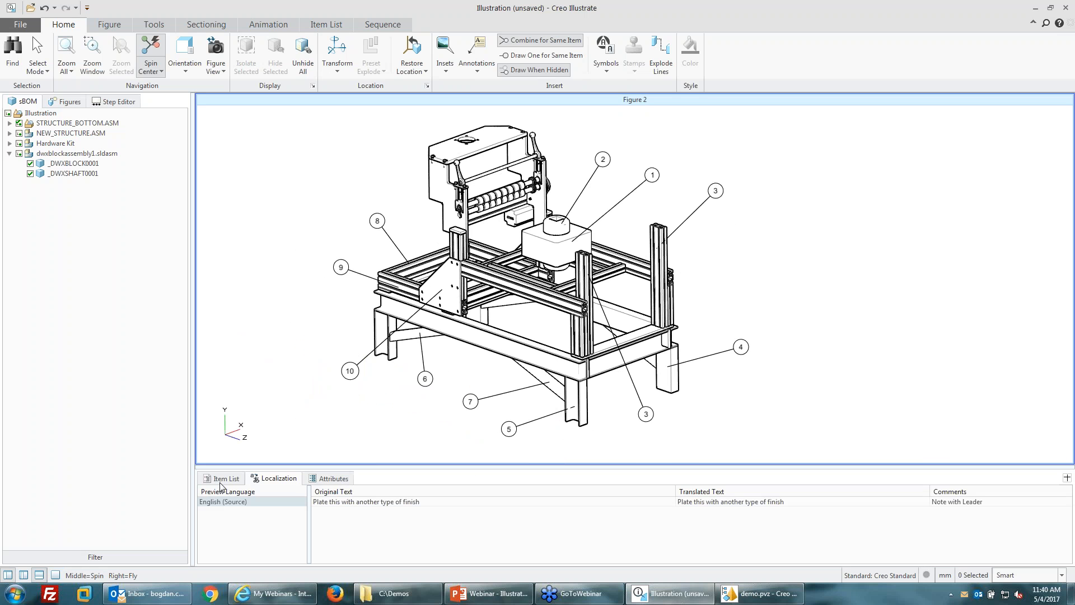
{"action": "left_click", "coordinate": [239, 481]}
{"action": "left_click_drag", "start_coordinate": [566, 464], "coordinate": [565, 444]}
- Examine how item list entries and their quantities correspond to the parts and callouts in Figure 2
{"action": "left_click", "coordinate": [528, 480]}
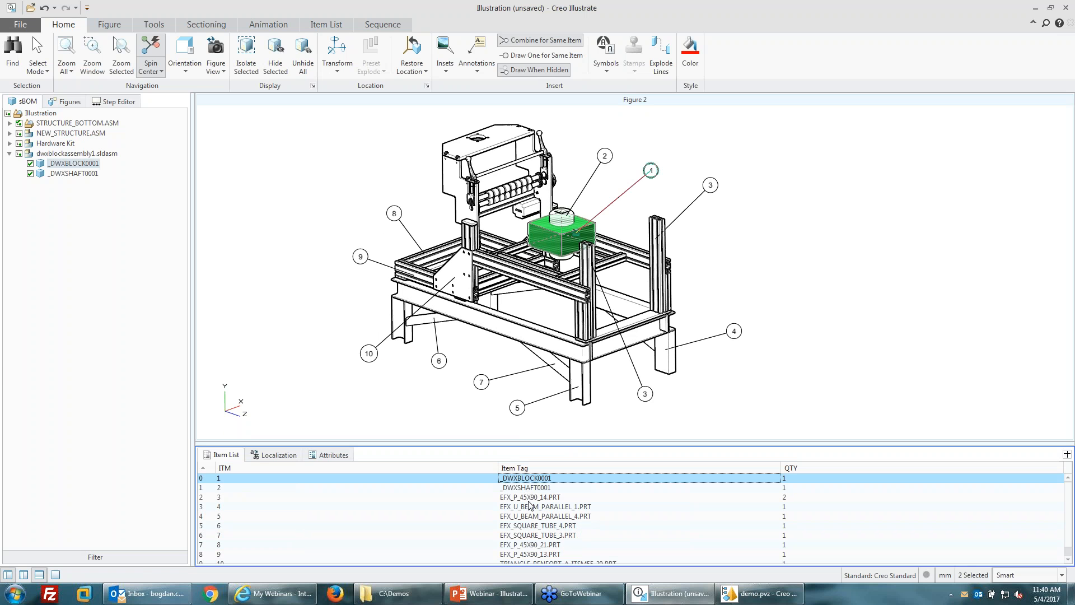
{"action": "left_click", "coordinate": [529, 499]}
{"action": "left_click", "coordinate": [529, 509]}
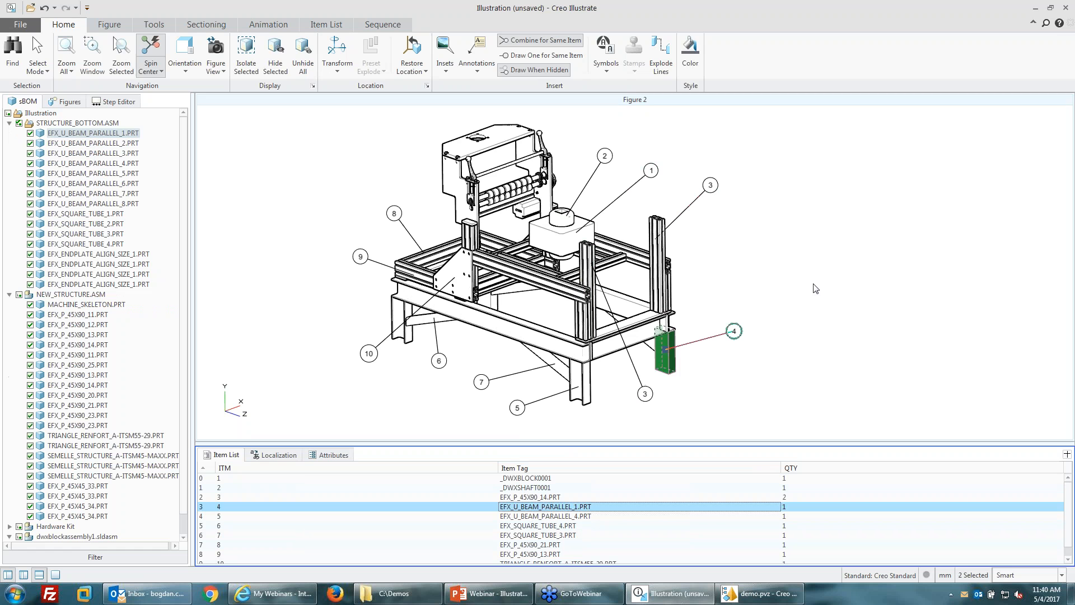
{"action": "left_click", "coordinate": [813, 284]}
{"action": "left_click", "coordinate": [709, 185]}
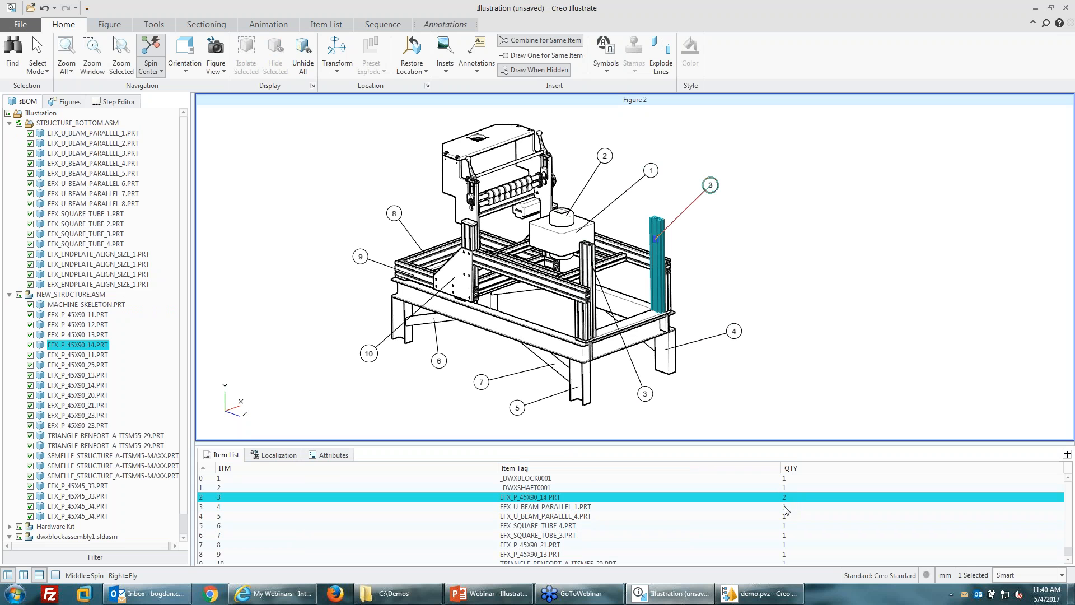
{"action": "scroll", "coordinate": [774, 531], "scroll_direction": "down", "scroll_amount": 1}
{"action": "scroll", "coordinate": [794, 560], "scroll_direction": "up", "scroll_amount": 1}
{"action": "scroll", "coordinate": [553, 435], "scroll_direction": "down", "scroll_amount": 3}
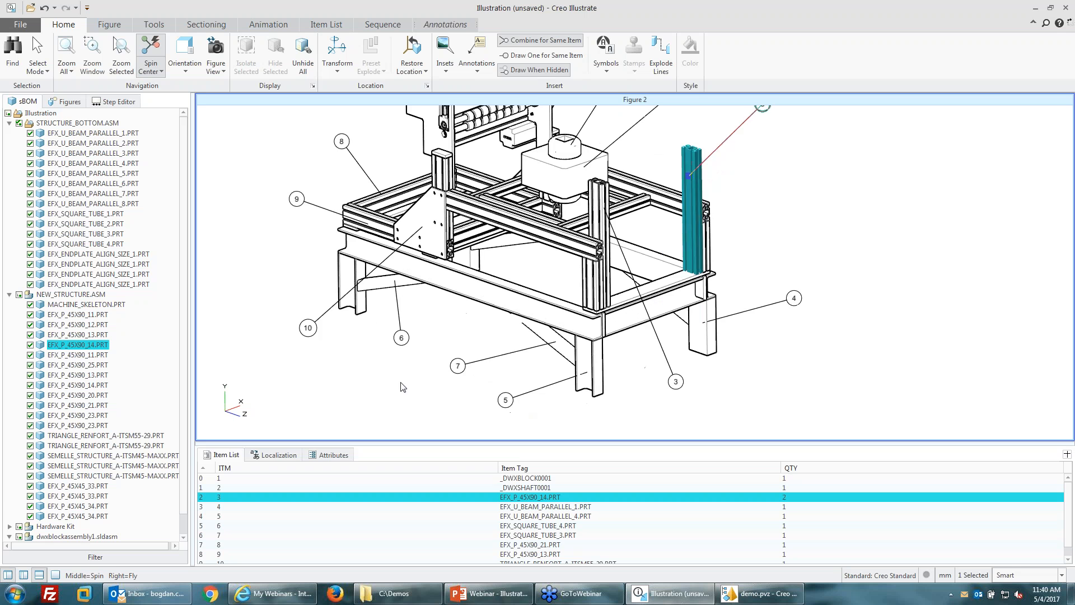
{"action": "left_click", "coordinate": [387, 411]}
{"action": "scroll", "coordinate": [386, 411], "scroll_direction": "up", "scroll_amount": 2}
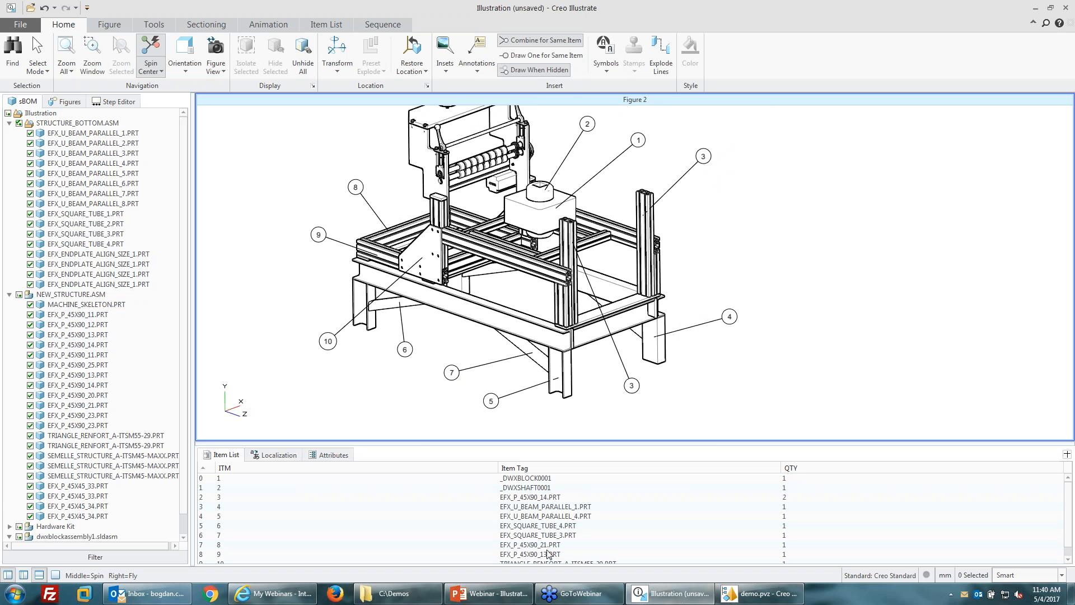
- Add the DESCRIPTION field from the PROE Parameters to the item list columns
{"action": "left_click", "coordinate": [322, 26]}
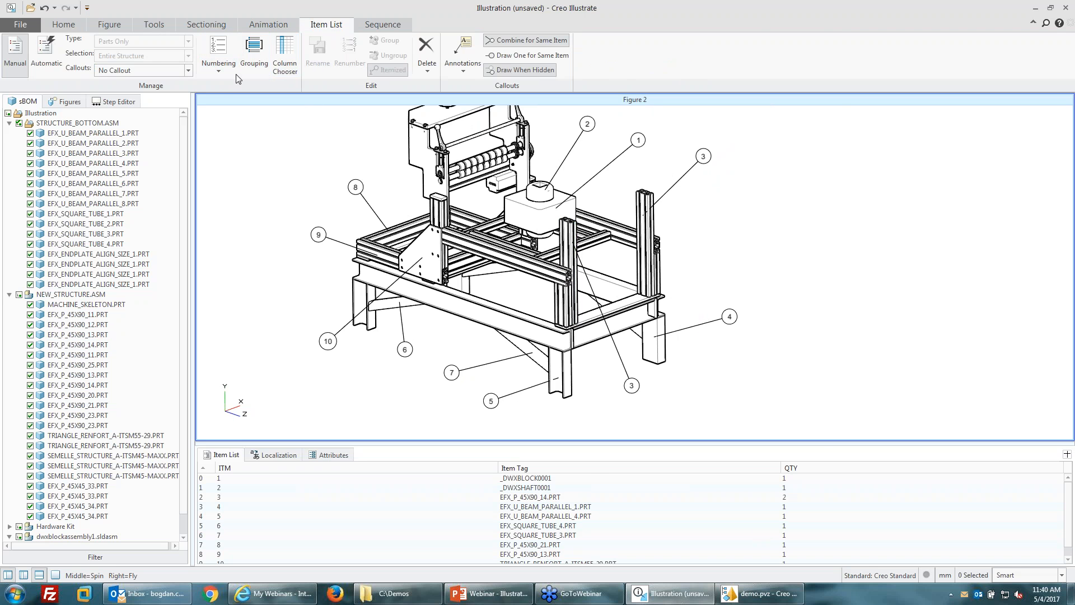
{"action": "left_click", "coordinate": [285, 54]}
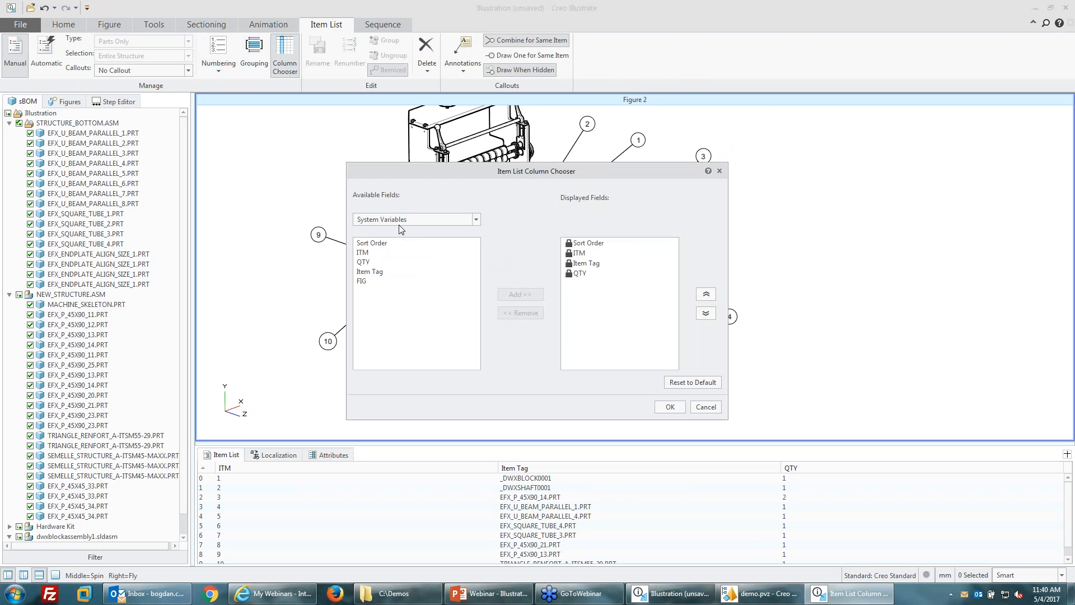
{"action": "left_click", "coordinate": [401, 220]}
{"action": "left_click", "coordinate": [390, 250]}
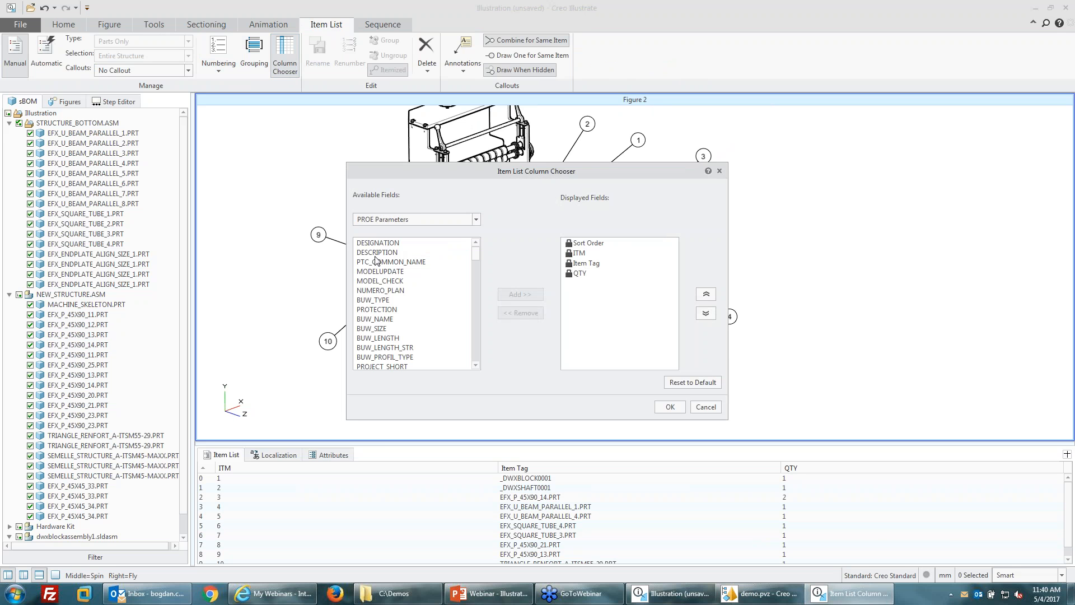
{"action": "left_click", "coordinate": [381, 253]}
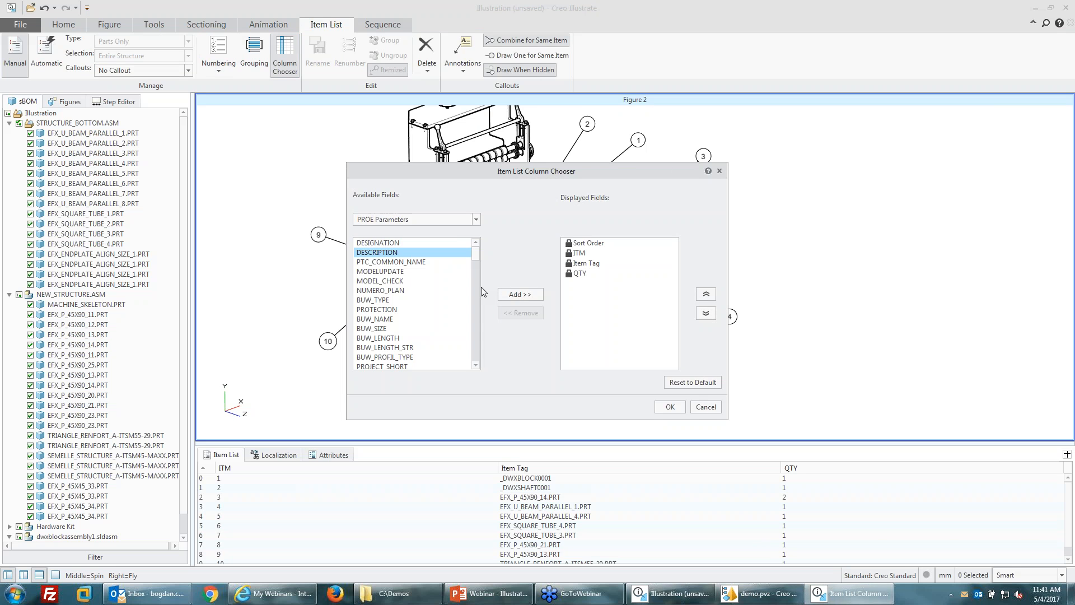
{"action": "left_click", "coordinate": [520, 294]}
{"action": "left_click", "coordinate": [670, 407]}
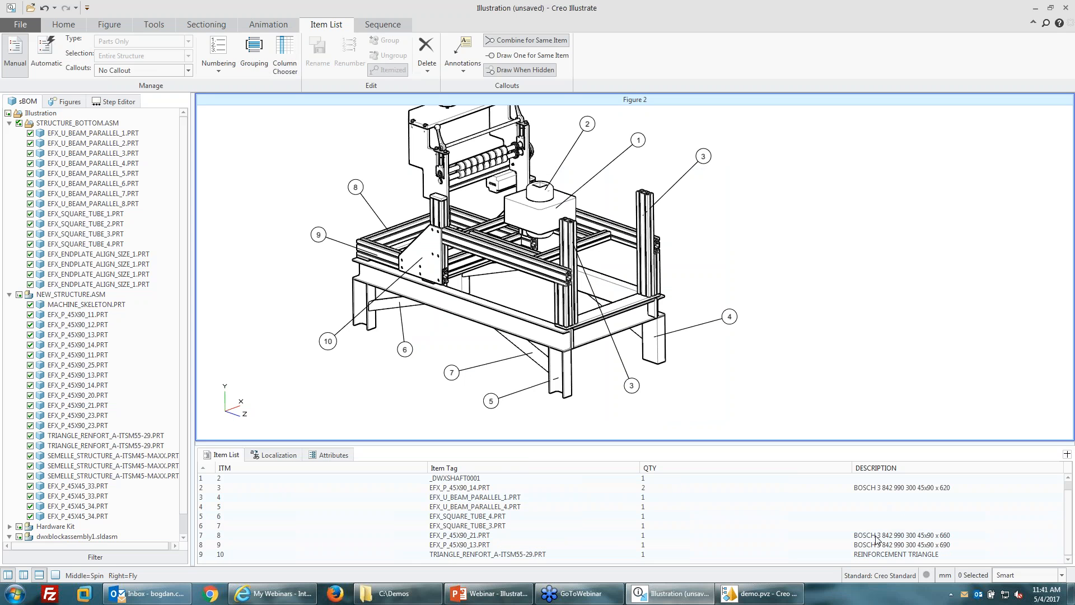
{"action": "scroll", "coordinate": [861, 501], "scroll_direction": "up", "scroll_amount": 1}
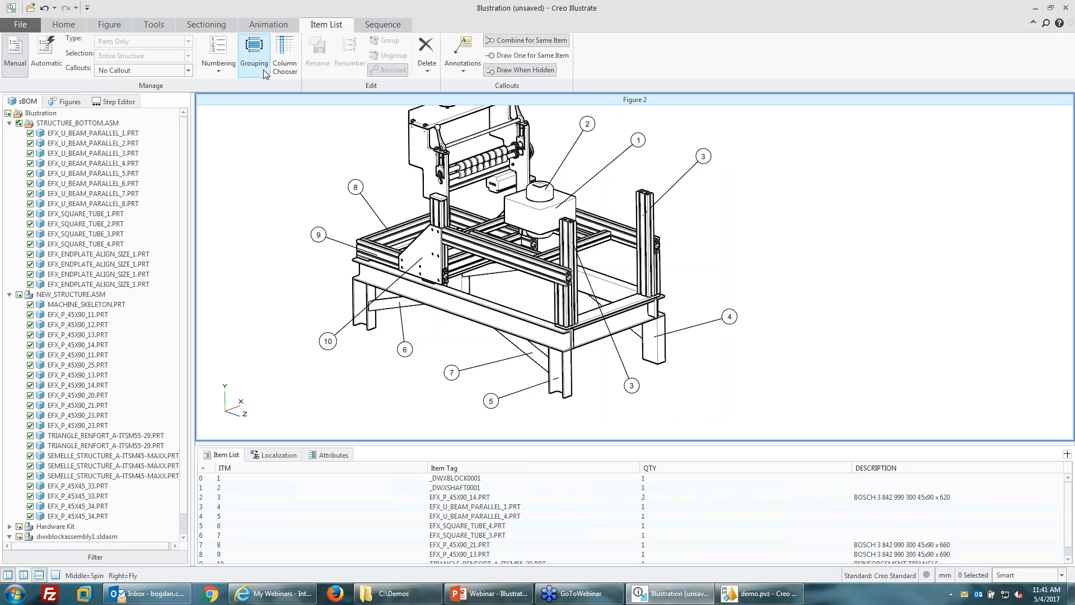
- Add the MATIERE field from the PROE Parameters to the item list columns
{"action": "left_click", "coordinate": [284, 56]}
{"action": "left_click", "coordinate": [423, 220]}
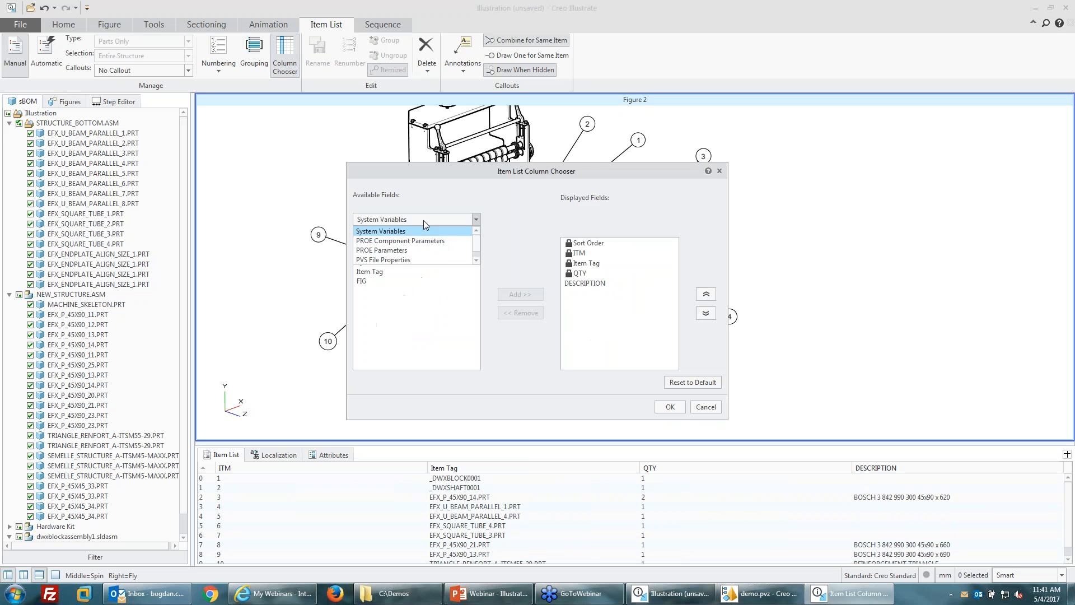
{"action": "left_click", "coordinate": [386, 251]}
{"action": "scroll", "coordinate": [406, 317], "scroll_direction": "down", "scroll_amount": 10}
{"action": "scroll", "coordinate": [406, 322], "scroll_direction": "down", "scroll_amount": 10}
{"action": "scroll", "coordinate": [386, 326], "scroll_direction": "up", "scroll_amount": 1}
{"action": "left_click", "coordinate": [379, 300]}
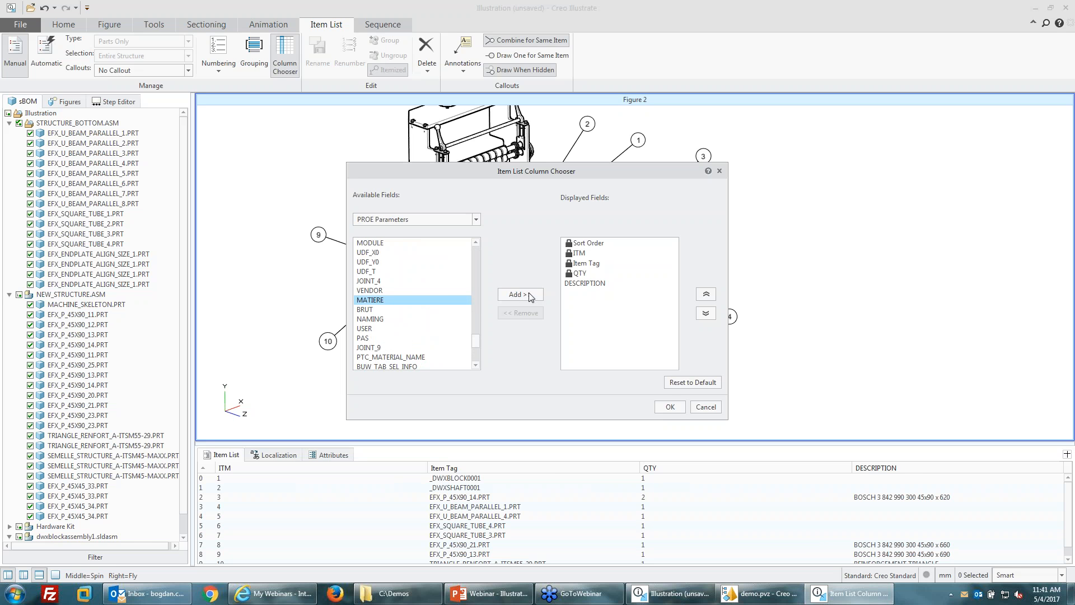
{"action": "left_click", "coordinate": [530, 296]}
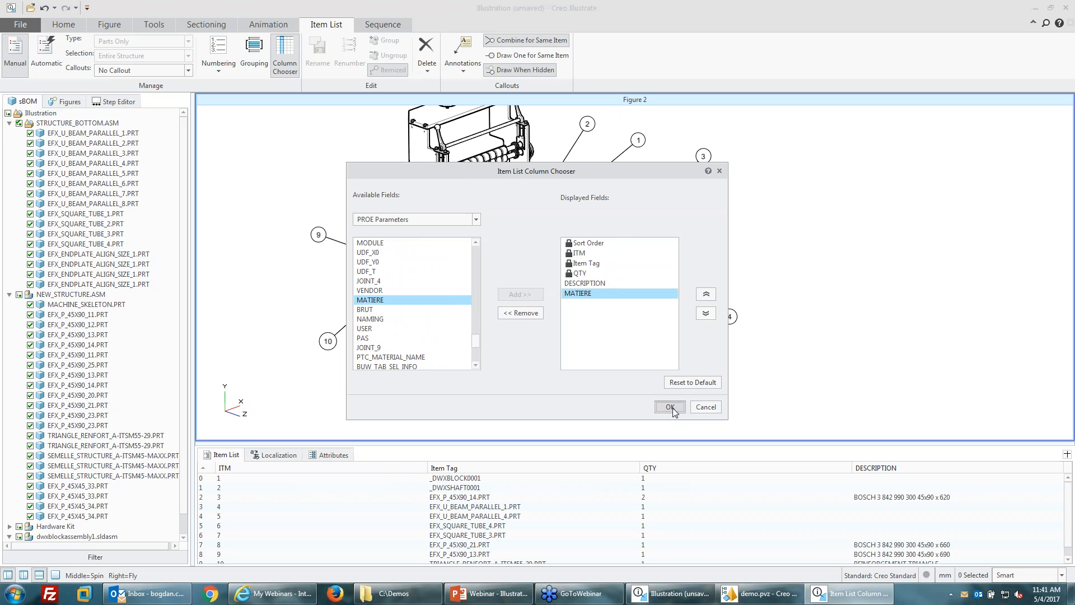
{"action": "left_click", "coordinate": [673, 408]}
{"action": "scroll", "coordinate": [905, 505], "scroll_direction": "down", "scroll_amount": 1}
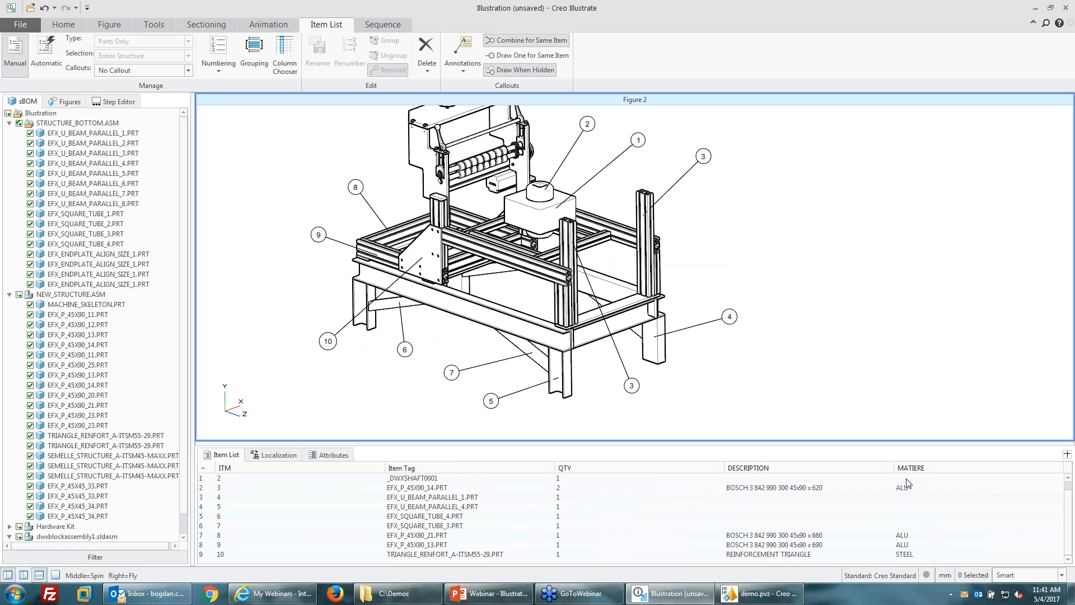
{"action": "scroll", "coordinate": [904, 518], "scroll_direction": "up", "scroll_amount": 1}
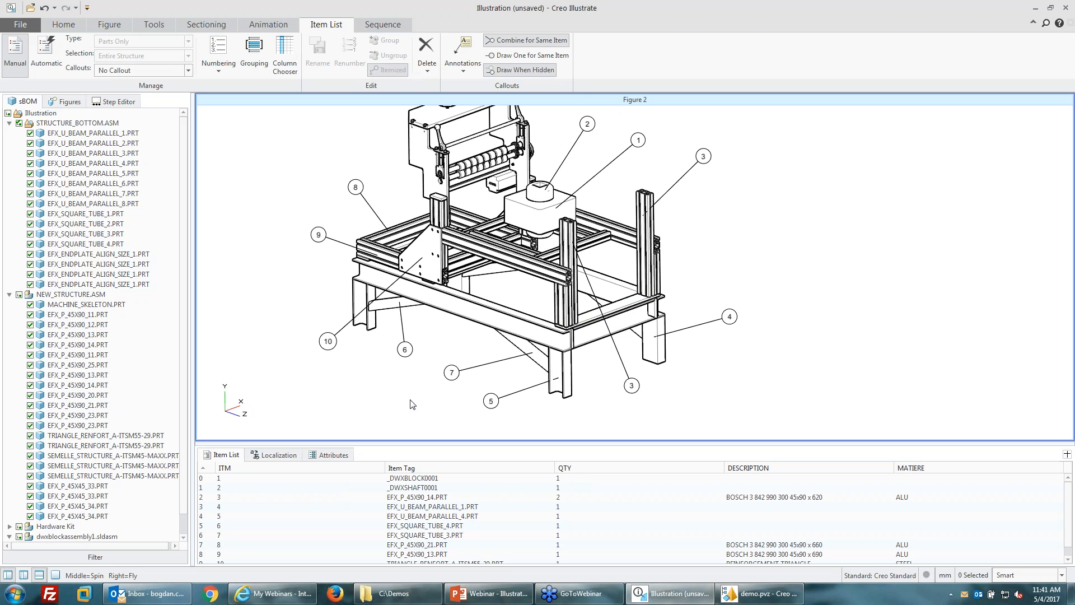
{"action": "middle_click_drag", "start_coordinate": [379, 410], "coordinate": [326, 479]}
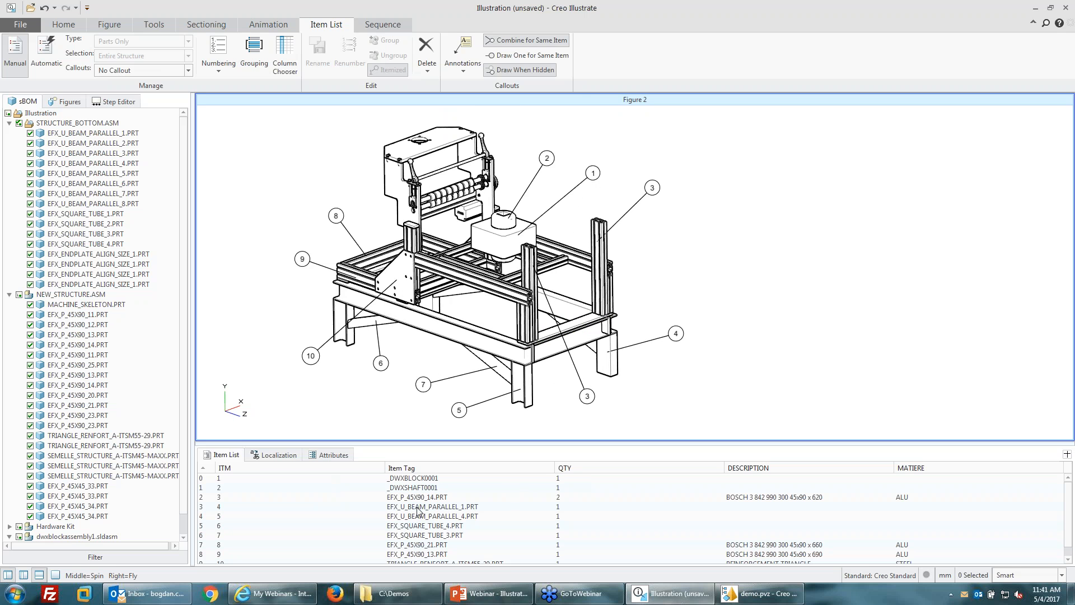
- Copy all entries of the item list, then clear the selection
{"action": "left_click", "coordinate": [418, 506]}
{"action": "left_click", "coordinate": [416, 497]}
{"action": "right_click", "coordinate": [416, 497]}
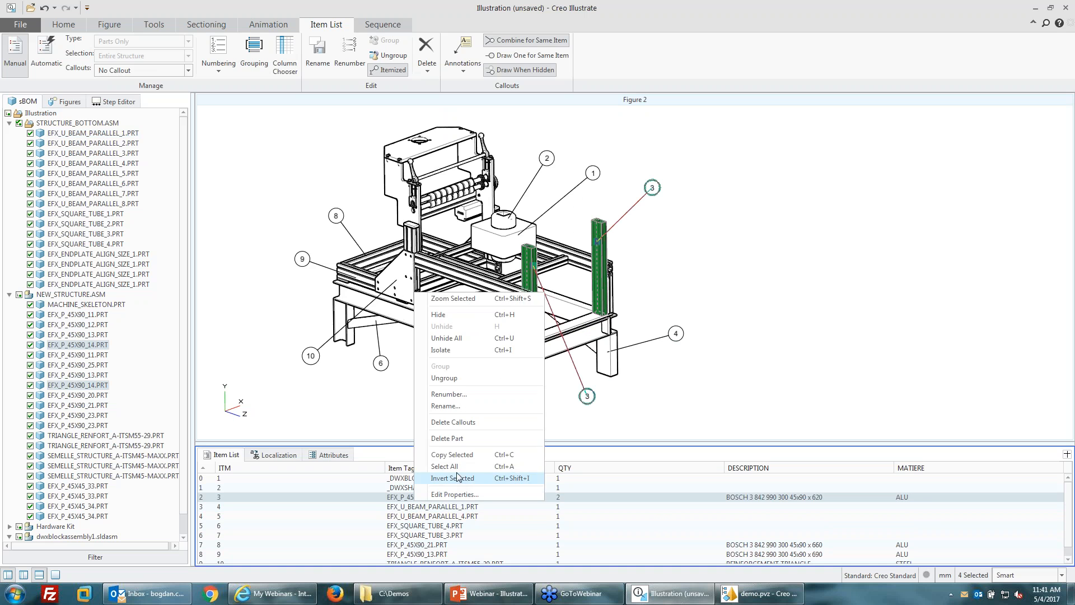
{"action": "left_click", "coordinate": [457, 468]}
{"action": "right_click", "coordinate": [433, 497]}
{"action": "left_click", "coordinate": [470, 450]}
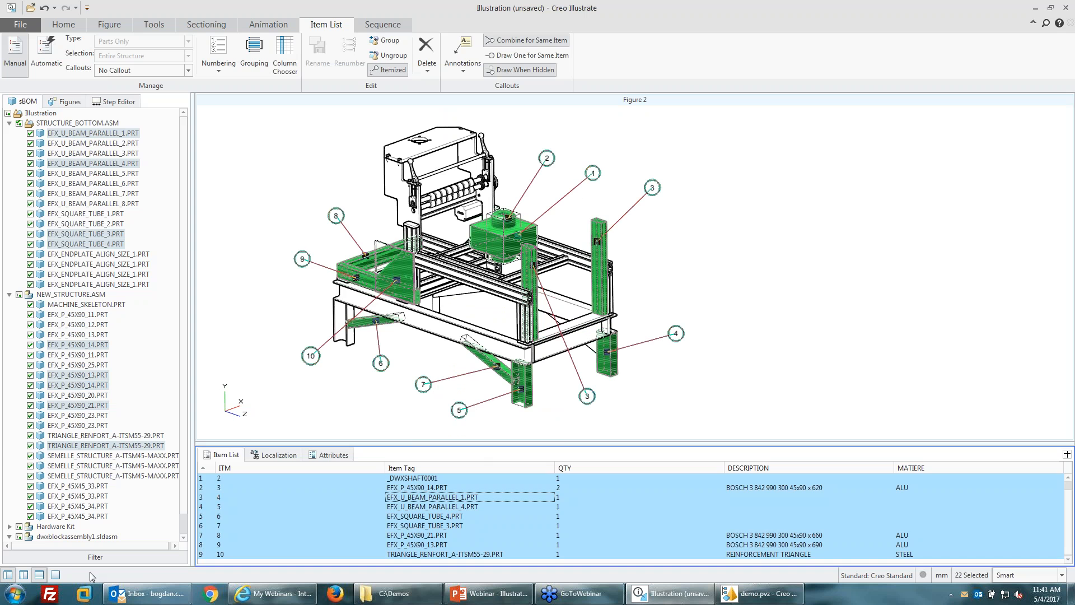
{"action": "left_click", "coordinate": [623, 301]}
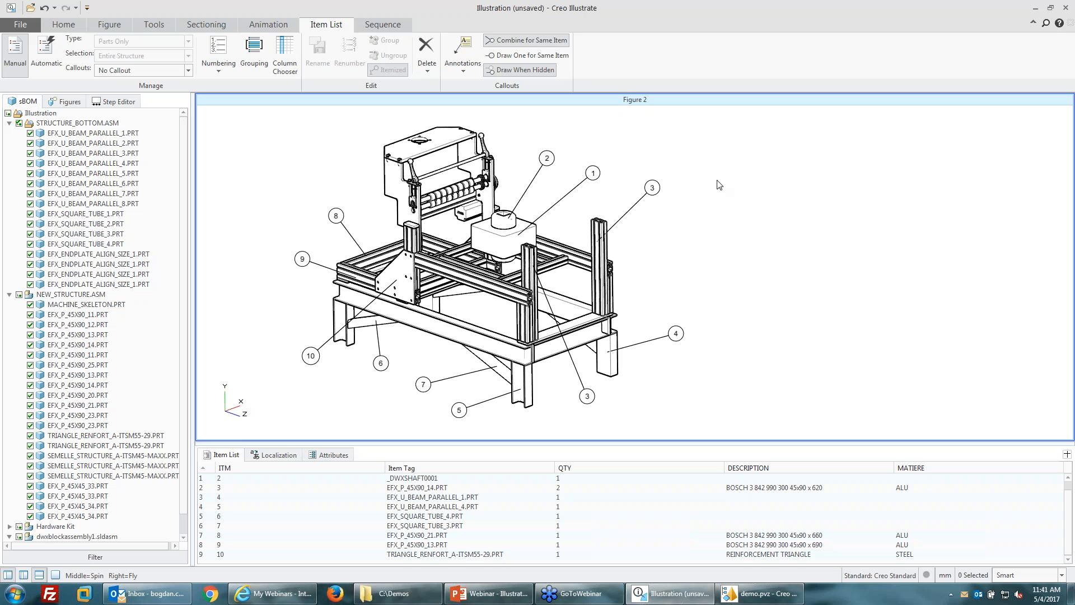
- Launch Excel from the Microsoft Office 2013 programs and create a blank workbook
{"action": "left_click", "coordinate": [14, 594]}
{"action": "left_click", "coordinate": [47, 544]}
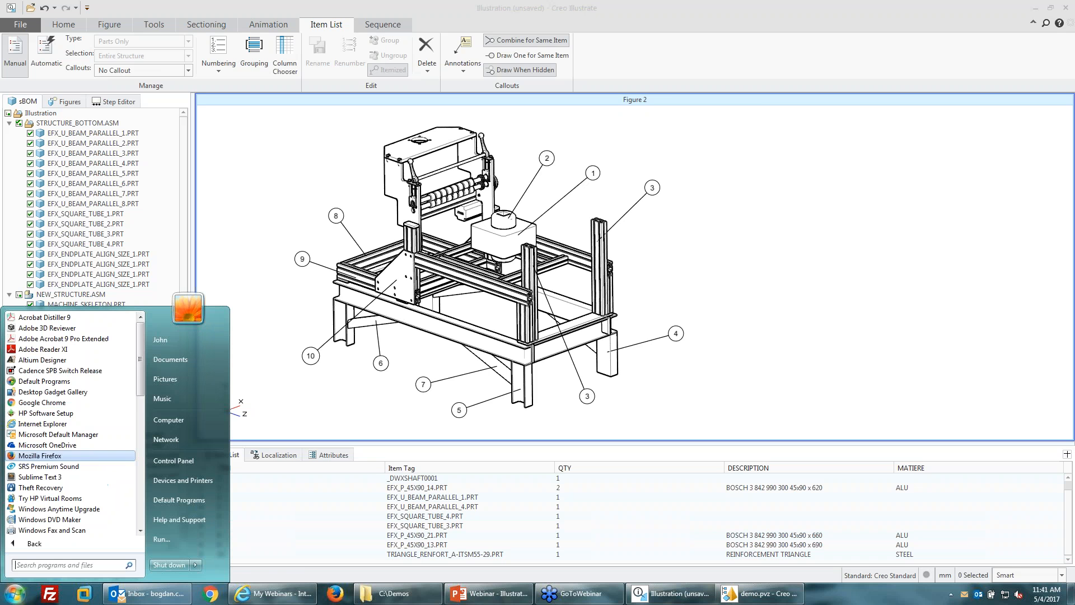
{"action": "scroll", "coordinate": [47, 426], "scroll_direction": "down", "scroll_amount": 10}
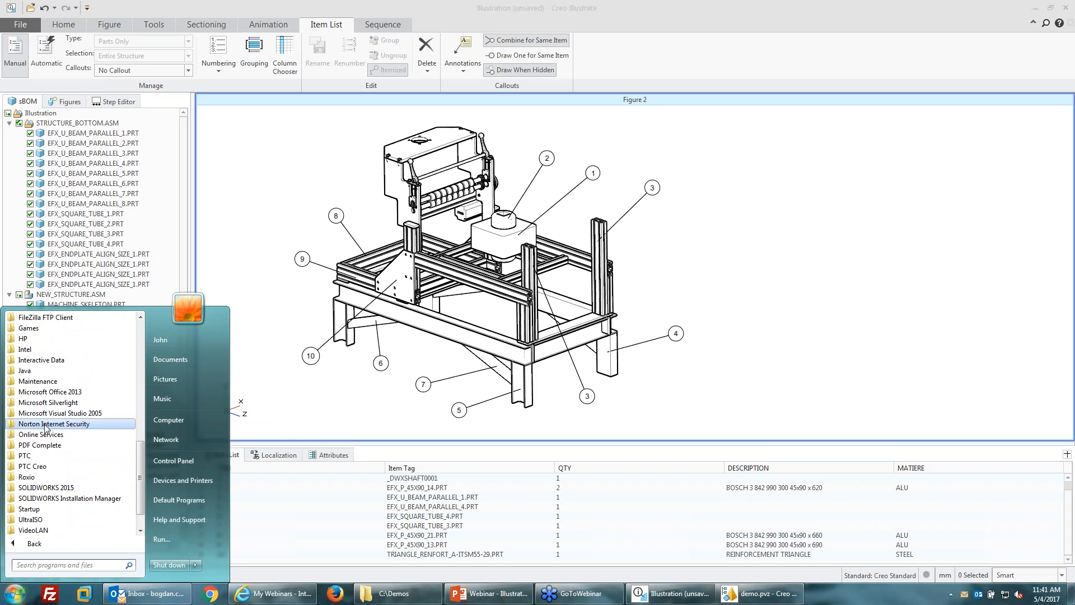
{"action": "left_click", "coordinate": [50, 391]}
{"action": "left_click", "coordinate": [48, 412]}
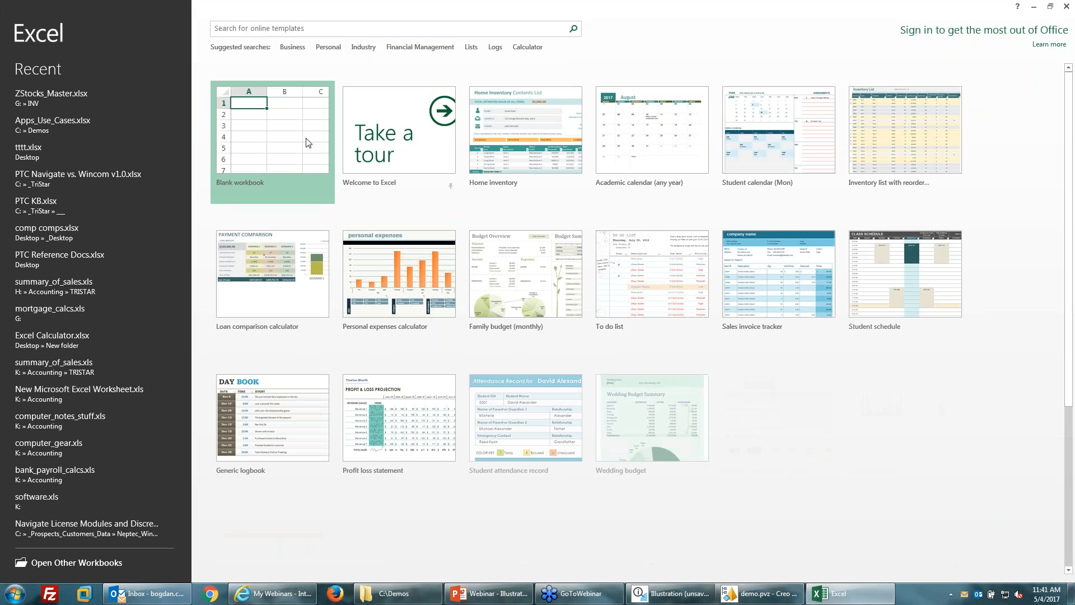
{"action": "left_click", "coordinate": [268, 151]}
- Paste the copied item list into the whole sheet, accepting the size mismatch
{"action": "left_click", "coordinate": [8, 110]}
{"action": "right_click", "coordinate": [7, 110]}
{"action": "left_click", "coordinate": [32, 159]}
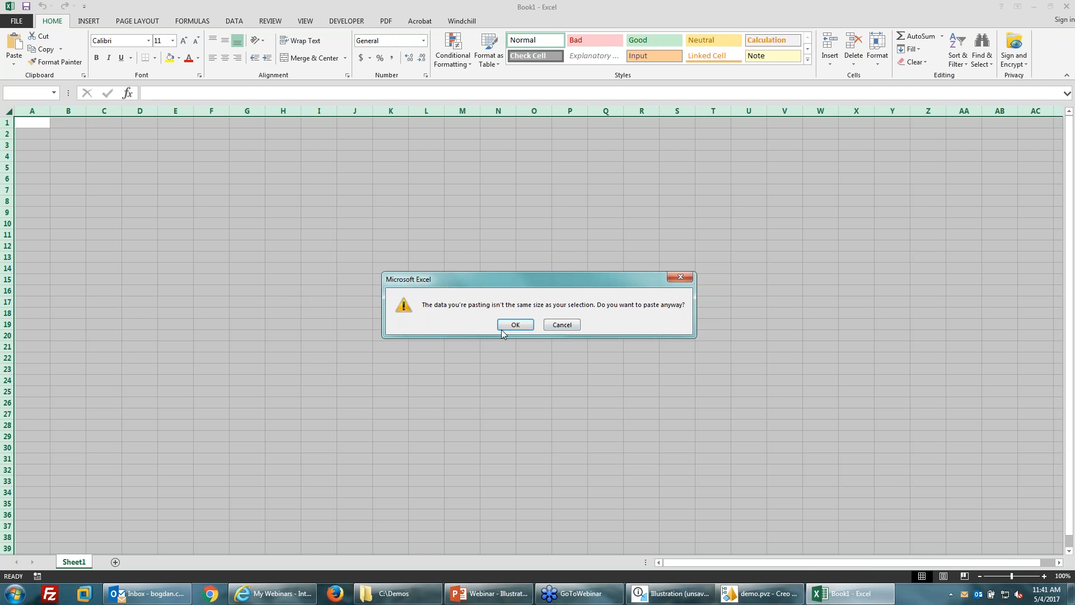
{"action": "left_click", "coordinate": [516, 325]}
{"action": "left_click", "coordinate": [355, 335]}
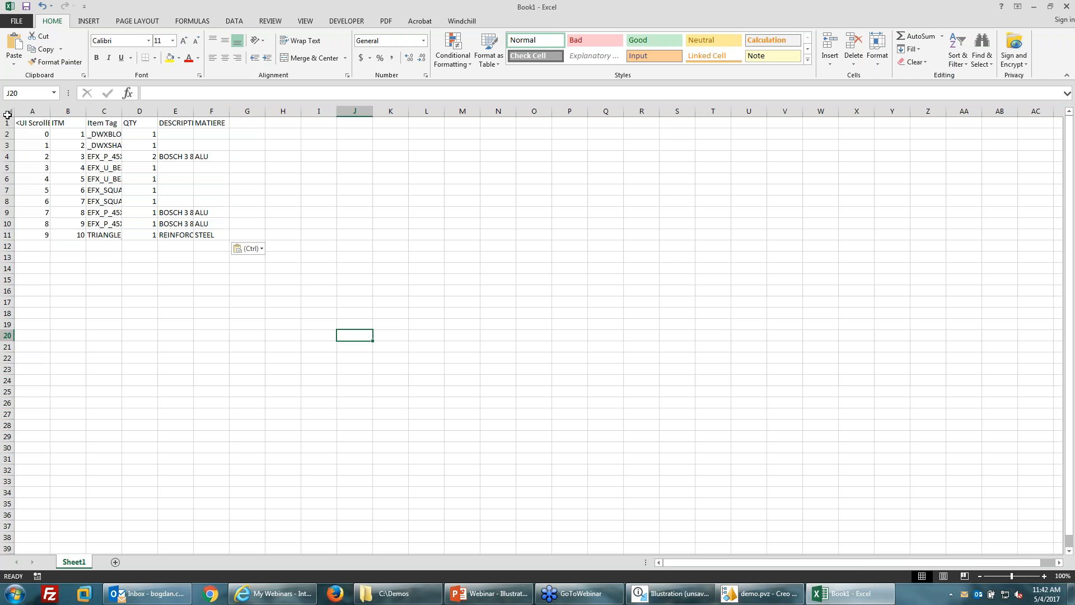
- Autofit the widths of all columns in Sheet1 to their contents
{"action": "left_click", "coordinate": [7, 111]}
{"action": "double_click", "coordinate": [50, 111]}
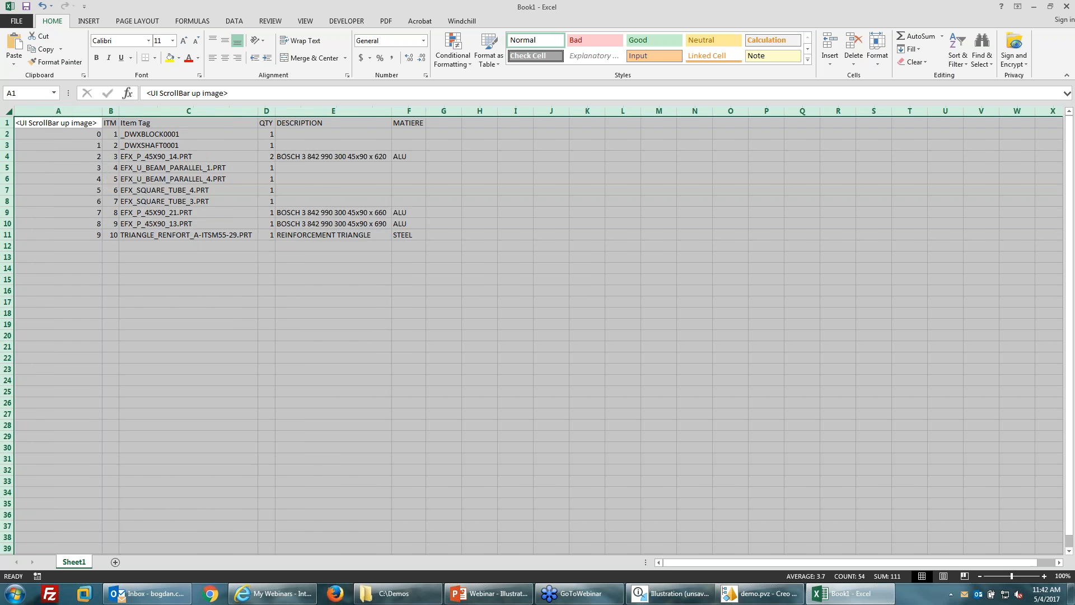
{"action": "left_click", "coordinate": [188, 358]}
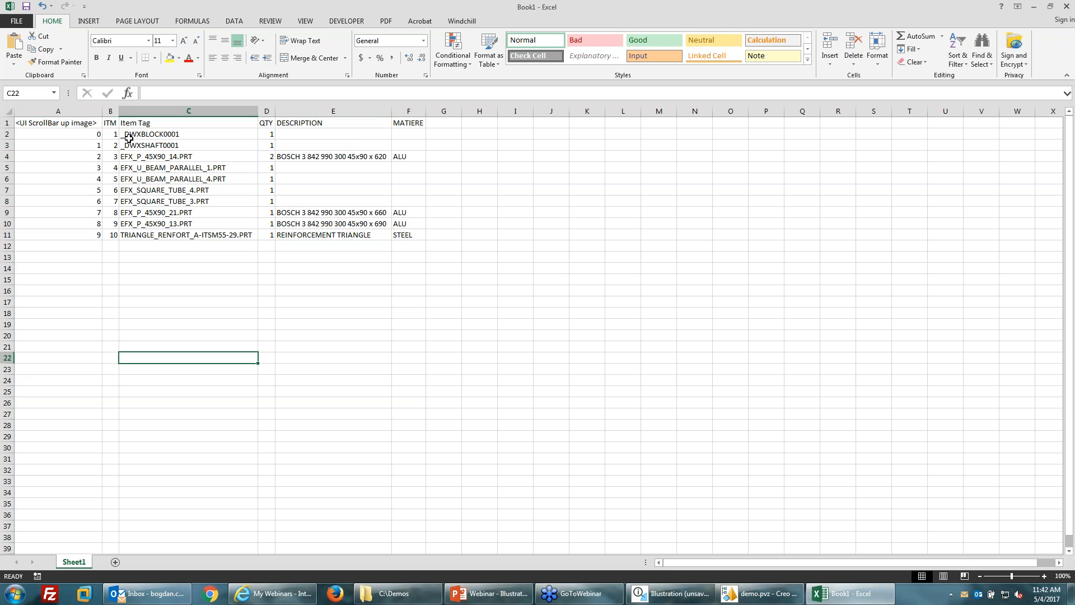
- Delete column A, headed "<UI ScrollBar up image>", from the pasted table
{"action": "left_click", "coordinate": [61, 111]}
{"action": "right_click", "coordinate": [61, 111]}
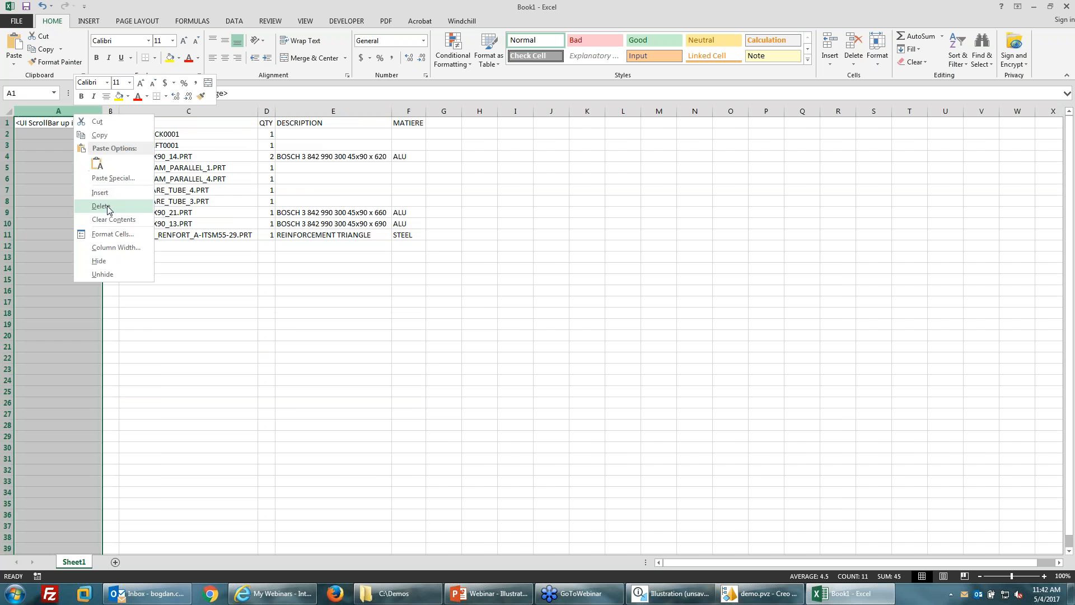
{"action": "left_click", "coordinate": [96, 206]}
{"action": "left_click", "coordinate": [143, 313]}
{"action": "left_click_drag", "start_coordinate": [26, 135], "coordinate": [25, 235]}
{"action": "left_click", "coordinate": [174, 309]}
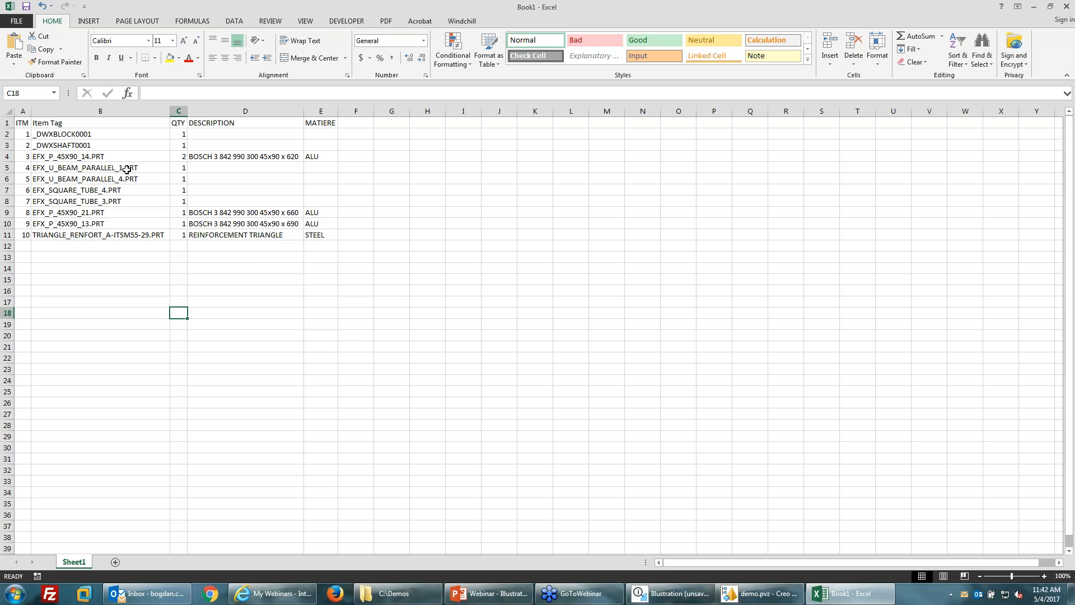
{"action": "left_click_drag", "start_coordinate": [358, 259], "coordinate": [19, 121]}
{"action": "left_click", "coordinate": [314, 334]}
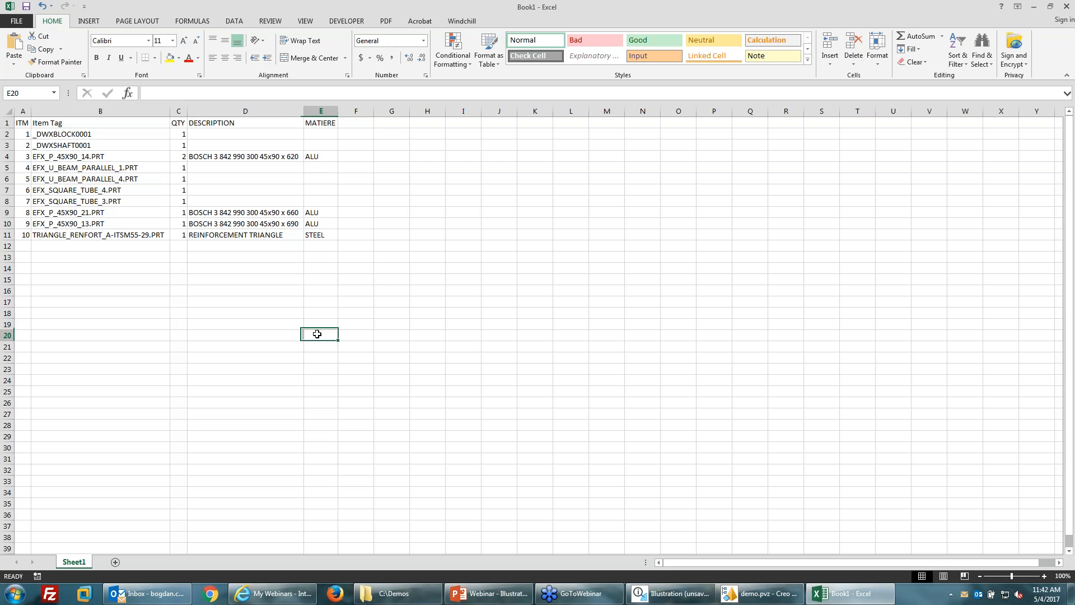
- Switch back to Creo Illustrate and move the lower item 3 callout up beside the rear upright, above callout 4
{"action": "left_click", "coordinate": [1034, 7]}
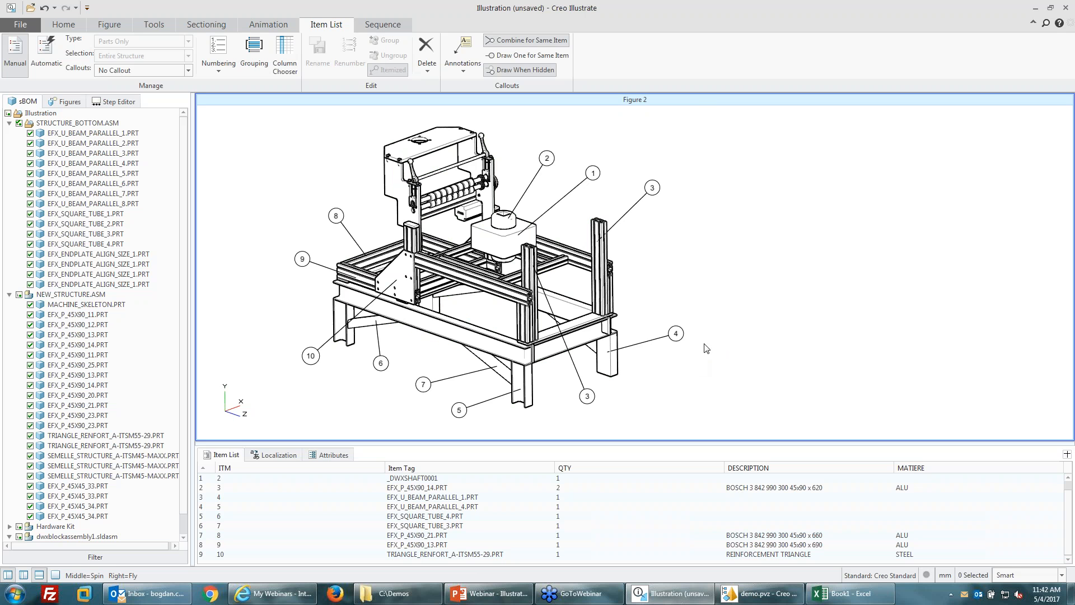
{"action": "left_click_drag", "start_coordinate": [588, 397], "coordinate": [672, 246]}
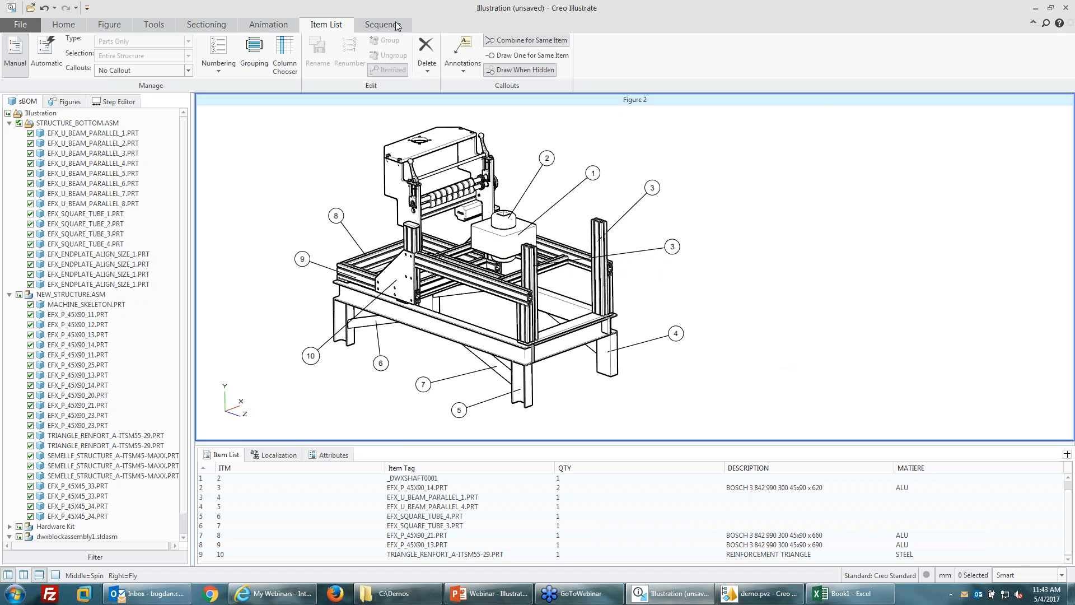
{"action": "left_click", "coordinate": [63, 24]}
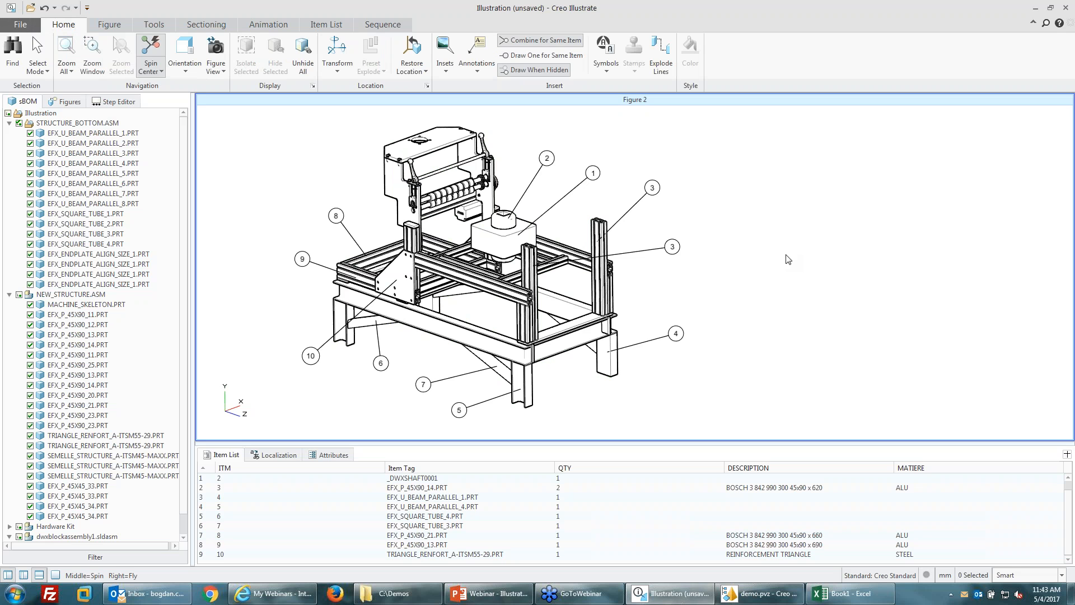
- Switch to the PowerPoint webinar deck and present slide 10, "PTC Creo Illustrate Part 2 – June 8", as a slide show
{"action": "left_click", "coordinate": [473, 595]}
{"action": "scroll", "coordinate": [52, 486], "scroll_direction": "down", "scroll_amount": 3}
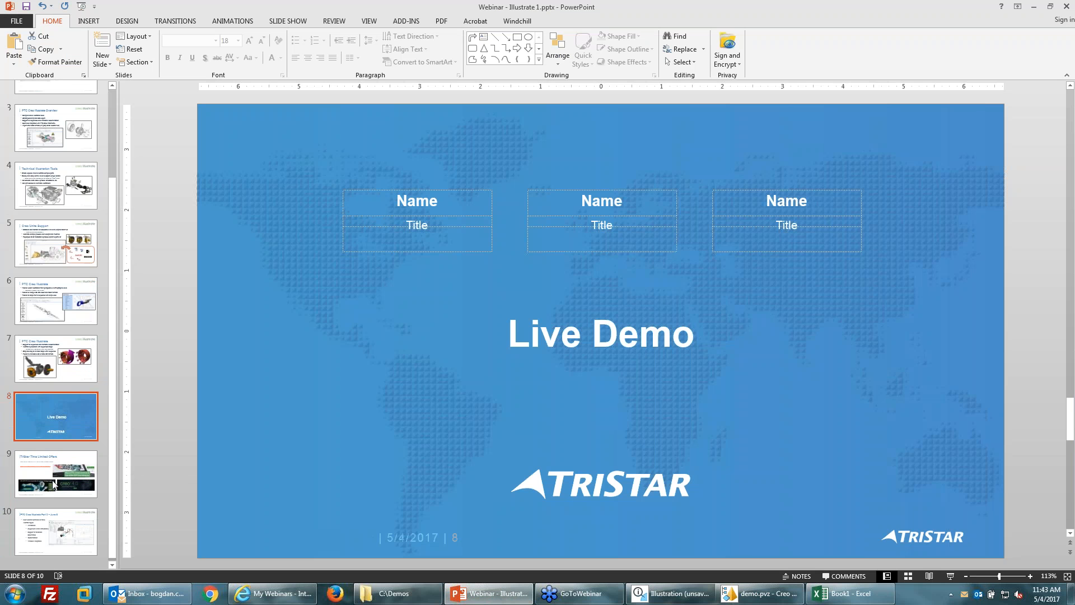
{"action": "left_click", "coordinate": [56, 532]}
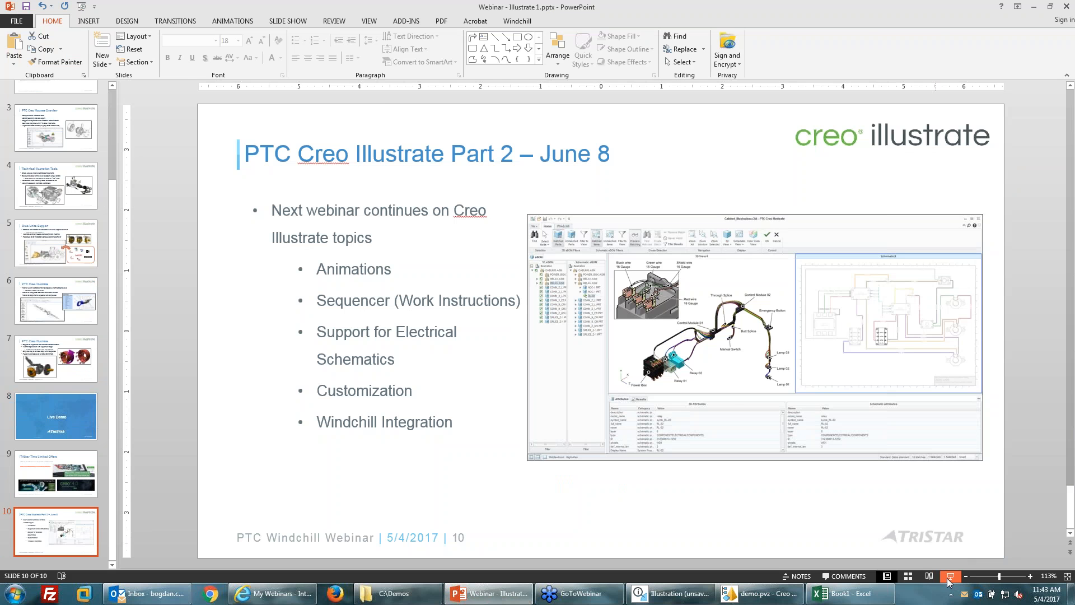
{"action": "left_click", "coordinate": [949, 580]}
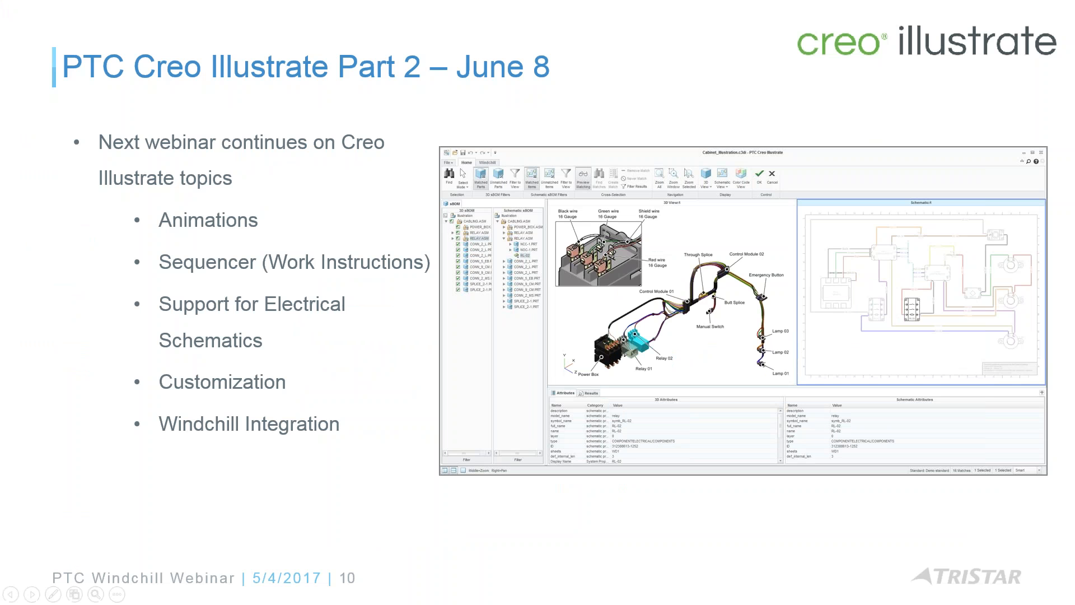
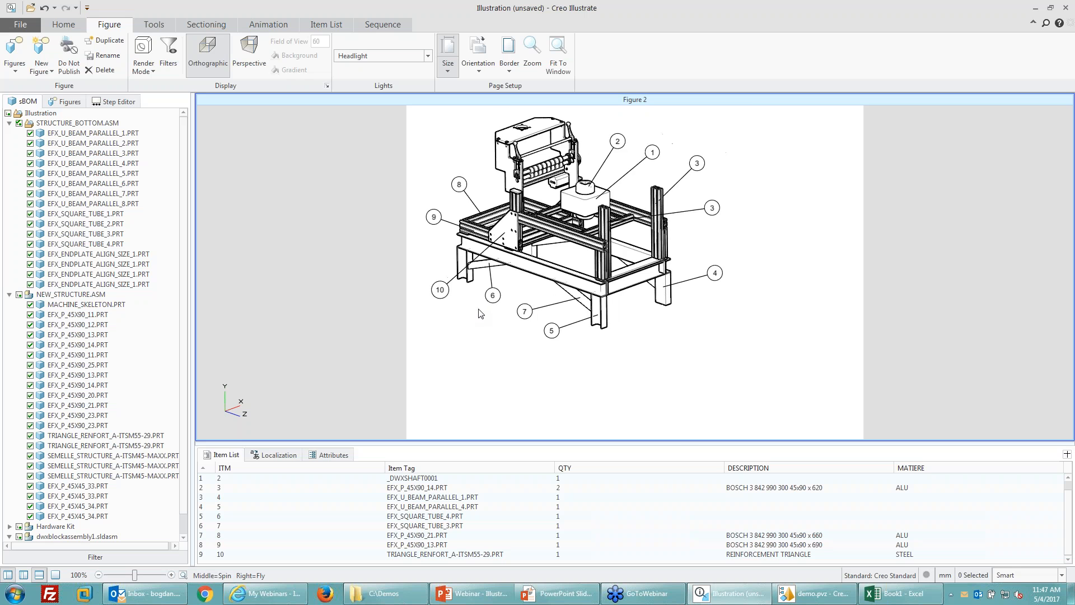
- Set the page orientation of Figure 2 to Landscape and collapse the item list pane to enlarge the figure area
{"action": "left_click", "coordinate": [480, 69]}
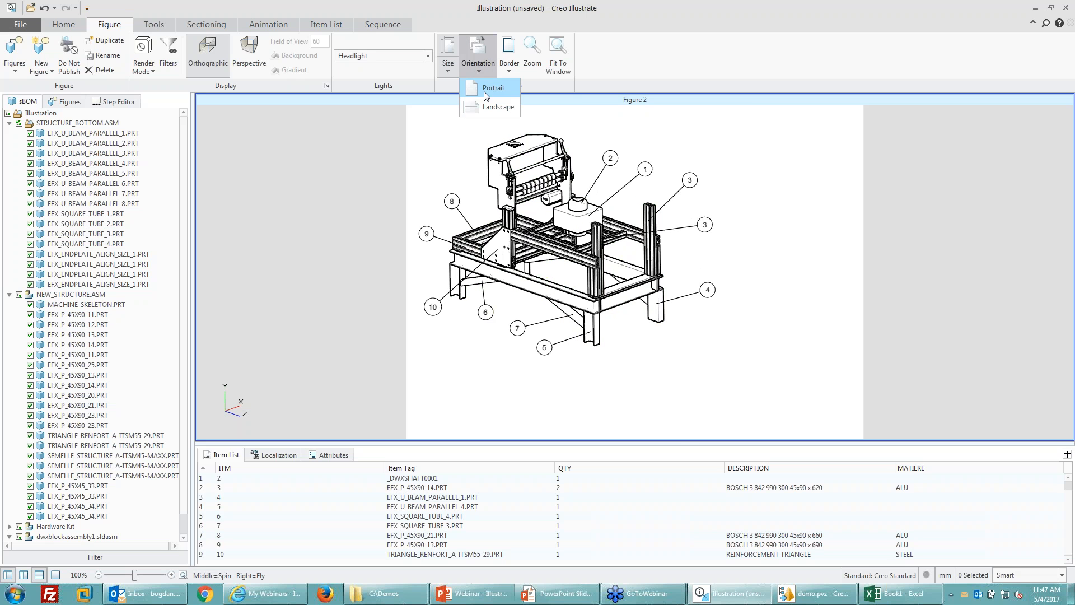
{"action": "left_click", "coordinate": [492, 107]}
{"action": "scroll", "coordinate": [397, 306], "scroll_direction": "down", "scroll_amount": 1}
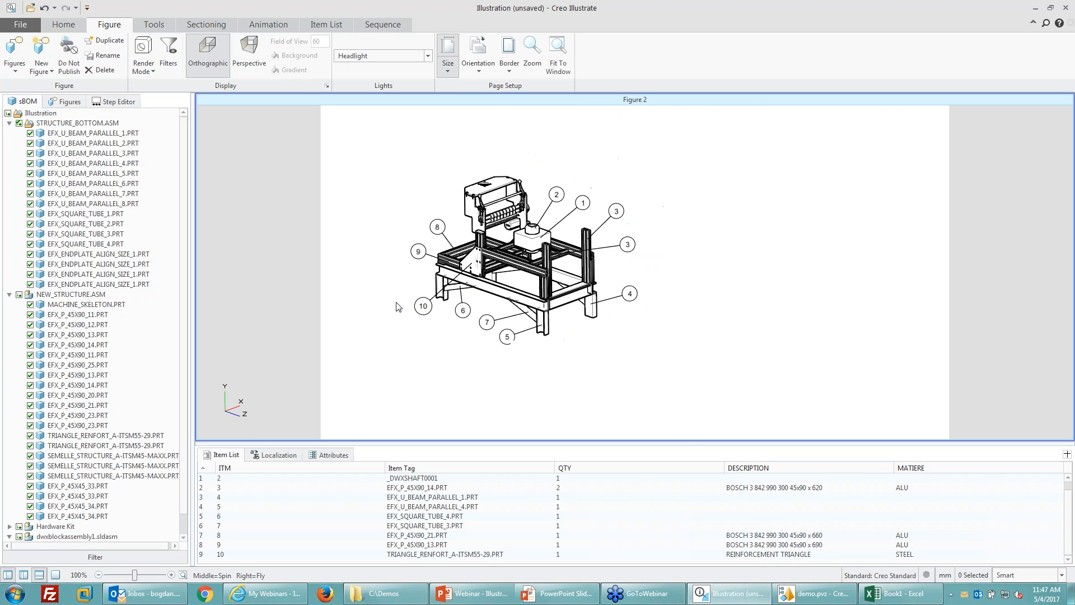
{"action": "left_click", "coordinate": [449, 444]}
{"action": "scroll", "coordinate": [394, 391], "scroll_direction": "down", "scroll_amount": 4}
{"action": "scroll", "coordinate": [475, 407], "scroll_direction": "up", "scroll_amount": 3}
{"action": "scroll", "coordinate": [407, 405], "scroll_direction": "up", "scroll_amount": 1}
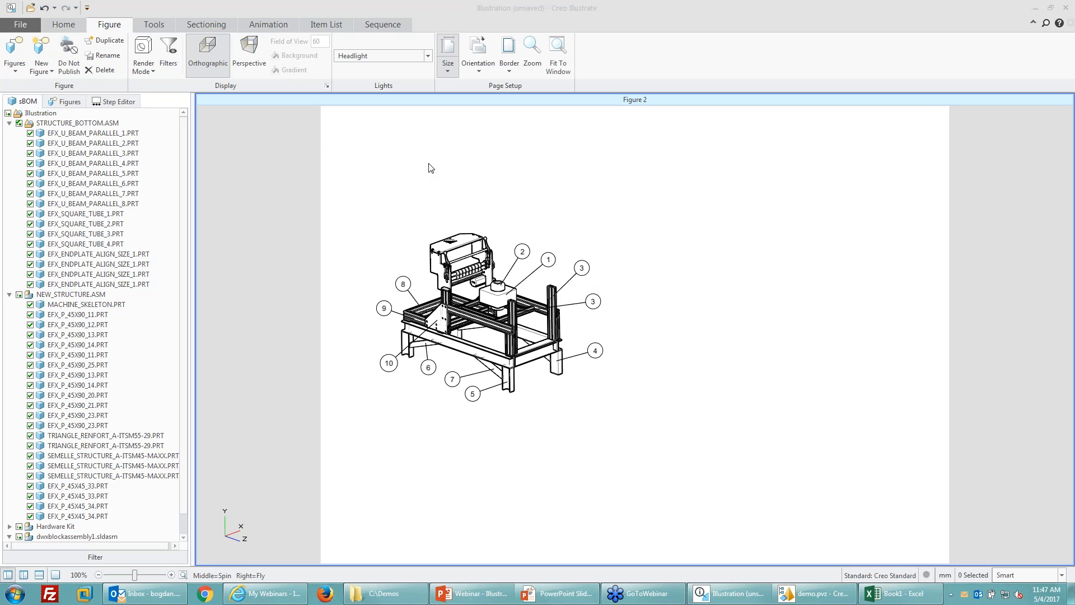
- Review the tool and sign symbols available for insertion in the figure
{"action": "left_click", "coordinate": [63, 24]}
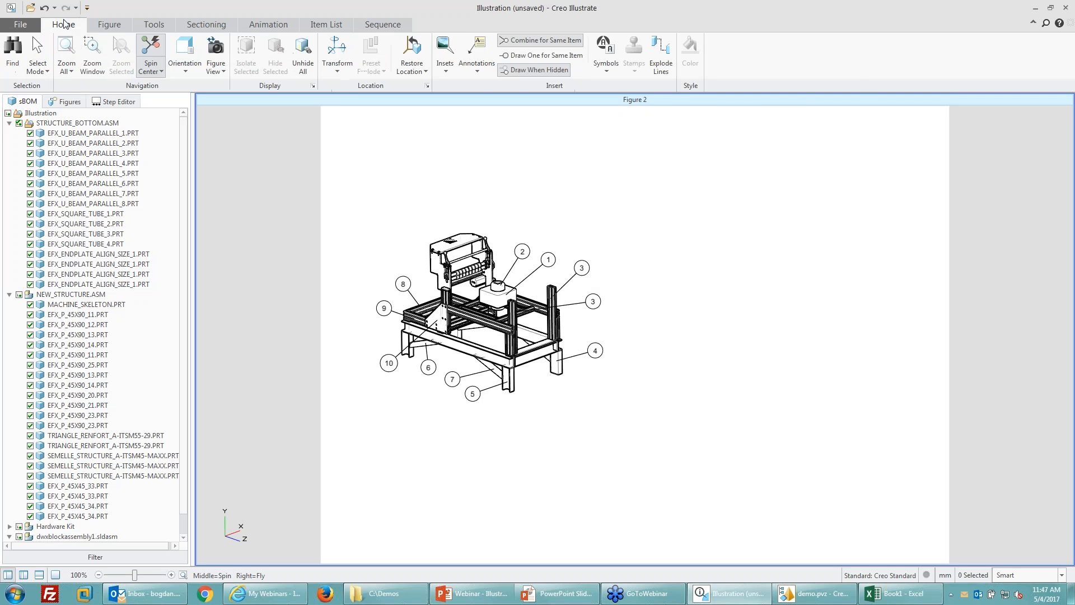
{"action": "left_click", "coordinate": [607, 71]}
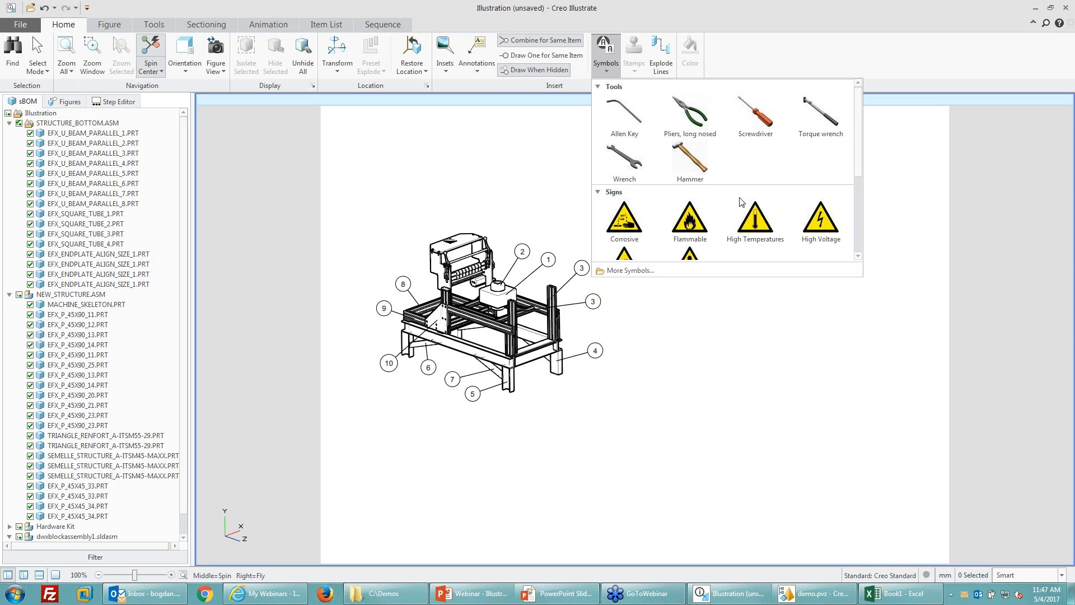
{"action": "left_click", "coordinate": [509, 182]}
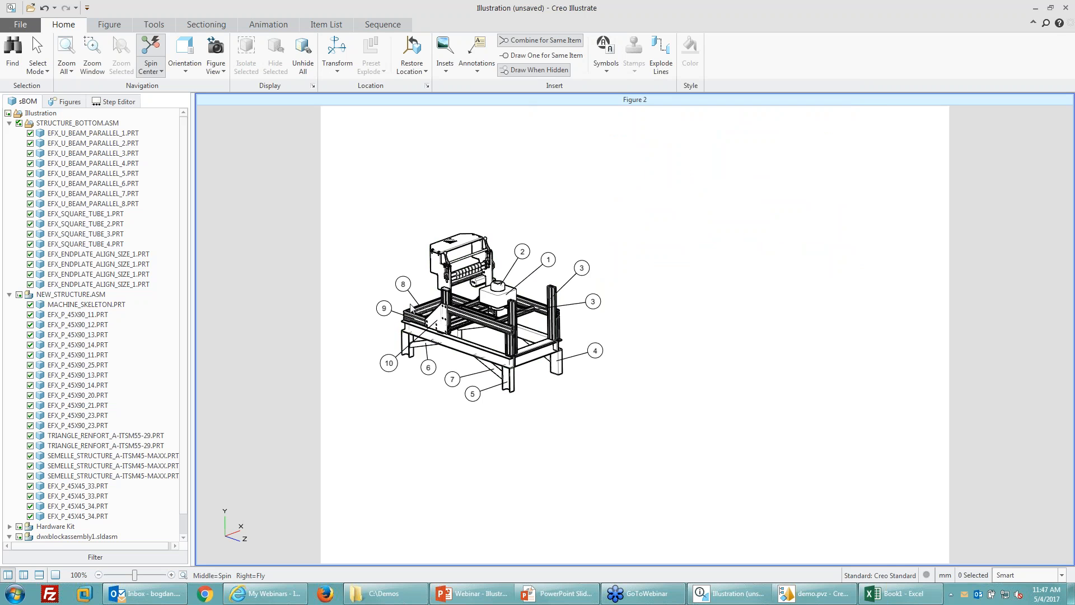
- Review the page sizes available for Figure 2, including US Letter, without changing the size
{"action": "left_click", "coordinate": [106, 25]}
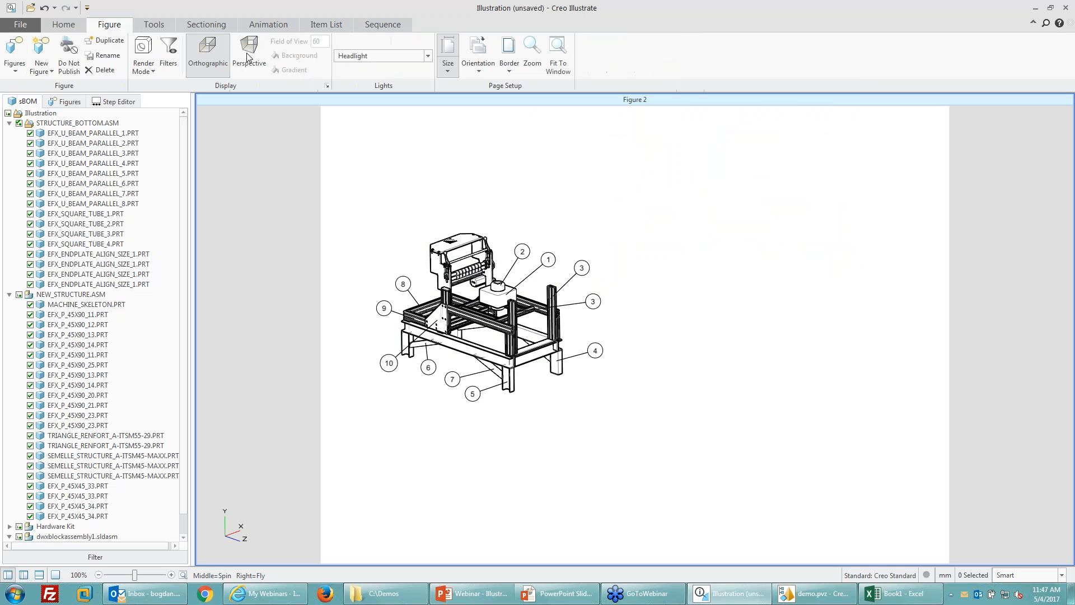
{"action": "left_click", "coordinate": [455, 74]}
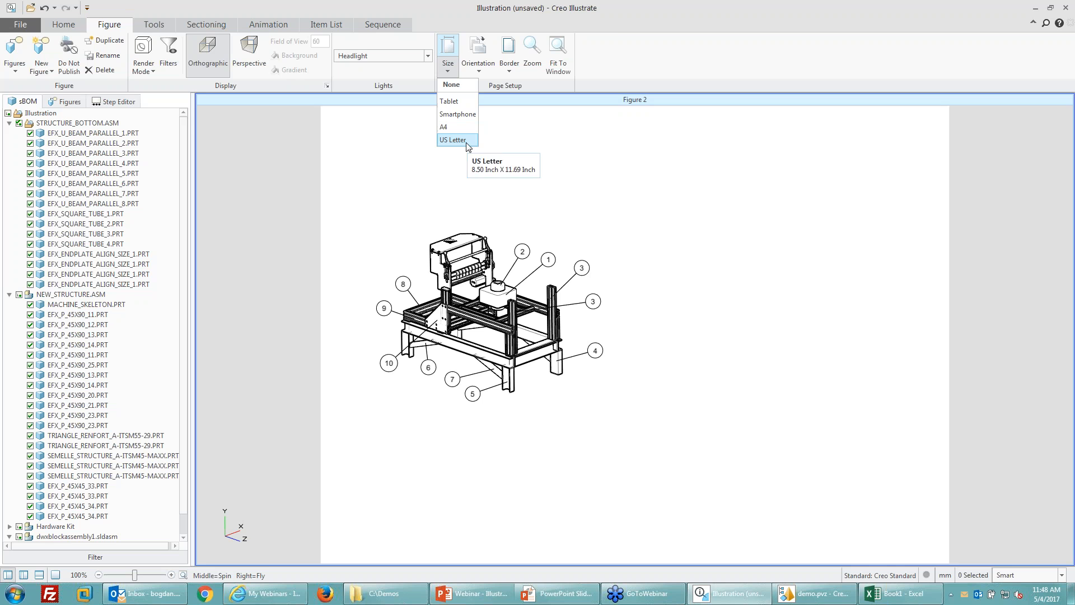
{"action": "left_click", "coordinate": [611, 25]}
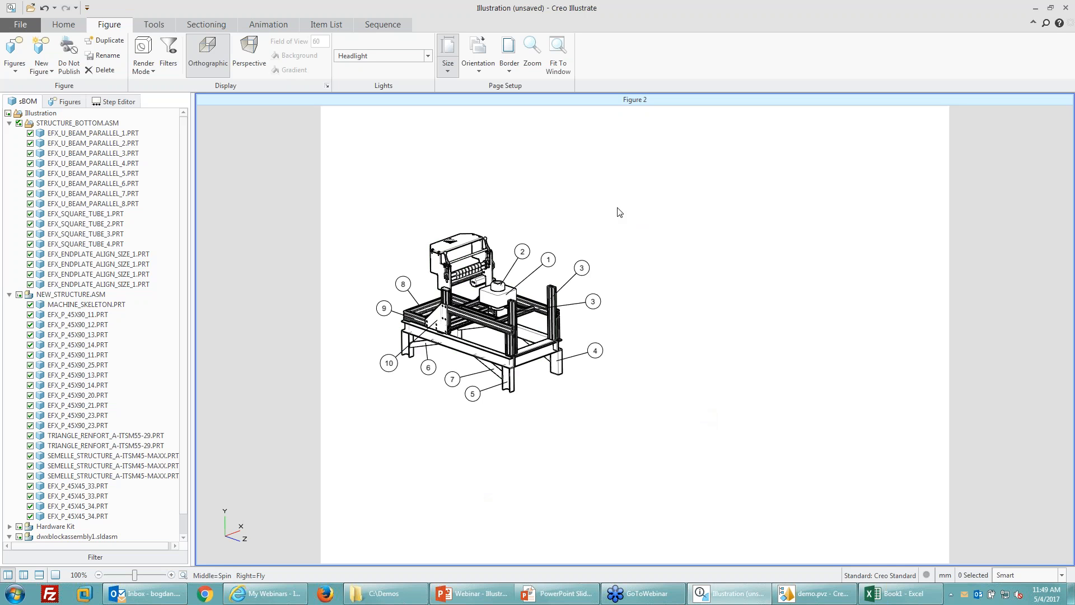
{"action": "left_click", "coordinate": [61, 26]}
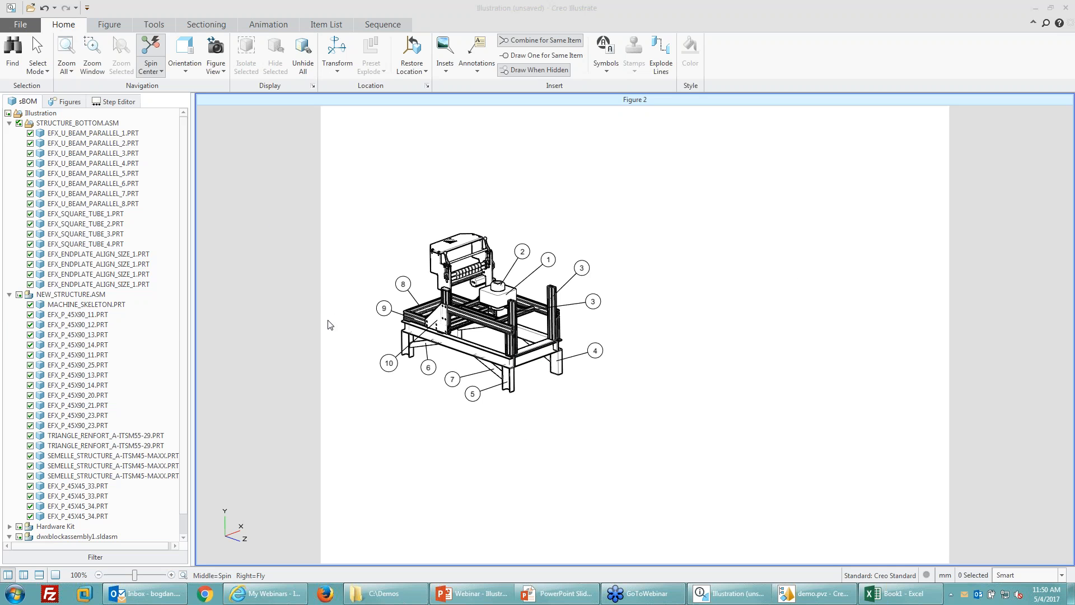
- Start a linked file import, review the supported file types, and cancel without importing anything
{"action": "left_click", "coordinate": [20, 24]}
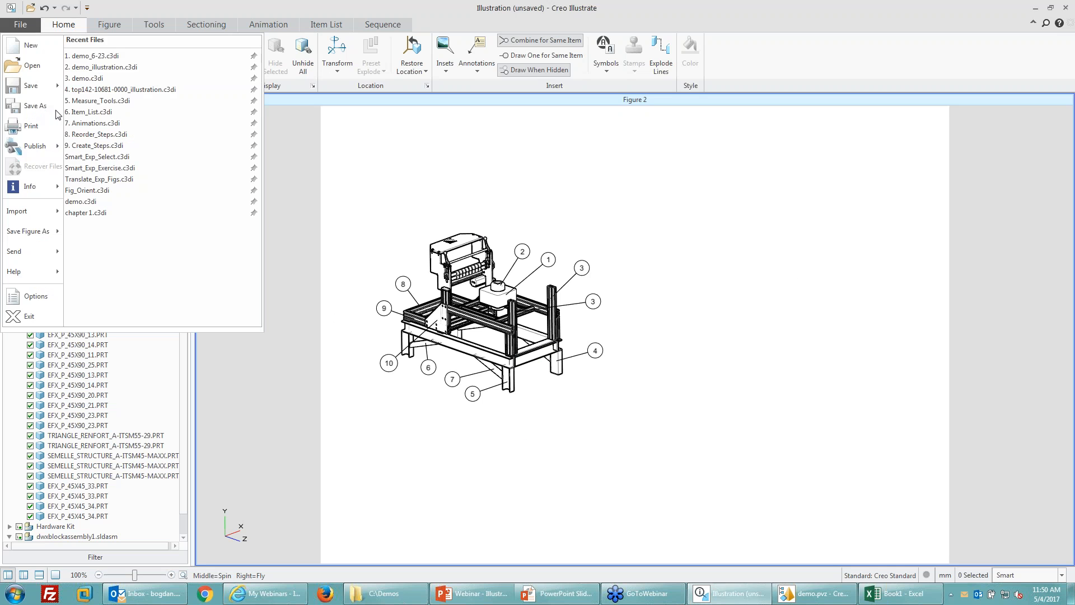
{"action": "mouse_move", "coordinate": [23, 211]}
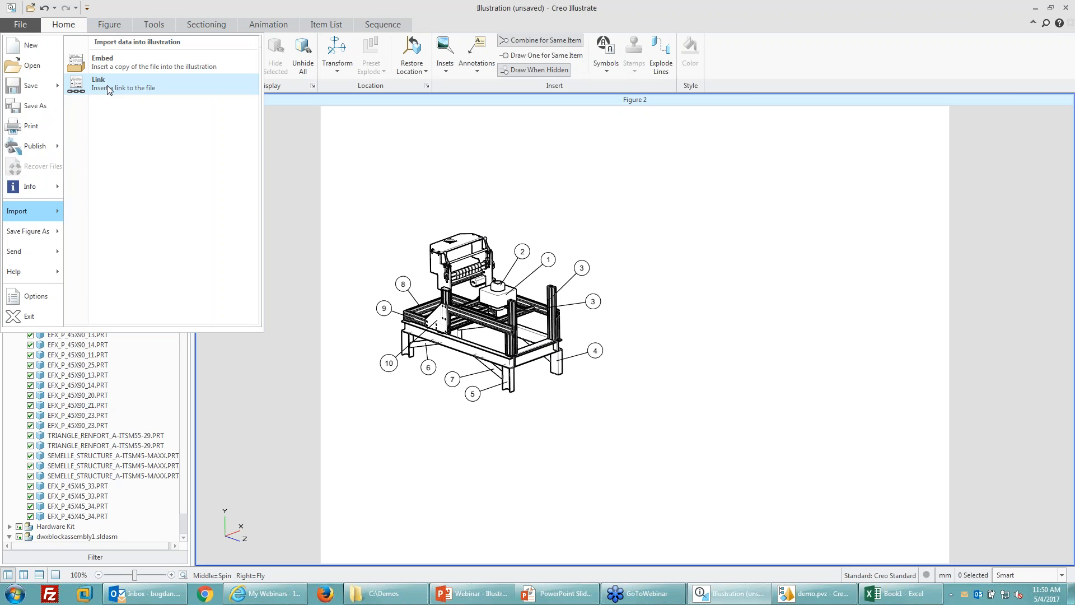
{"action": "left_click", "coordinate": [110, 90]}
{"action": "left_click_drag", "start_coordinate": [419, 144], "coordinate": [165, 123]}
{"action": "left_click", "coordinate": [395, 367]}
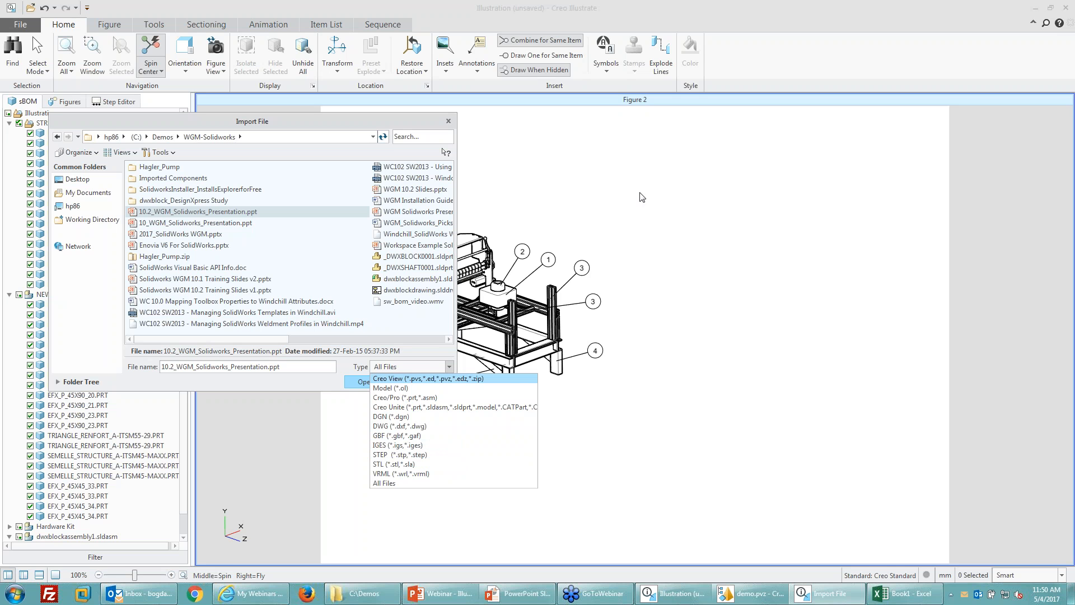
{"action": "left_click", "coordinate": [298, 376]}
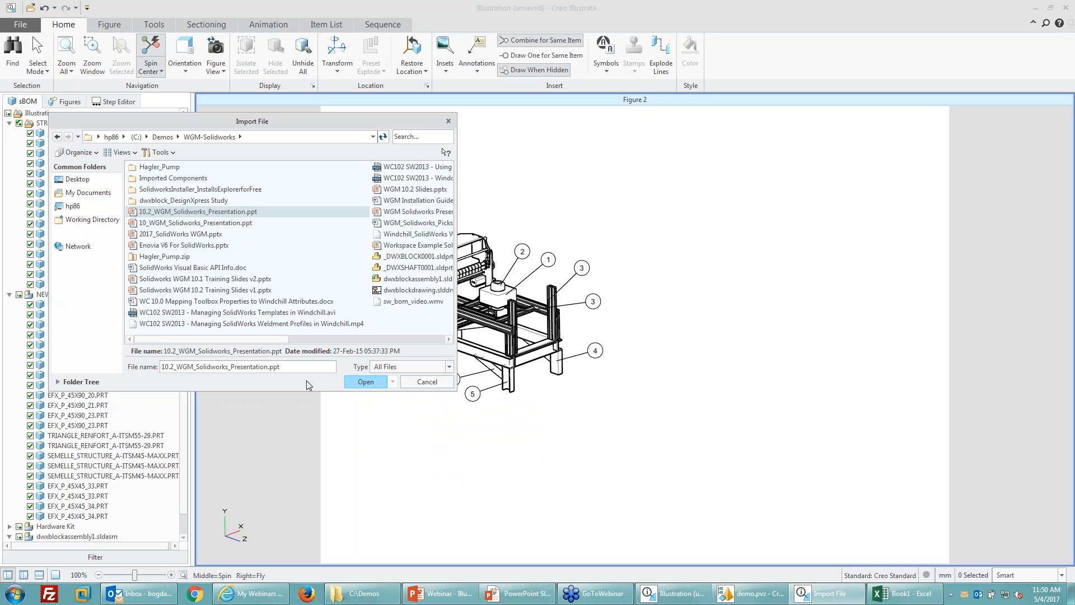
{"action": "left_click", "coordinate": [427, 384]}
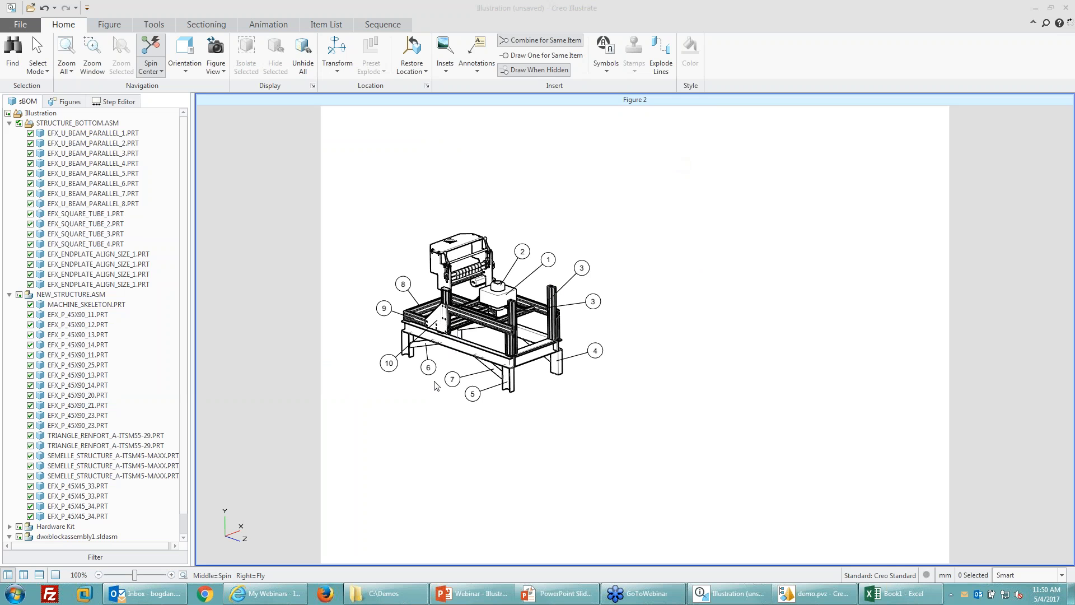
- Move the lower item 3 callout slightly closer to the rear upright
{"action": "scroll", "coordinate": [492, 319], "scroll_direction": "up", "scroll_amount": 2}
{"action": "scroll", "coordinate": [492, 319], "scroll_direction": "up", "scroll_amount": 3}
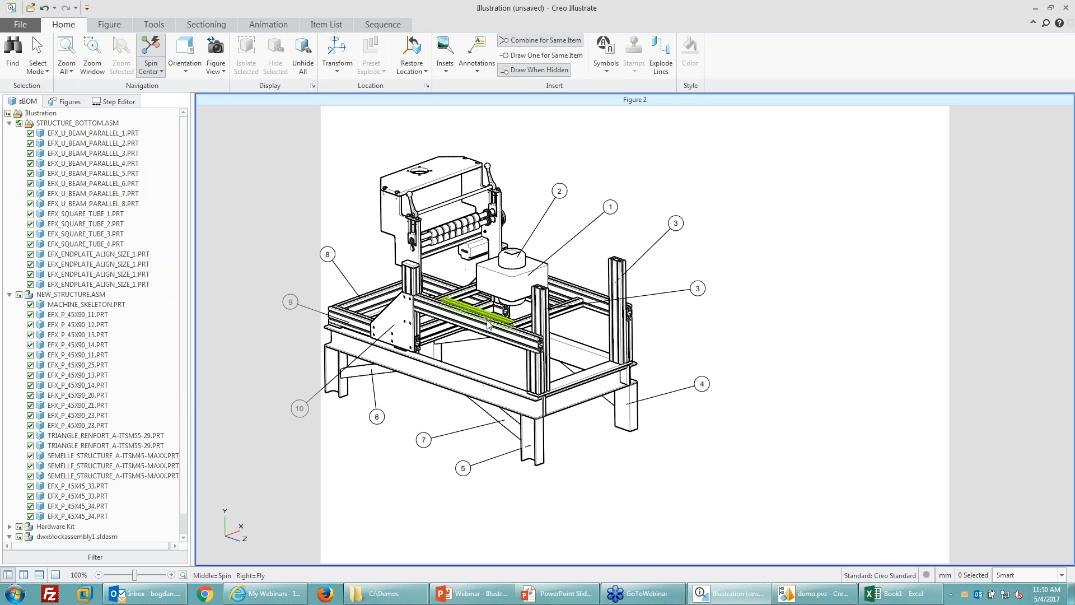
{"action": "scroll", "coordinate": [498, 458], "scroll_direction": "down", "scroll_amount": 1}
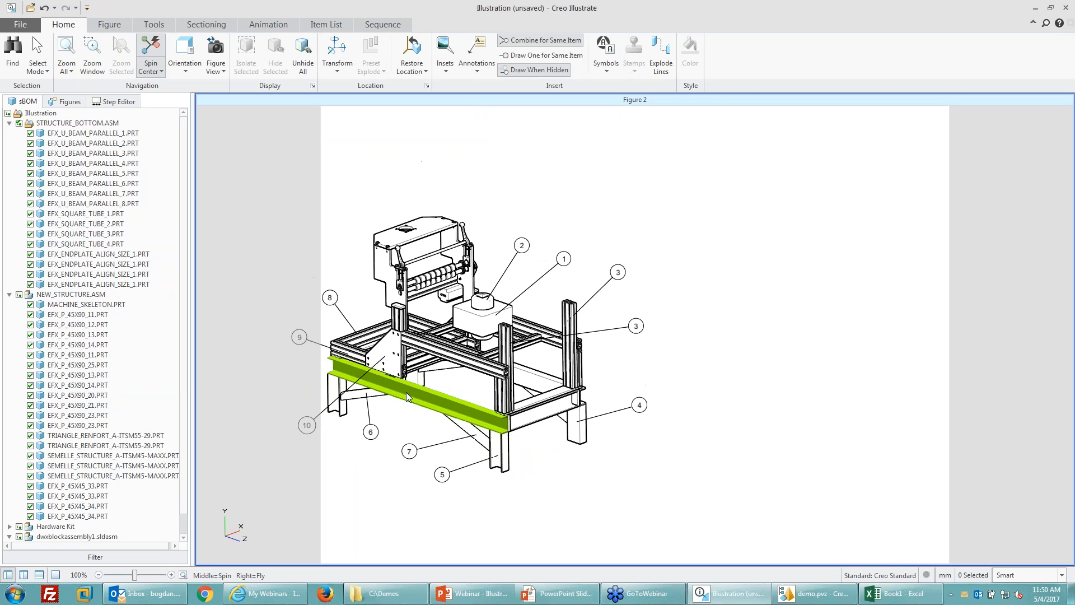
{"action": "scroll", "coordinate": [405, 393], "scroll_direction": "down", "scroll_amount": 3}
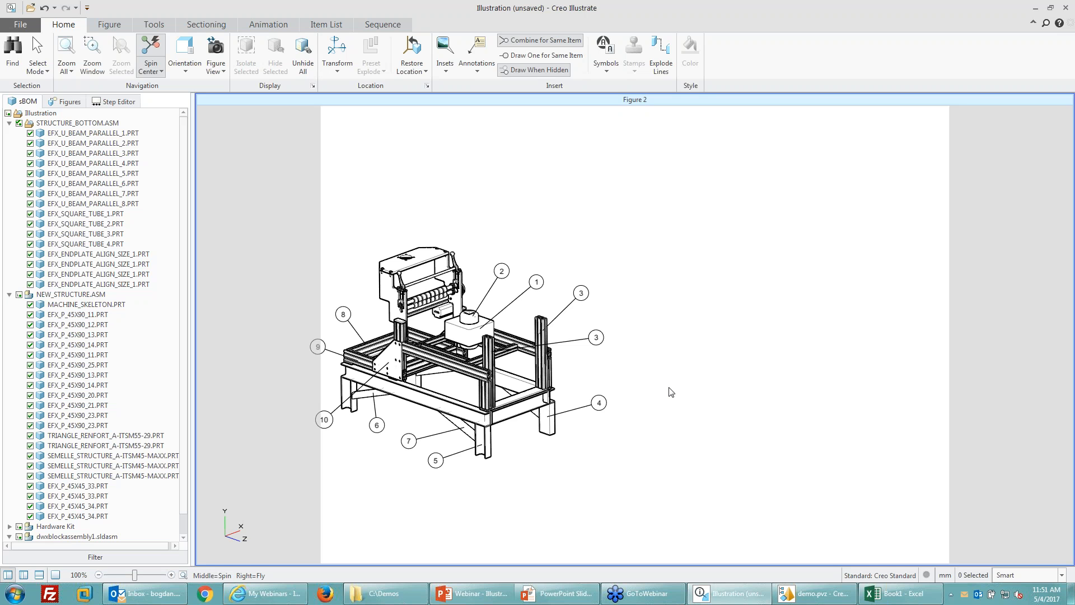
{"action": "left_click_drag", "start_coordinate": [596, 337], "coordinate": [578, 341]}
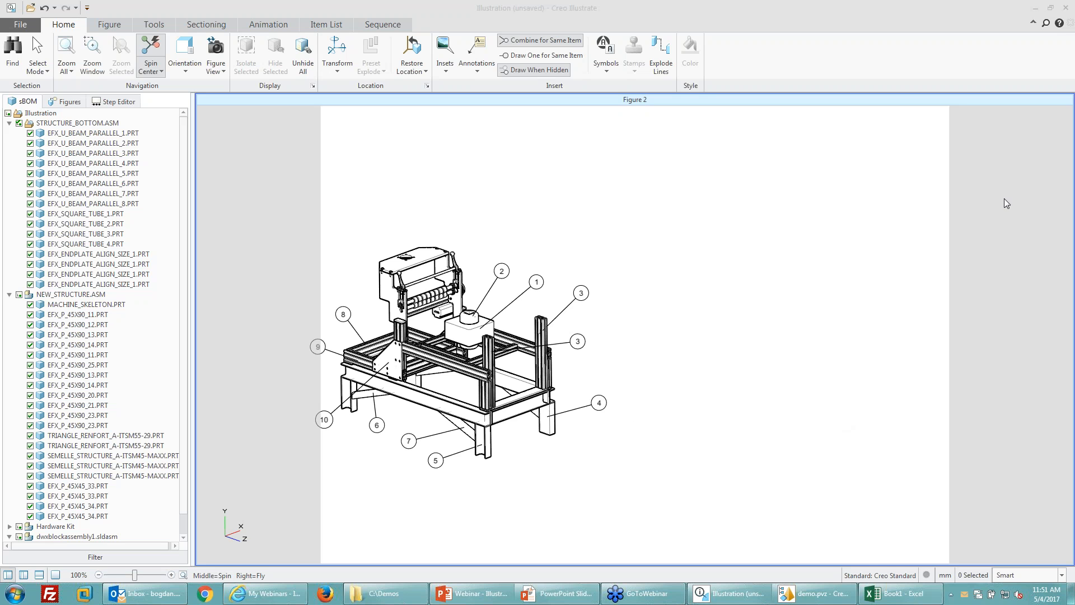
{"action": "left_click", "coordinate": [996, 311]}
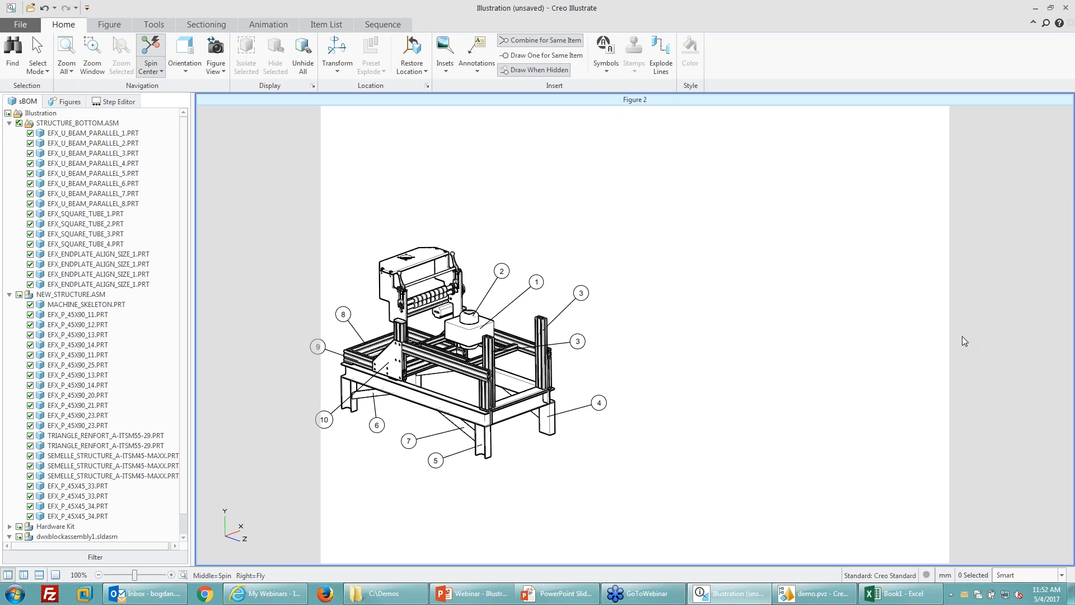
{"action": "scroll", "coordinate": [899, 401], "scroll_direction": "up", "scroll_amount": 2}
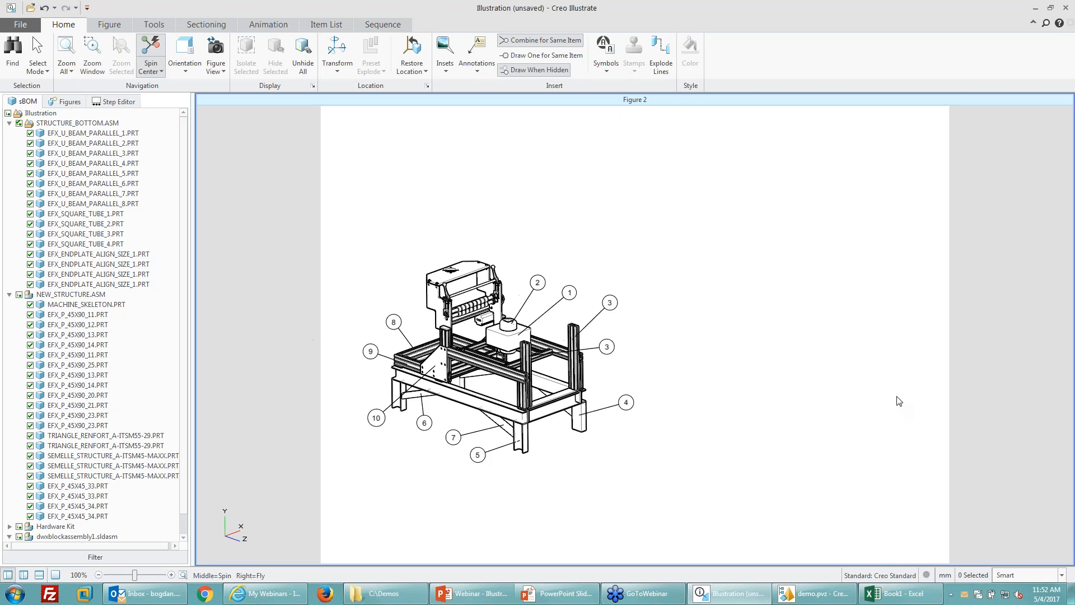
{"action": "scroll", "coordinate": [576, 445], "scroll_direction": "down", "scroll_amount": 2}
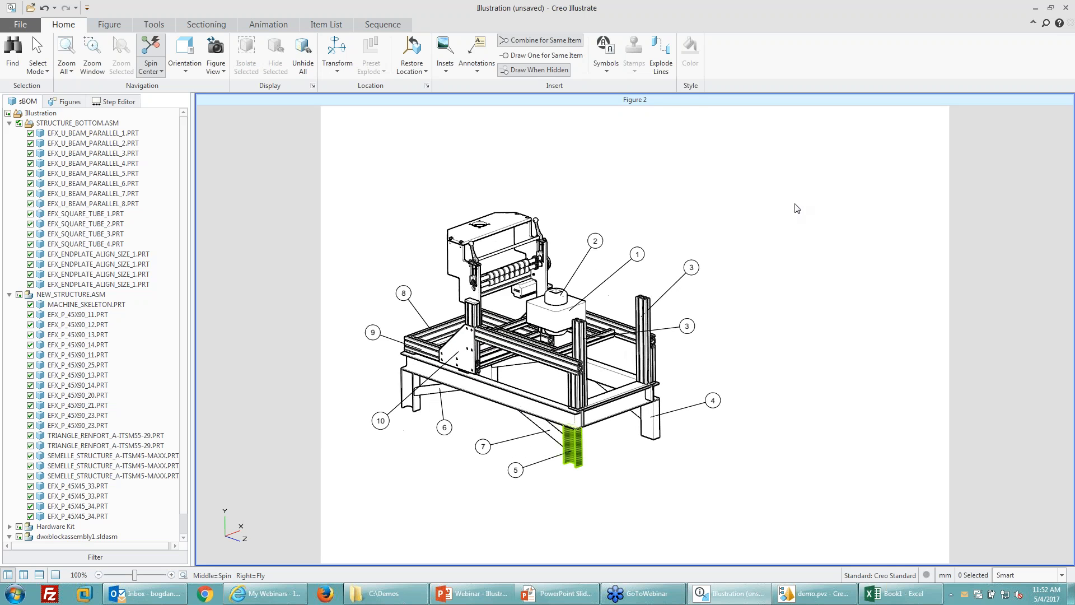